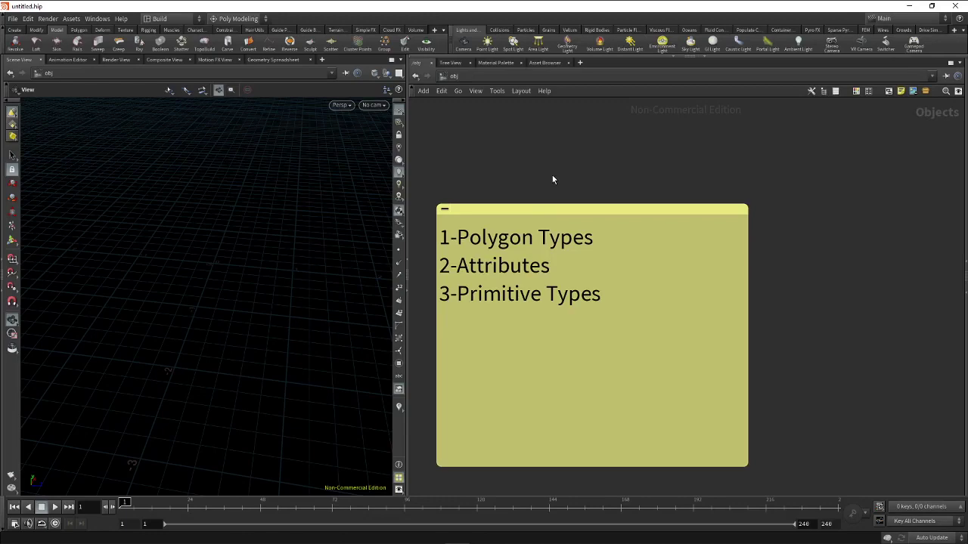
- Delete the sticky note's first two lines, then undo the deletion and stop editing
double_click(527, 251)
left_click_drag(552, 267, 439, 235)
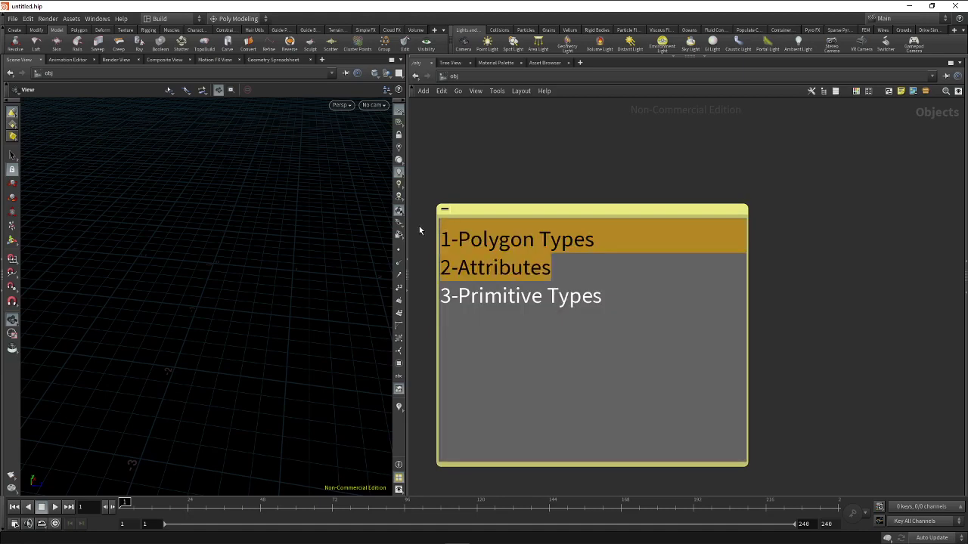
key("BackSpace")
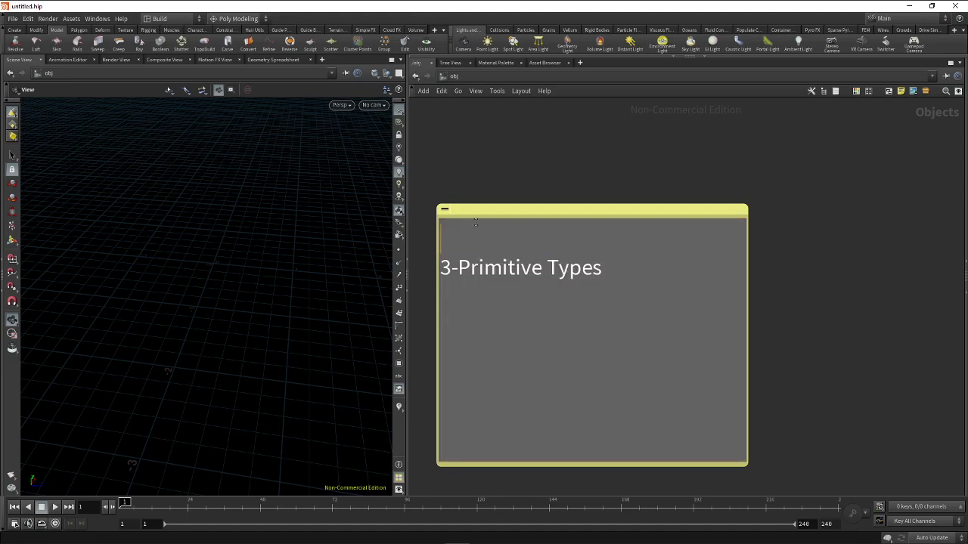
key("ctrl+z")
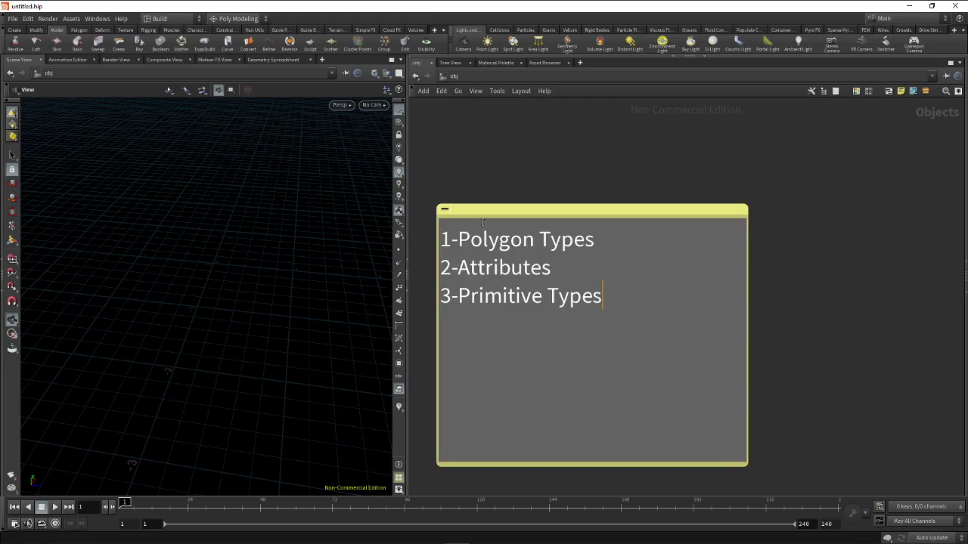
left_click(609, 164)
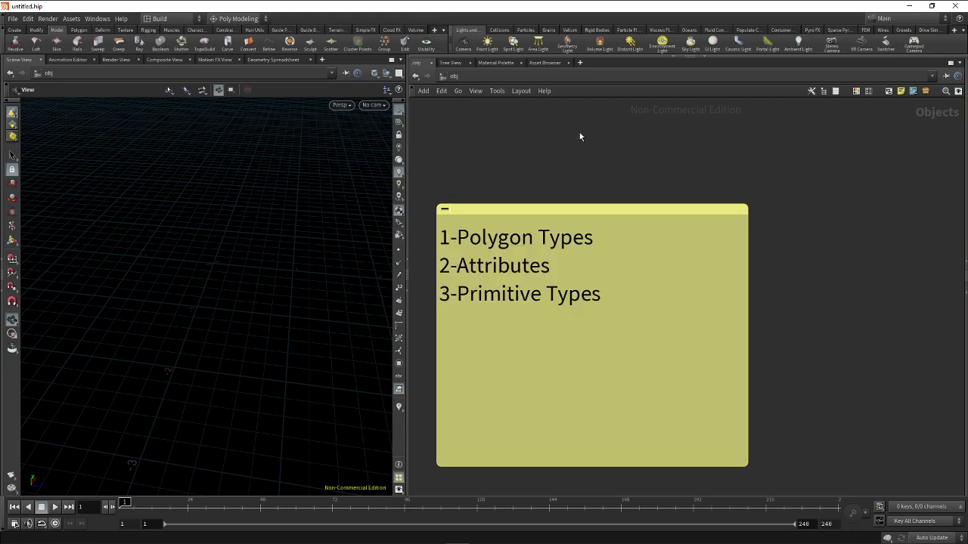
- Create a Geometry object geo1 and go inside its network
key("Tab")
type("geo")
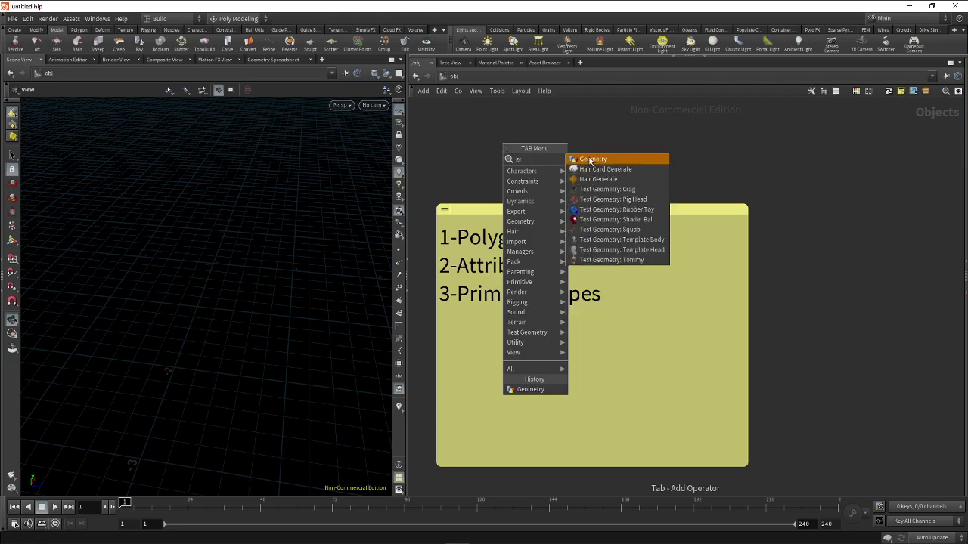
left_click(591, 162)
left_click(496, 148)
double_click(501, 148)
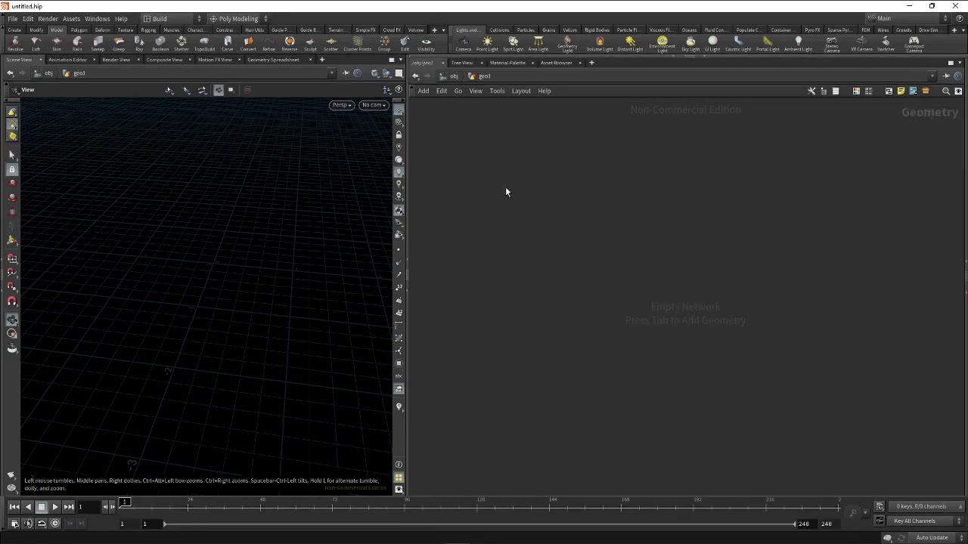
- Add a sphere1 node inside geo1 and display its parameters
key("Tab")
type("sp")
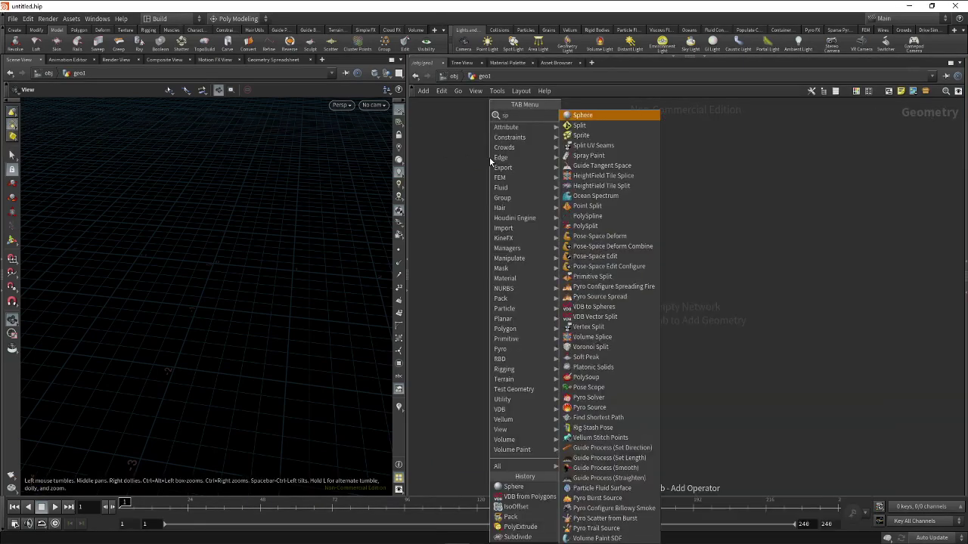
key("Return")
left_click(489, 158)
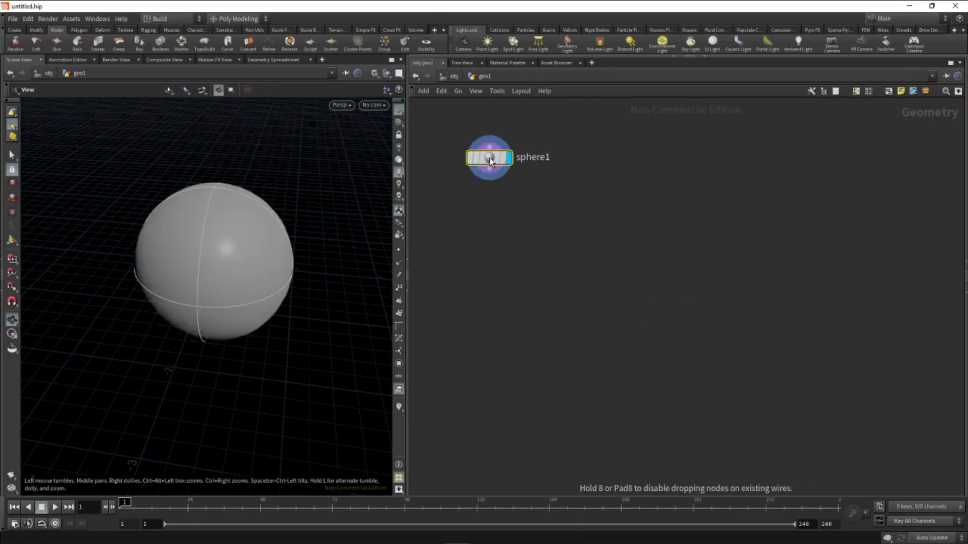
key("p")
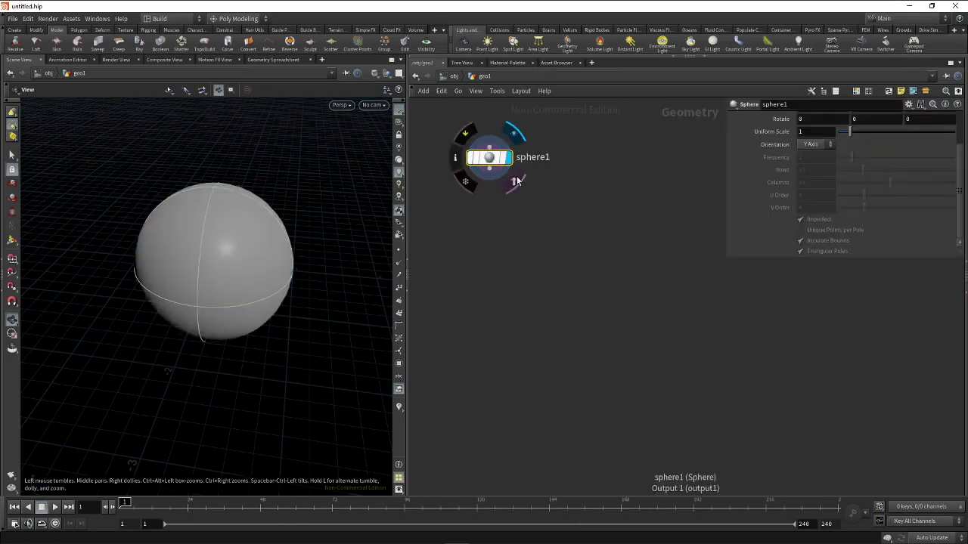
scroll(779, 170, "up", 3)
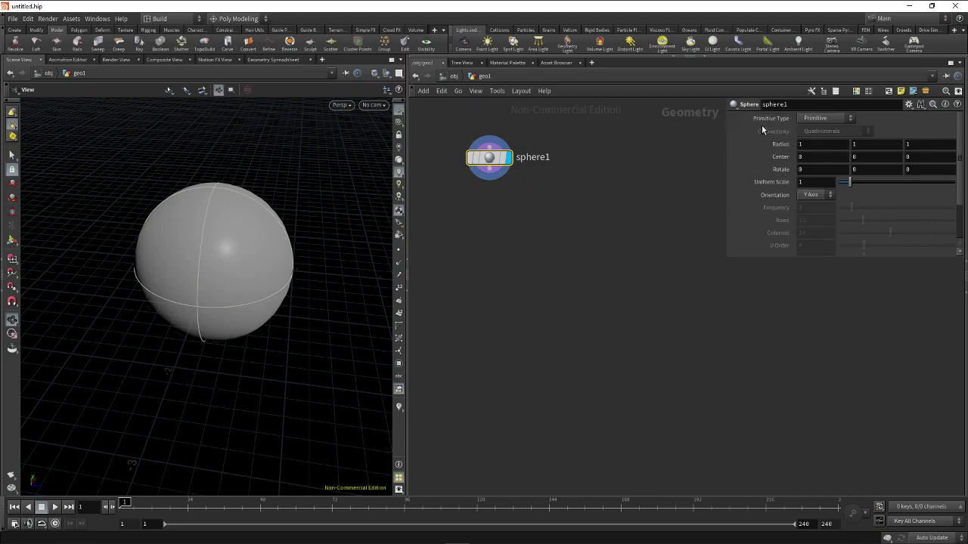
- Keep sphere1's primitive type as Primitive and view it in the Geometry Spreadsheet
left_click(823, 118)
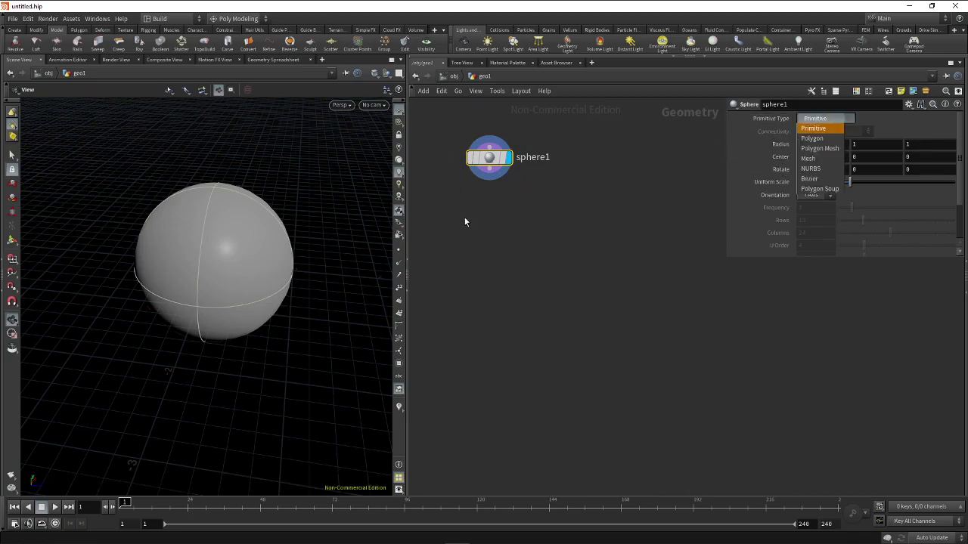
left_click(464, 154)
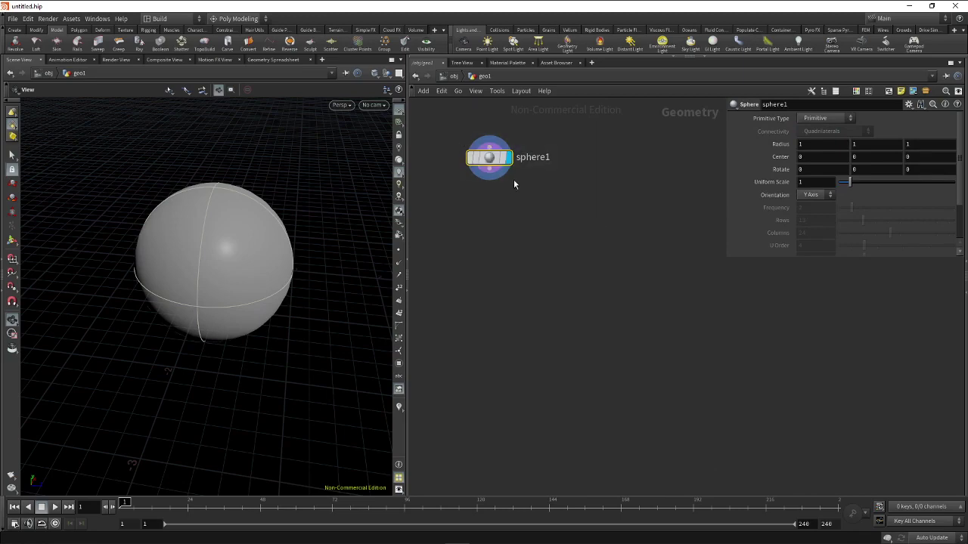
left_click_drag(519, 186, 448, 131)
left_click(818, 120)
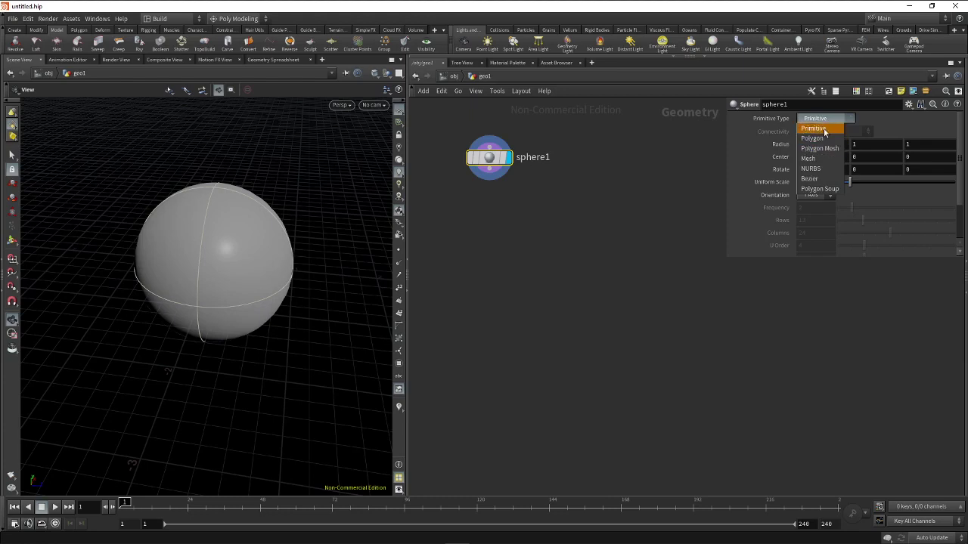
left_click(822, 128)
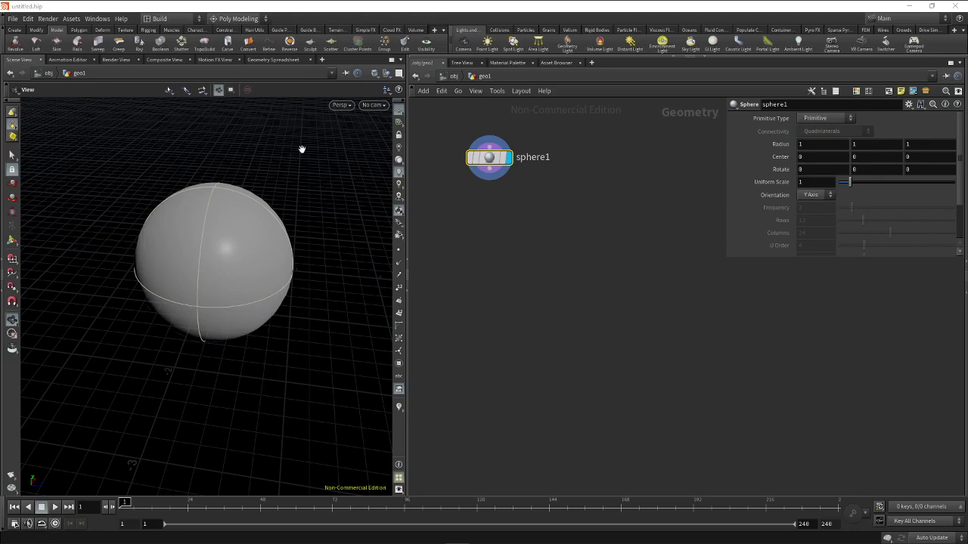
left_click(260, 62)
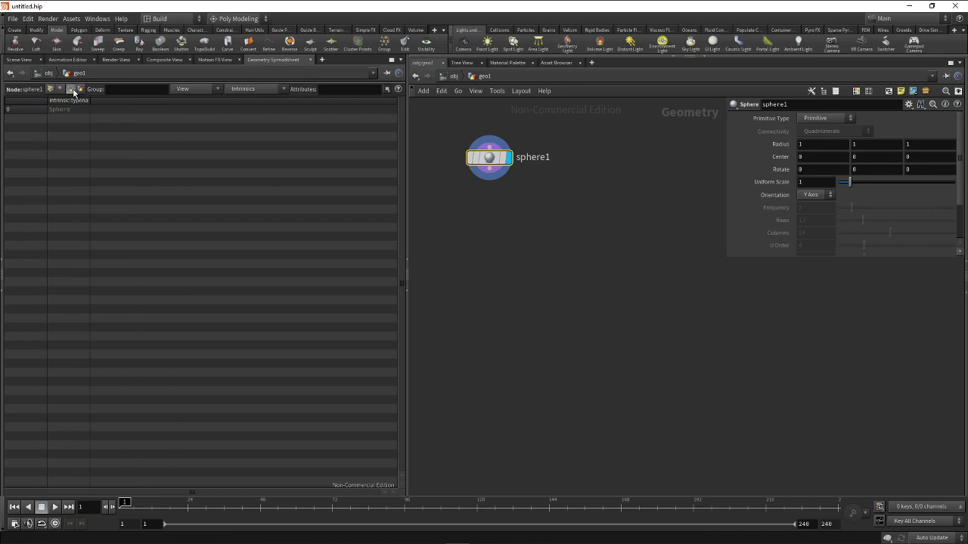
- Show only the typename intrinsic column in the spreadsheet and widen it
left_click(254, 89)
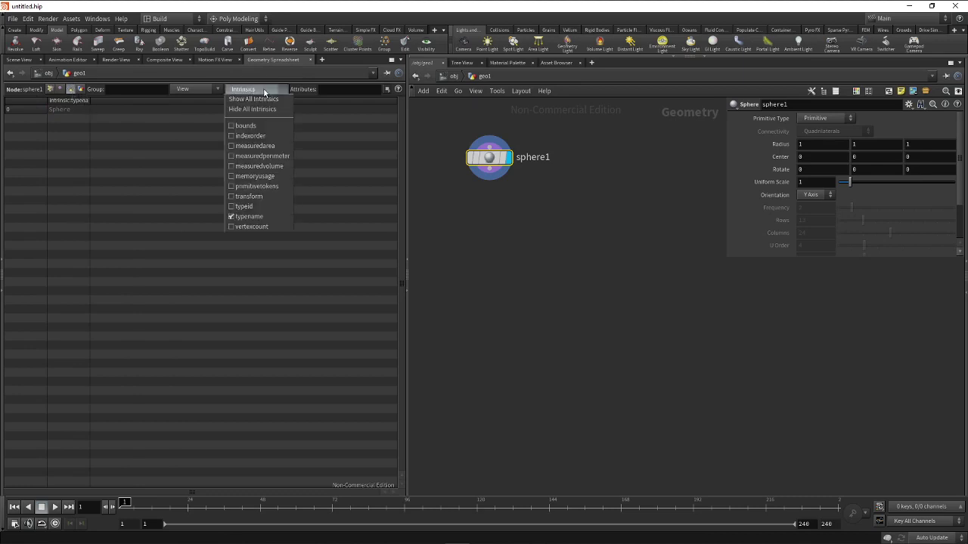
left_click(249, 109)
left_click(246, 89)
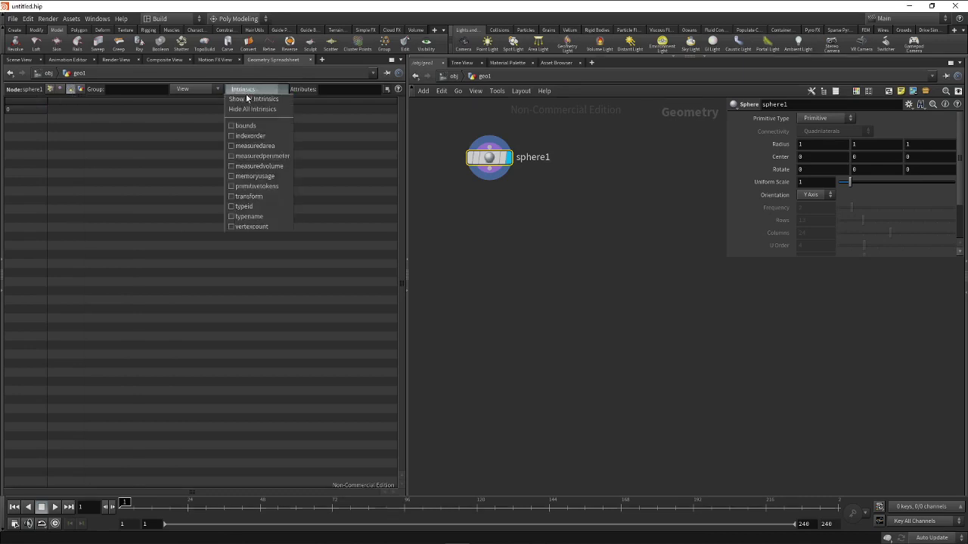
left_click(249, 216)
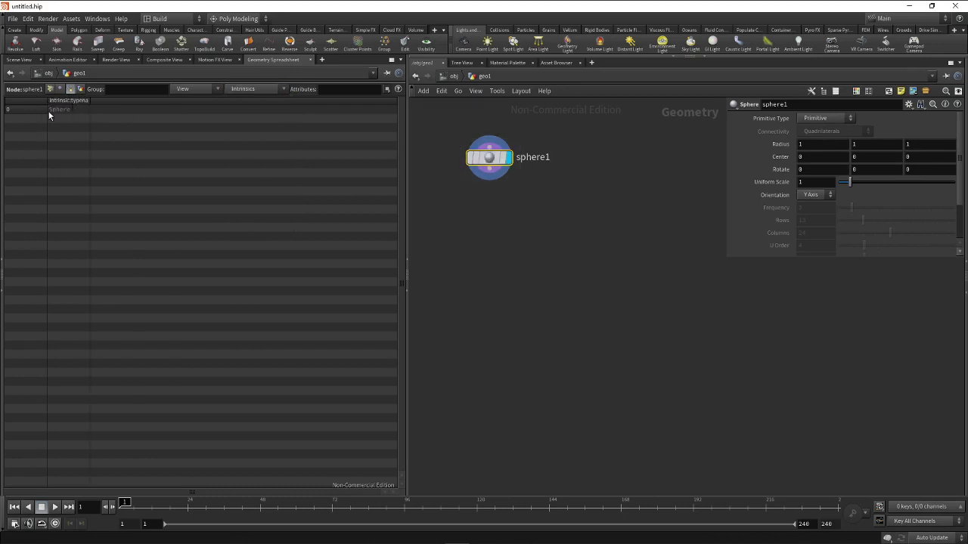
left_click_drag(89, 101, 95, 108)
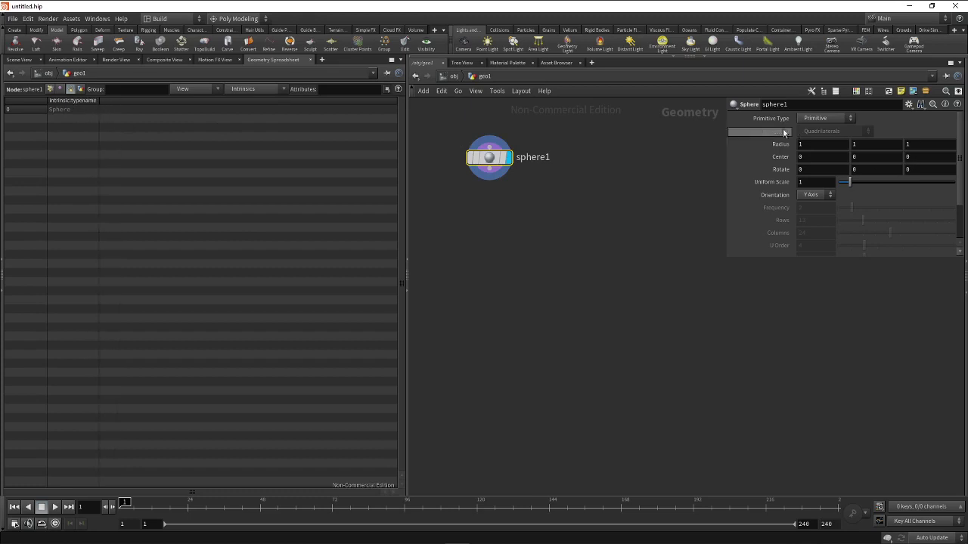
- Switch sphere1's primitive type to Polygon, then NURBS, and return to the Scene View
left_click(831, 118)
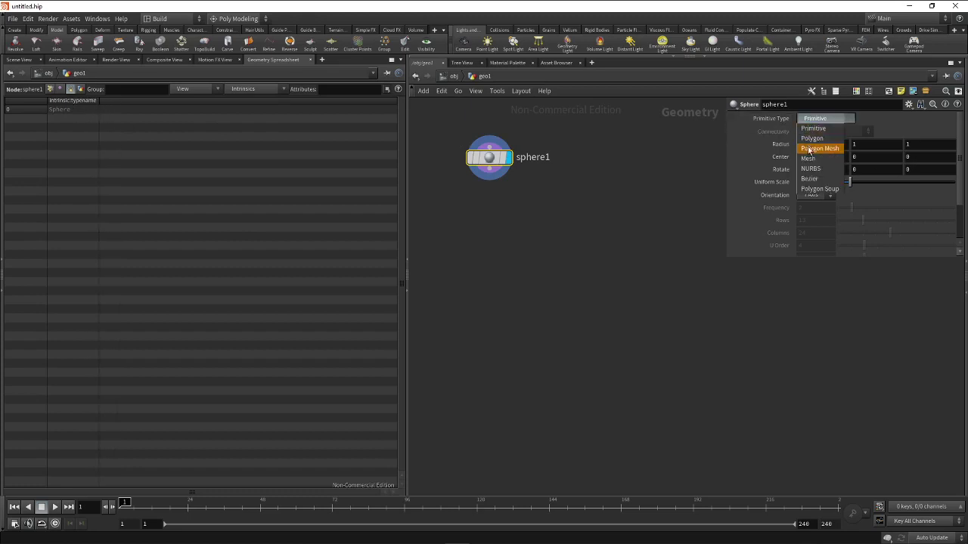
left_click(811, 140)
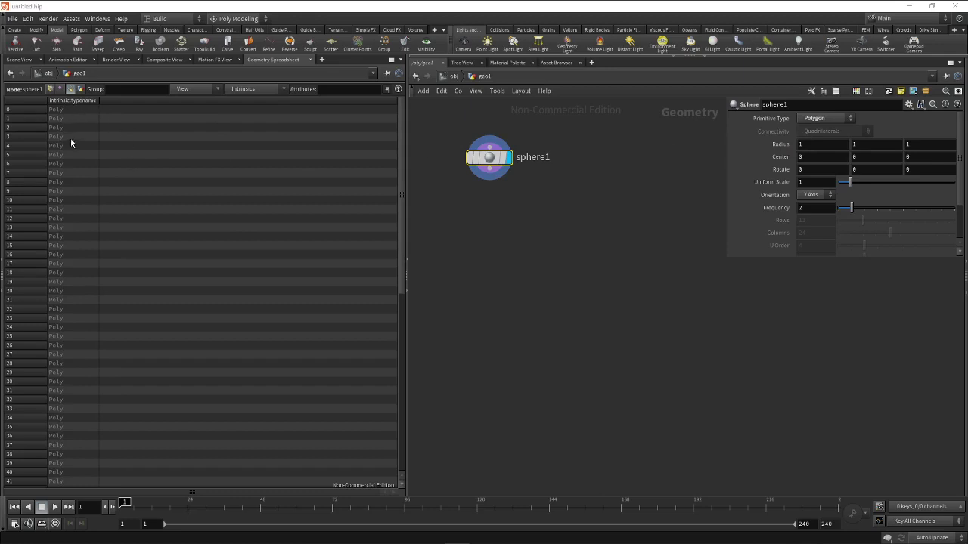
left_click(824, 118)
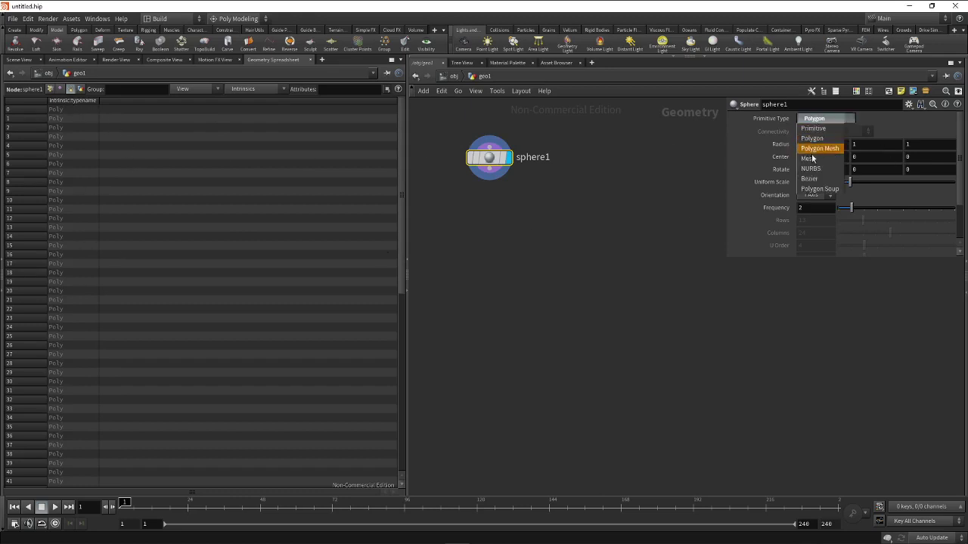
left_click(813, 171)
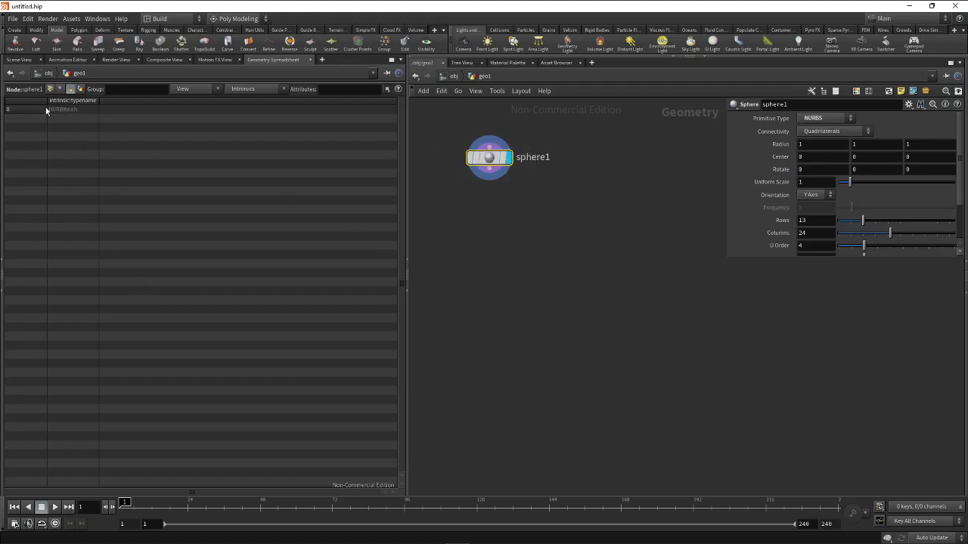
left_click(20, 59)
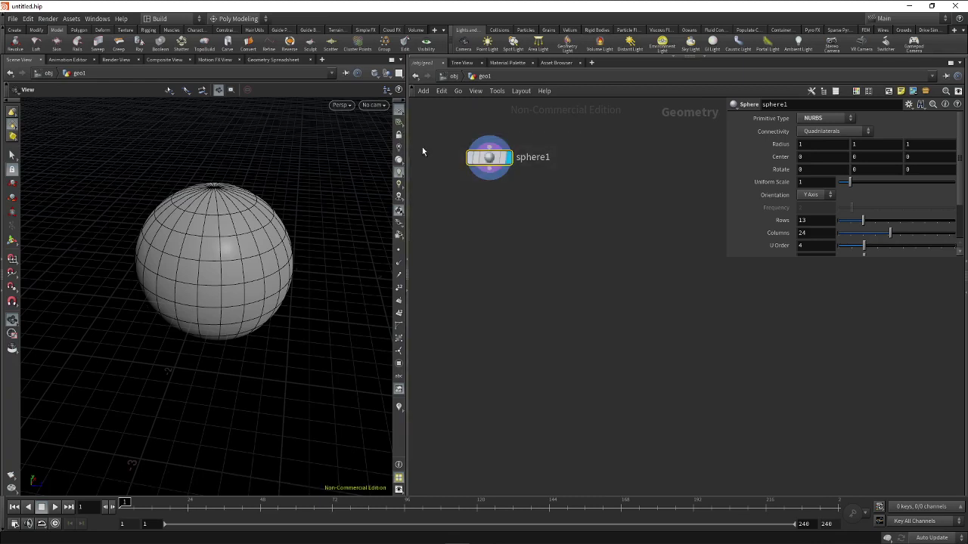
- Change sphere1's primitive type to Polygon, then to Polygon Mesh
left_click(824, 118)
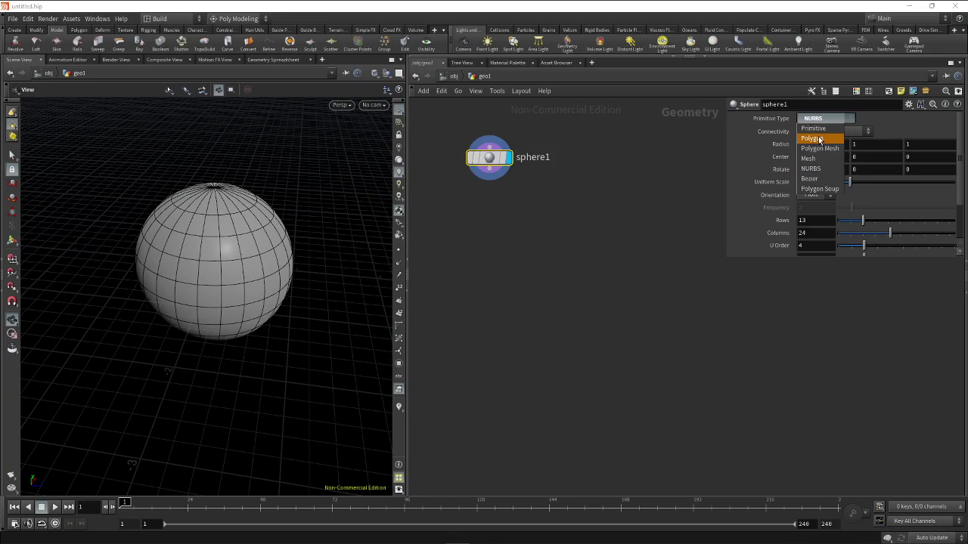
left_click(819, 139)
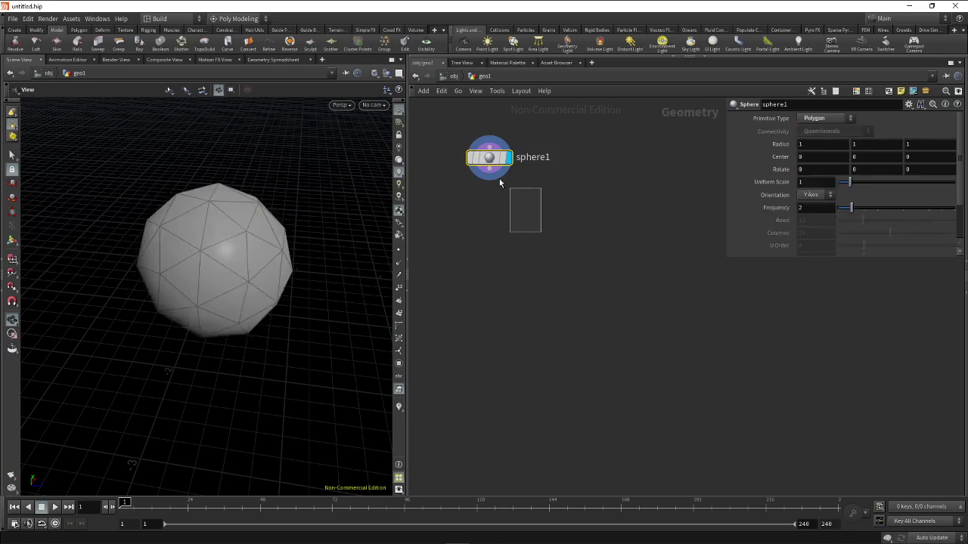
left_click(828, 119)
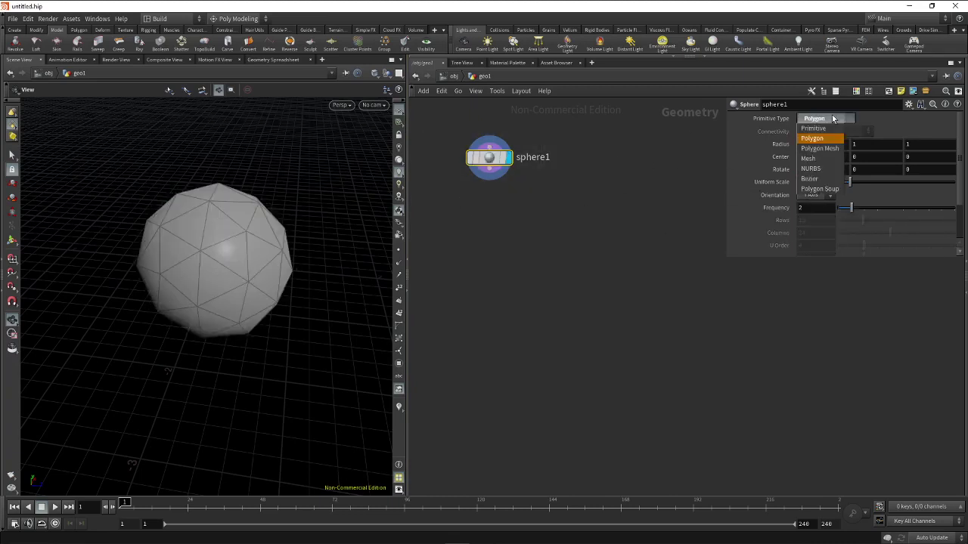
left_click(827, 148)
left_click_drag(530, 232, 423, 117)
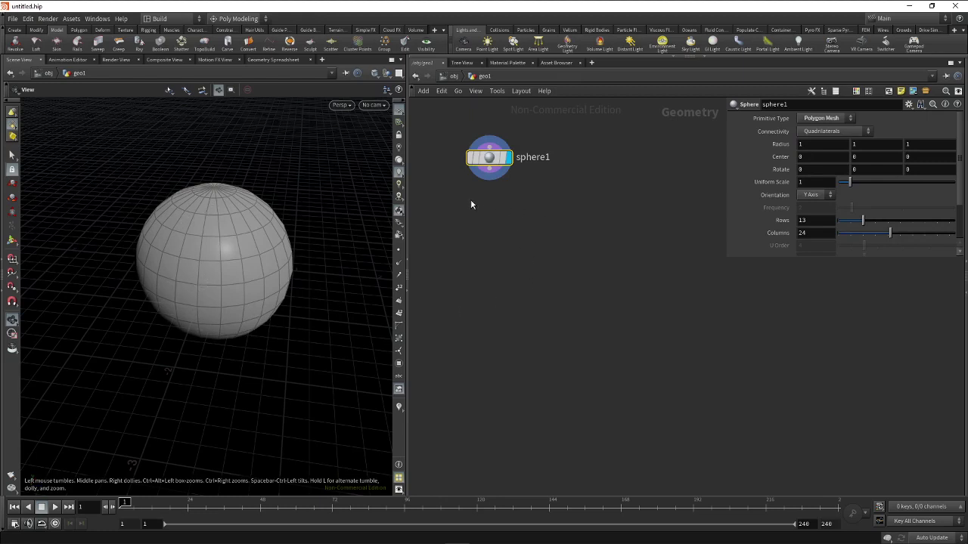
key("Tab")
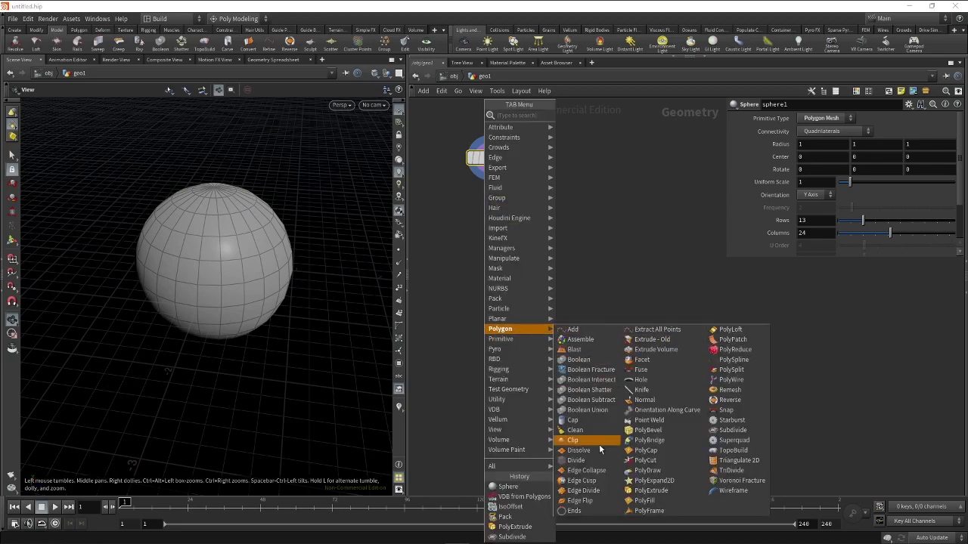
mouse_move(500, 328)
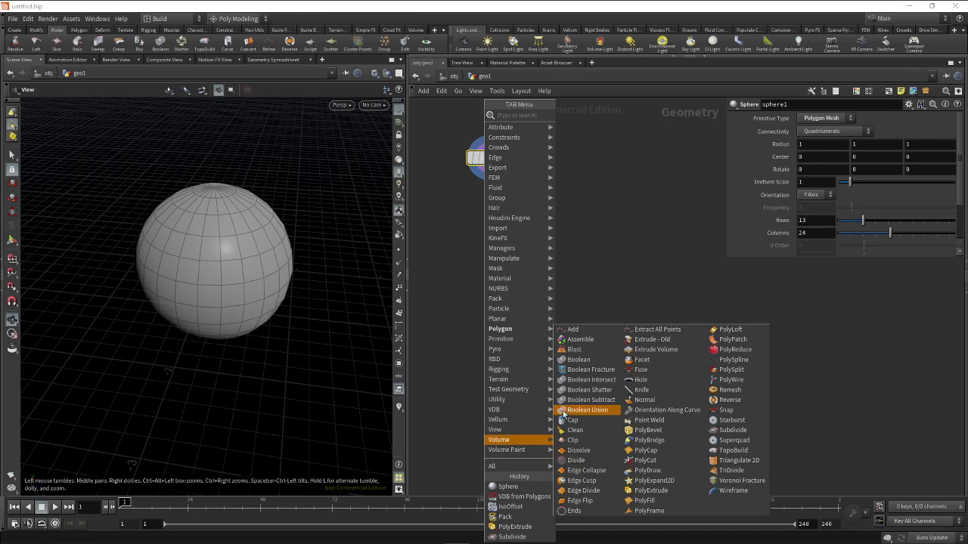
- Close the node list and select a block of faces on the sphere's side
left_click(632, 186)
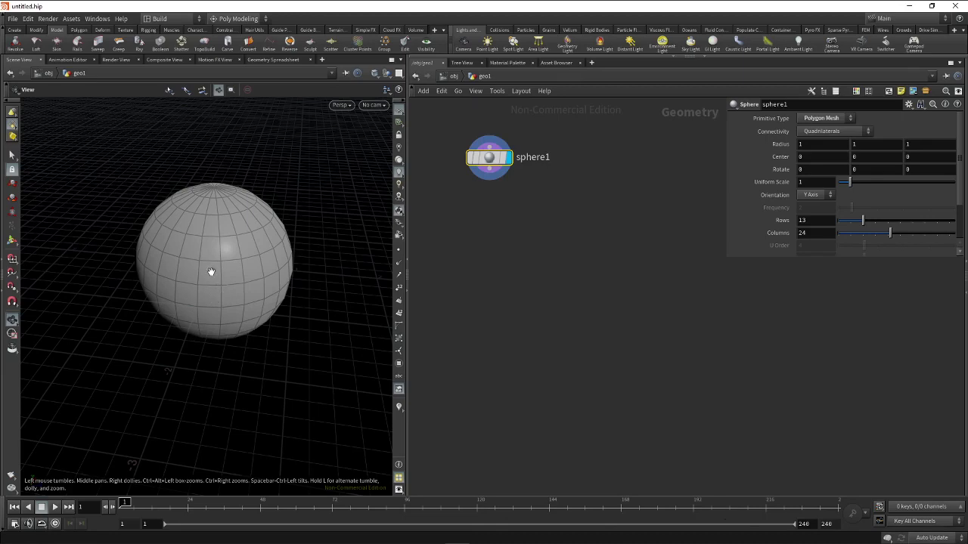
key("s")
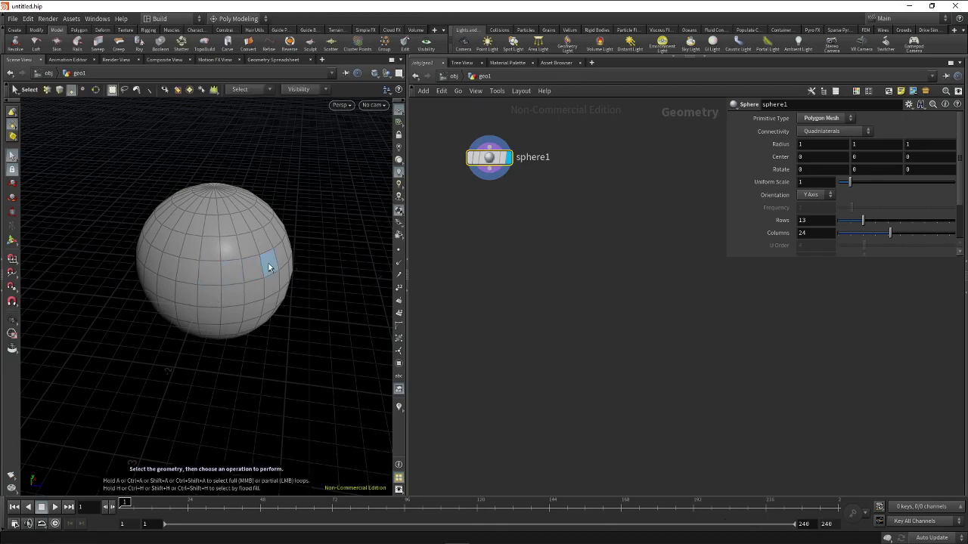
left_click(266, 267)
left_click_drag(196, 274, 198, 275)
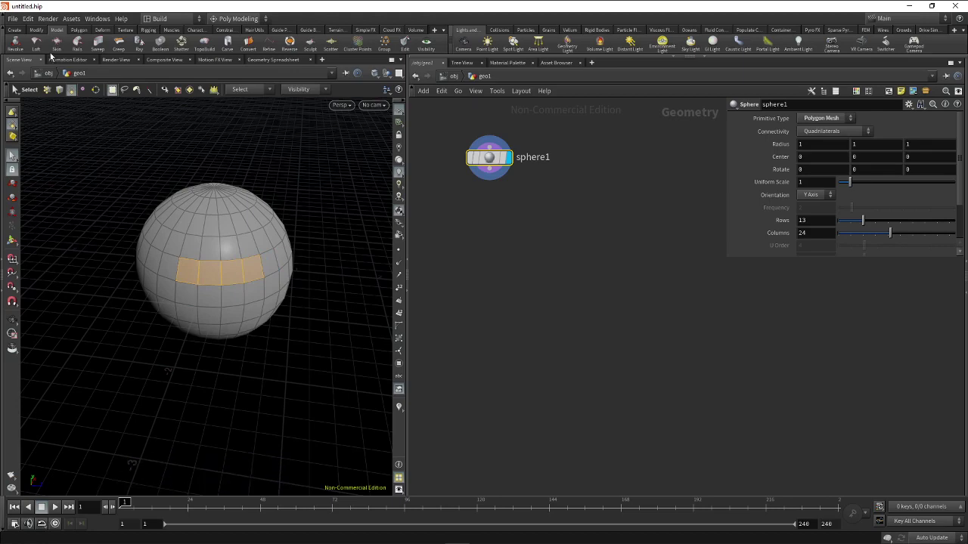
- Extrude the selected faces outward about 0.71 units with PolyExtrude and orbit to inspect
left_click(77, 31)
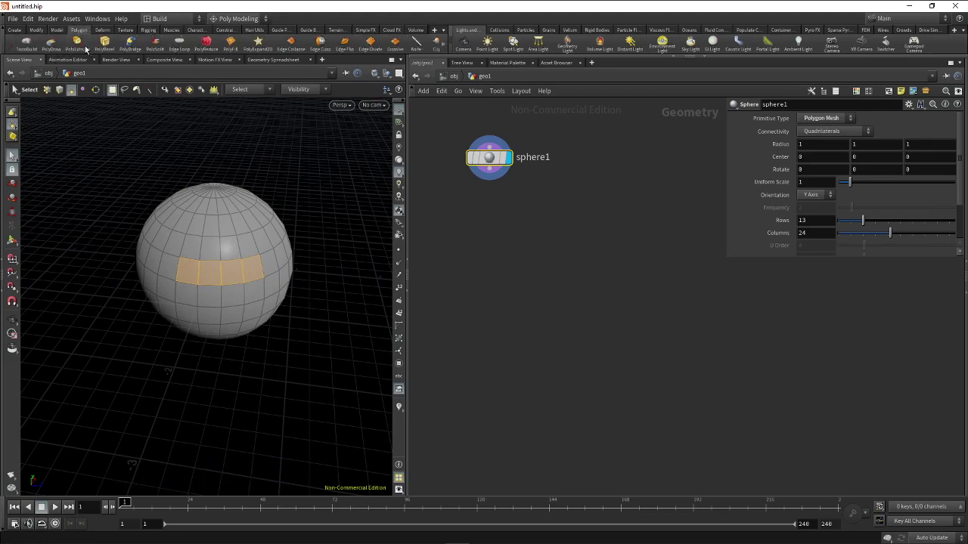
left_click(86, 47)
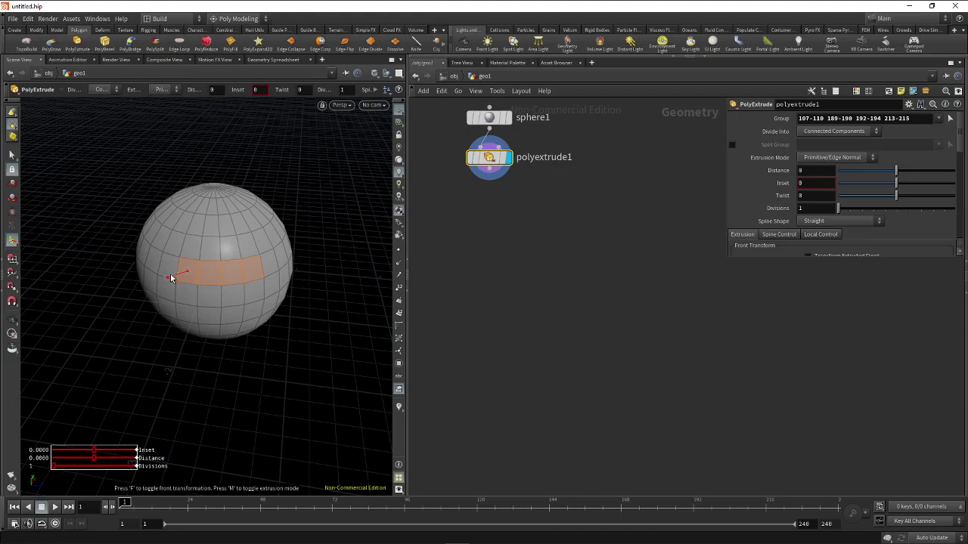
left_click_drag(170, 277, 176, 295)
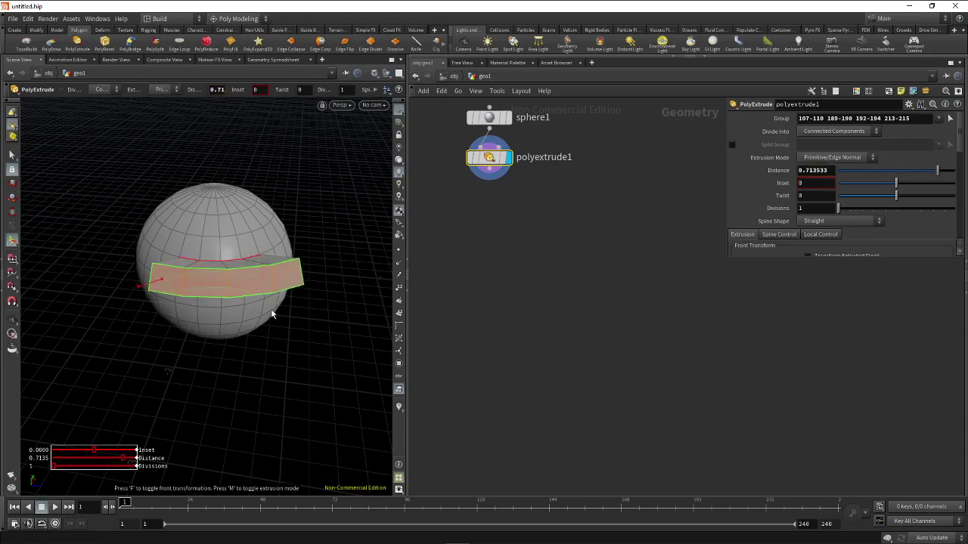
key("space")
mouse_move(272, 314)
left_mouse_down()
mouse_move(168, 316)
mouse_move(257, 297)
mouse_move(216, 292)
mouse_move(217, 281)
mouse_move(233, 277)
mouse_move(198, 289)
mouse_move(232, 287)
left_mouse_up()
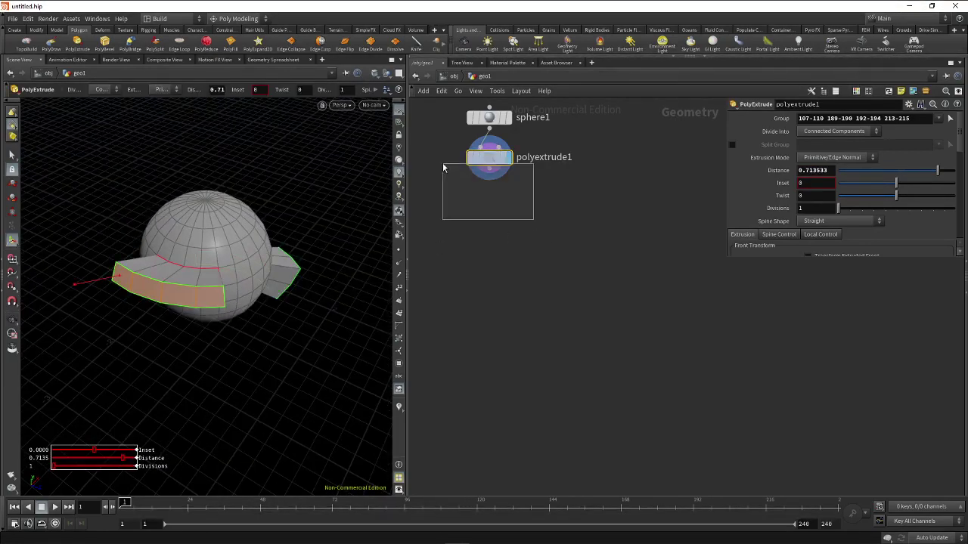
left_click_drag(443, 167, 444, 167)
- Delete polyextrude1 and set sphere1's primitive type back to NURBS
key("Delete")
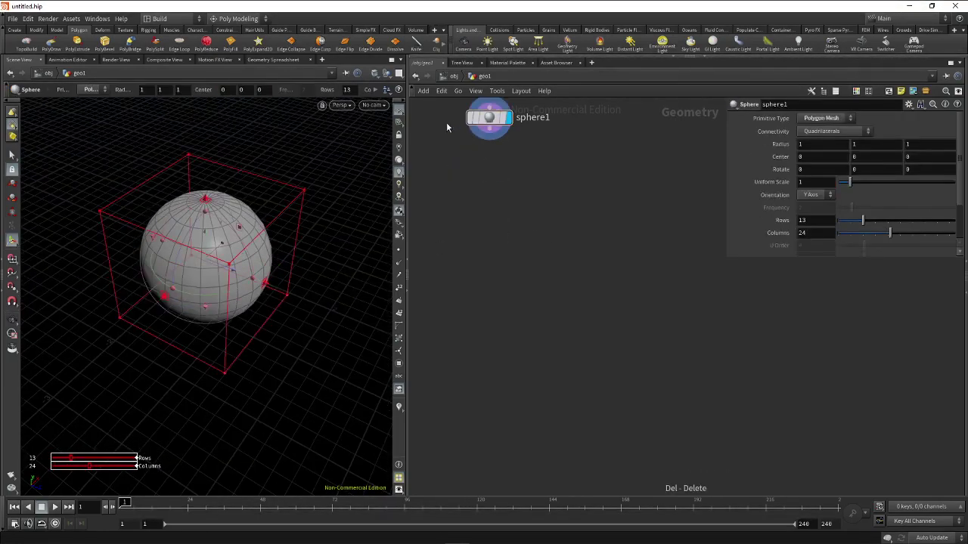
left_click(835, 117)
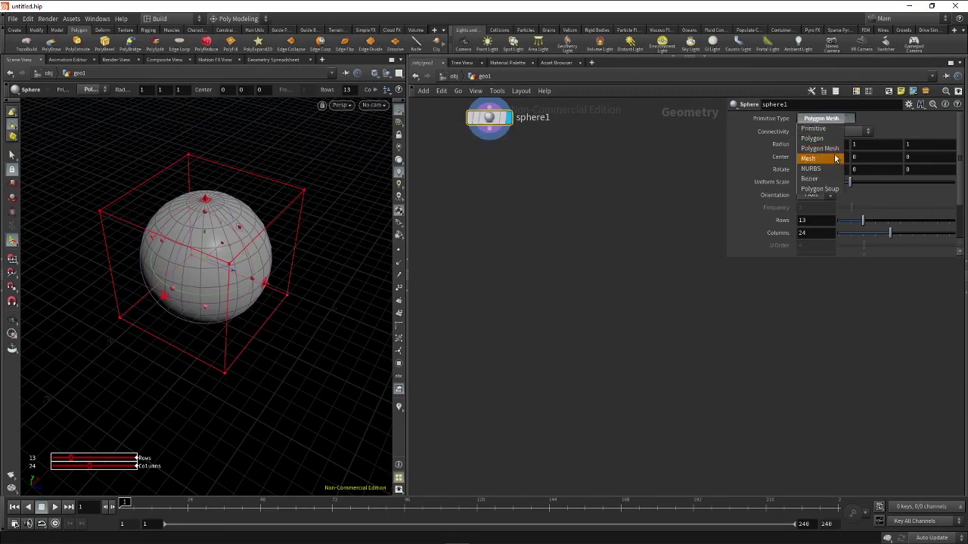
left_click(811, 170)
- Add a Carve node from the NURBS section of the node menu
middle_click_drag(527, 191, 511, 231)
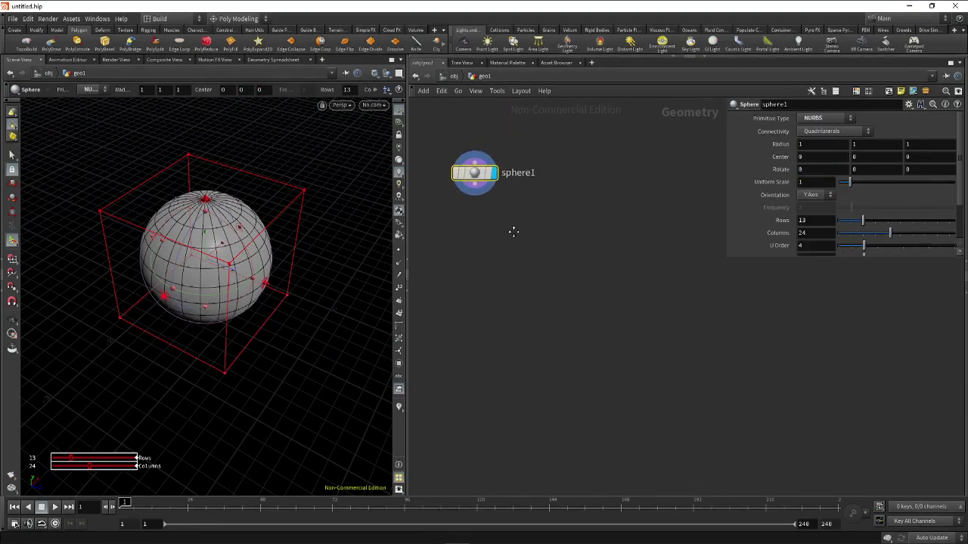
left_click_drag(510, 223, 441, 145)
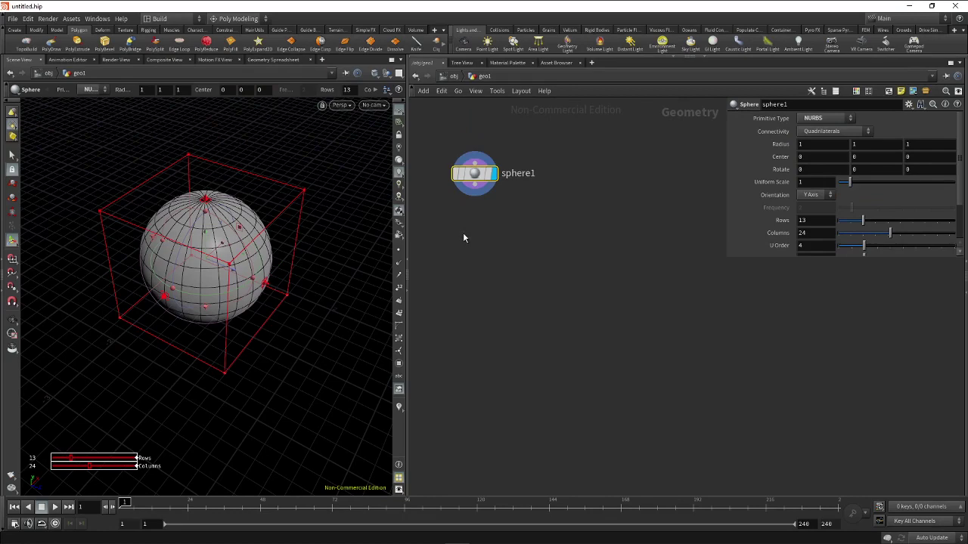
key("Tab")
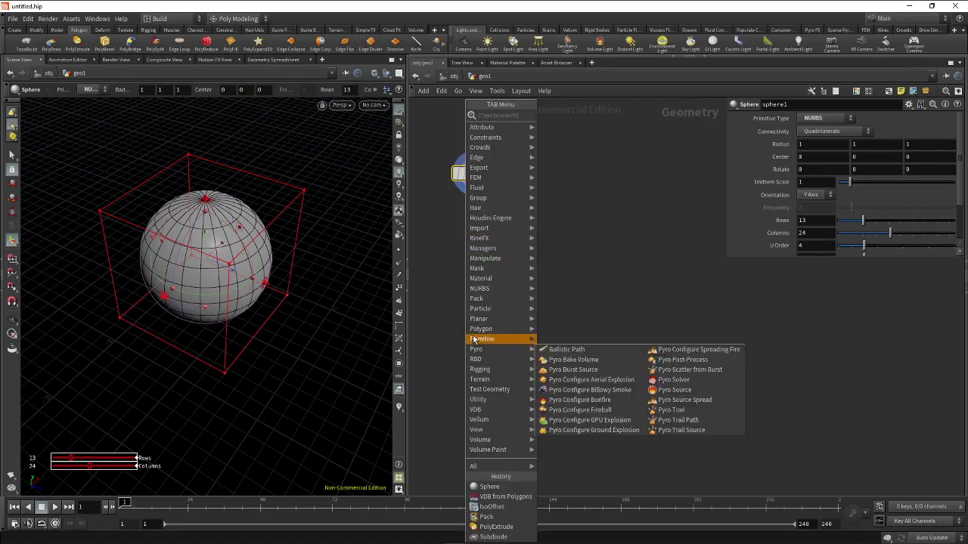
mouse_move(480, 288)
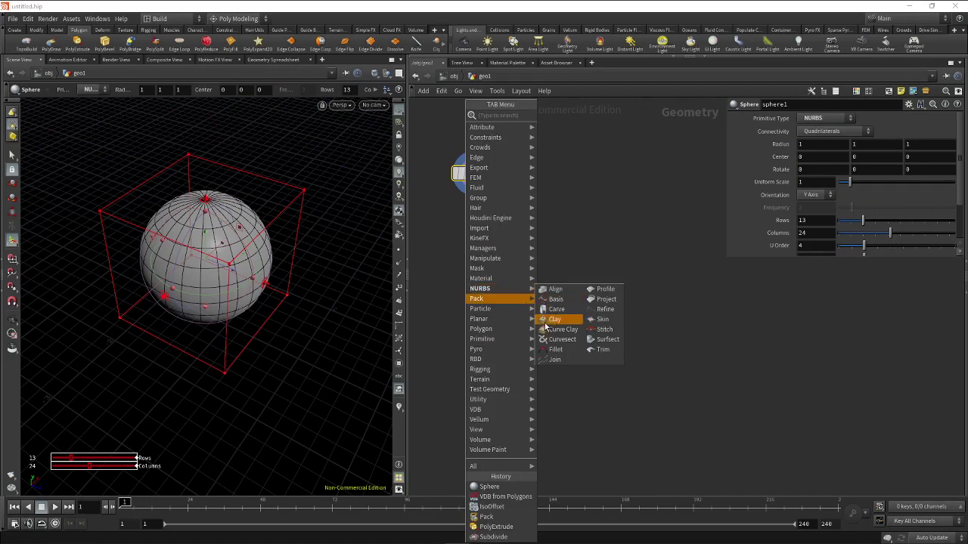
left_click(556, 310)
- Place carve1 below sphere1, wire it to the sphere and display its result
left_click(485, 240)
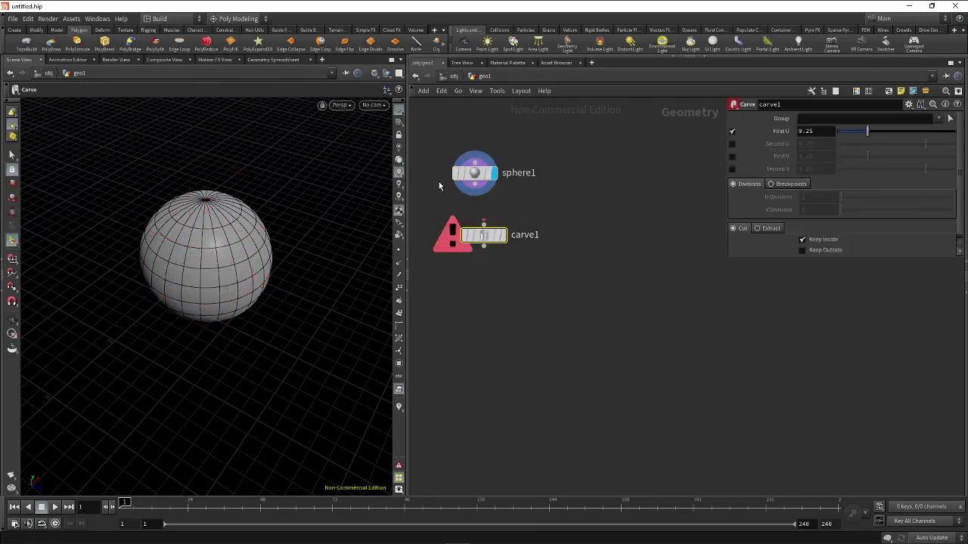
left_click_drag(475, 195, 480, 219)
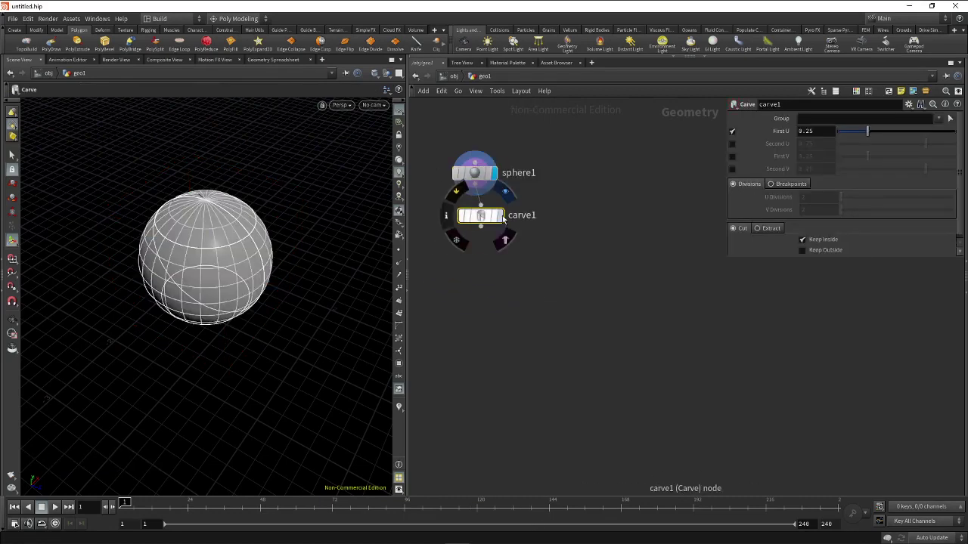
left_click(501, 217)
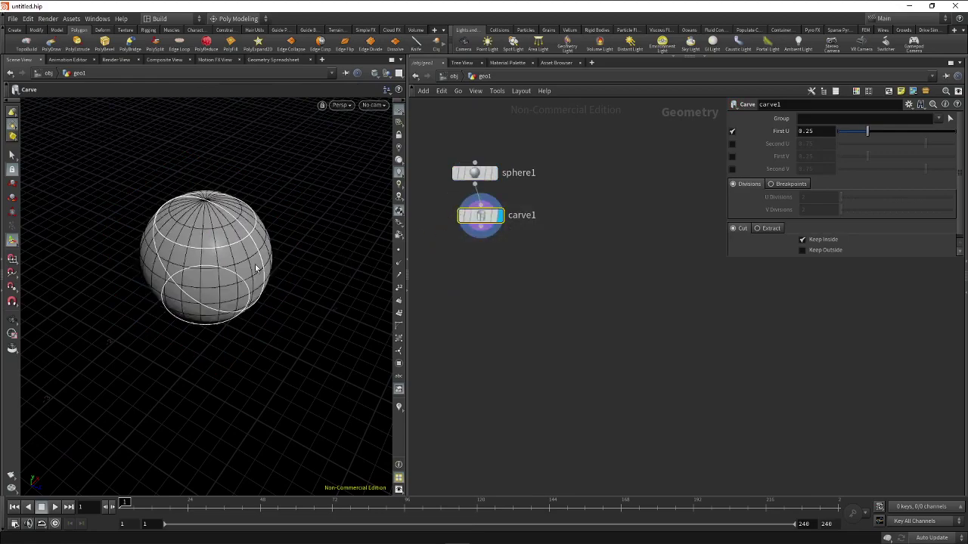
key("Escape")
mouse_move(255, 268)
left_mouse_down()
mouse_move(266, 231)
mouse_move(252, 244)
left_mouse_up()
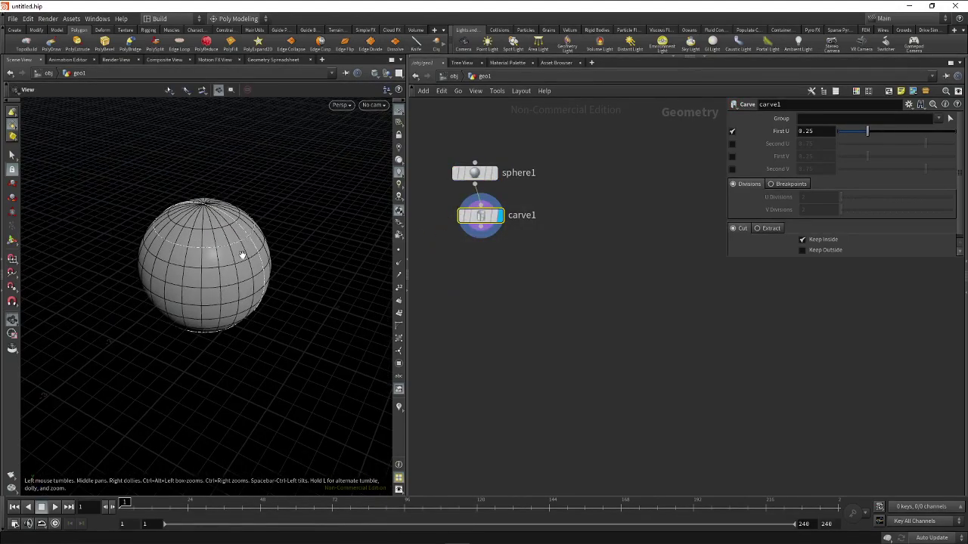
key("Return")
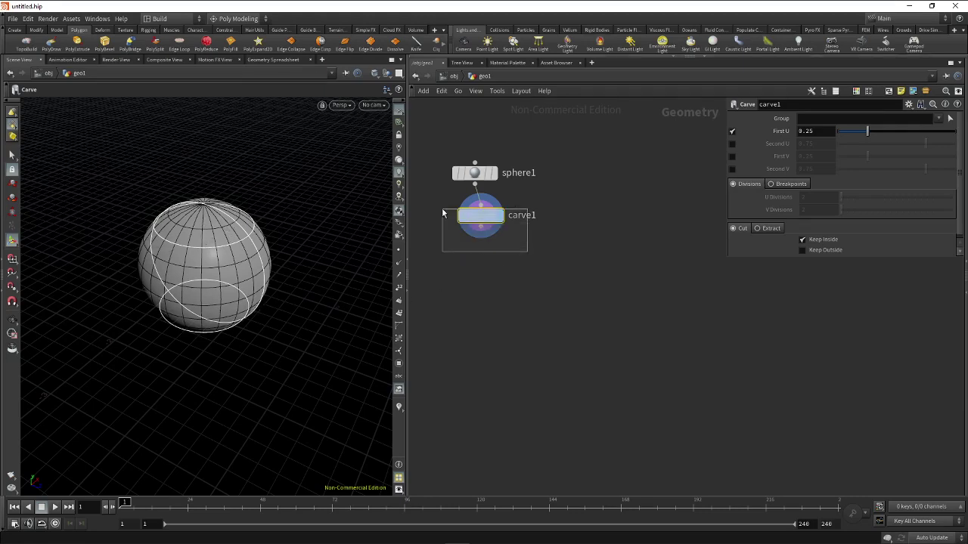
left_click_drag(478, 216, 473, 215)
- Trim carve1 to U 0.257–0.75 and V 0.343–0.75 by enabling Second U, First V and Second V
left_click(732, 144)
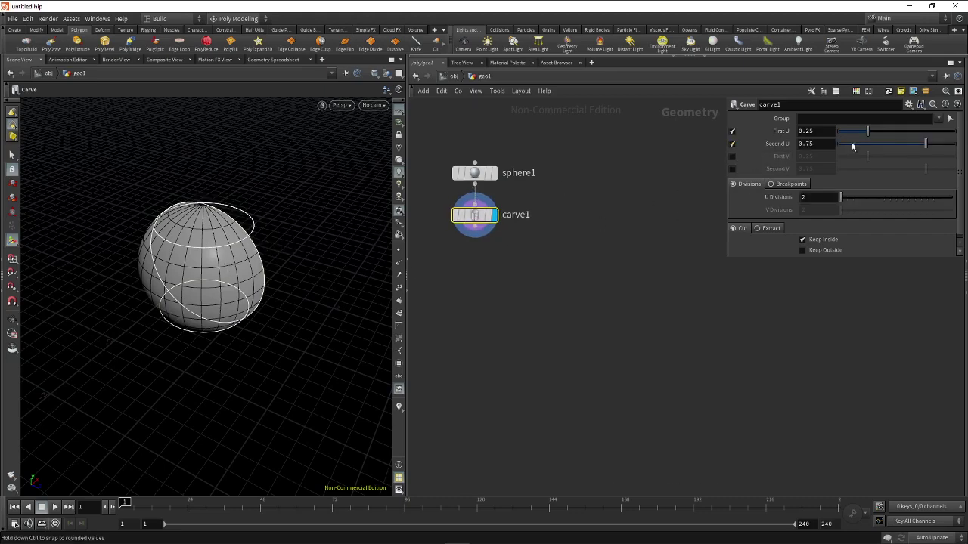
left_click_drag(869, 133, 869, 131)
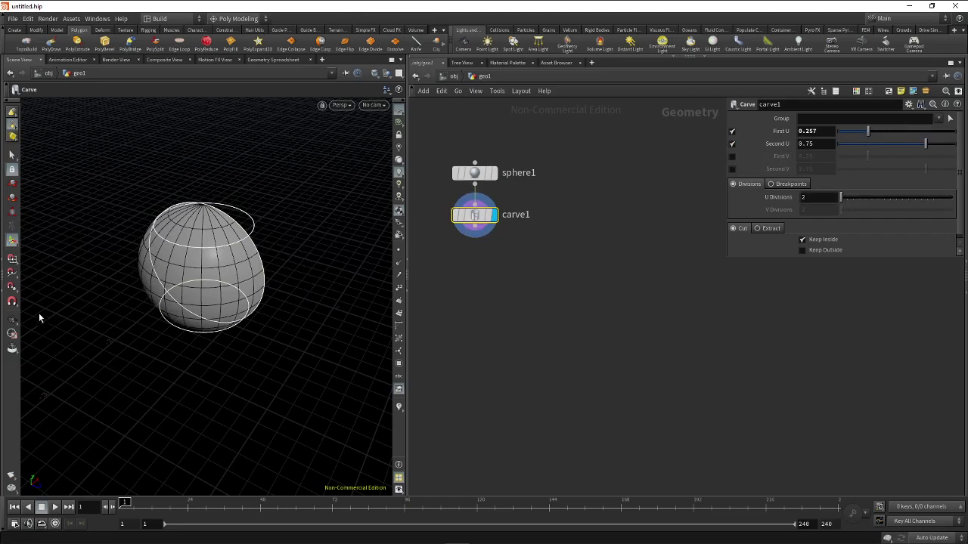
left_click(12, 319)
left_click_drag(199, 255, 313, 248)
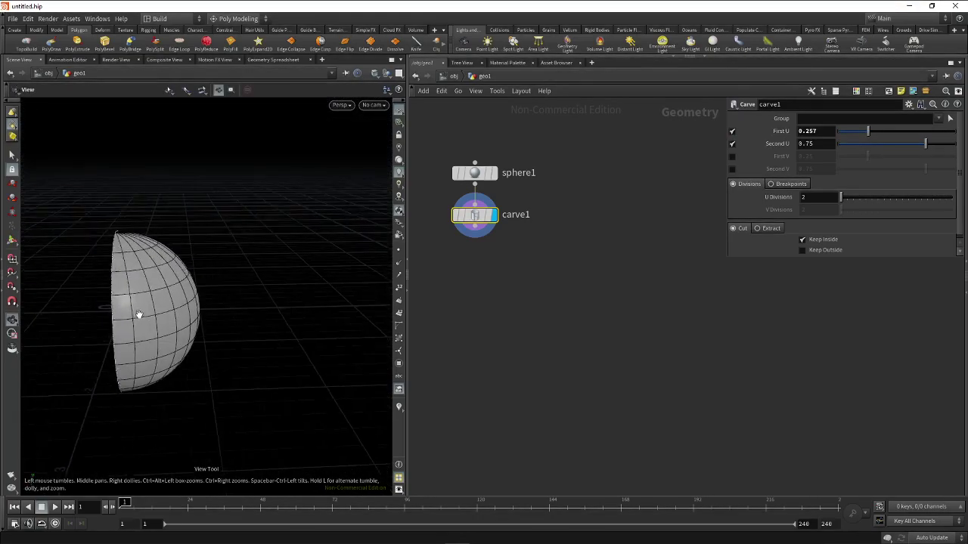
mouse_move(139, 315)
left_mouse_down()
mouse_move(246, 267)
mouse_move(281, 269)
left_mouse_up()
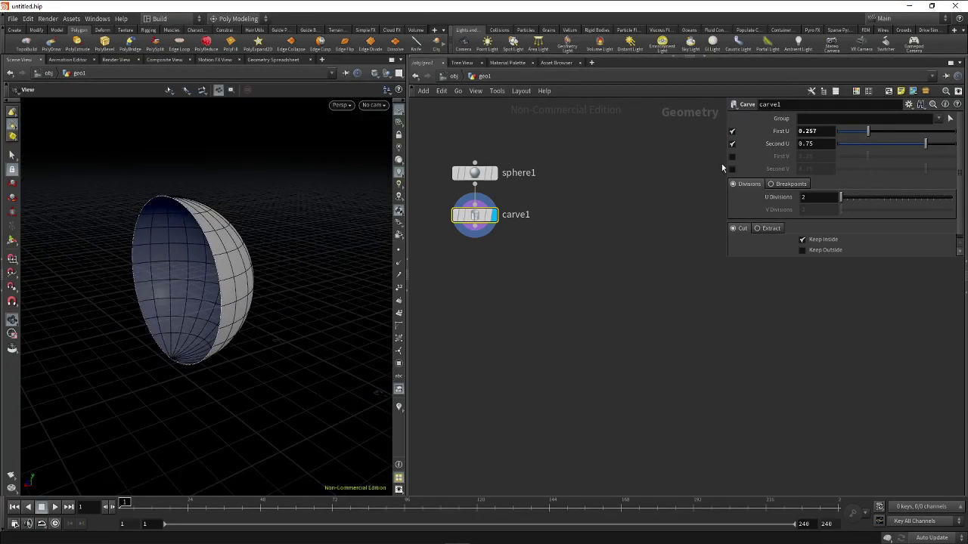
left_click(732, 156)
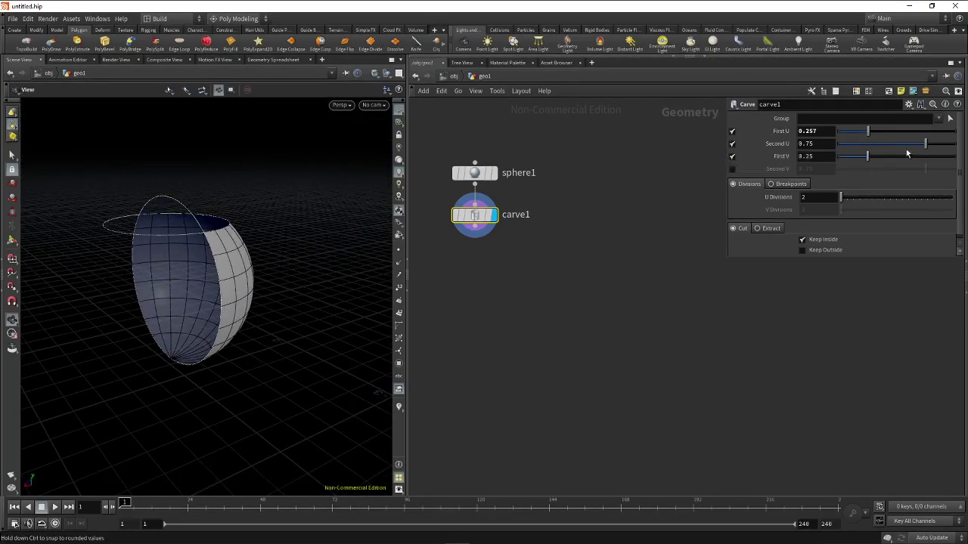
left_click(732, 169)
left_click_drag(866, 156, 877, 156)
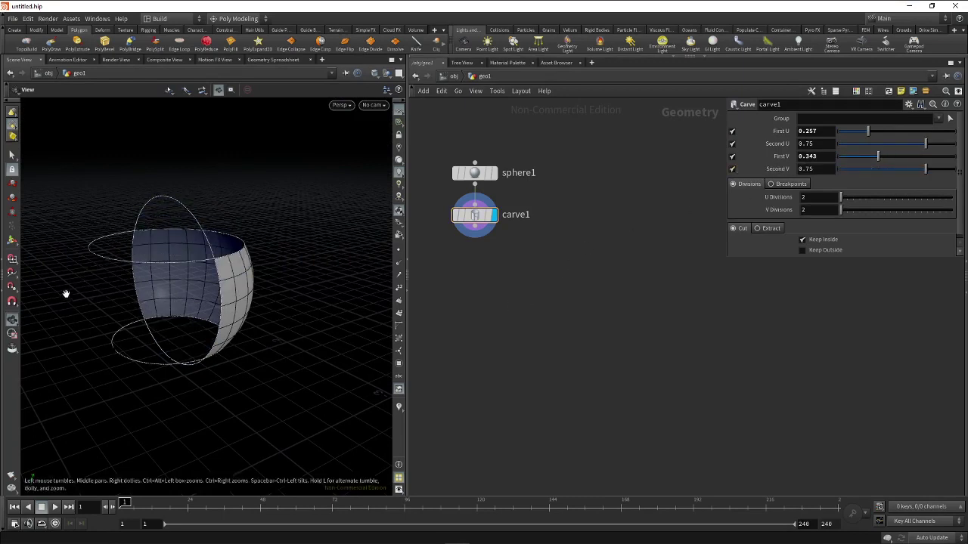
mouse_move(177, 285)
left_mouse_down()
mouse_move(145, 290)
mouse_move(166, 295)
mouse_move(258, 248)
mouse_move(209, 260)
mouse_move(199, 237)
mouse_move(213, 270)
left_mouse_up()
- Add a Convert node under carve1 with level of detail U 0.23 and V 0.11
key("Tab")
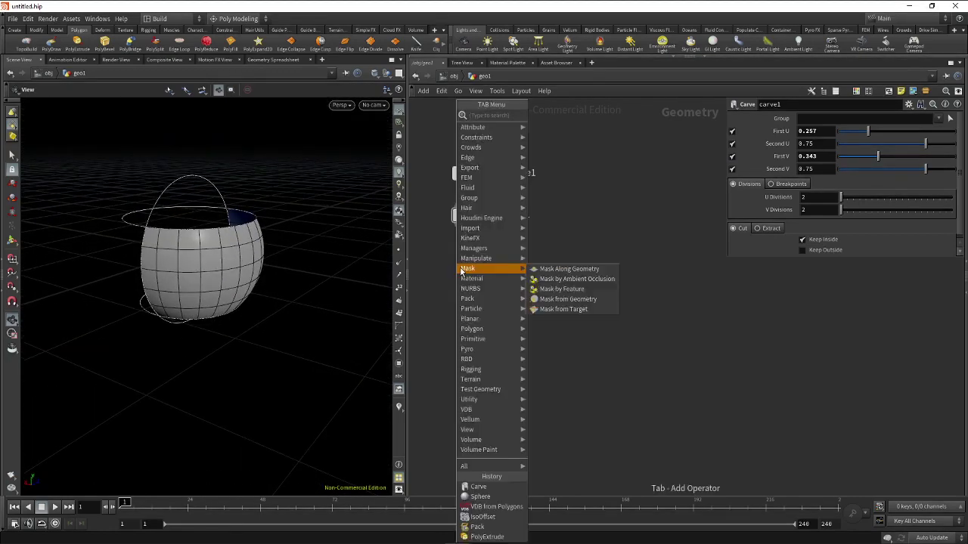
type("con")
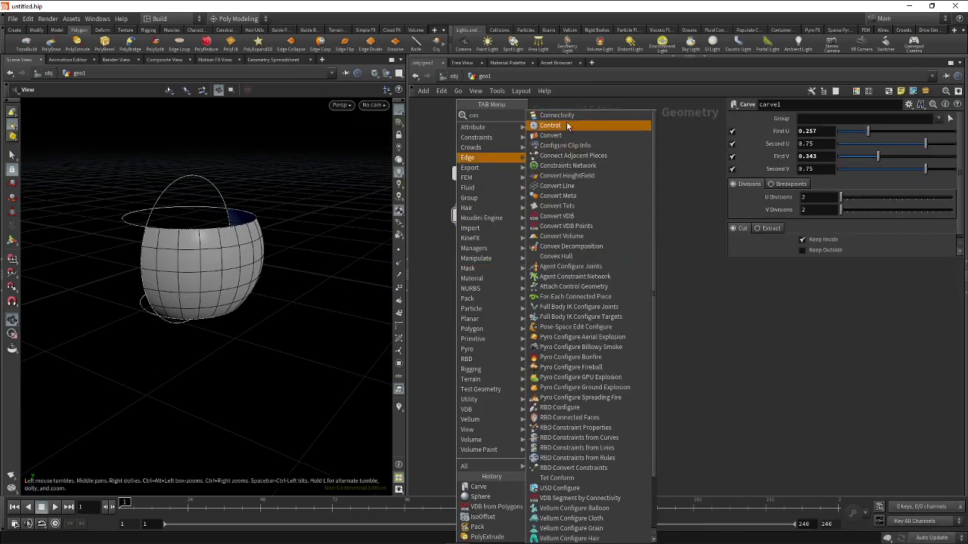
left_click(560, 134)
left_click(488, 245)
left_click_drag(487, 246, 488, 266)
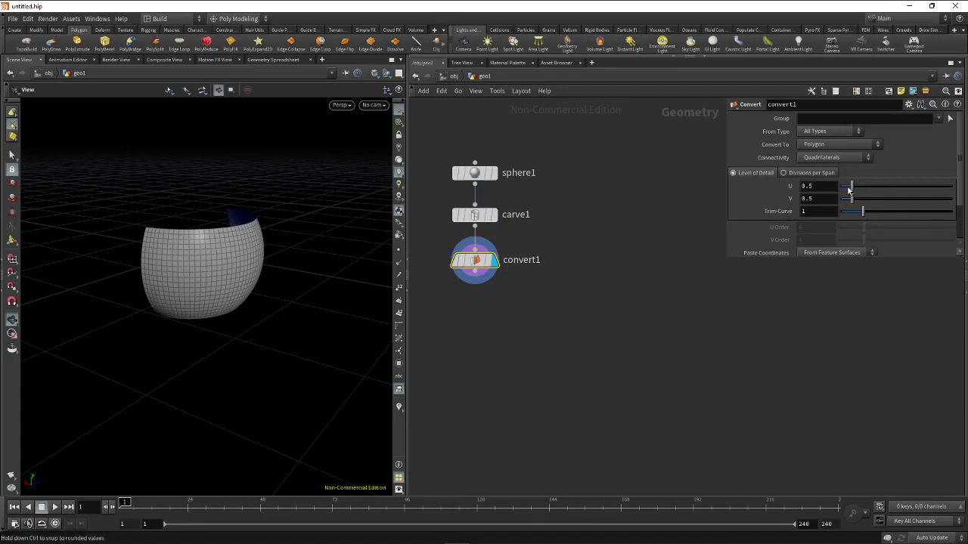
mouse_move(851, 186)
left_mouse_down()
mouse_move(843, 200)
mouse_move(845, 186)
left_mouse_up()
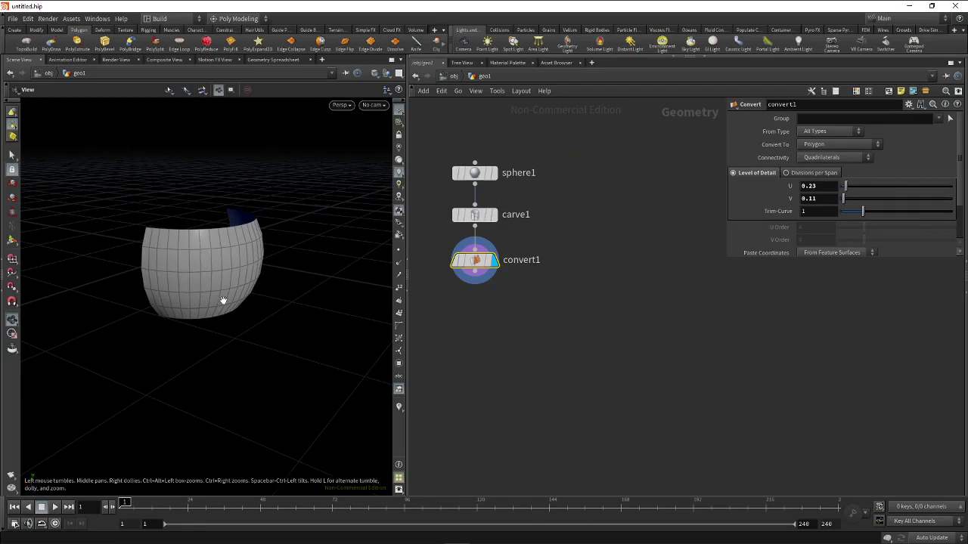
- Inspect the converted quad polygon patch, then select sphere1
left_click_drag(564, 319, 446, 252)
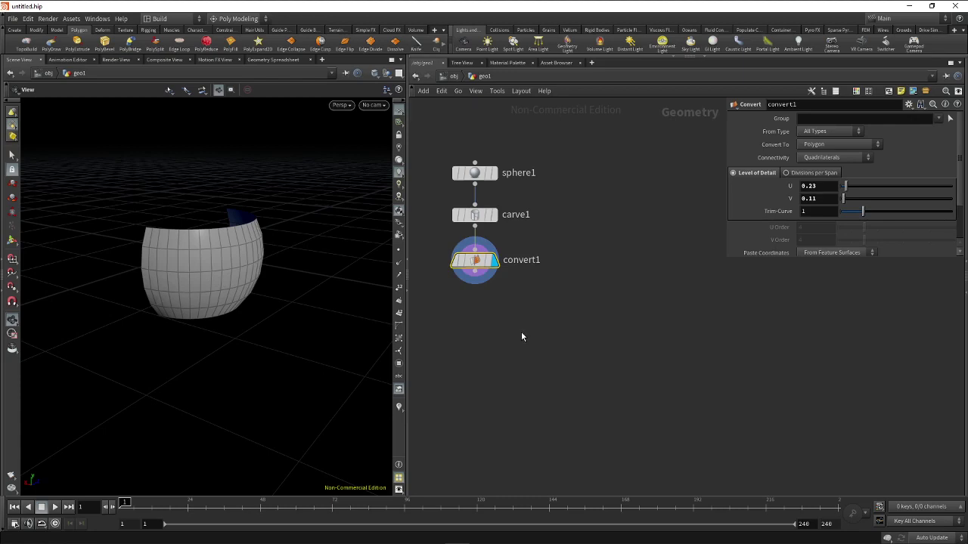
left_click_drag(535, 325, 438, 251)
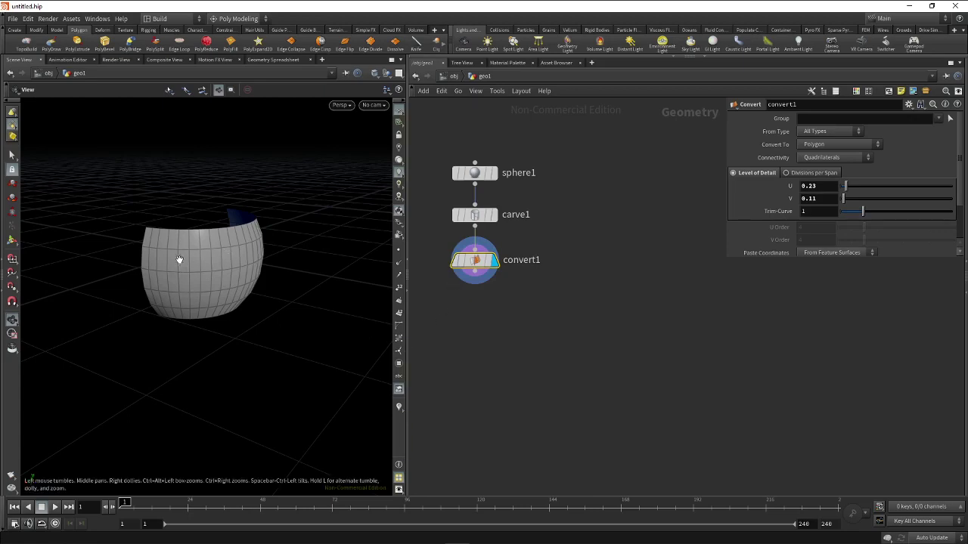
mouse_move(180, 260)
left_mouse_down()
mouse_move(177, 273)
mouse_move(315, 268)
mouse_move(231, 268)
mouse_move(294, 244)
mouse_move(218, 255)
mouse_move(255, 263)
mouse_move(249, 257)
mouse_move(212, 277)
mouse_move(344, 262)
mouse_move(242, 257)
mouse_move(281, 250)
mouse_move(212, 279)
mouse_move(211, 265)
mouse_move(266, 270)
mouse_move(178, 255)
mouse_move(298, 288)
mouse_move(305, 268)
mouse_move(274, 270)
left_mouse_up()
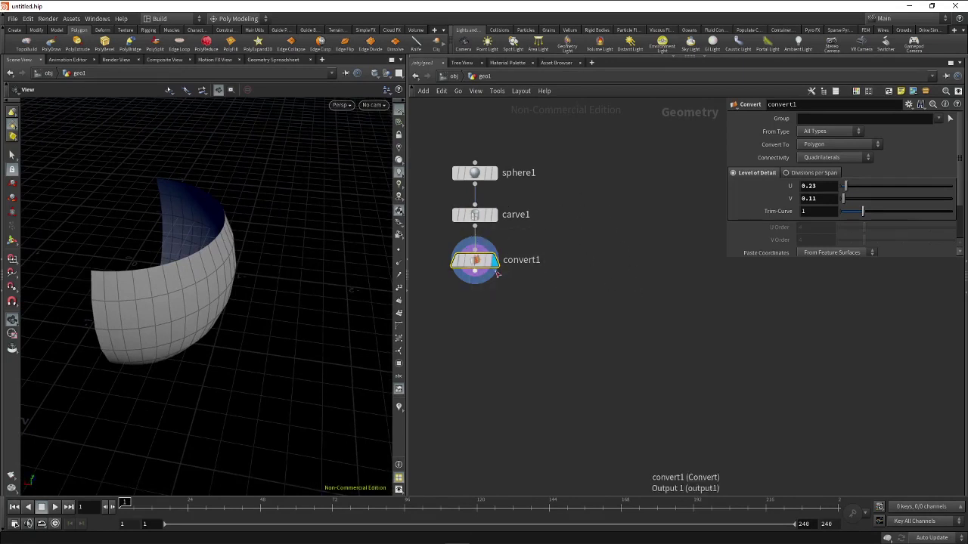
mouse_move(539, 161)
left_mouse_down()
mouse_move(567, 246)
mouse_move(461, 282)
left_mouse_up()
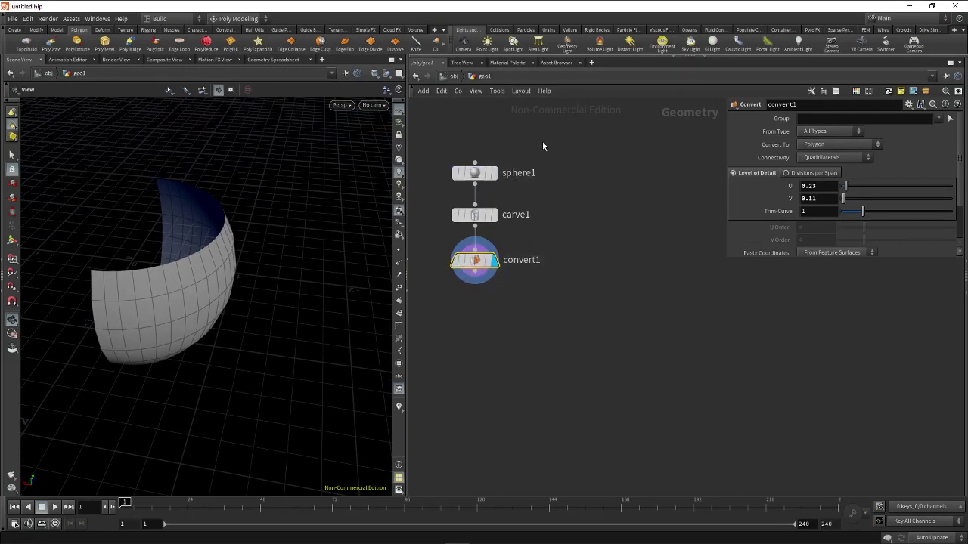
left_click(483, 176)
- Display the full NURBS sphere1 again and open the Primitives help page
left_click(491, 173)
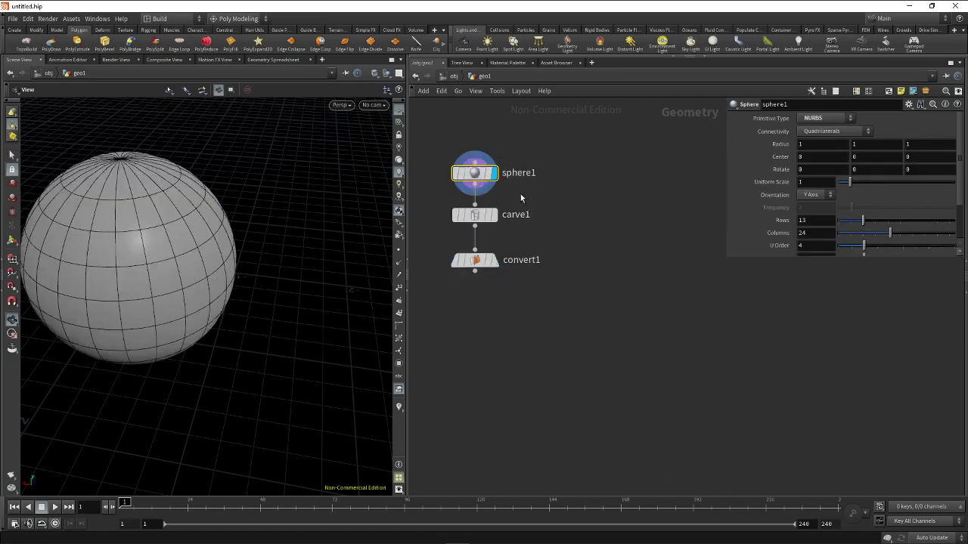
left_click_drag(550, 149, 414, 180)
left_click(829, 120)
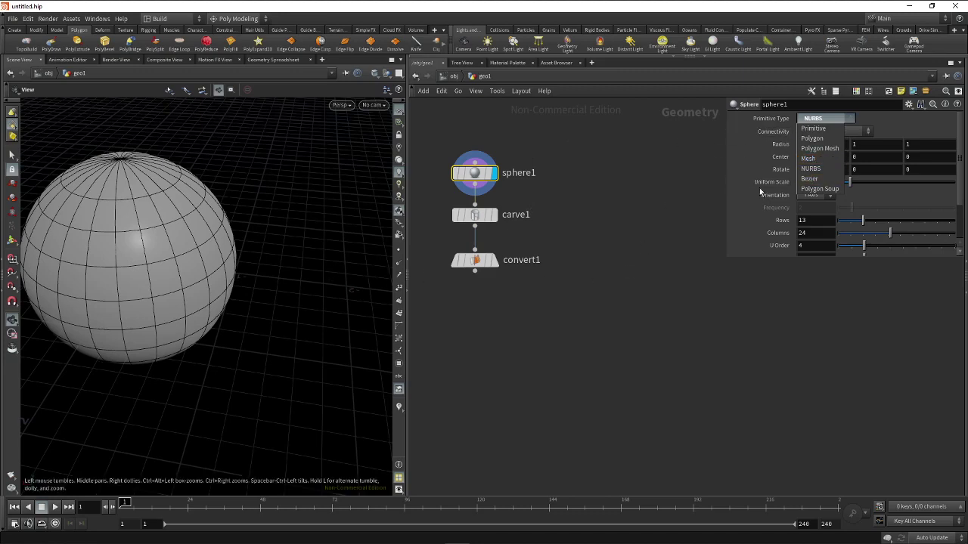
left_click(624, 215)
mouse_move(603, 210)
left_mouse_down()
mouse_move(414, 217)
mouse_move(537, 236)
mouse_move(466, 243)
mouse_move(639, 233)
mouse_move(462, 232)
mouse_move(427, 244)
left_mouse_up()
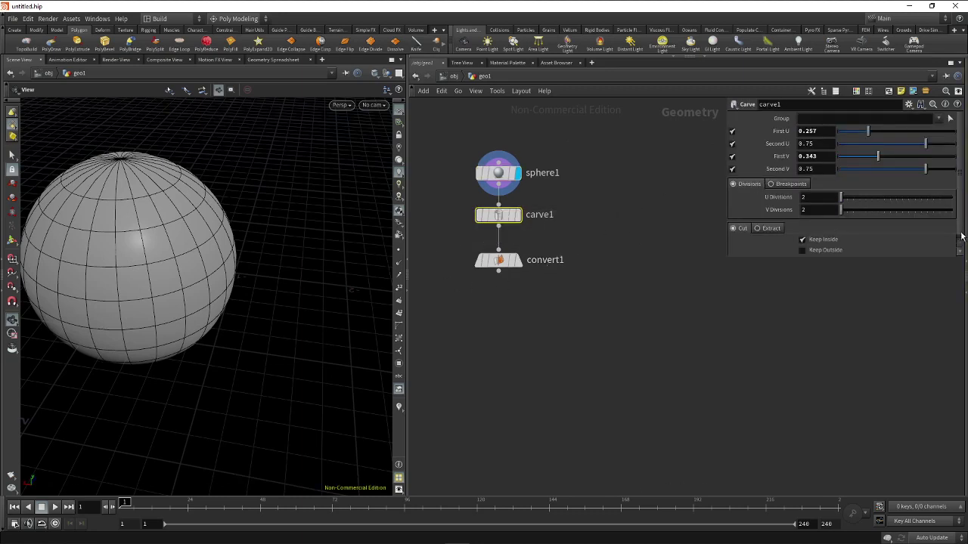
left_click(963, 197)
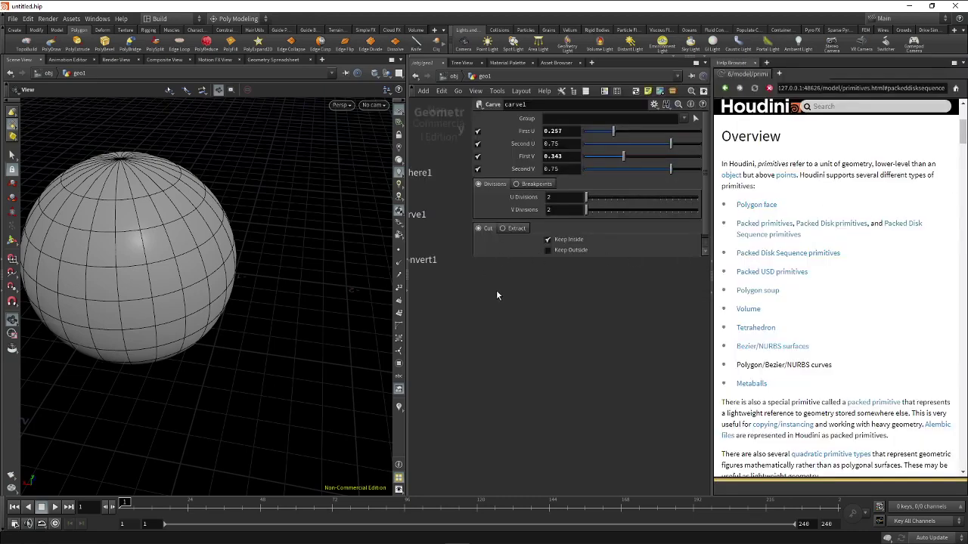
- Close the Carve parameter window and delete carve1, convert1 and sphere1
key("p")
key("h")
mouse_move(561, 241)
left_mouse_down()
mouse_move(654, 235)
mouse_move(467, 315)
left_mouse_up()
key("Delete")
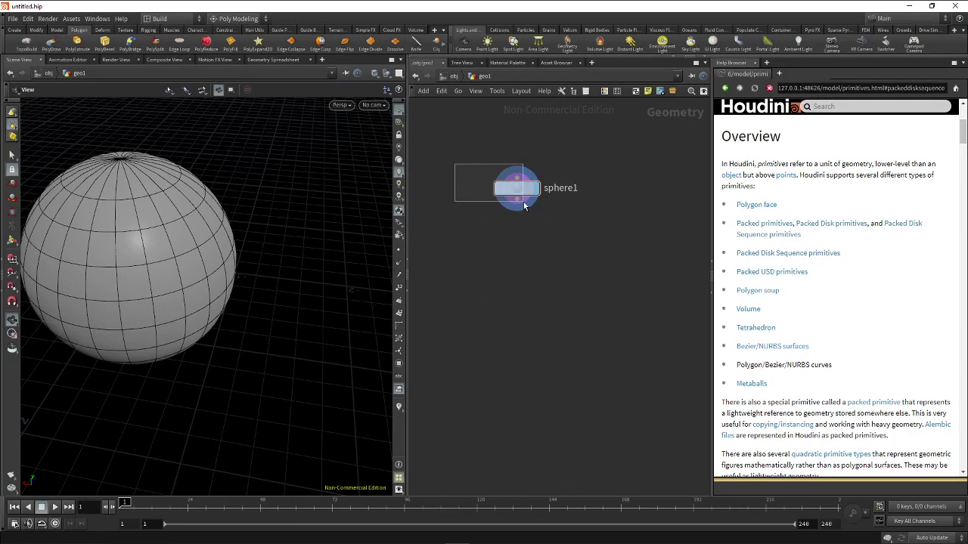
left_click_drag(455, 168, 541, 212)
key("Delete")
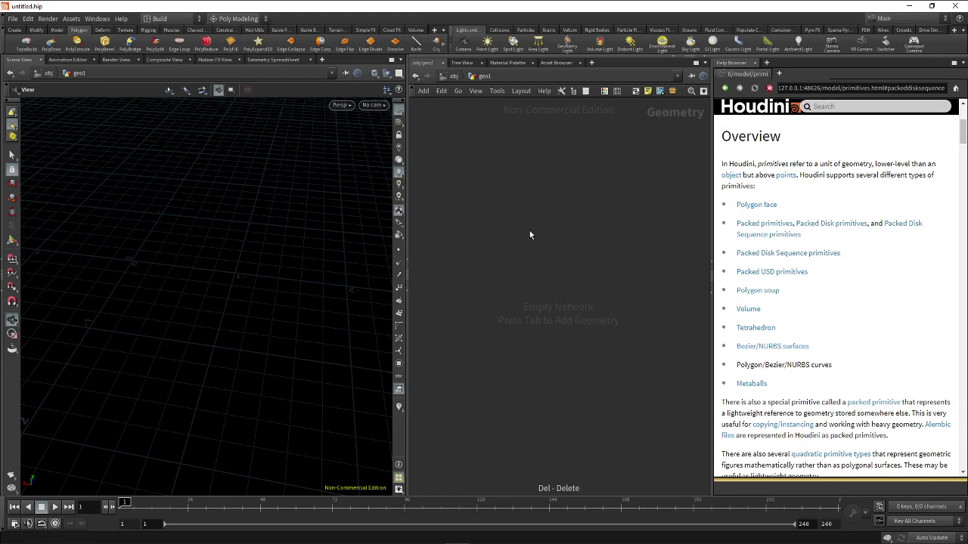
- Widen the help pane and bring up the node menu to browse Test Geometry nodes
left_click_drag(712, 149, 690, 149)
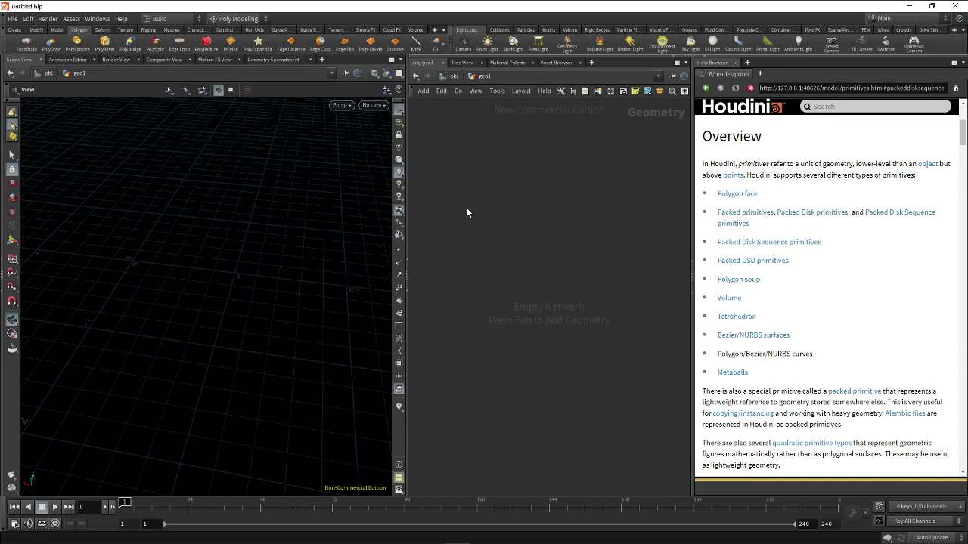
key("Tab")
key("Escape")
key("Tab")
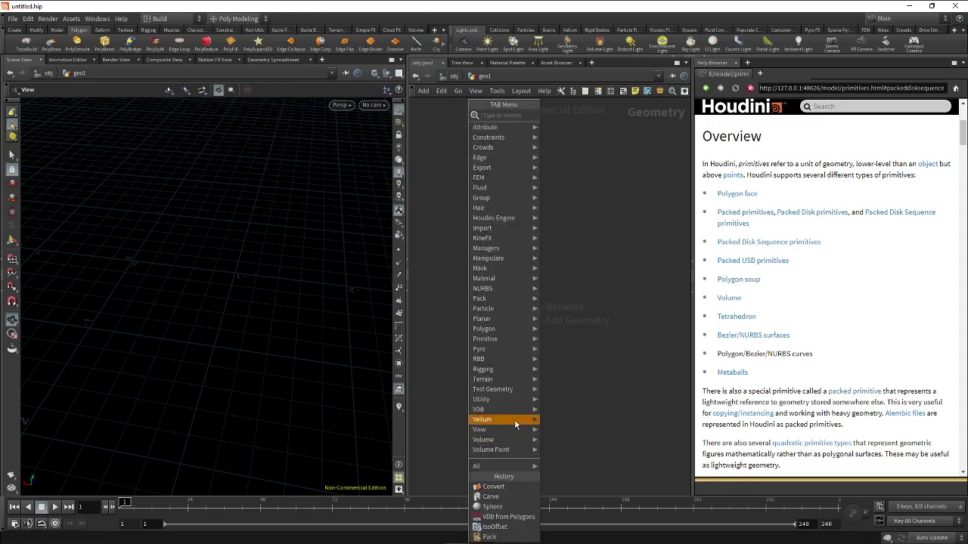
mouse_move(494, 389)
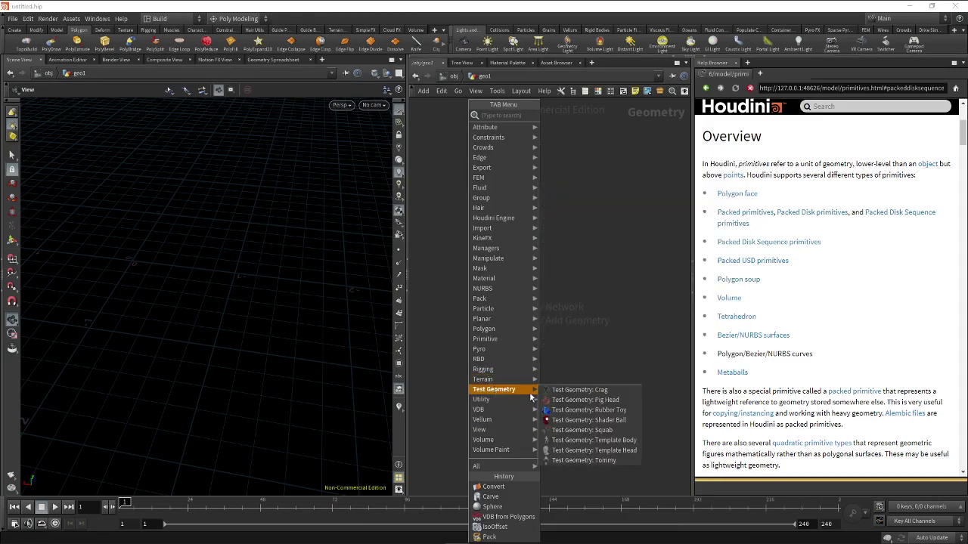
- Place a Rubber Toy test geometry node in geo1 and orbit the viewport around the toy
left_click(558, 409)
left_click(463, 185)
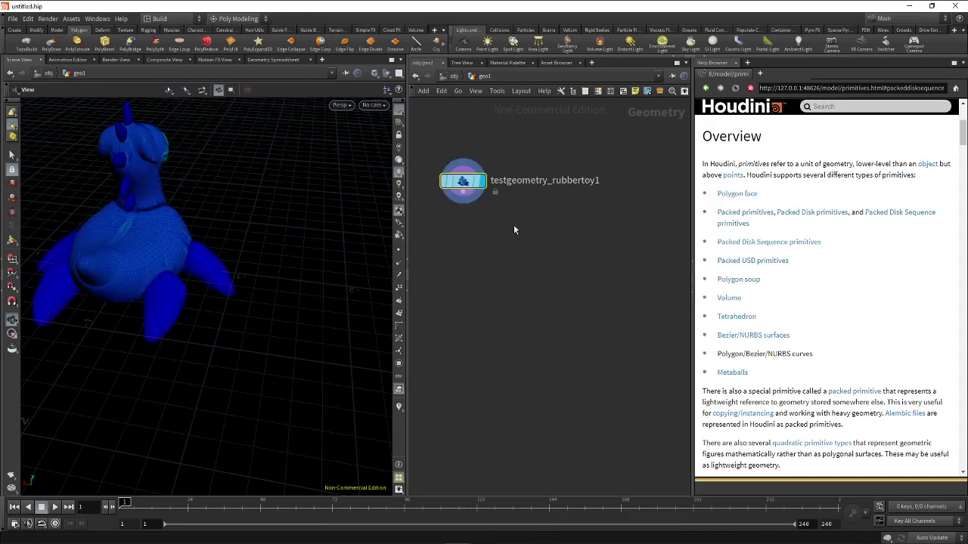
mouse_move(222, 290)
left_mouse_down()
mouse_move(185, 286)
mouse_move(212, 244)
mouse_move(209, 275)
mouse_move(162, 262)
mouse_move(155, 276)
left_mouse_up()
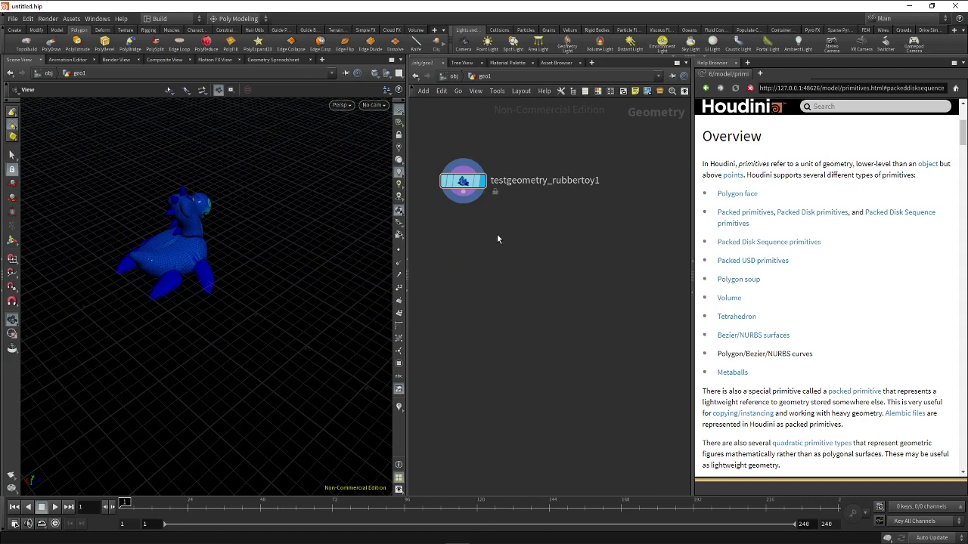
key("Tab")
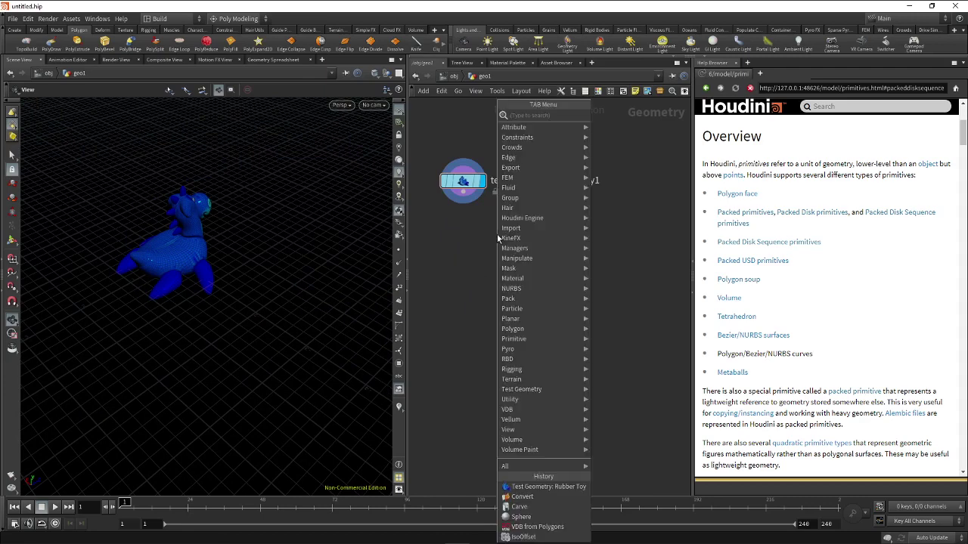
- Add grid1 with scatter1 wired below it, and display the scattered points
type("gr")
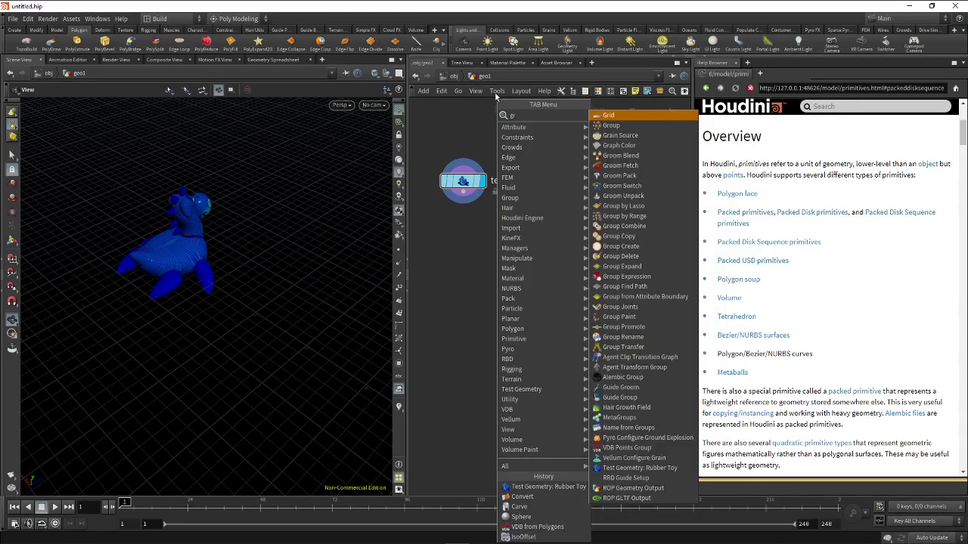
left_click(640, 117)
left_click(586, 164)
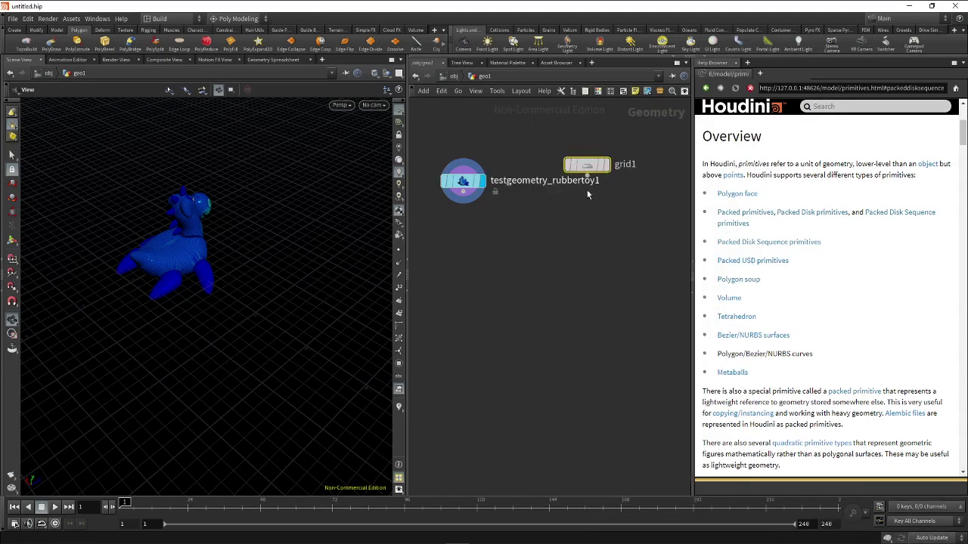
key("Tab")
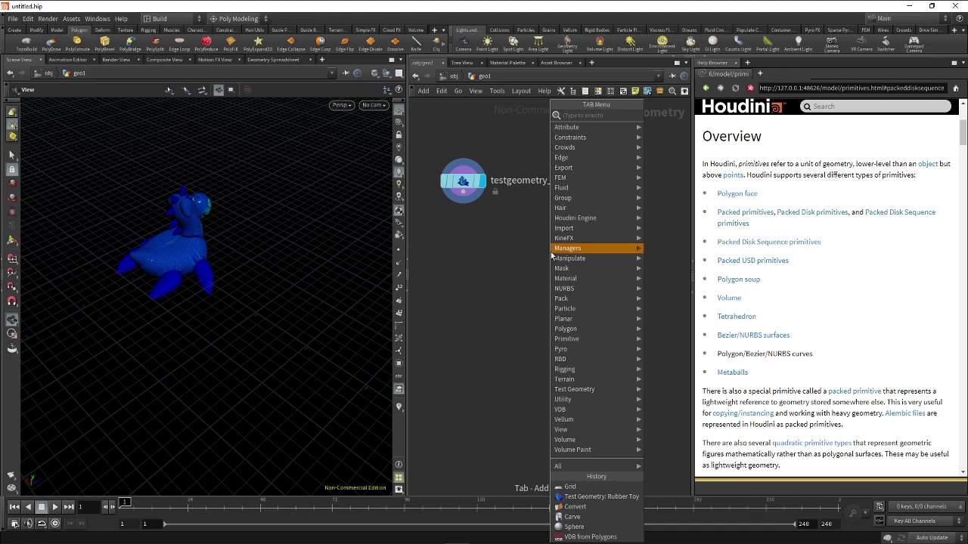
left_click(673, 189)
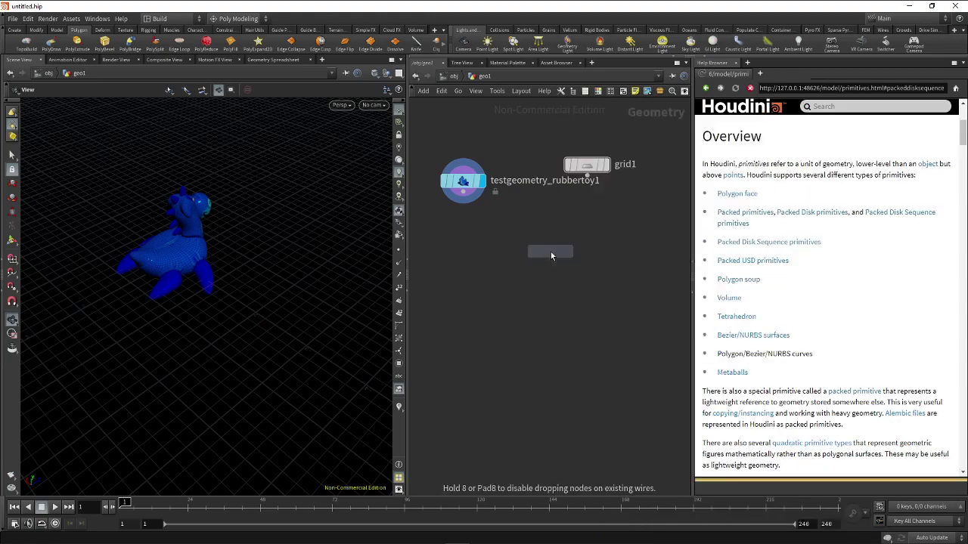
left_click(572, 237)
left_click_drag(567, 243, 573, 226)
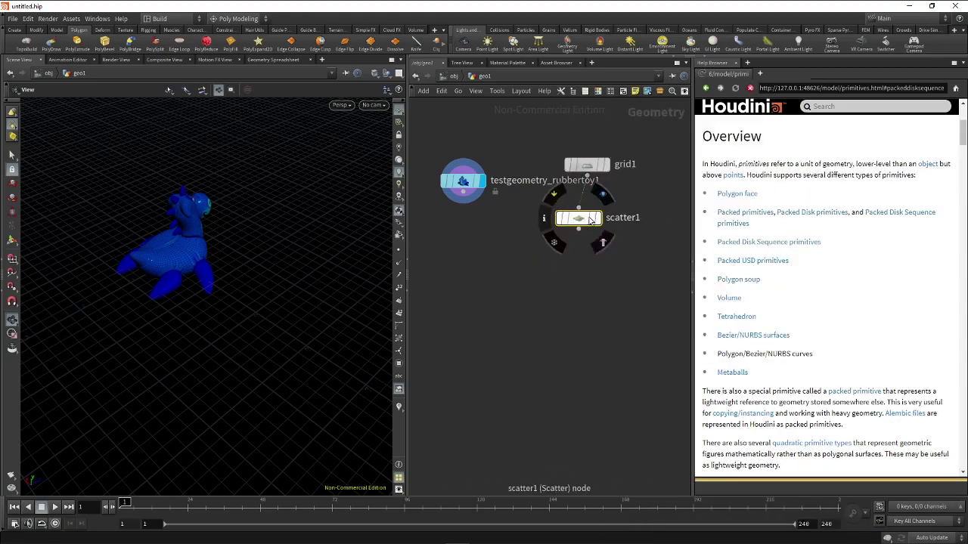
left_click(597, 218)
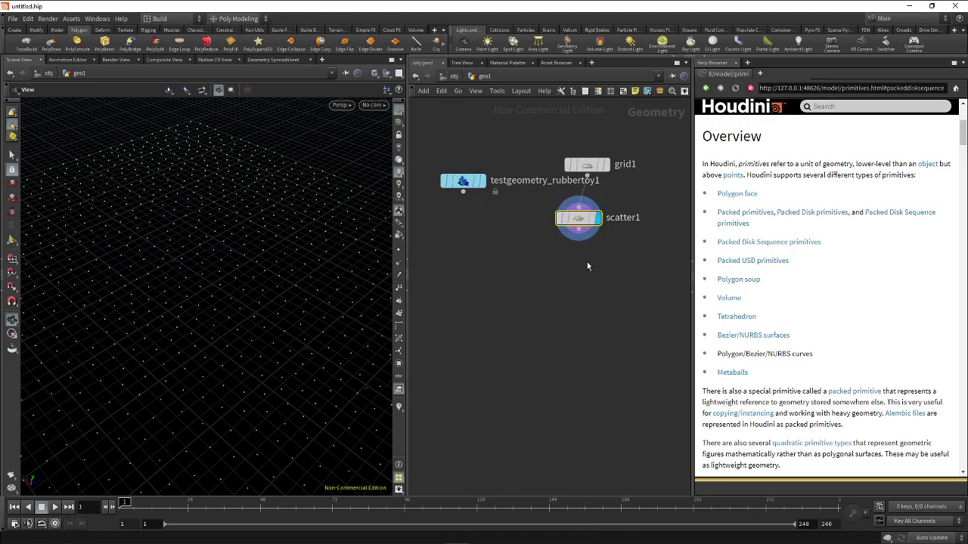
- Collapse the help pane and set scatter1's Force Total Count to 100
left_click(693, 293)
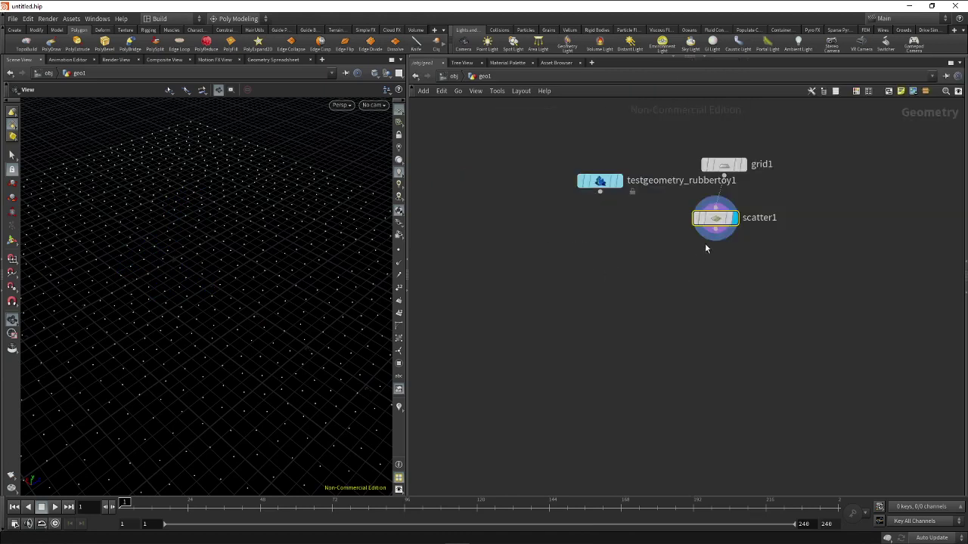
key("p")
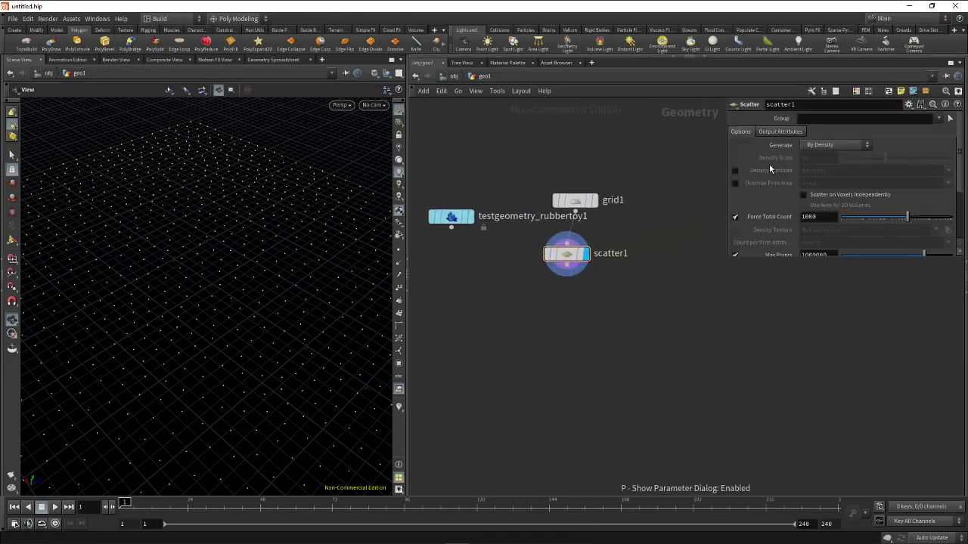
type("100")
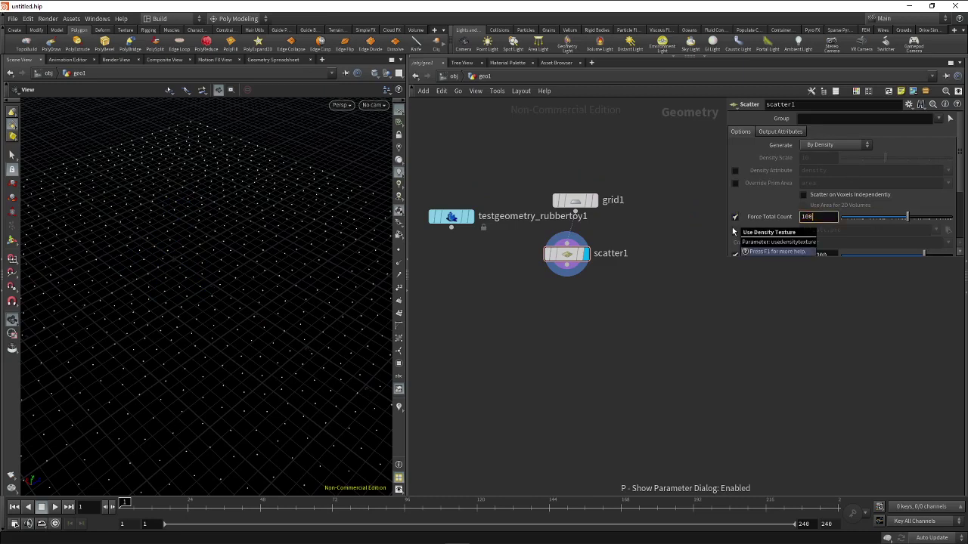
key("Return")
- Search 'copy t' and pick the Copy to Points node to add
key("Tab")
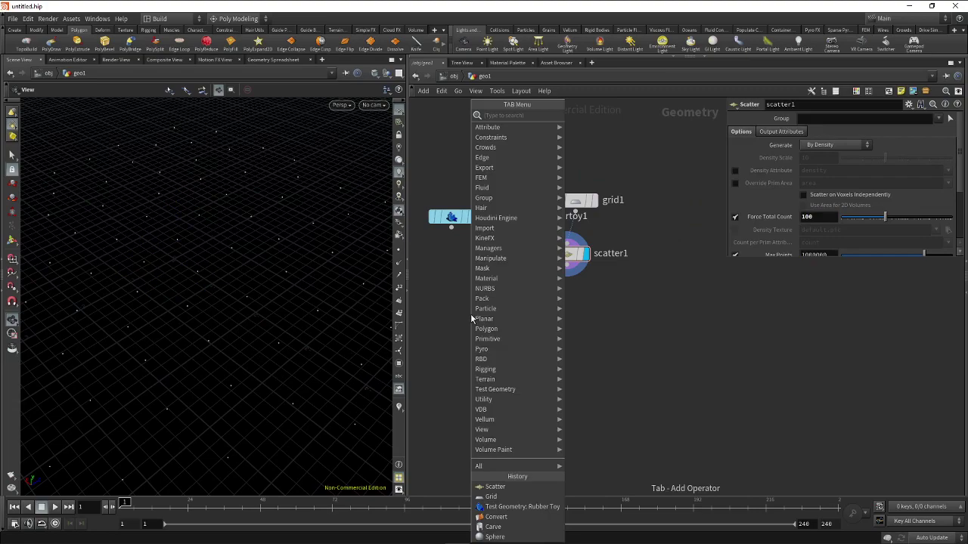
type("cop")
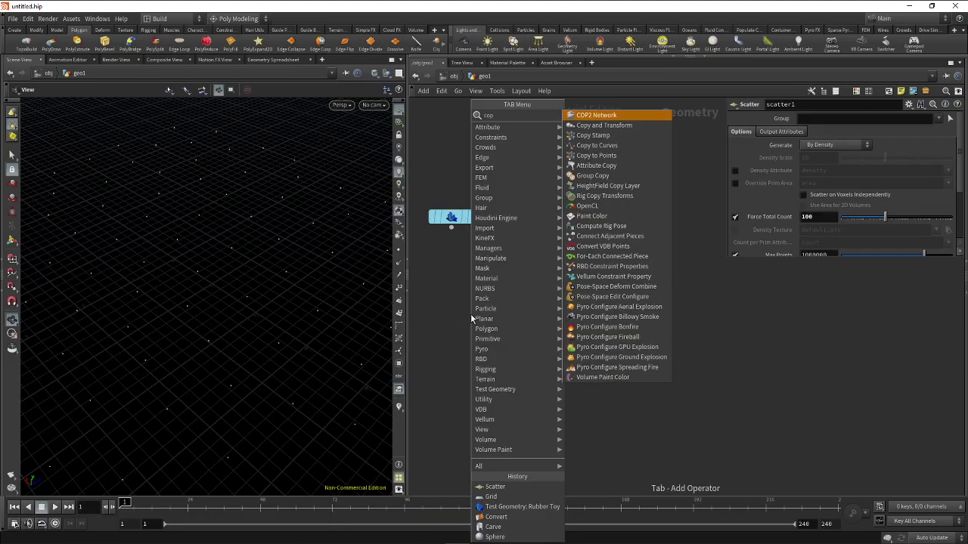
type("y t")
key("Down")
key("Down")
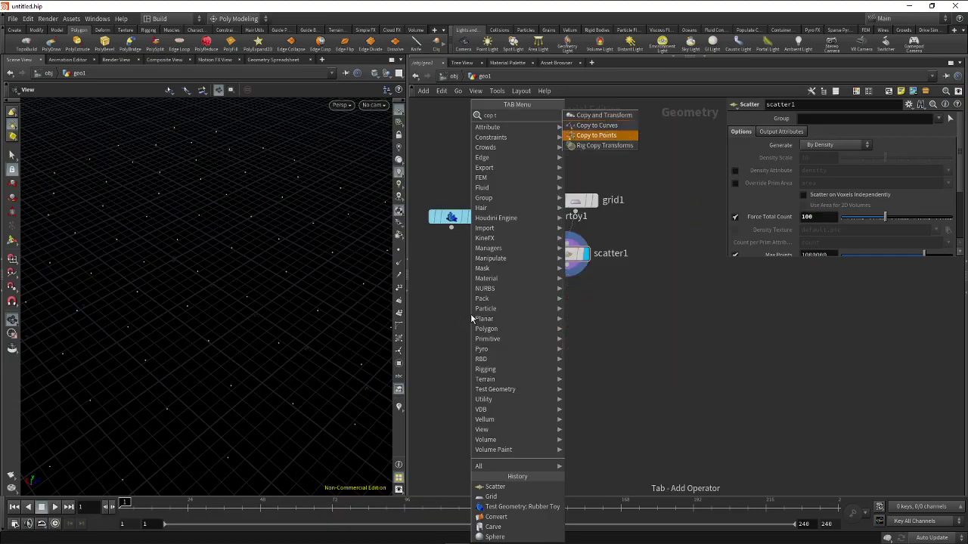
key("Return")
- Place copytopoints1, wire the rubber toy into input one and scatter1 into input two, and display it
left_click(511, 313)
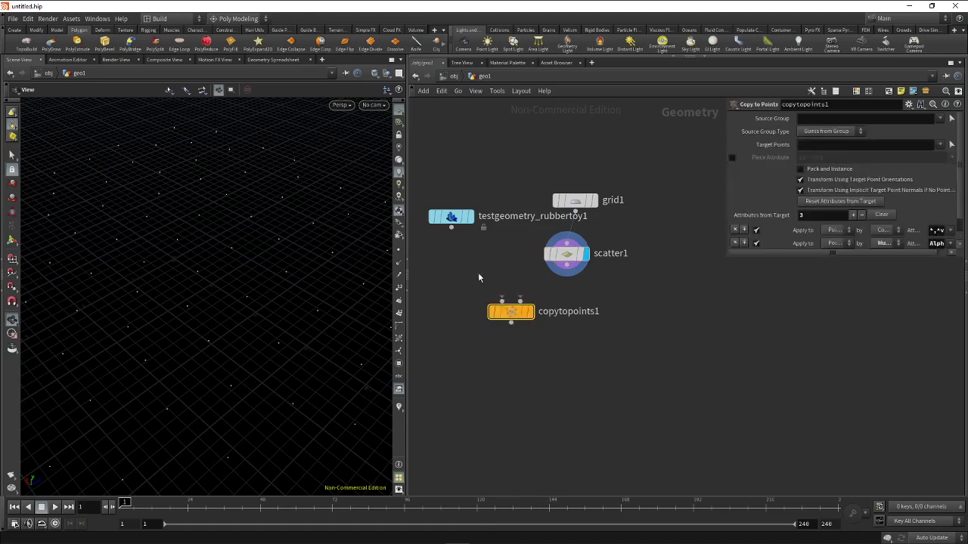
left_click_drag(451, 227, 498, 299)
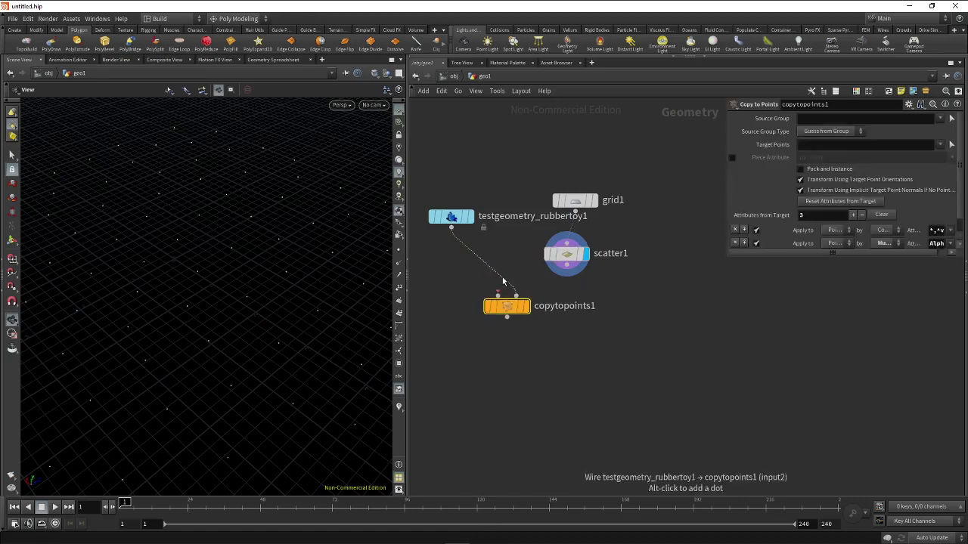
left_click(497, 296)
left_click_drag(566, 263, 515, 296)
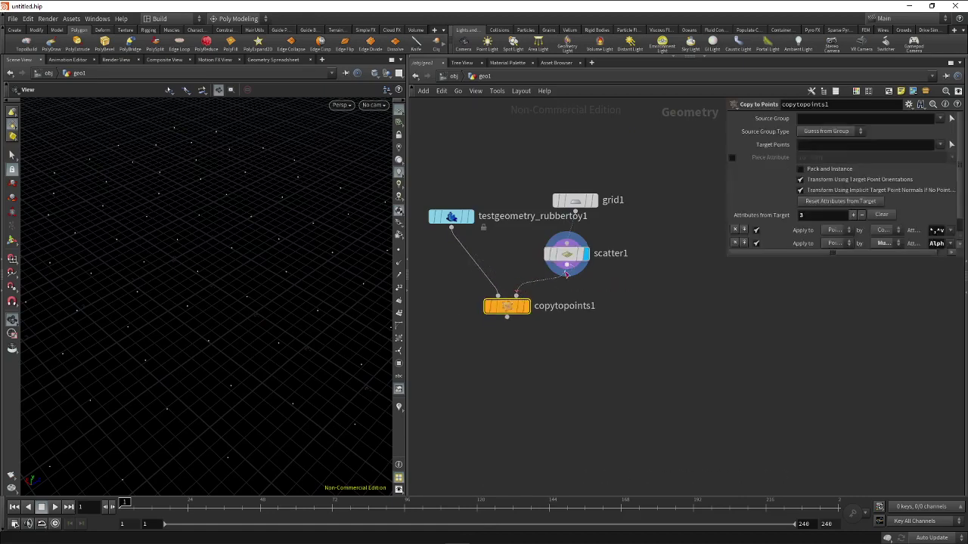
left_click(525, 306)
- Orbit and zoom around the grid of toy copies, then move the rubber toy node up-right
mouse_move(244, 301)
left_mouse_down()
mouse_move(222, 281)
mouse_move(201, 284)
mouse_move(255, 300)
mouse_move(253, 290)
left_mouse_up()
scroll(222, 281, "down", 5)
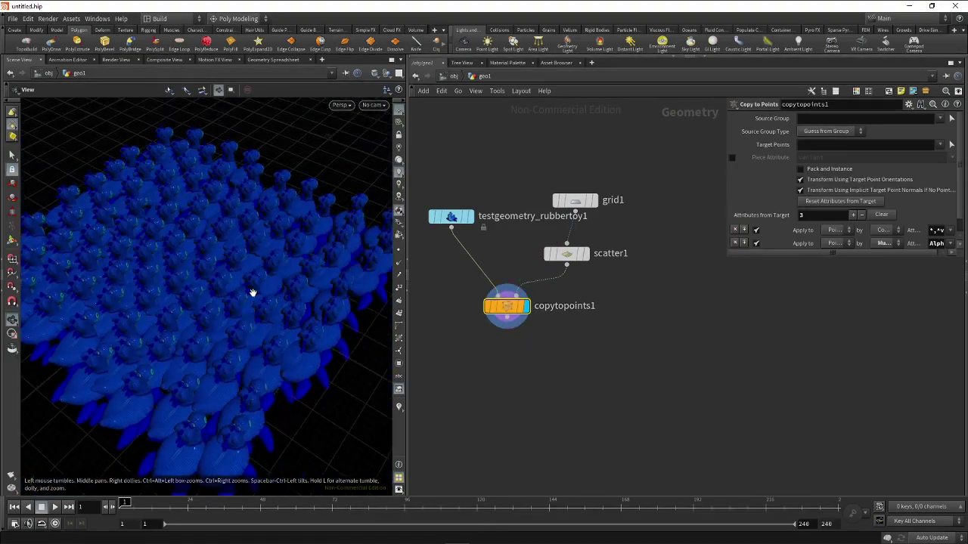
scroll(168, 292, "down", 3)
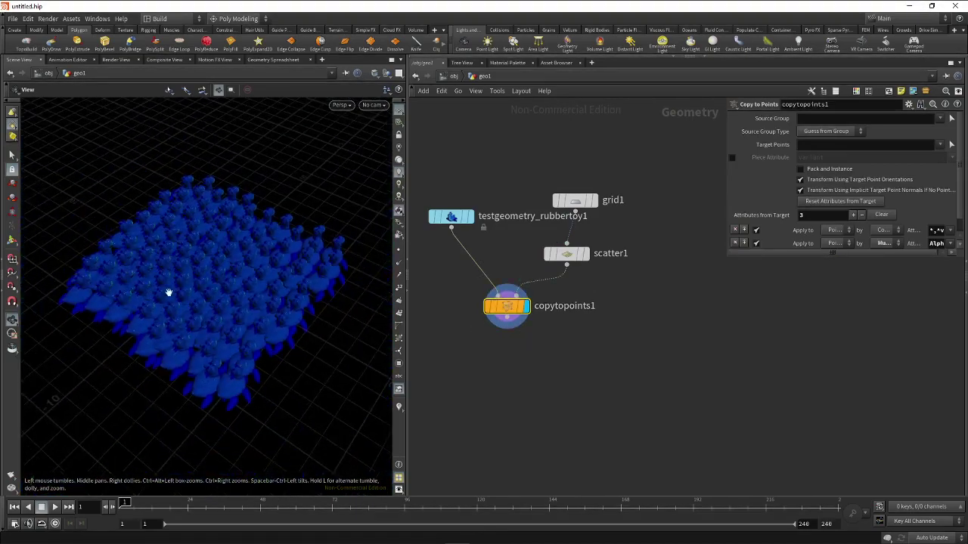
left_click_drag(169, 292, 148, 258)
scroll(265, 303, "up", 3)
scroll(303, 287, "up", 3)
mouse_move(302, 287)
left_mouse_down()
mouse_move(244, 324)
mouse_move(242, 293)
mouse_move(255, 302)
mouse_move(224, 295)
mouse_move(203, 268)
mouse_move(248, 253)
mouse_move(201, 270)
mouse_move(227, 281)
mouse_move(177, 262)
mouse_move(207, 268)
left_mouse_up()
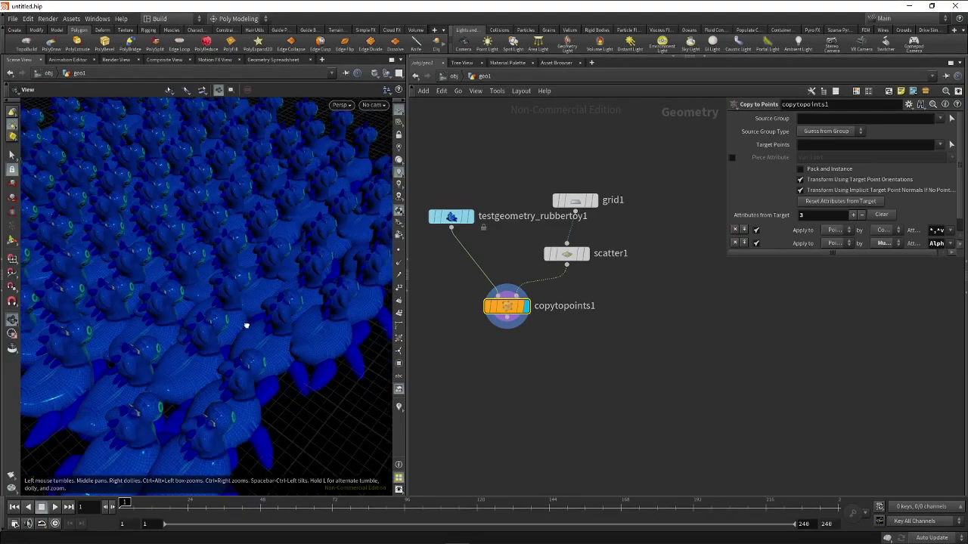
mouse_move(207, 268)
right_mouse_down()
mouse_move(292, 274)
mouse_move(198, 282)
mouse_move(279, 270)
right_mouse_up()
mouse_move(279, 270)
left_mouse_down()
mouse_move(250, 250)
mouse_move(279, 271)
mouse_move(260, 276)
left_mouse_up()
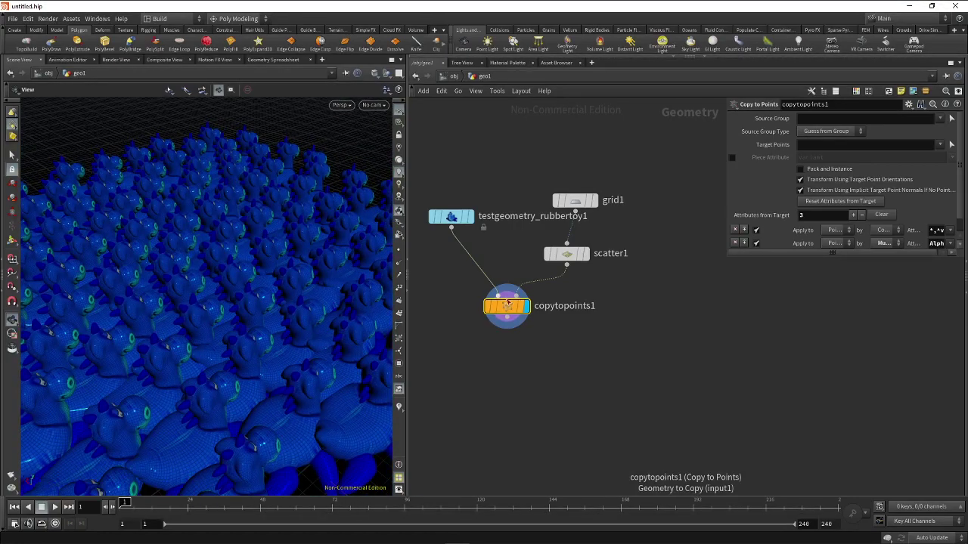
left_click_drag(456, 218, 470, 202)
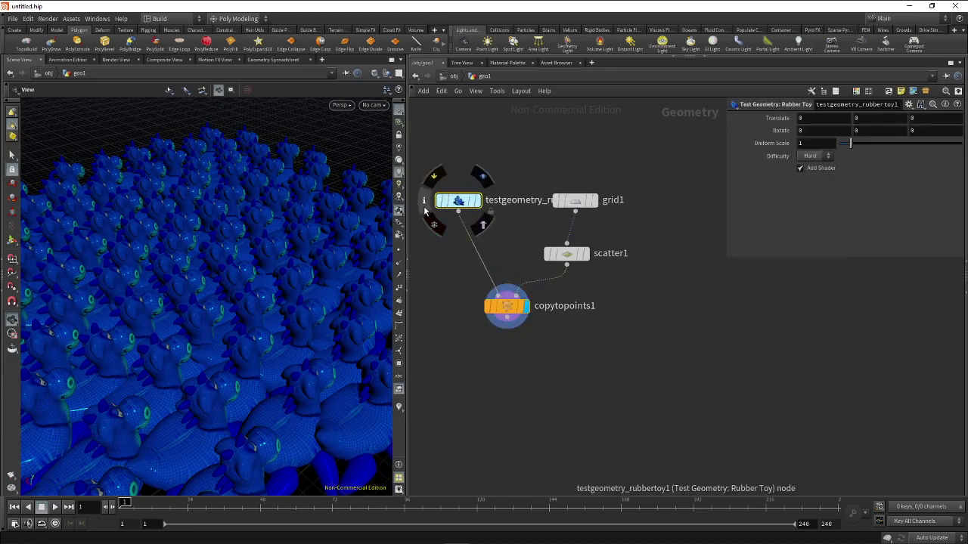
left_click(425, 202)
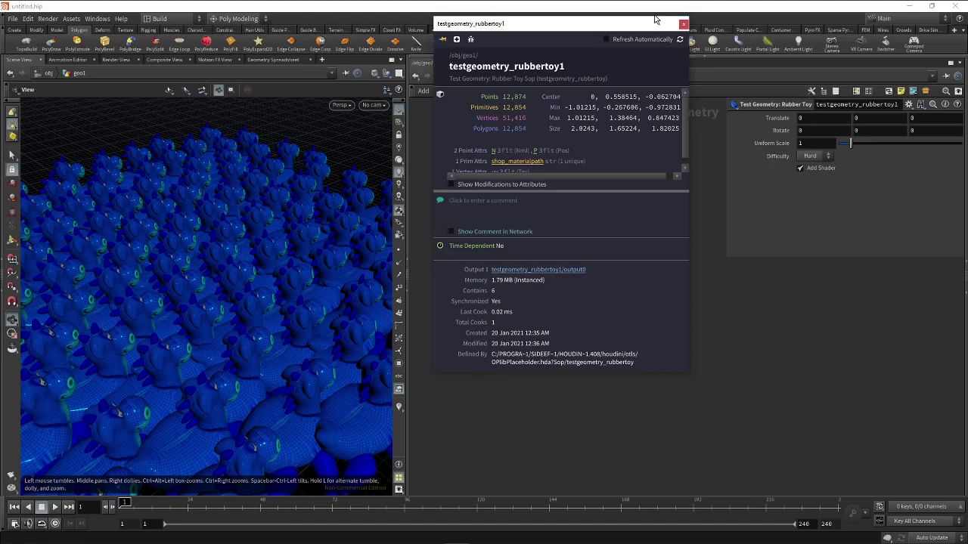
left_click(683, 23)
left_click(497, 306)
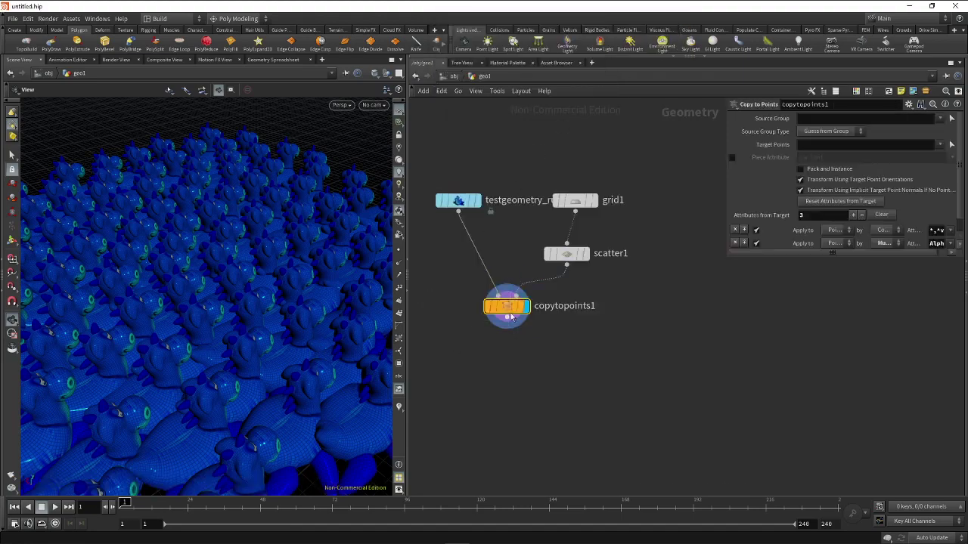
left_click(474, 309)
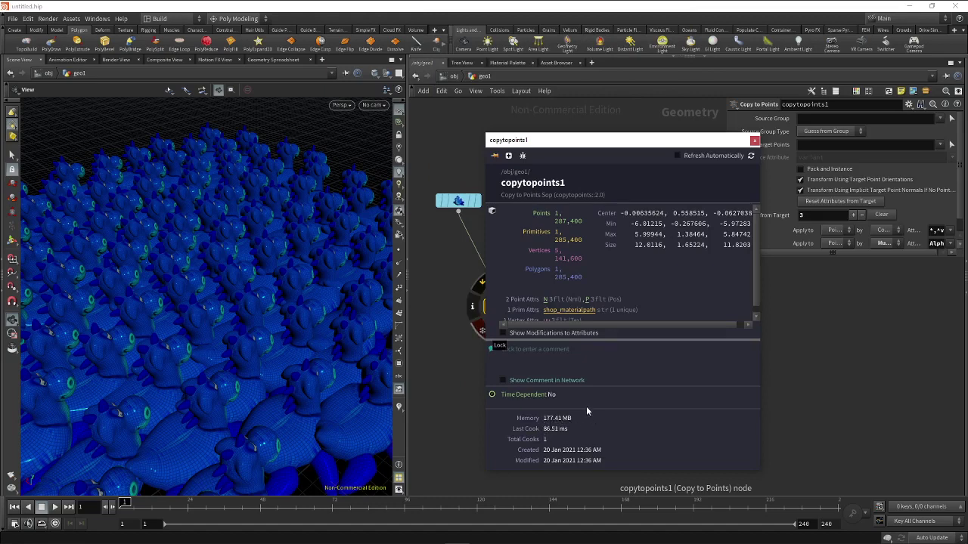
left_click_drag(582, 140, 577, 227)
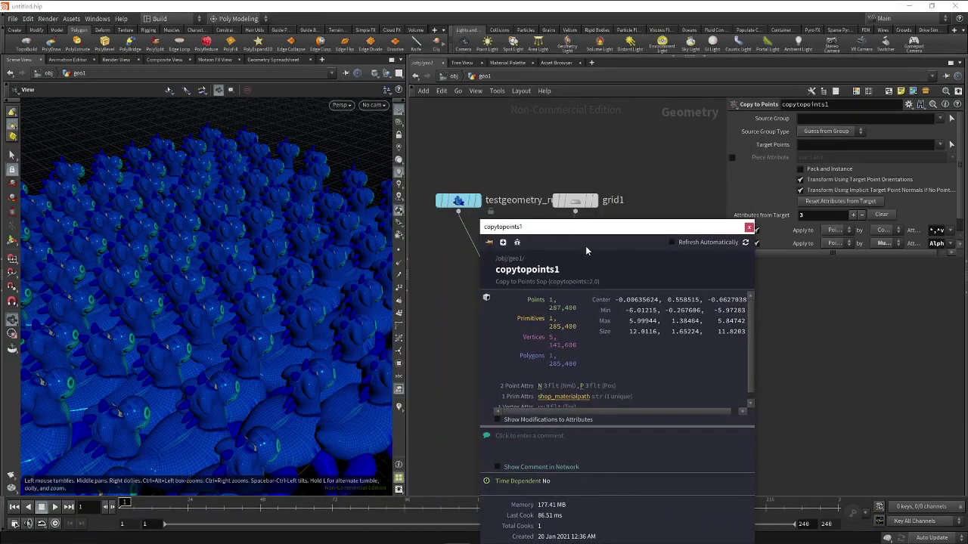
left_click_drag(584, 235, 226, 169)
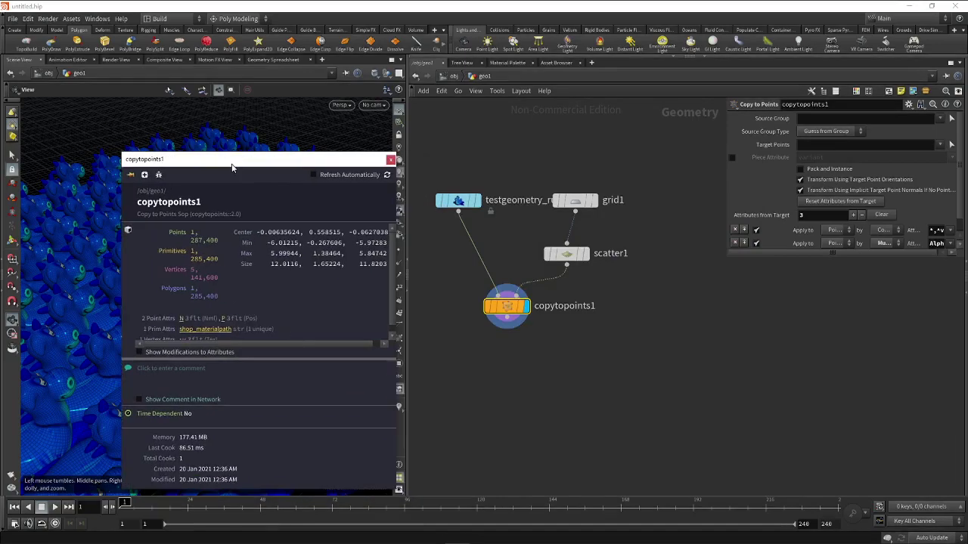
left_click(388, 161)
mouse_move(234, 227)
left_mouse_down()
mouse_move(259, 258)
mouse_move(156, 280)
mouse_move(255, 274)
mouse_move(209, 285)
mouse_move(209, 255)
mouse_move(225, 255)
mouse_move(210, 261)
mouse_move(242, 277)
mouse_move(220, 259)
mouse_move(246, 267)
mouse_move(237, 279)
left_mouse_up()
mouse_move(279, 279)
left_mouse_down()
mouse_move(300, 275)
mouse_move(250, 257)
mouse_move(277, 263)
left_mouse_up()
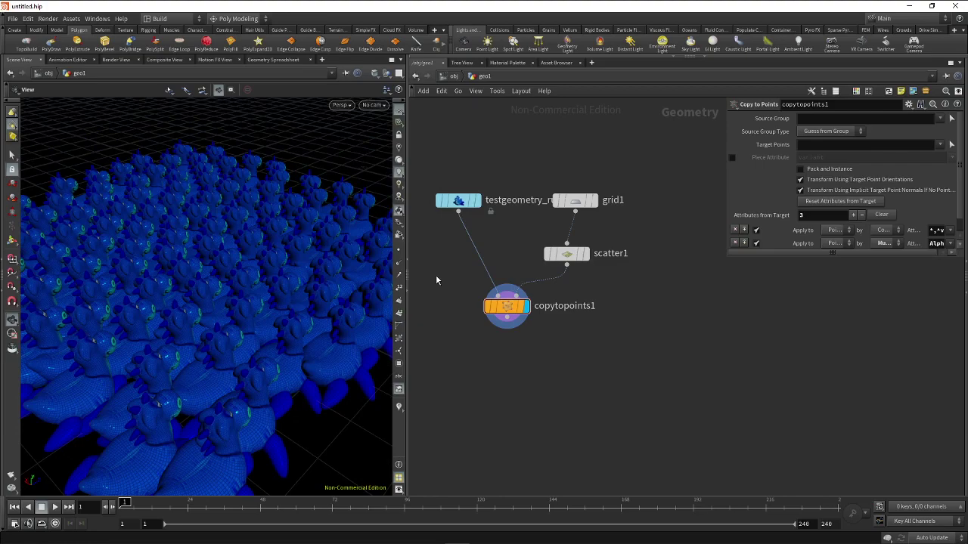
- Drop a pack1 node onto the wire between the rubber toy and copytopoints1
key("Tab")
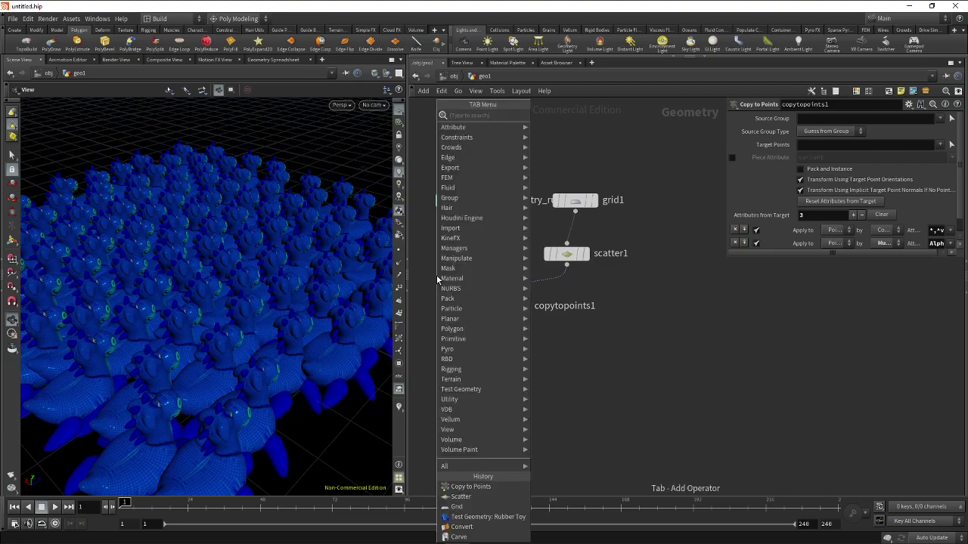
type("pa")
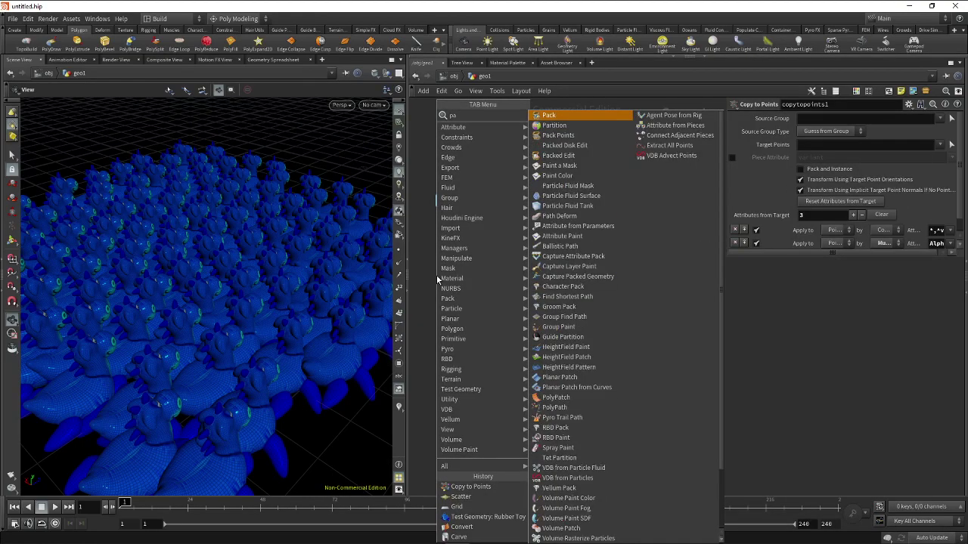
key("Return")
left_click(448, 288)
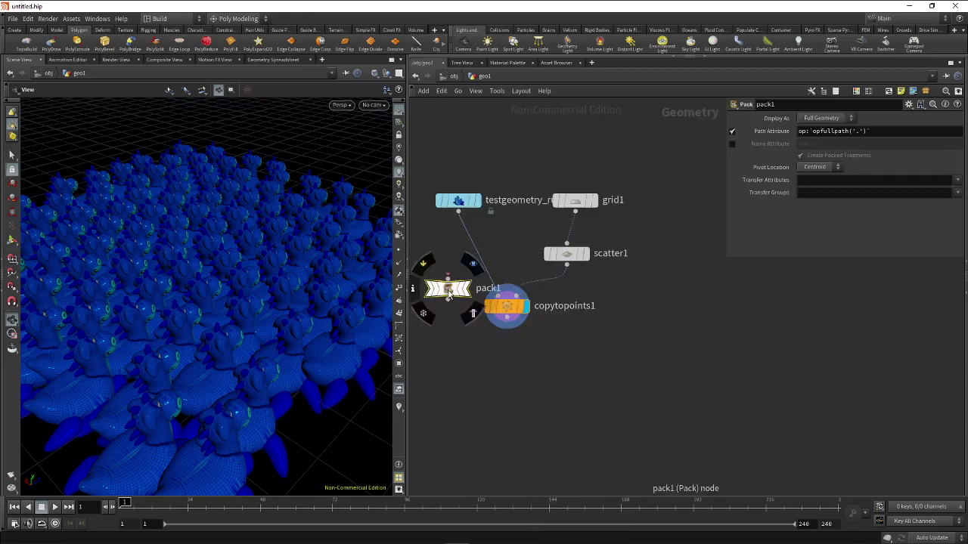
left_click_drag(434, 287, 475, 257)
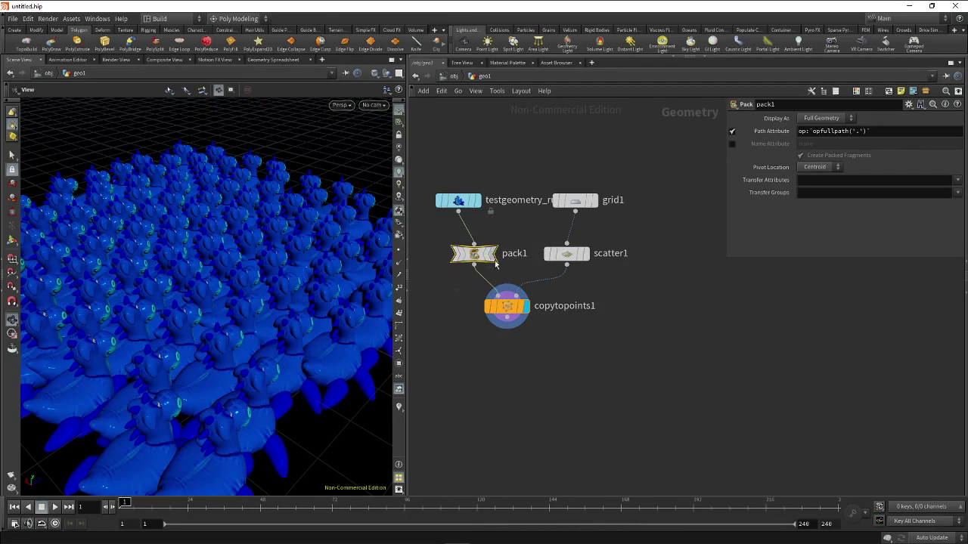
left_click(496, 309)
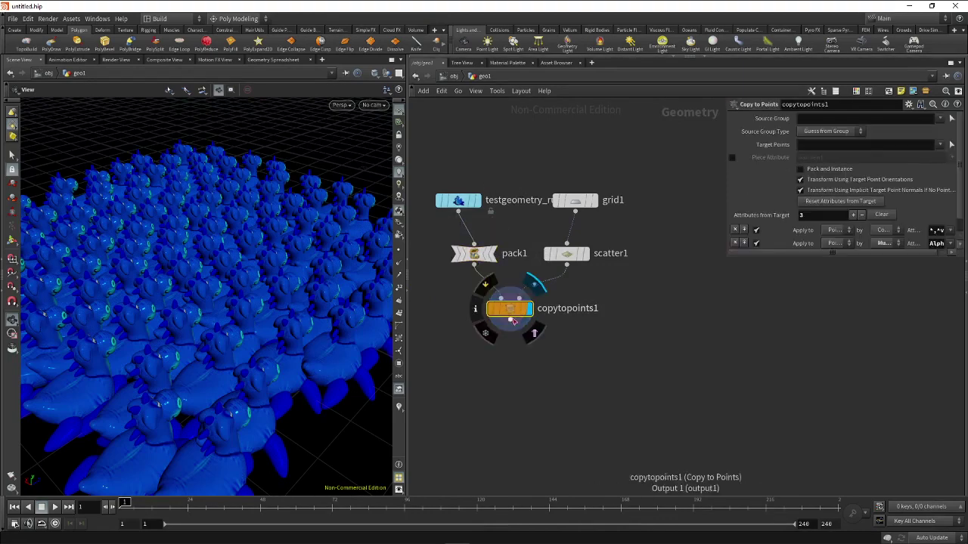
left_click(475, 309)
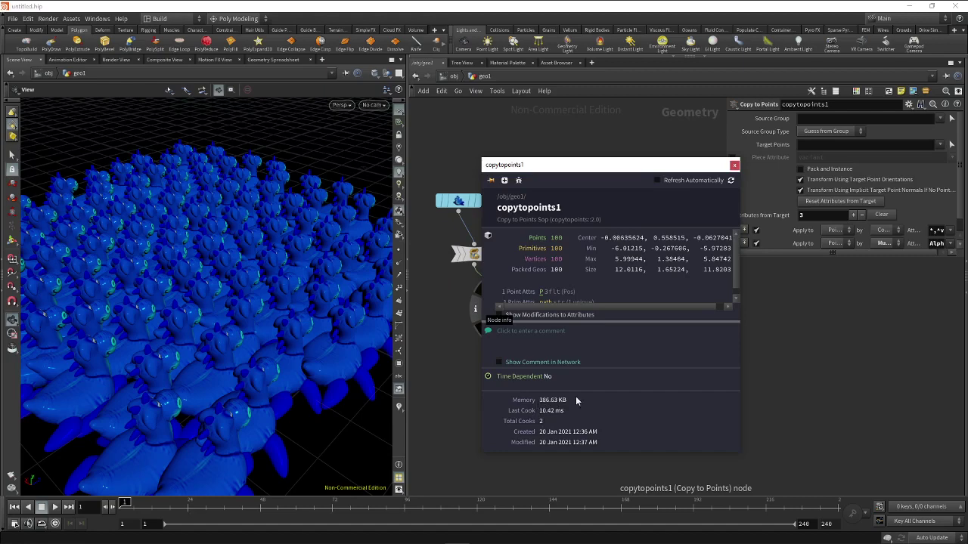
left_click_drag(719, 165, 760, 165)
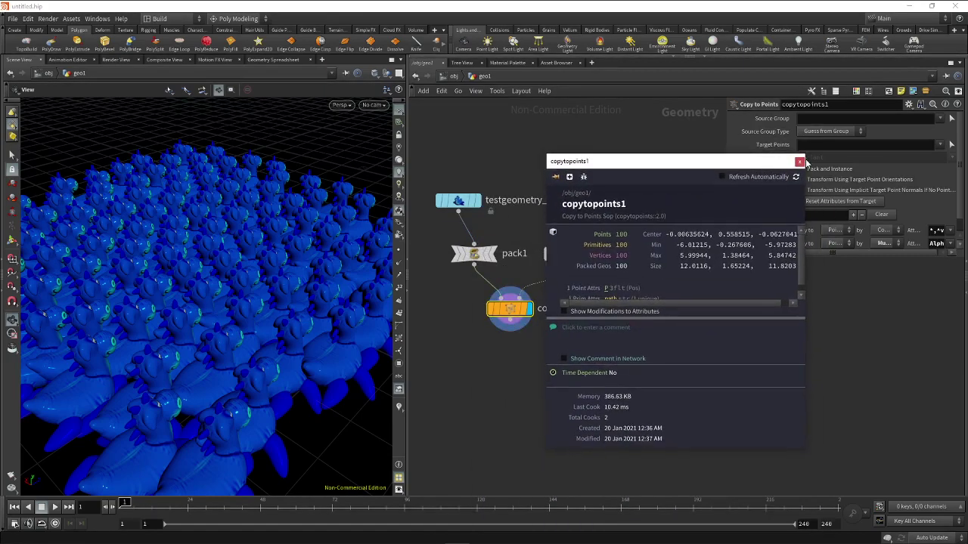
left_click(798, 160)
mouse_move(509, 308)
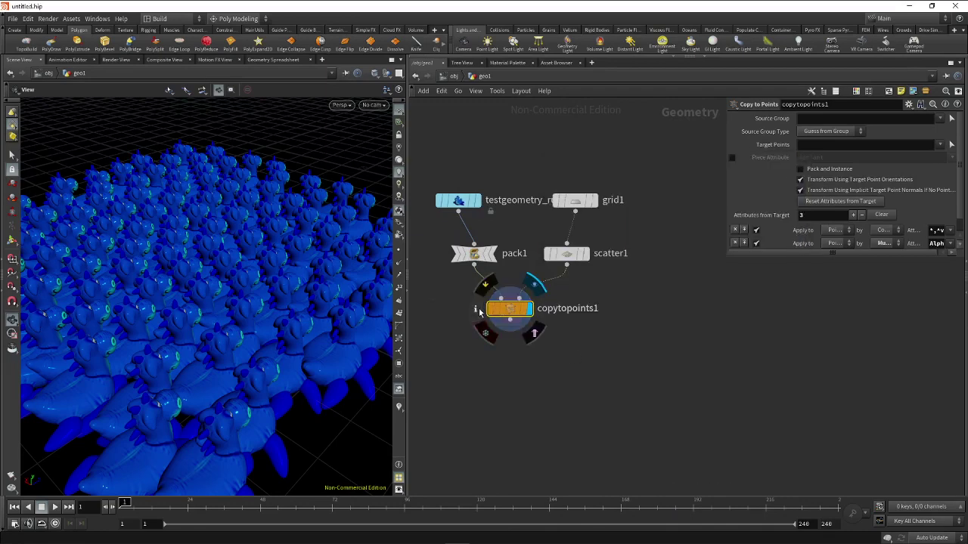
left_click(475, 309)
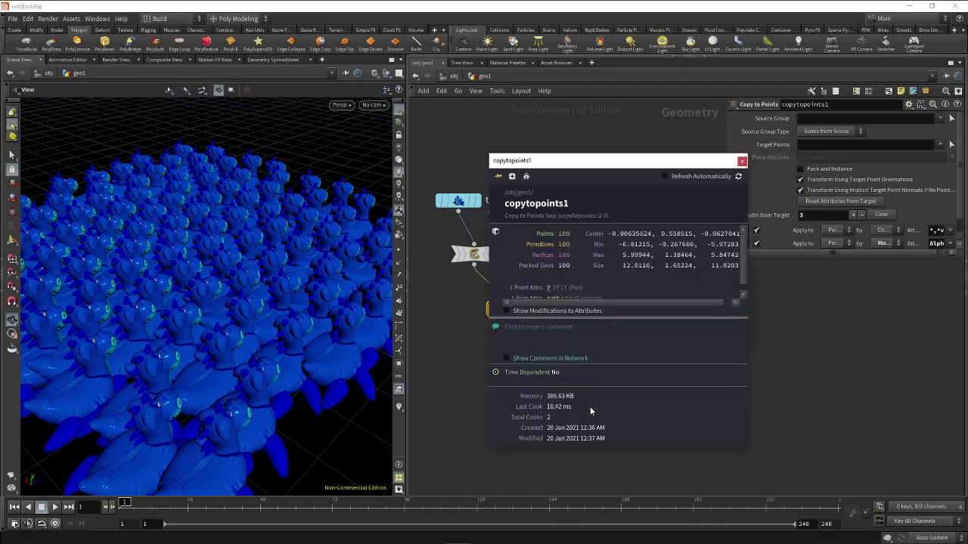
left_click(742, 161)
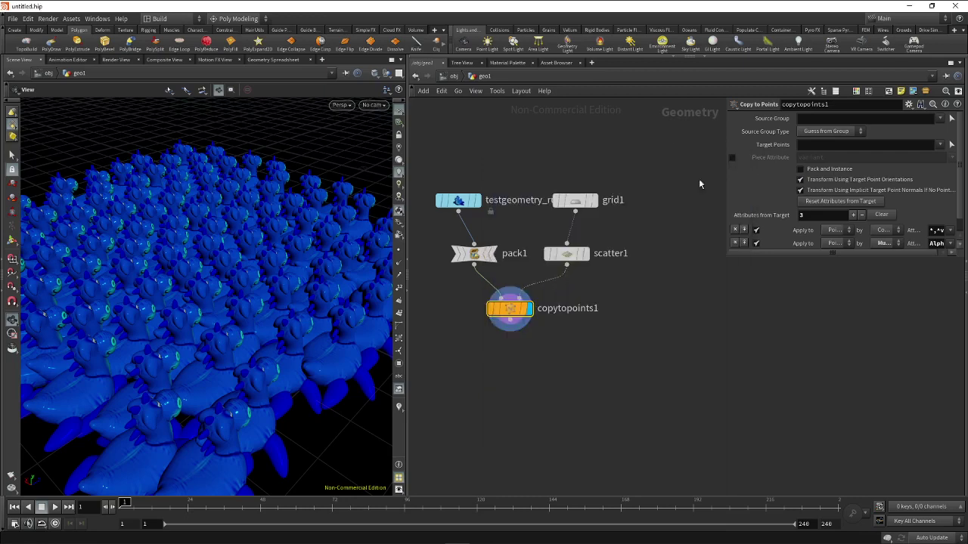
mouse_move(448, 295)
left_mouse_down()
mouse_move(529, 330)
mouse_move(558, 315)
mouse_move(548, 334)
mouse_move(527, 314)
left_mouse_up()
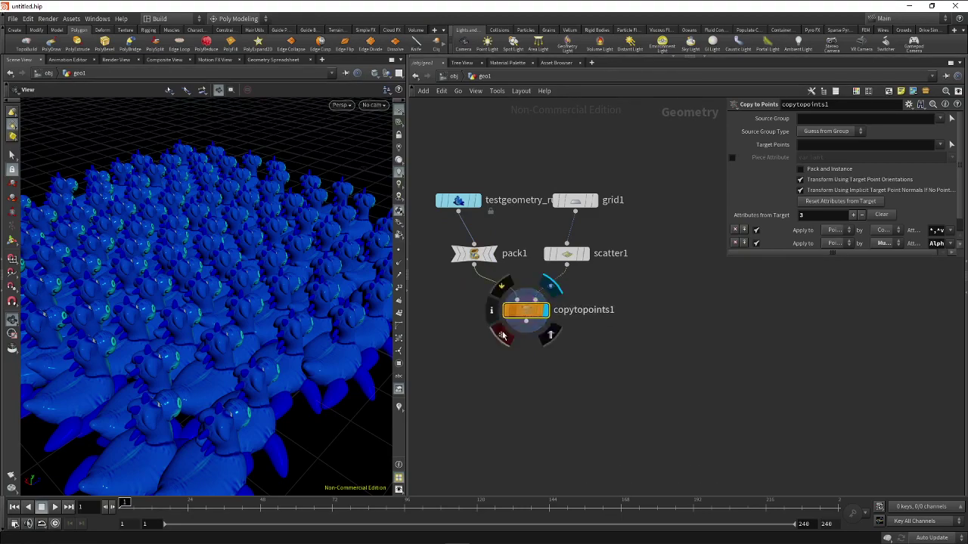
- Zoom the viewport out to frame the whole grid of packed rubber toys
scroll(294, 366, "up", 3)
scroll(298, 352, "up", 3)
scroll(308, 340, "down", 3)
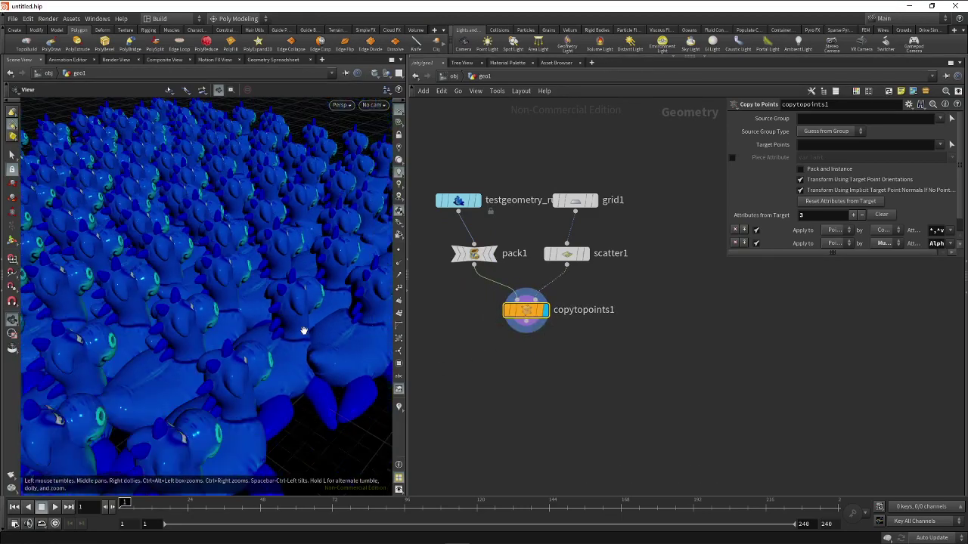
scroll(308, 332, "down", 2)
scroll(288, 329, "down", 3)
scroll(264, 334, "down", 3)
scroll(266, 333, "down", 3)
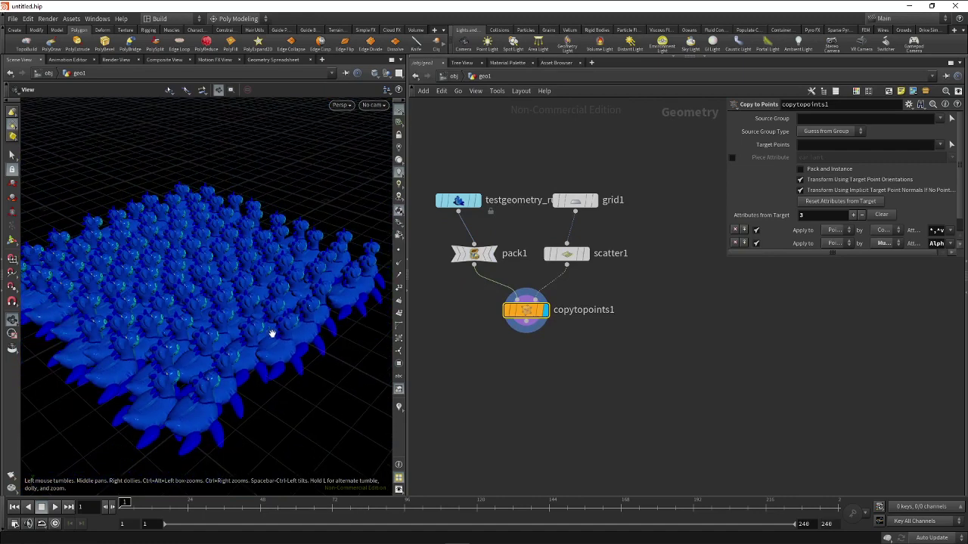
scroll(270, 325, "down", 2)
scroll(271, 322, "down", 2)
scroll(278, 324, "down", 2)
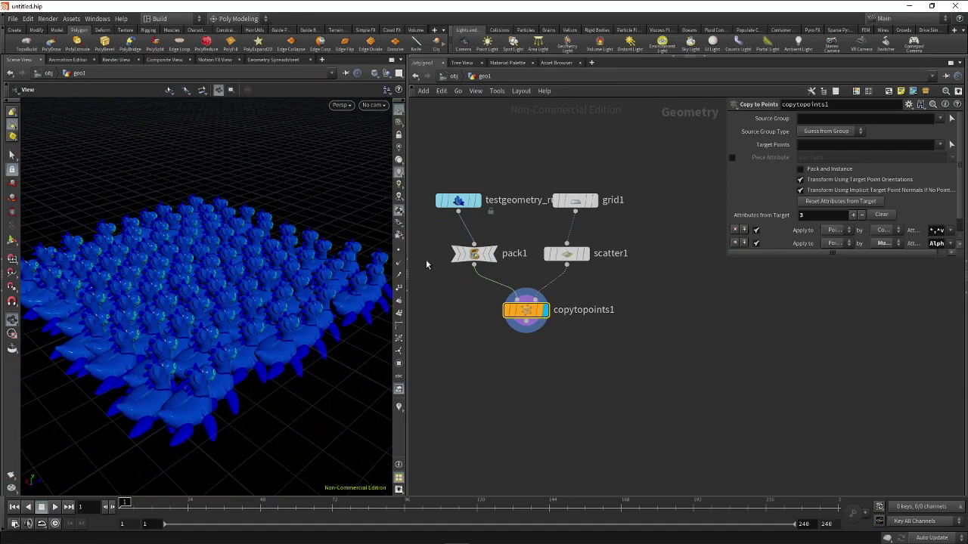
- Inspect pack1 and copytopoints1, then orbit to a more top-down view of the grid
left_click(474, 254)
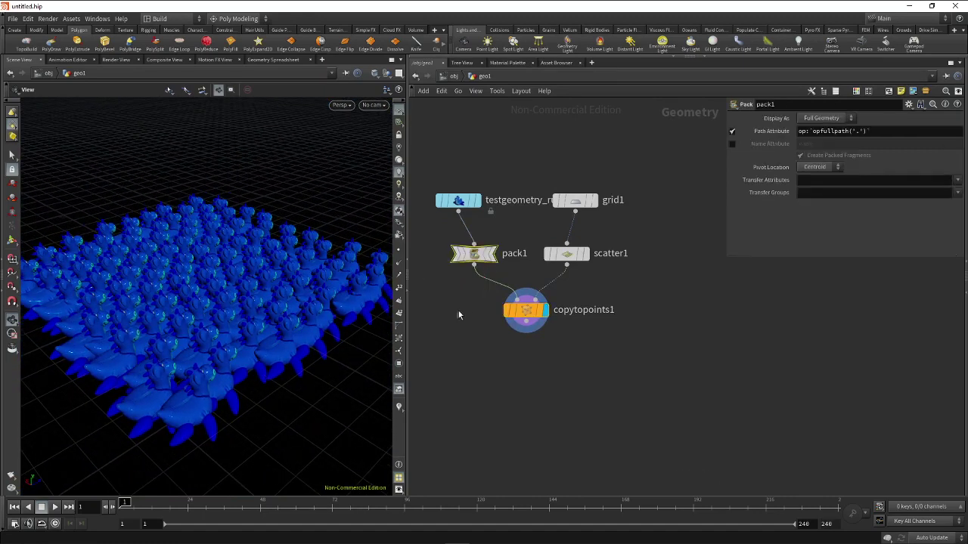
left_click_drag(469, 297, 569, 341)
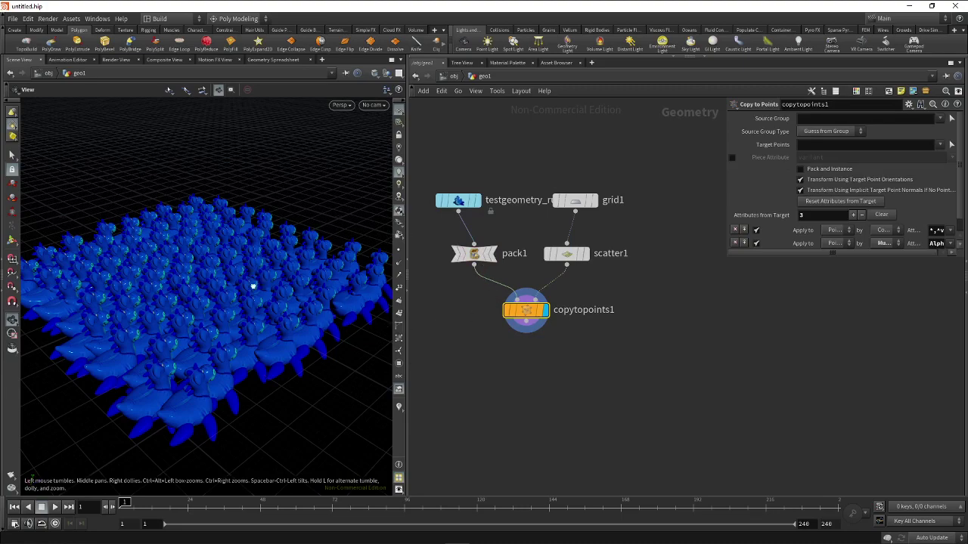
scroll(257, 288, "up", 2)
scroll(265, 296, "up", 1)
scroll(302, 293, "up", 3)
left_click_drag(329, 287, 299, 284)
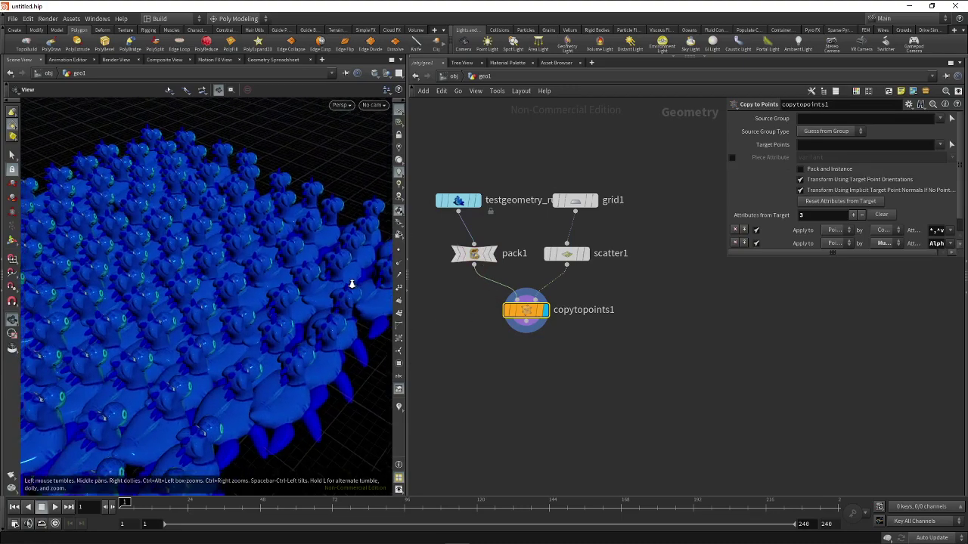
scroll(299, 284, "down", 2)
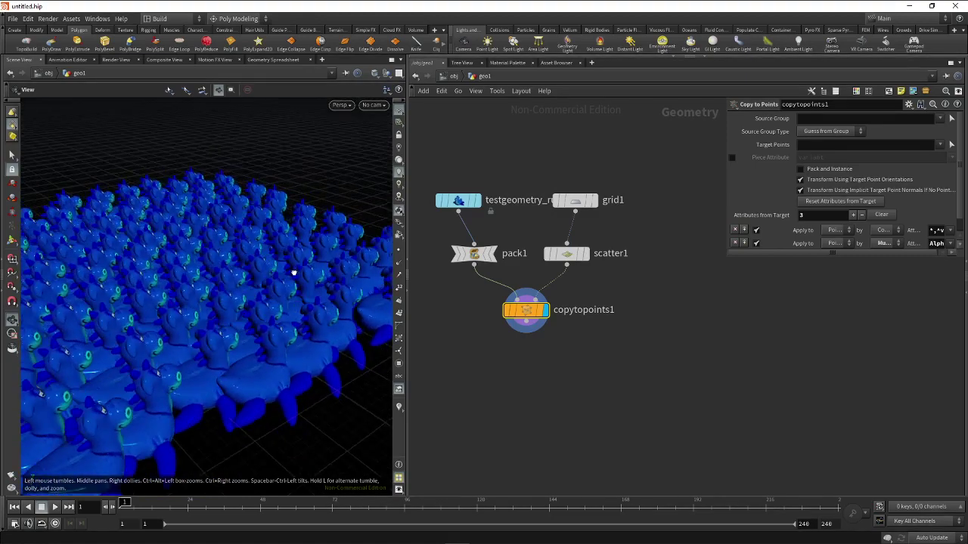
scroll(294, 272, "down", 1)
scroll(281, 275, "down", 2)
scroll(226, 276, "down", 1)
mouse_move(241, 281)
left_mouse_down()
mouse_move(260, 290)
mouse_move(254, 282)
left_mouse_up()
- Inspect pack1, copytopoints1 and the rubber toy node, and view copytopoints1's info summary
left_click(464, 255)
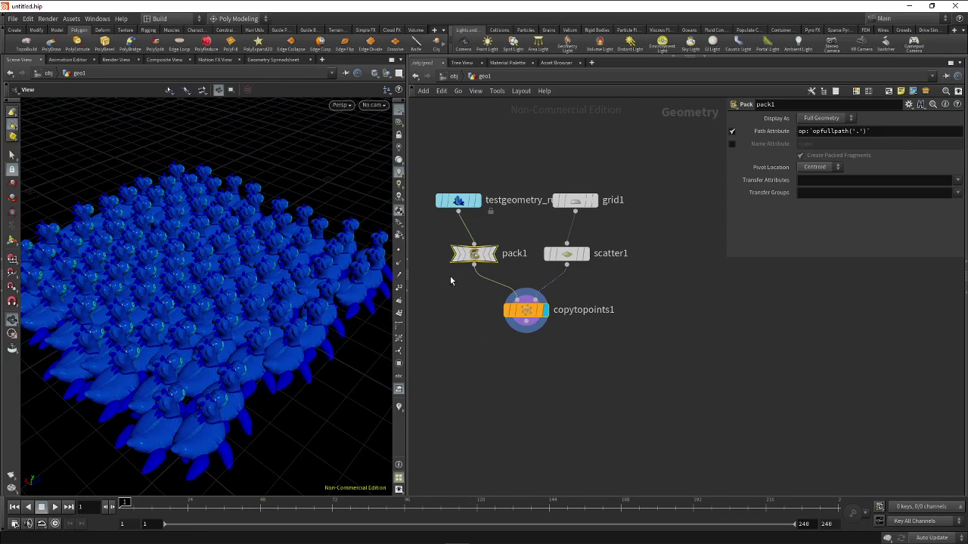
left_click_drag(448, 242, 521, 277)
left_click_drag(607, 368, 476, 301)
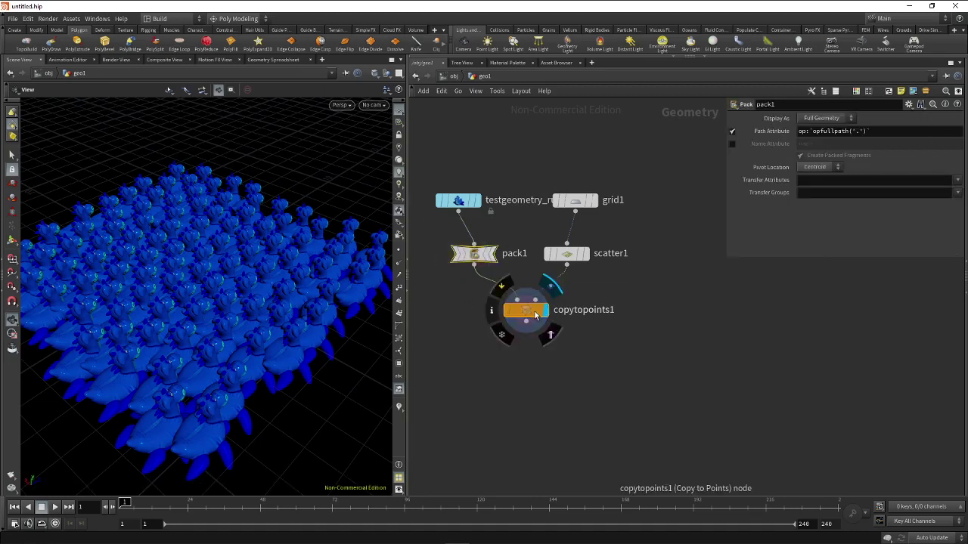
left_click_drag(524, 172, 439, 213)
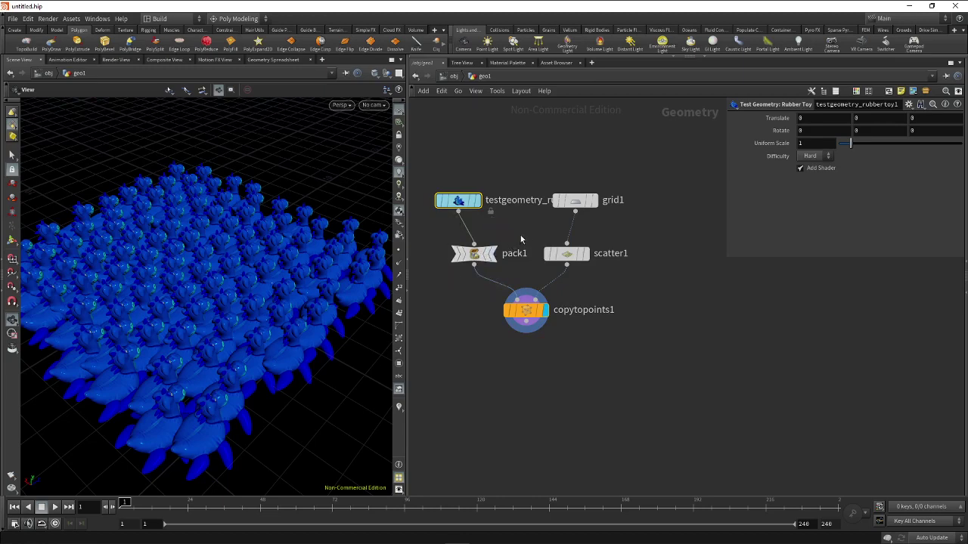
left_click_drag(526, 235, 440, 266)
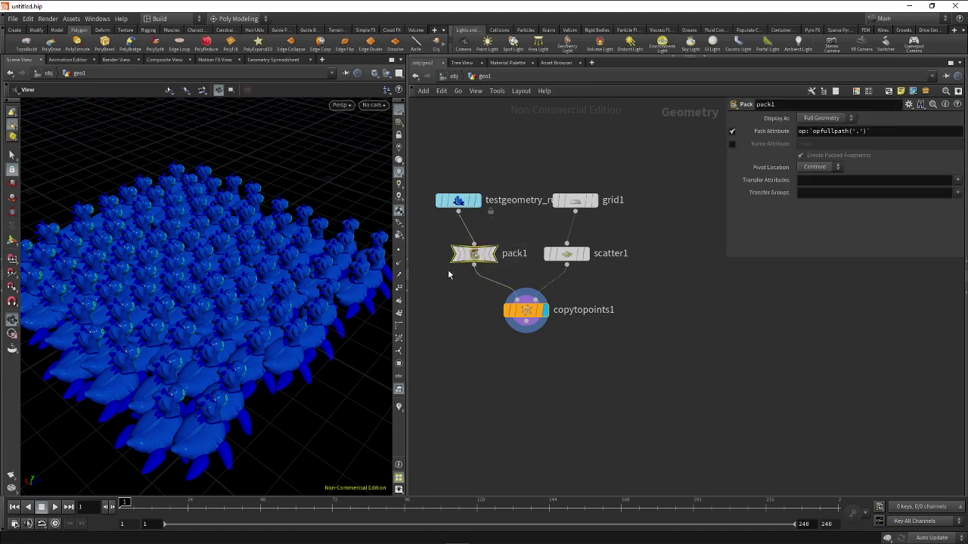
left_click(493, 312)
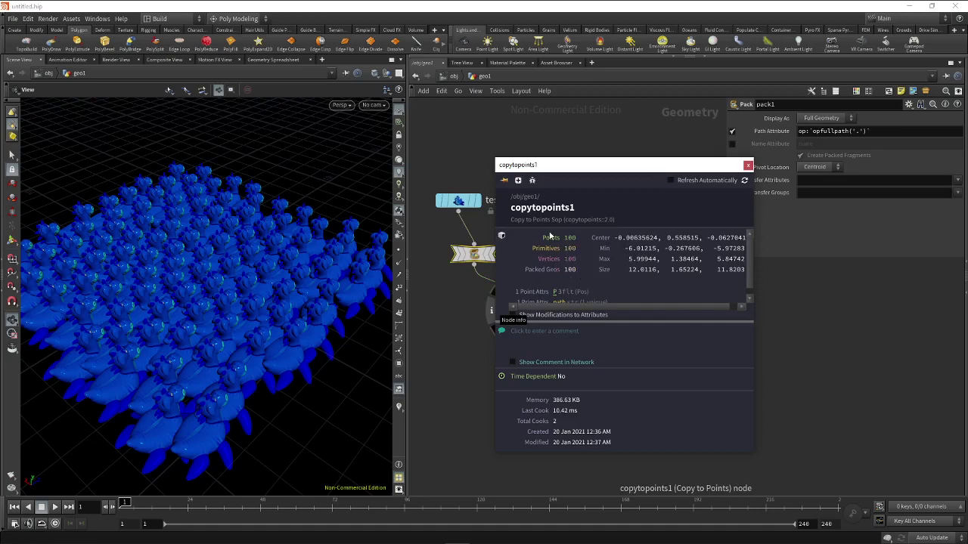
- List copytopoints1's primitives in the Geometry Spreadsheet, hide typename, and widen the path column
left_click(274, 59)
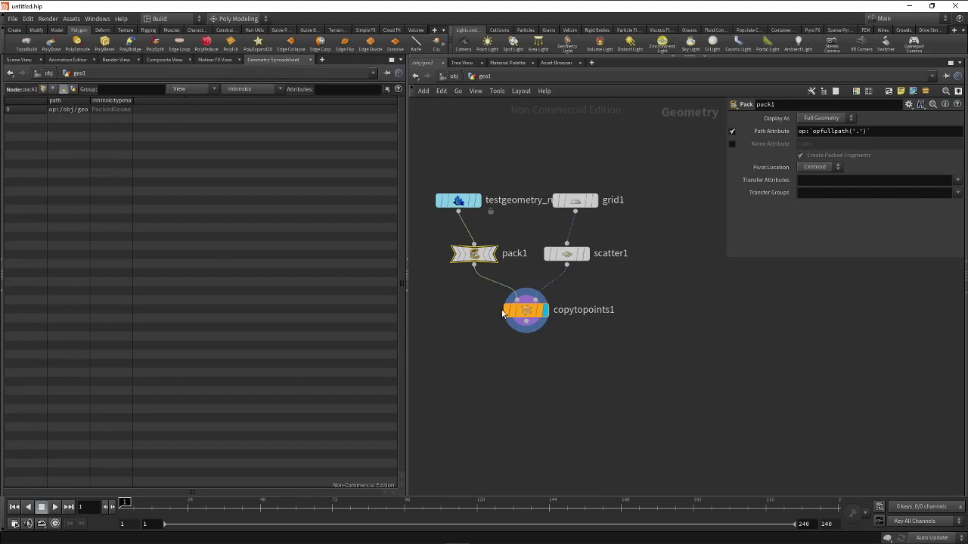
left_click(530, 309)
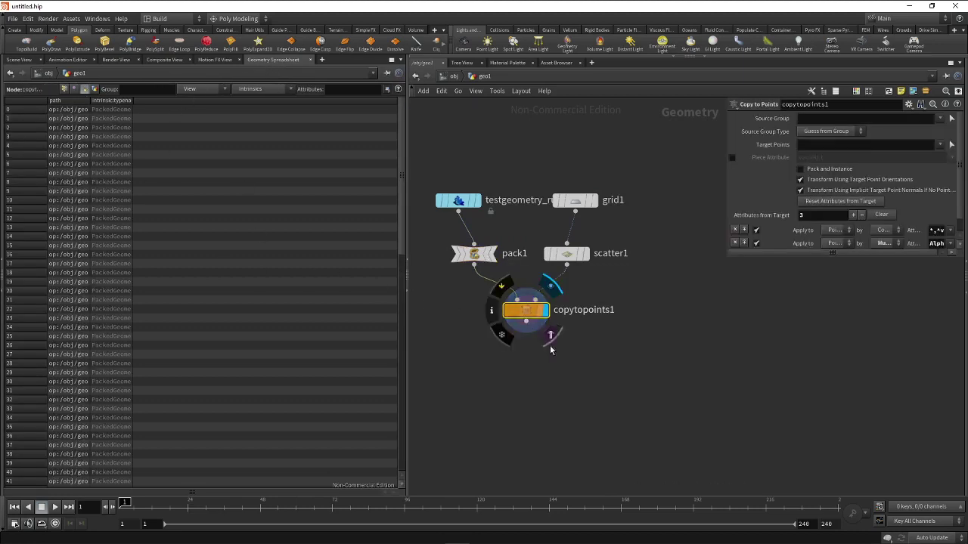
left_click_drag(564, 351, 472, 308)
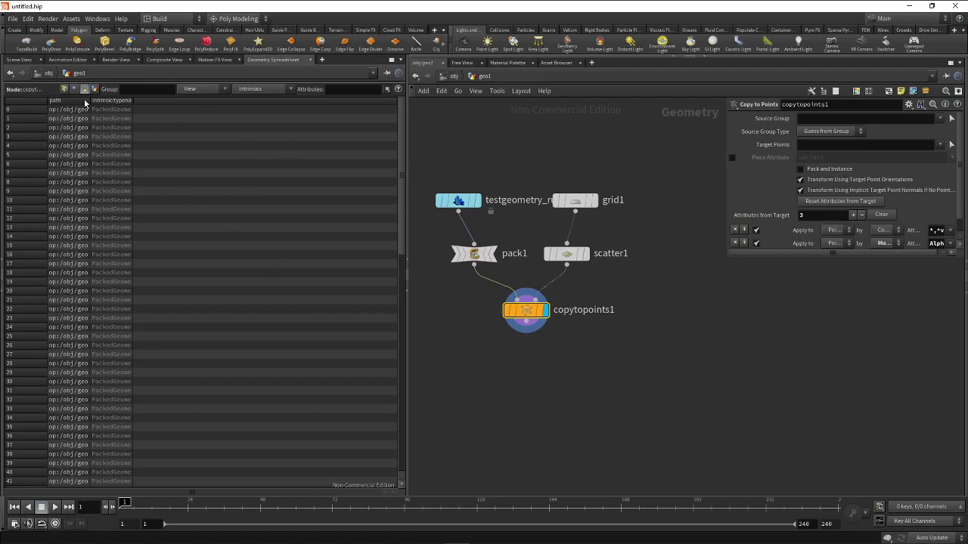
left_click(256, 89)
left_click(256, 111)
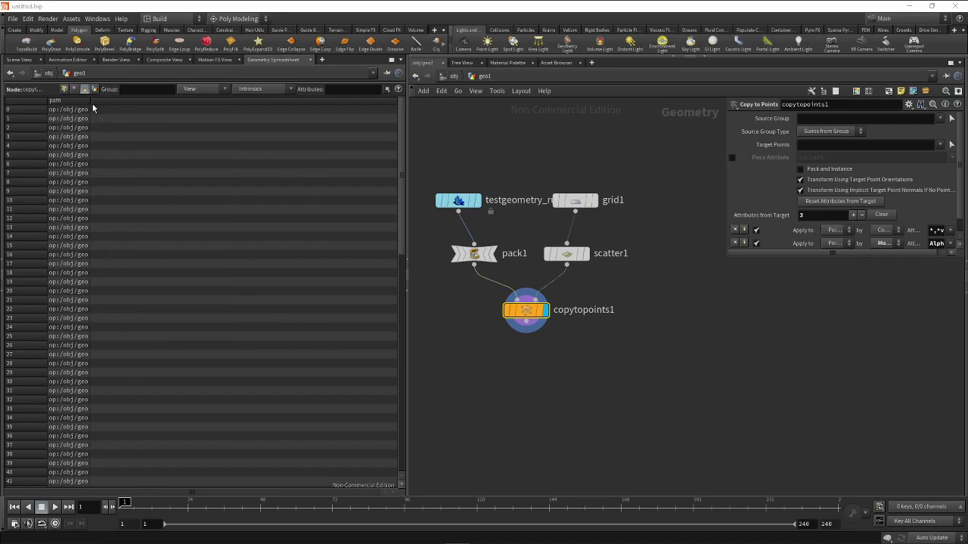
left_click_drag(91, 103, 152, 106)
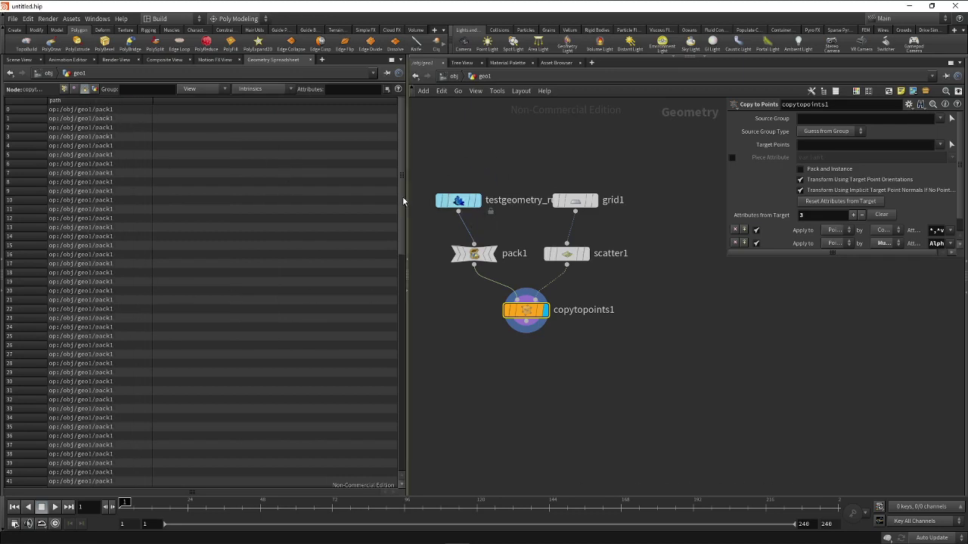
- Show the typename intrinsic to read PackedGeometry, then hide that column again
mouse_move(514, 173)
left_mouse_down()
mouse_move(503, 211)
mouse_move(512, 215)
left_mouse_up()
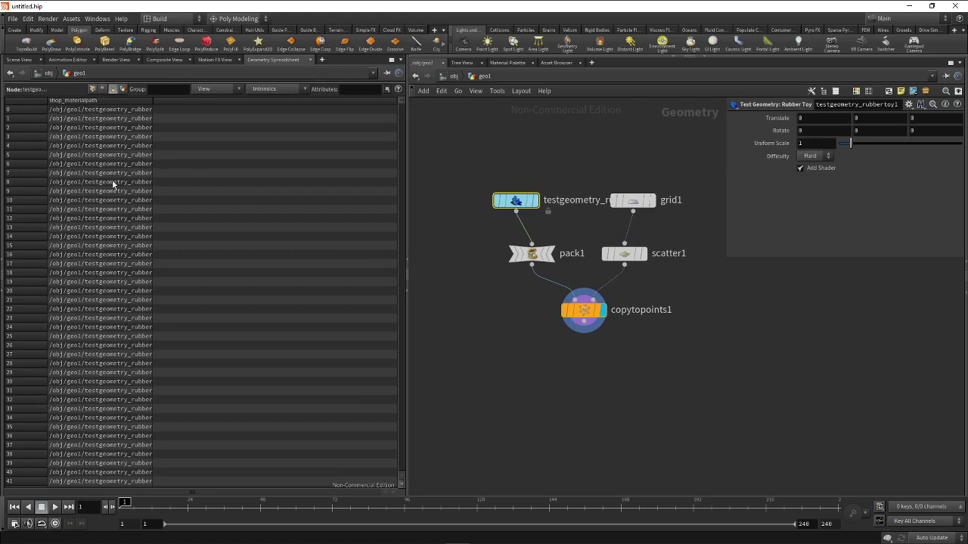
left_click_drag(487, 302, 578, 313)
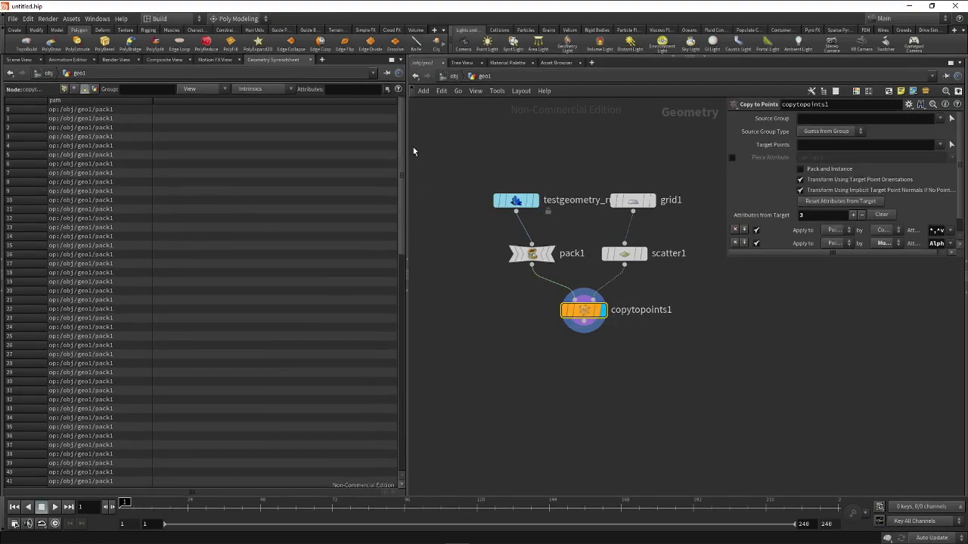
left_click(251, 91)
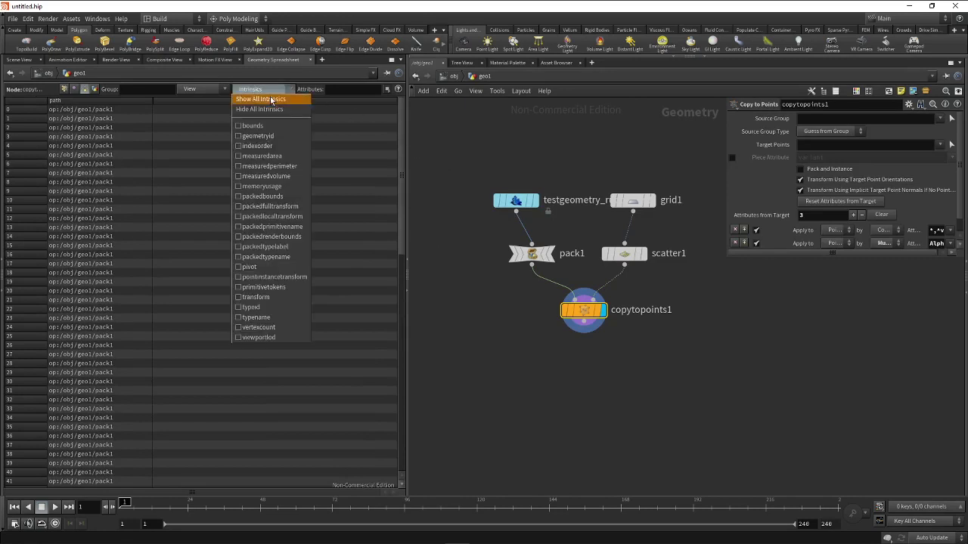
left_click(257, 317)
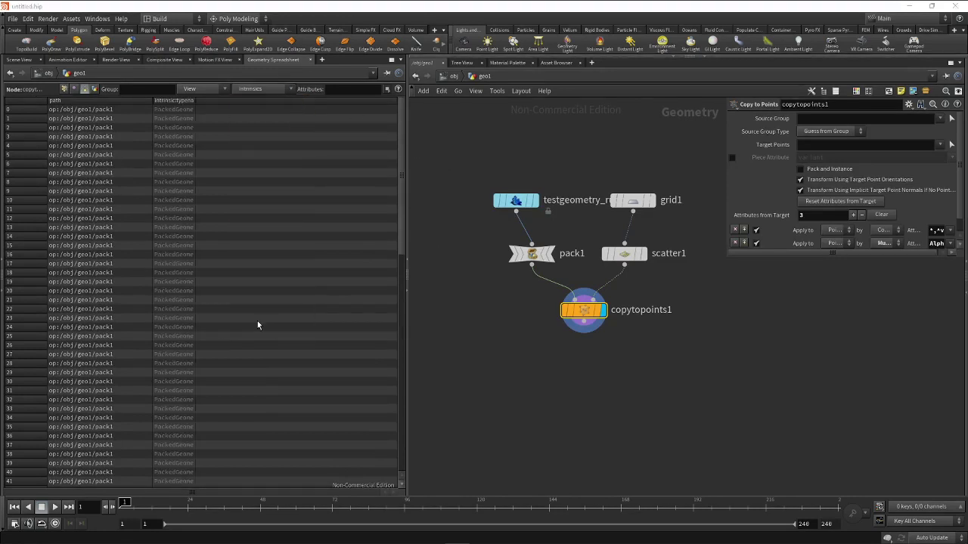
left_click_drag(195, 106, 214, 114)
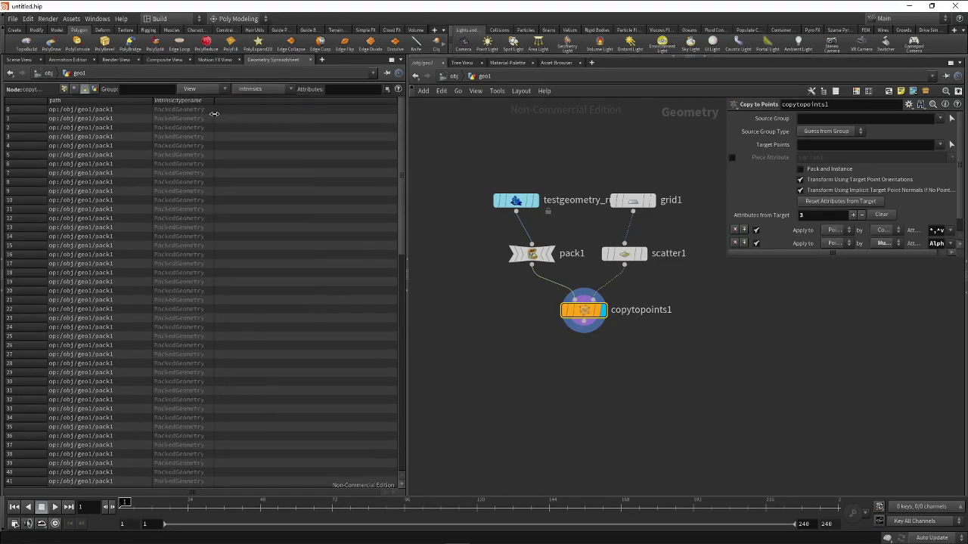
left_click(264, 90)
left_click(262, 108)
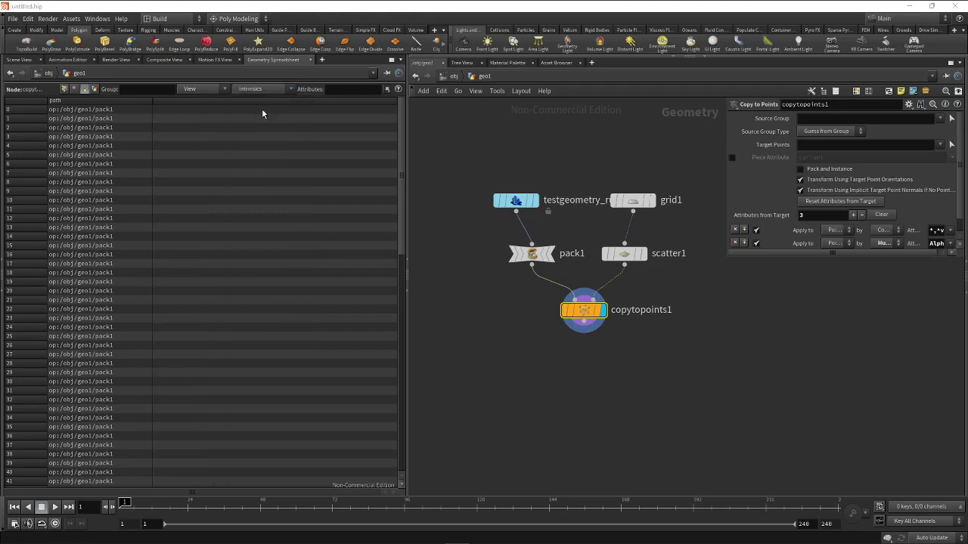
middle_click_drag(530, 314, 483, 266)
- Delete pack1 and add an assemble1 node below copytopoints1
left_click(486, 205)
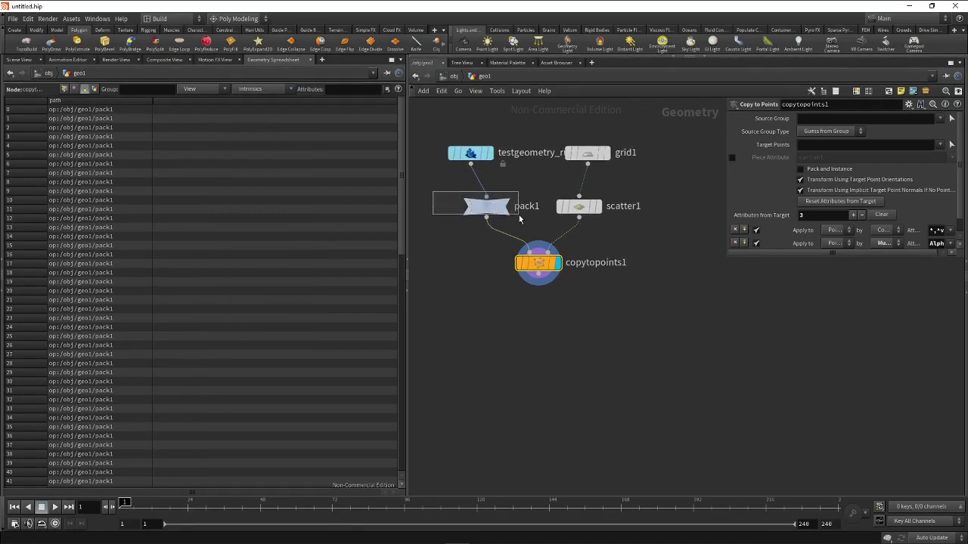
key("Delete")
key("Tab")
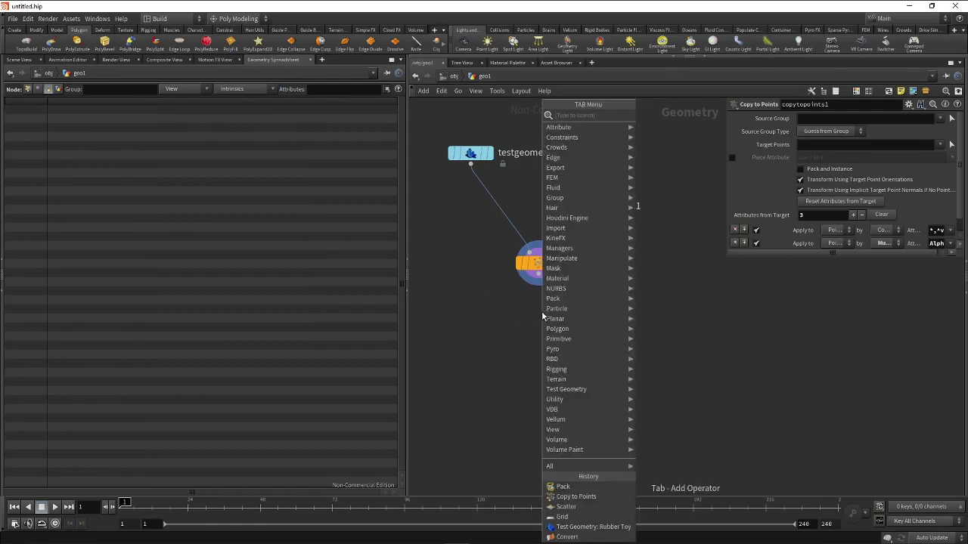
type("ass")
left_click(644, 116)
left_click(540, 277)
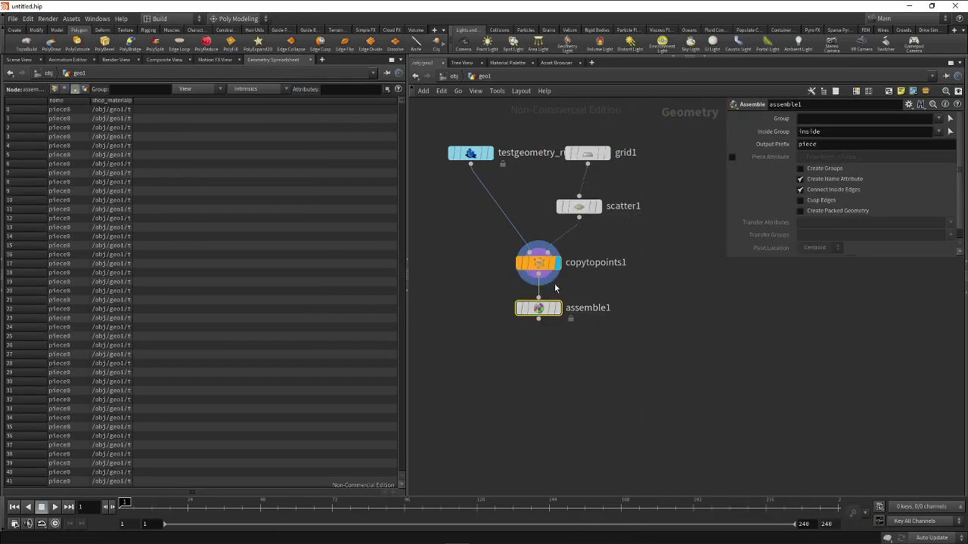
left_click_drag(613, 347, 486, 302)
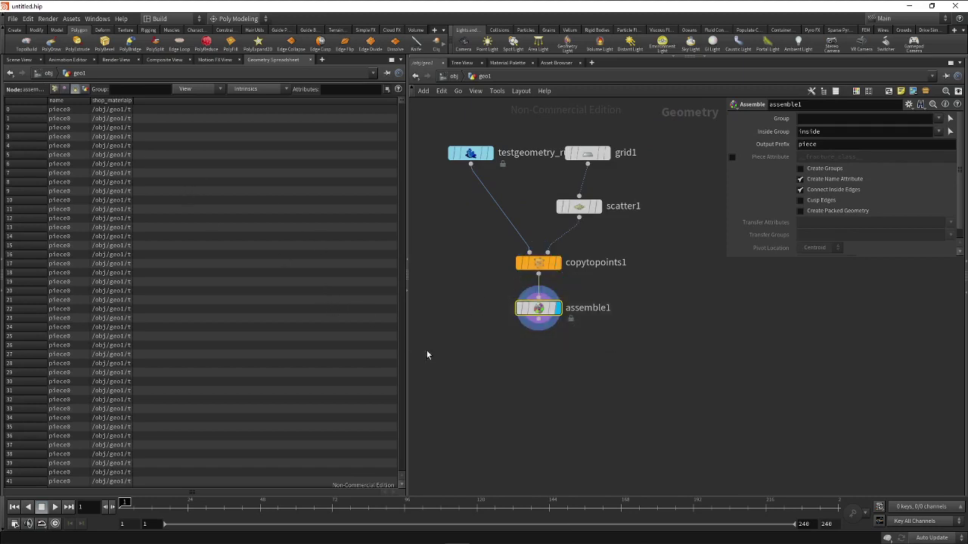
- Turn on Create Packed Geometry in assemble1 and list point attributes in the spreadsheet
left_click_drag(640, 354, 446, 301)
left_click(809, 211)
left_click_drag(618, 358, 514, 295)
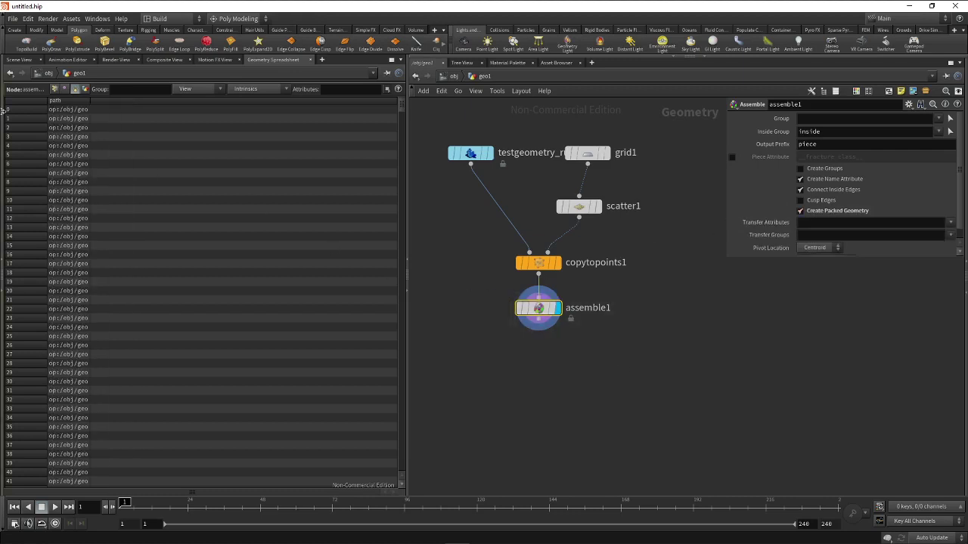
left_click_drag(597, 348, 259, 214)
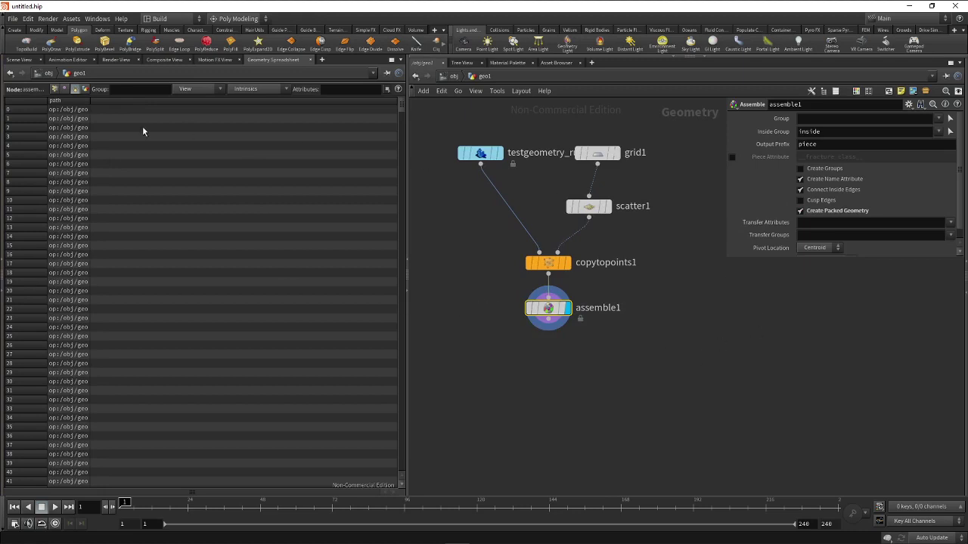
left_click(591, 370)
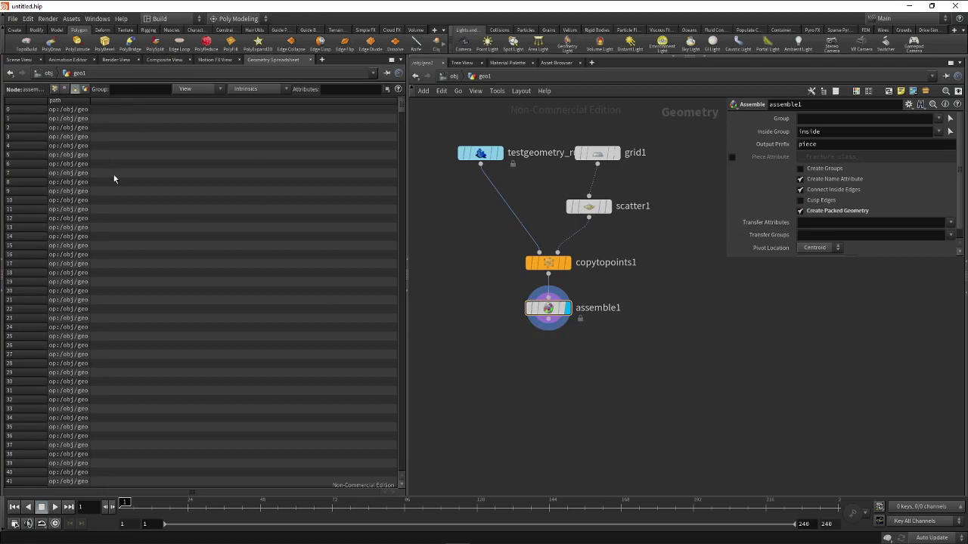
left_click(54, 90)
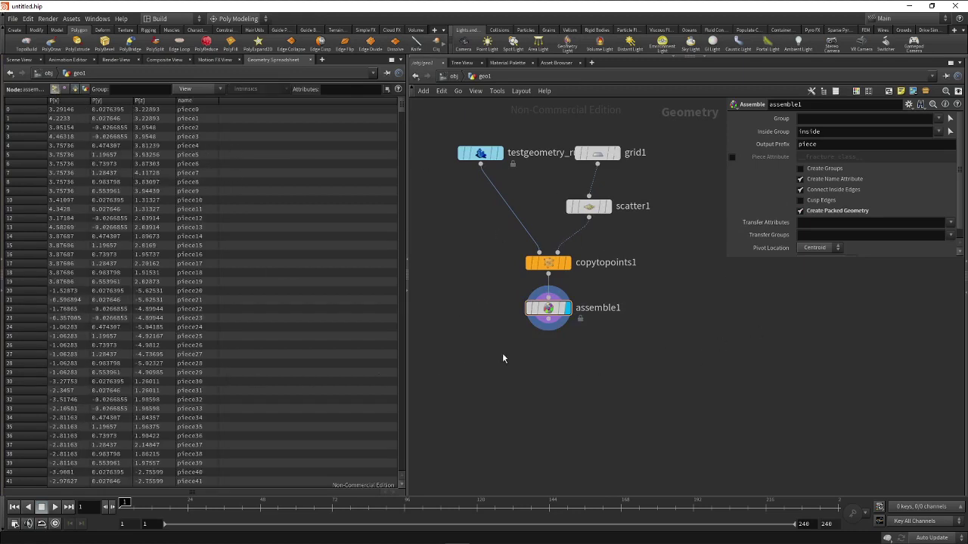
left_click_drag(502, 293, 567, 345)
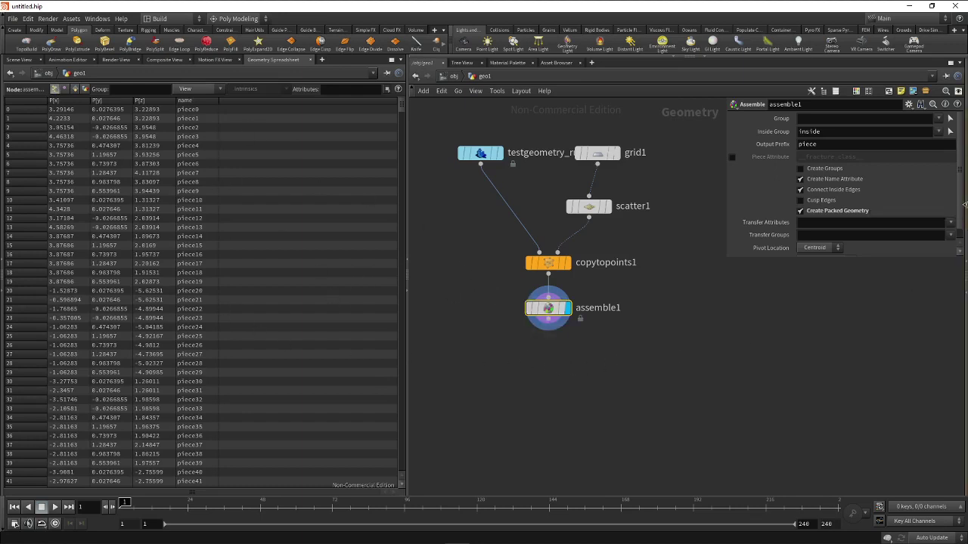
- Open the help page on geometry primitives with F1
key("F1")
- Frame and tidy the network, narrow the spreadsheet, and close the floating assemble parameters
key("h")
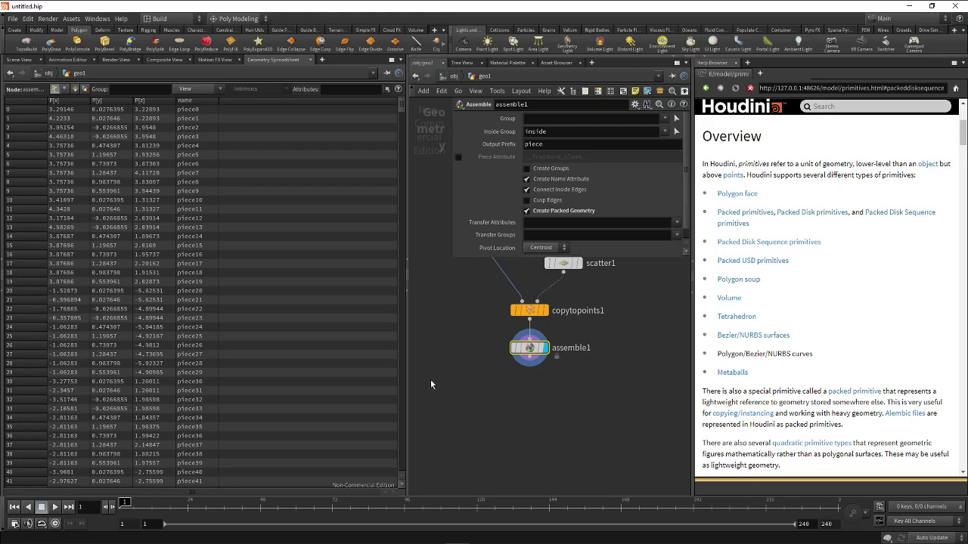
left_click_drag(408, 403, 352, 400)
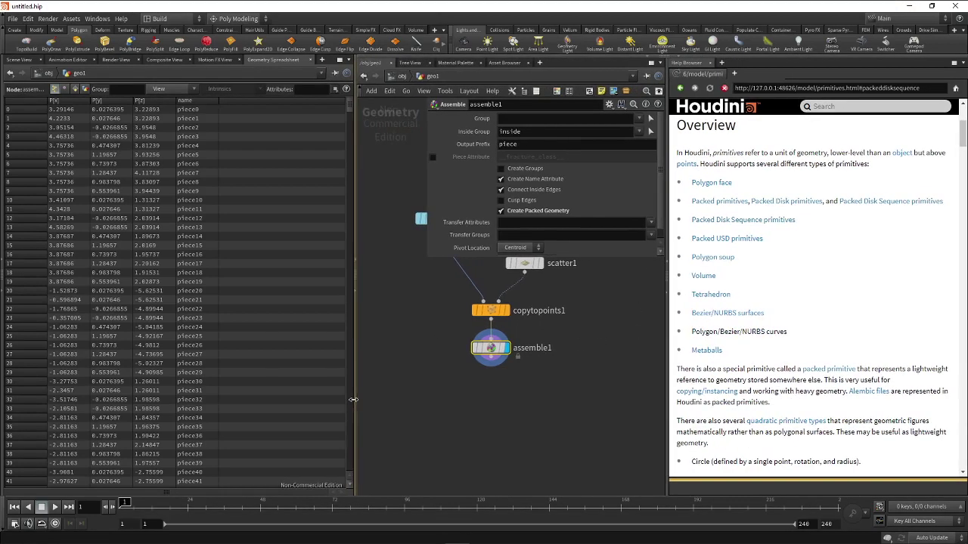
key("p")
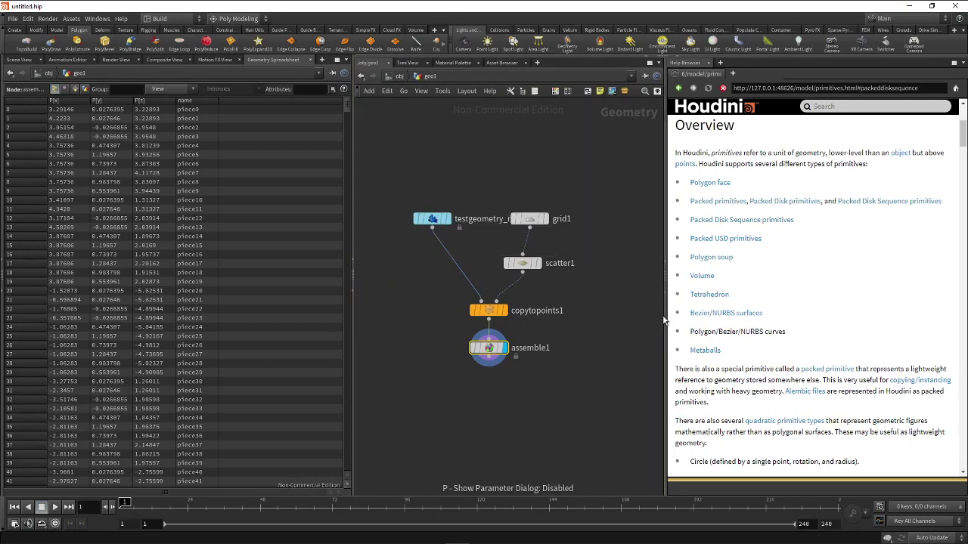
key("l")
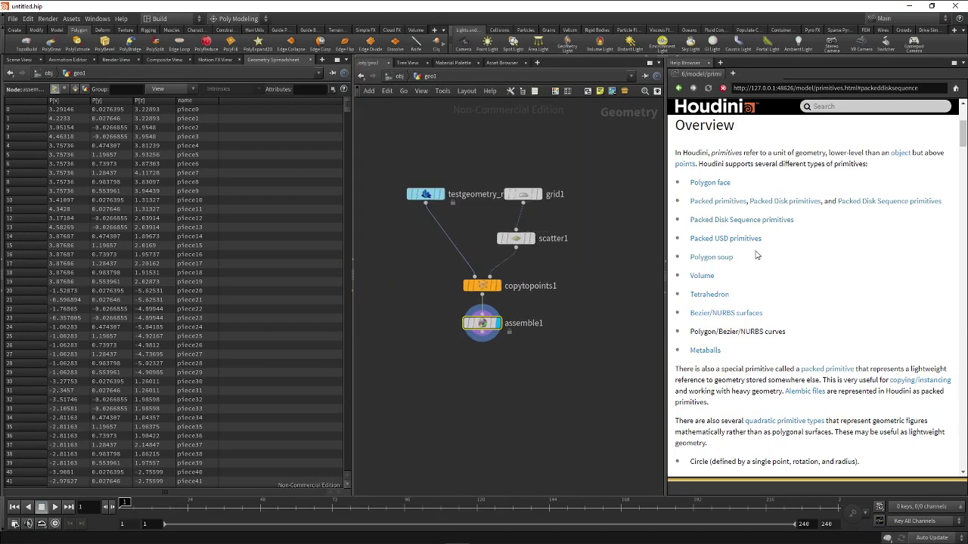
- Read the Polygon soup section of the Primitives help page
left_click_drag(748, 260, 688, 259)
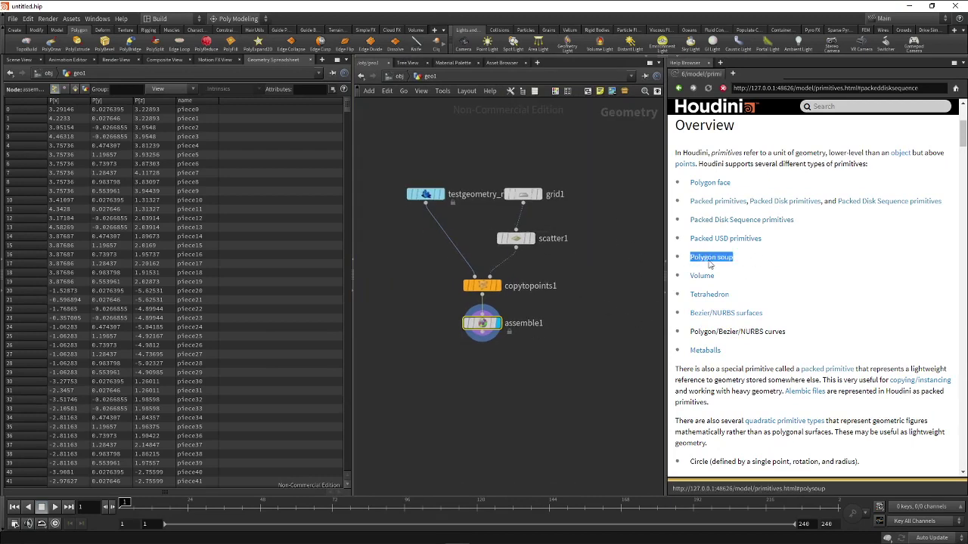
left_click(692, 257)
scroll(728, 260, "down", 3)
scroll(727, 264, "up", 2)
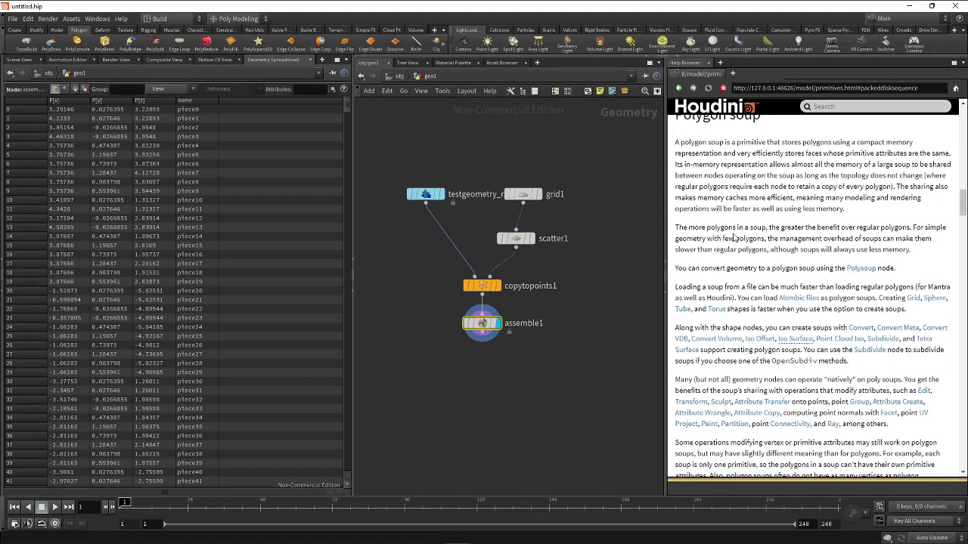
scroll(734, 237, "up", 1)
scroll(727, 268, "down", 1)
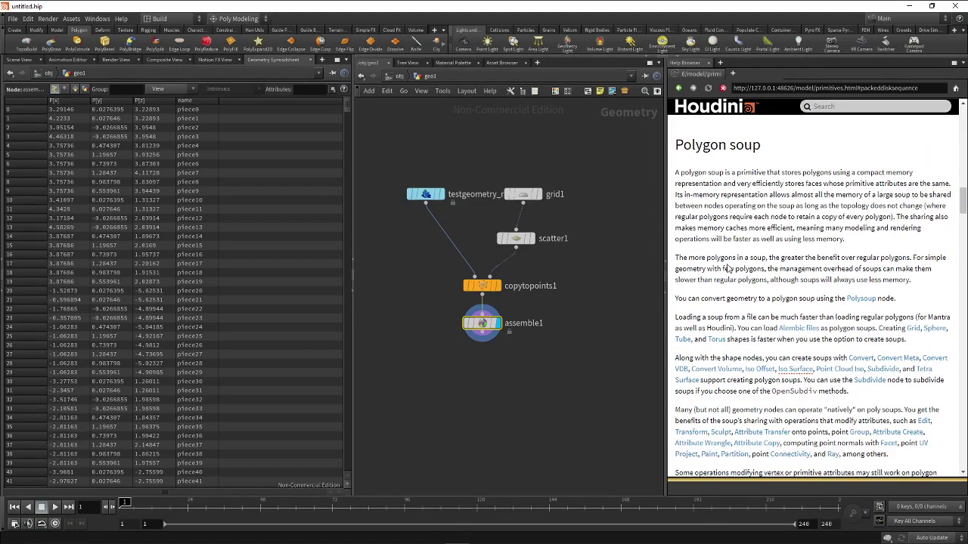
- Box-select every node in the network and delete them all
left_click_drag(430, 182, 588, 378)
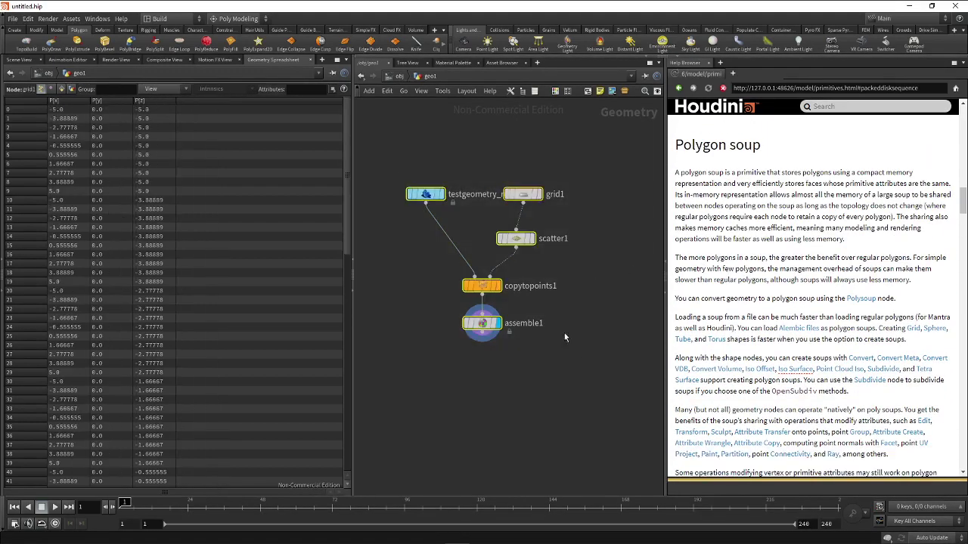
key("Delete")
key("Tab")
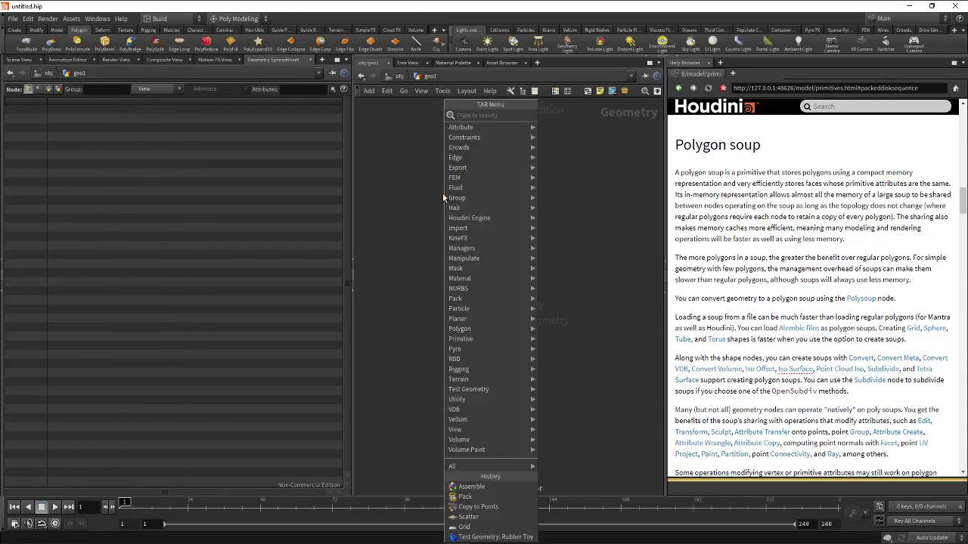
- Add sphere1 with Primitive Type Polygon Soup and view it in the Scene View
type("sph")
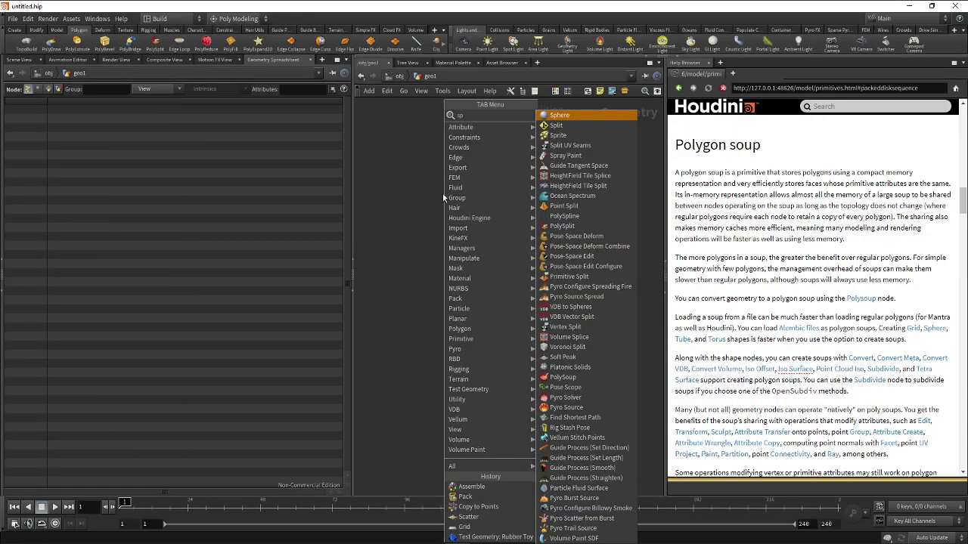
key("Return")
left_click(442, 194)
key("p")
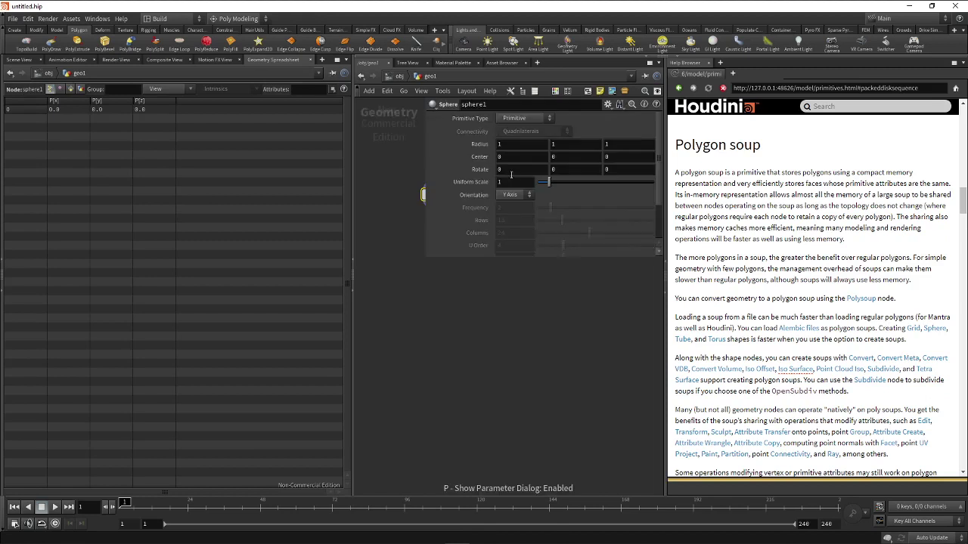
key("h")
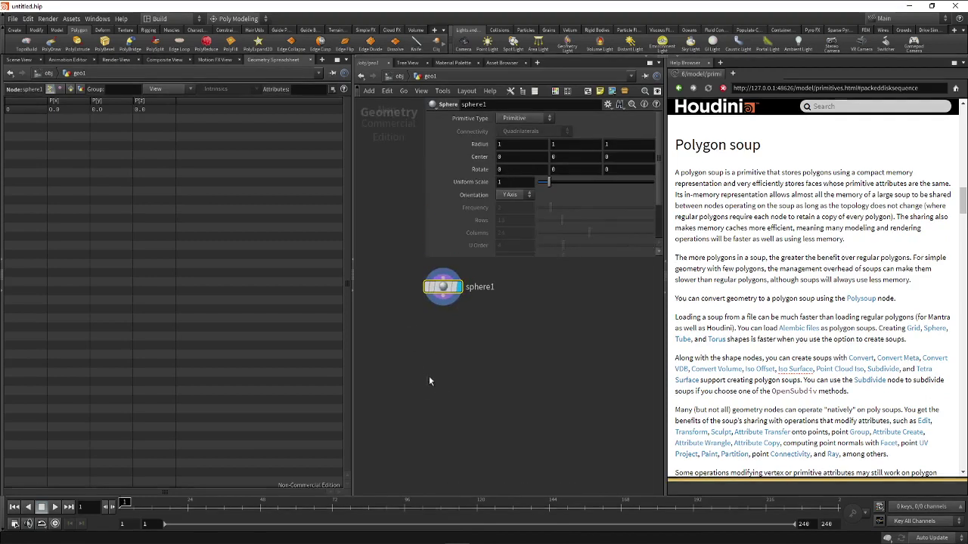
left_click(525, 119)
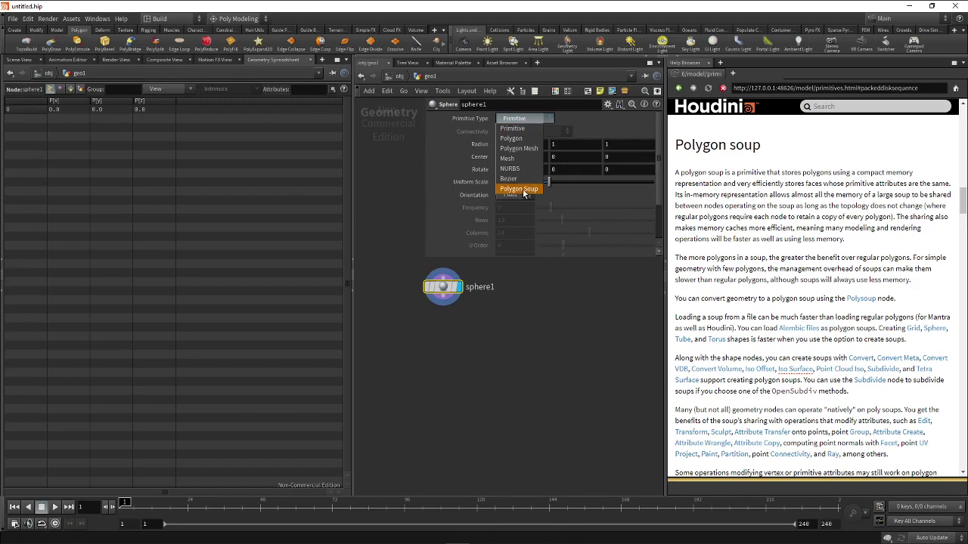
left_click(520, 189)
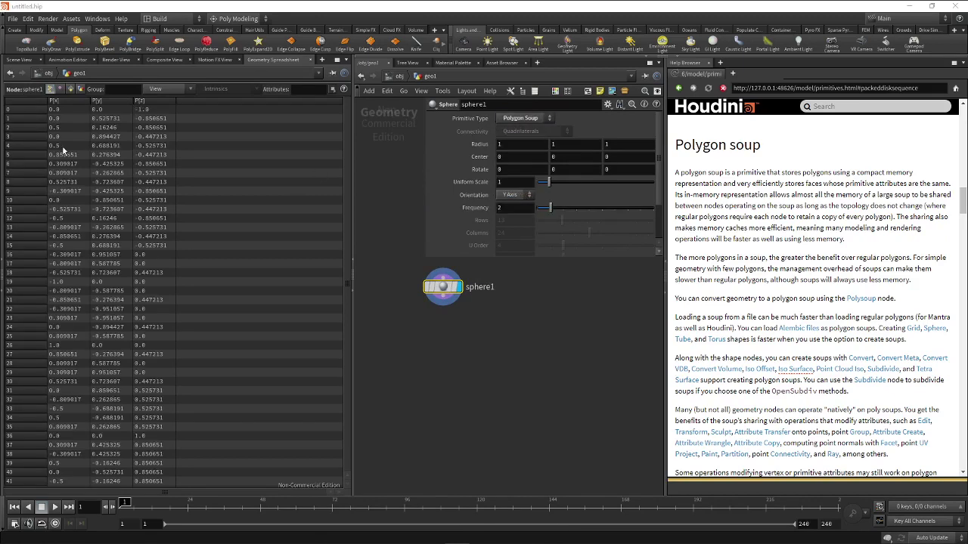
left_click(19, 59)
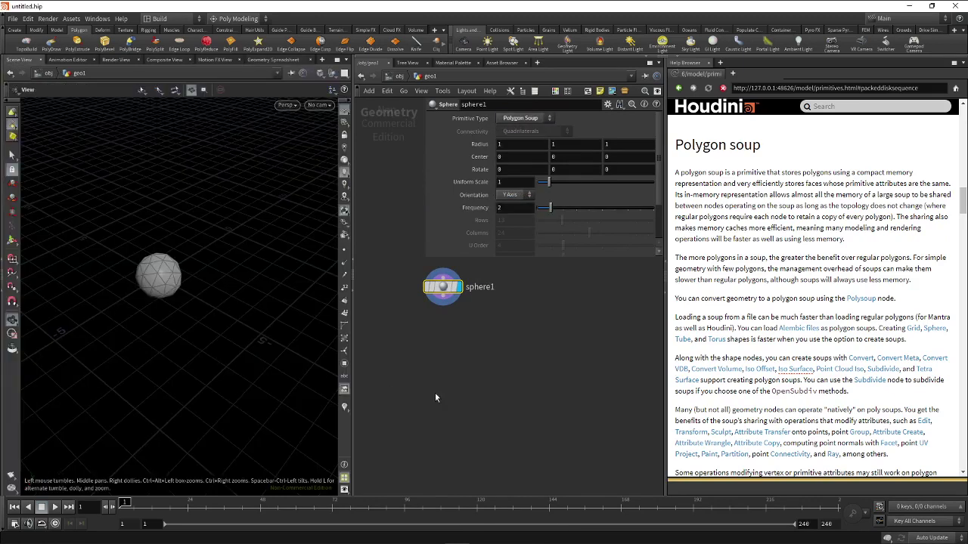
left_click_drag(430, 286, 476, 300)
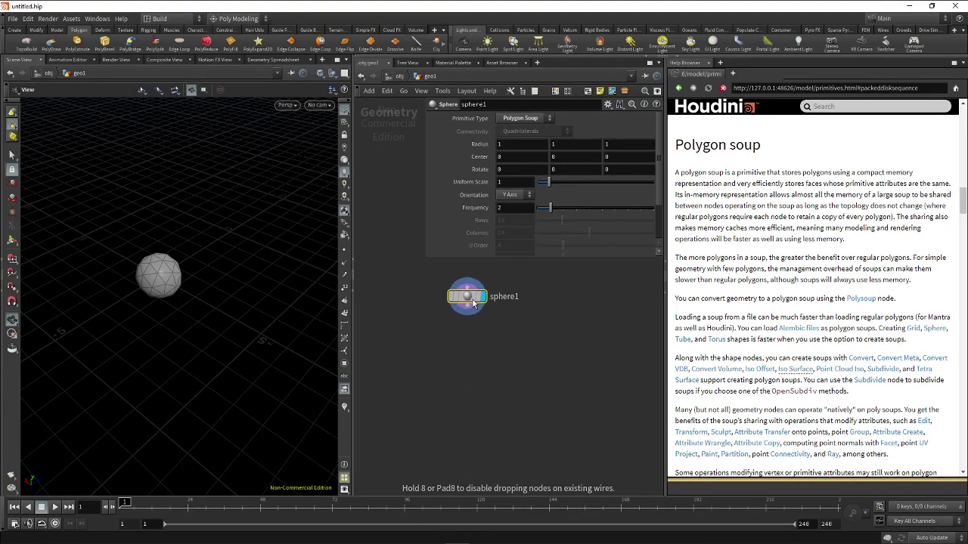
left_click_drag(476, 299, 418, 310)
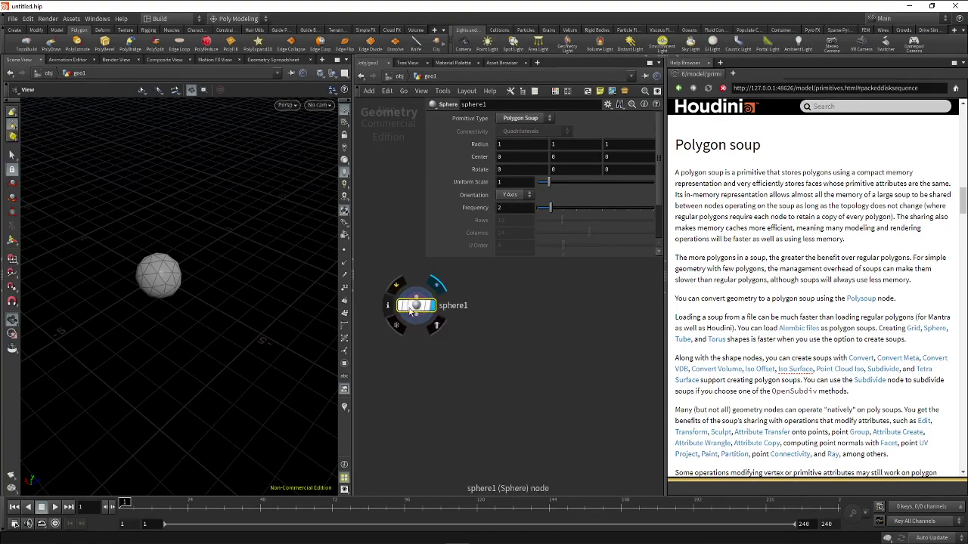
- Compare sphere1's info statistics after switching its primitive type to Polygon
left_click(388, 305)
left_click_drag(535, 186, 253, 251)
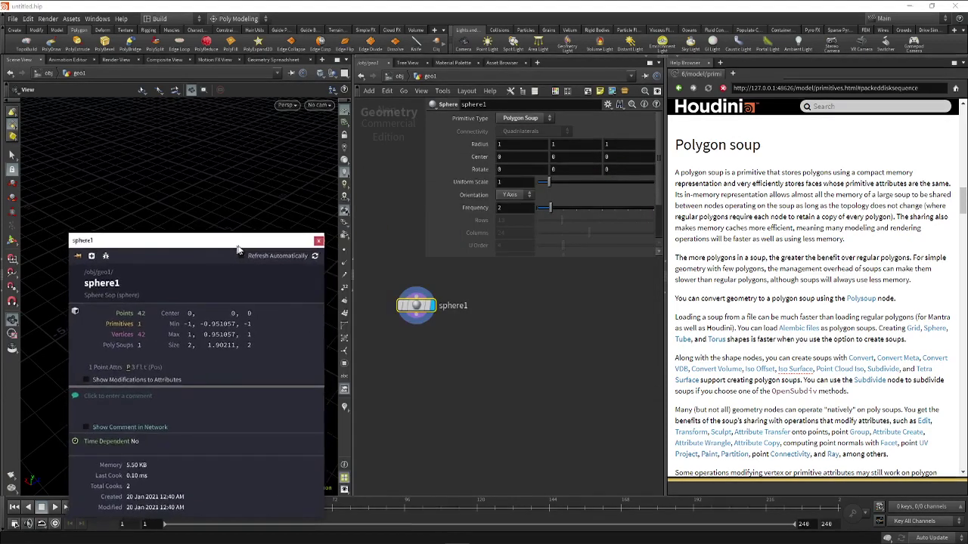
left_click(525, 119)
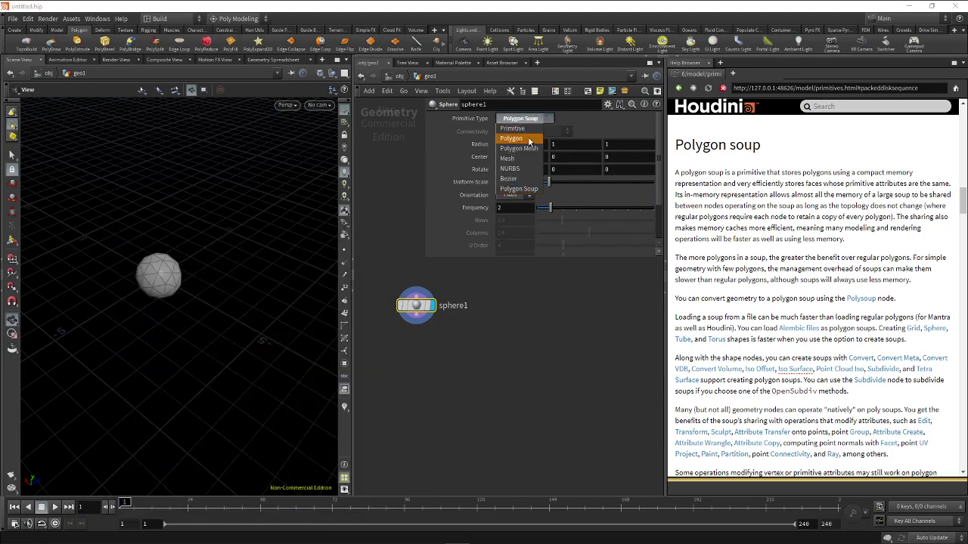
left_click(530, 141)
left_click(388, 305)
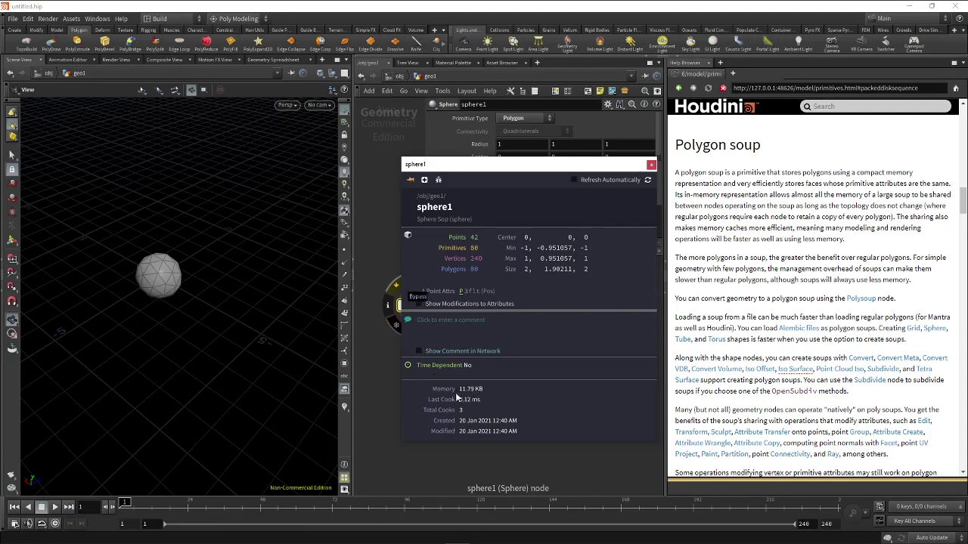
left_click(650, 165)
- Switch sphere1 back to Polygon Soup, check its 42-point single primitive, and reposition it
left_click(522, 118)
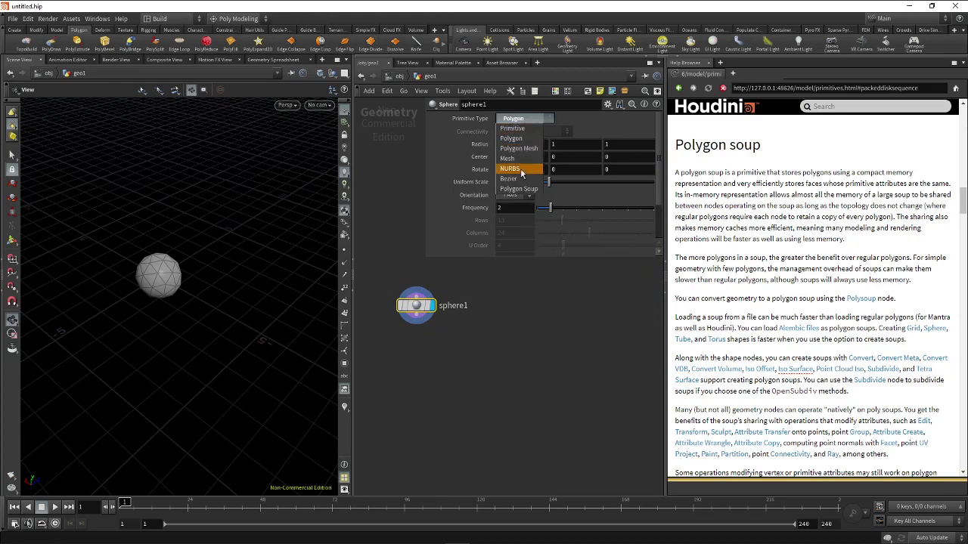
left_click(519, 191)
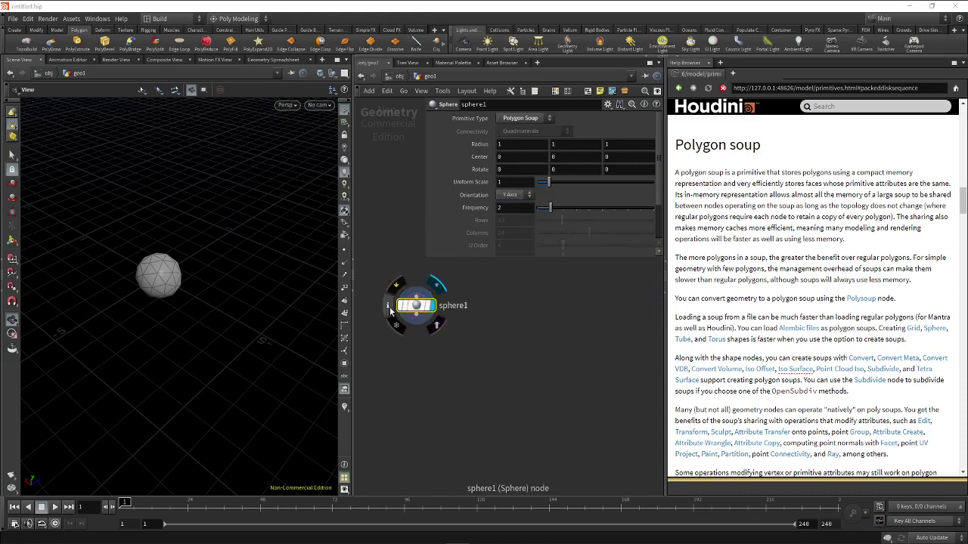
left_click(387, 306)
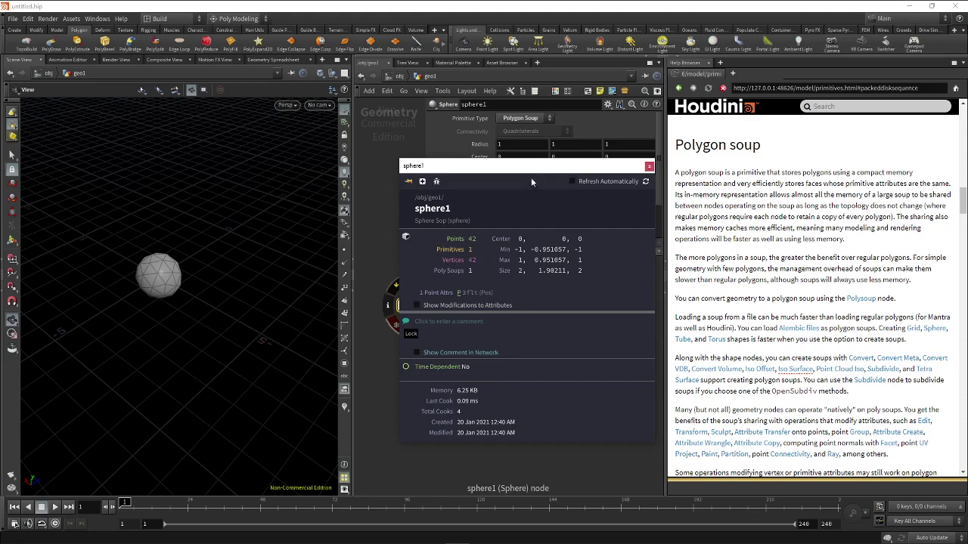
mouse_move(534, 170)
left_mouse_down()
mouse_move(248, 206)
mouse_move(231, 189)
left_mouse_up()
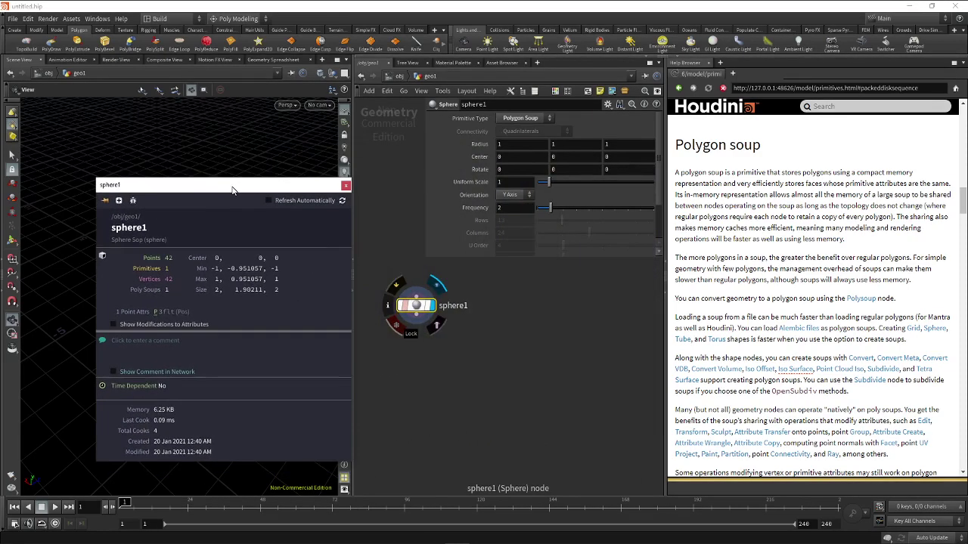
left_click(345, 186)
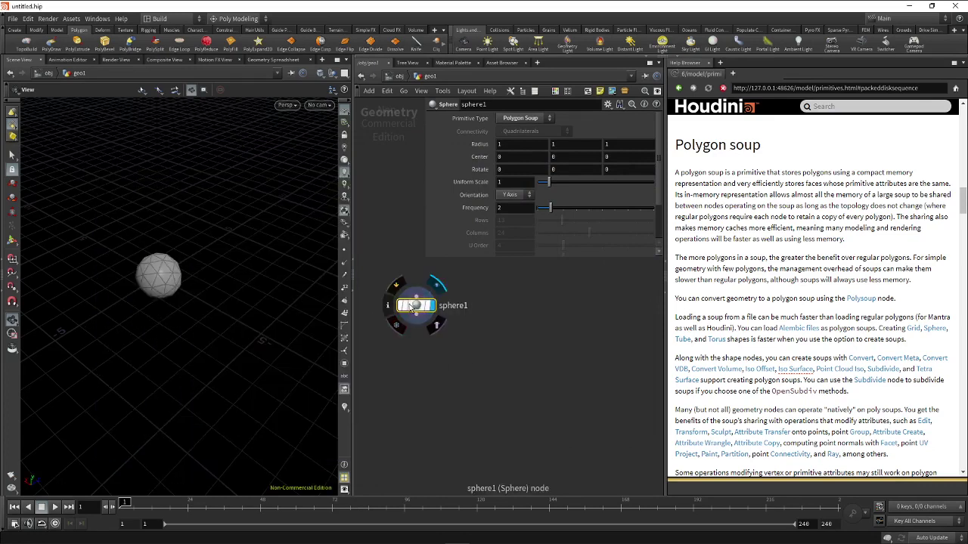
mouse_move(415, 306)
left_mouse_down()
mouse_move(476, 297)
mouse_move(465, 292)
left_mouse_up()
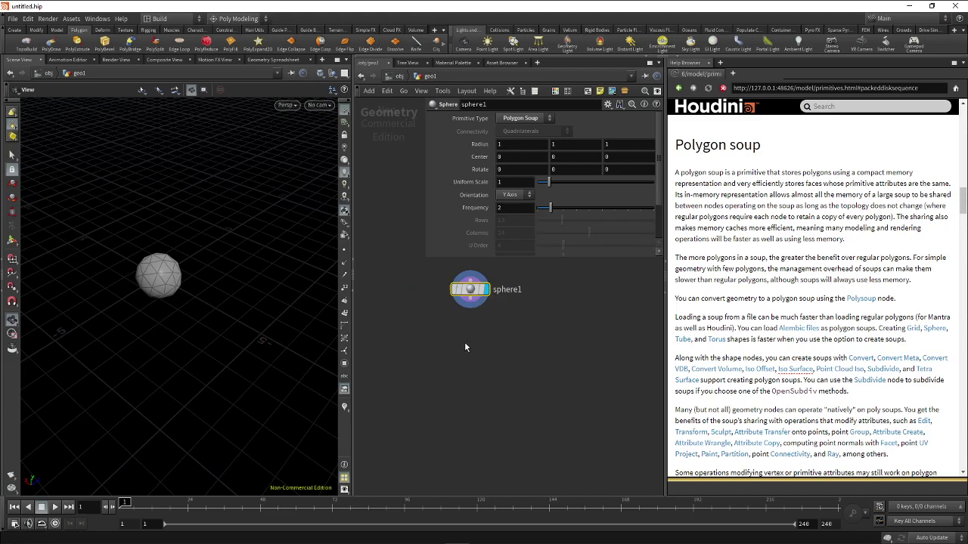
left_click(520, 118)
left_click(510, 189)
- Add a Subdivide node, subdivide1, below sphere1 and wired to it
key("Tab")
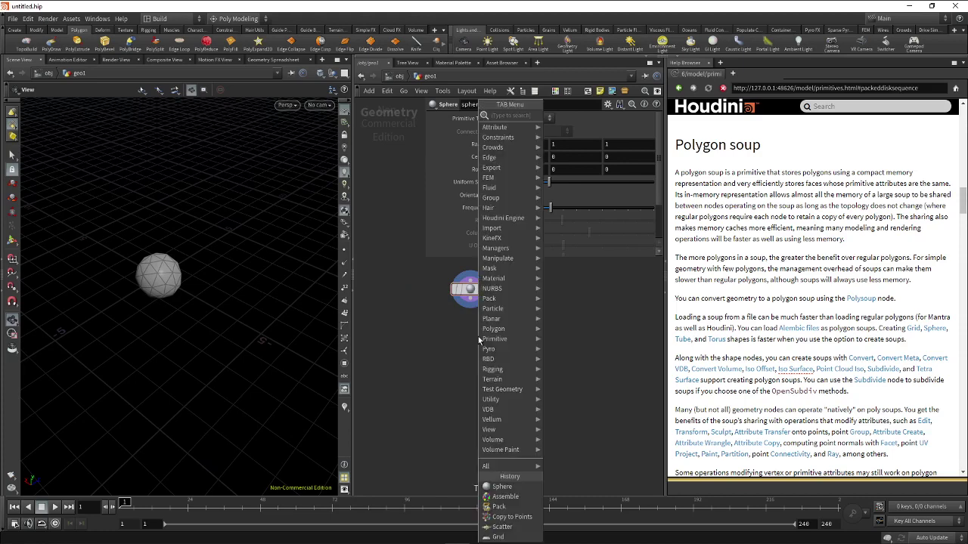
type("sub")
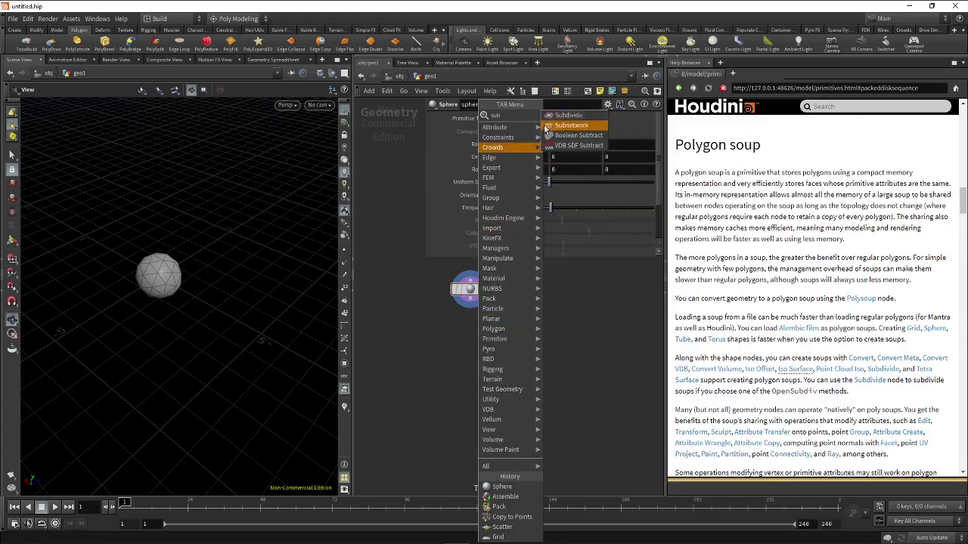
key("Return")
left_click(479, 325)
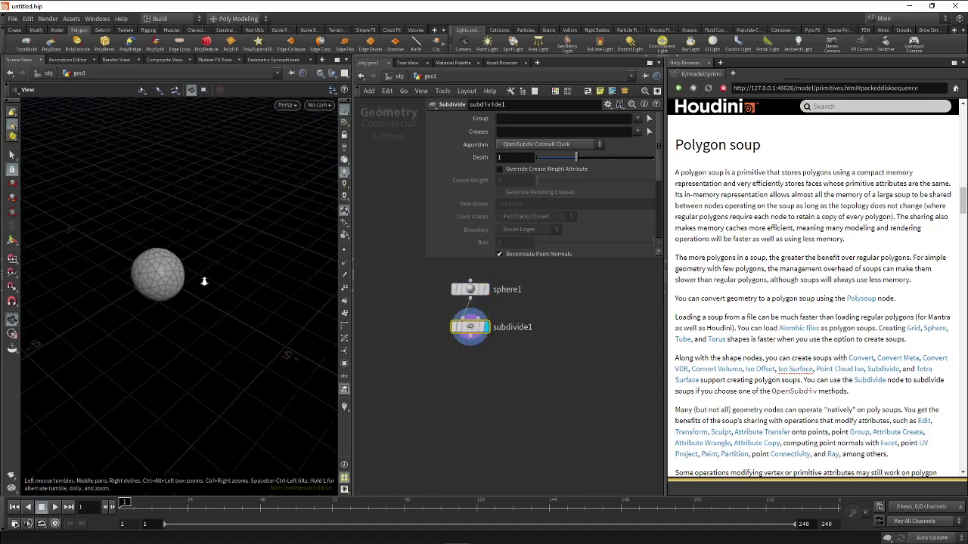
scroll(112, 266, "up", 5)
left_click_drag(112, 267, 119, 276)
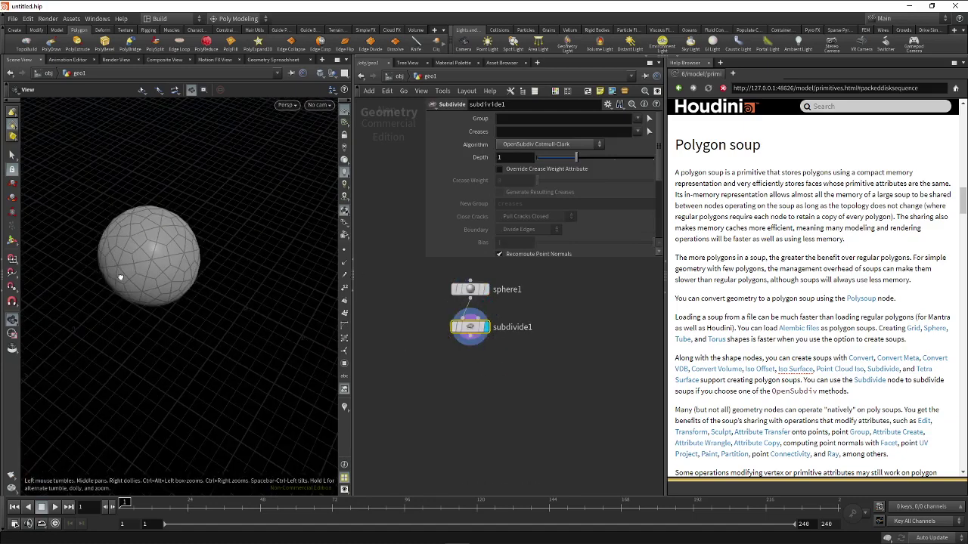
- Try Houdini Catmull-Clark, then set the algorithm back to OpenSubdiv Catmull-Clark and select both nodes
left_click(517, 145)
left_click(525, 154)
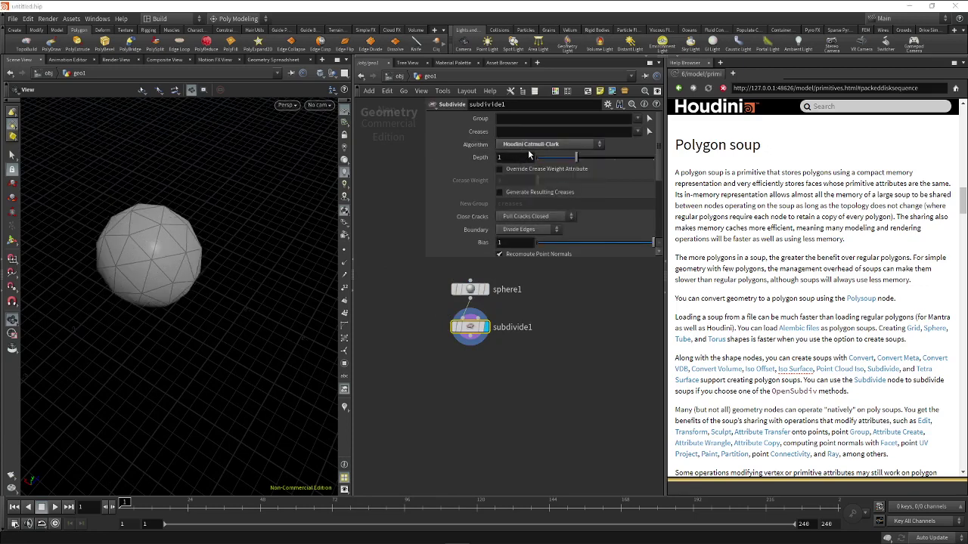
left_click(522, 145)
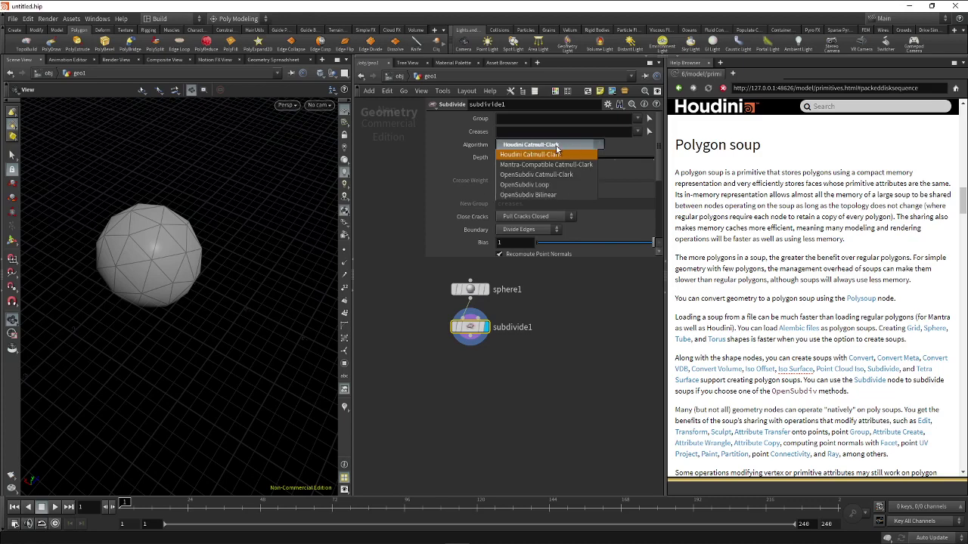
left_click(526, 175)
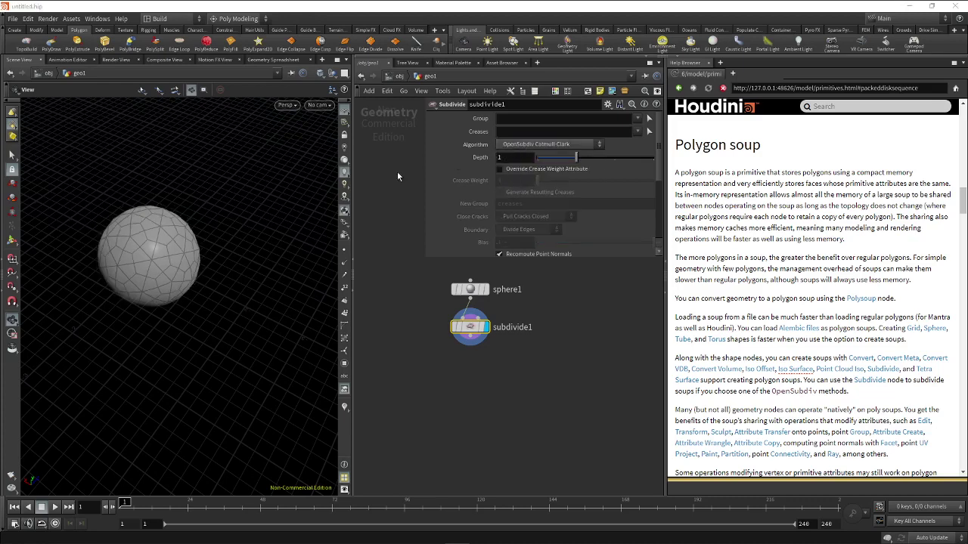
left_click_drag(106, 242, 153, 261)
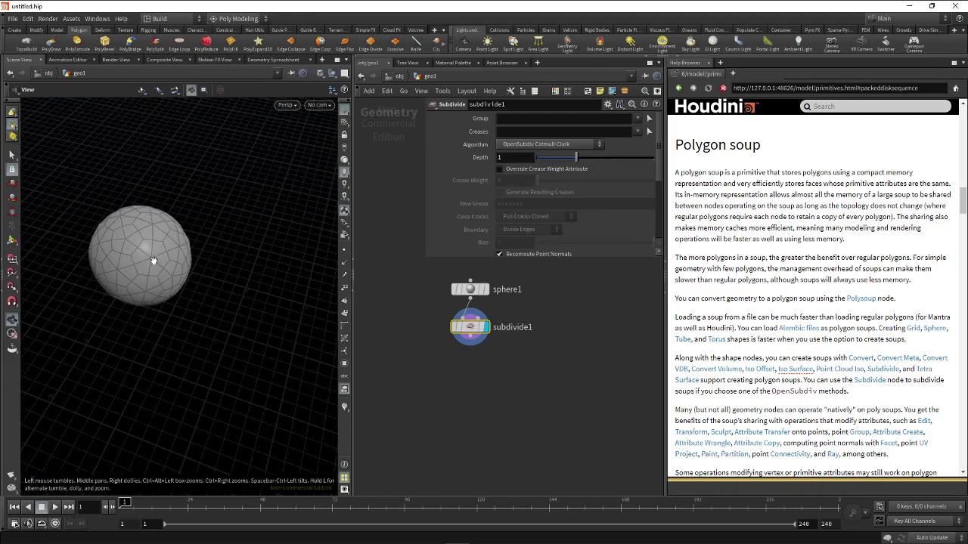
left_click_drag(530, 371, 407, 280)
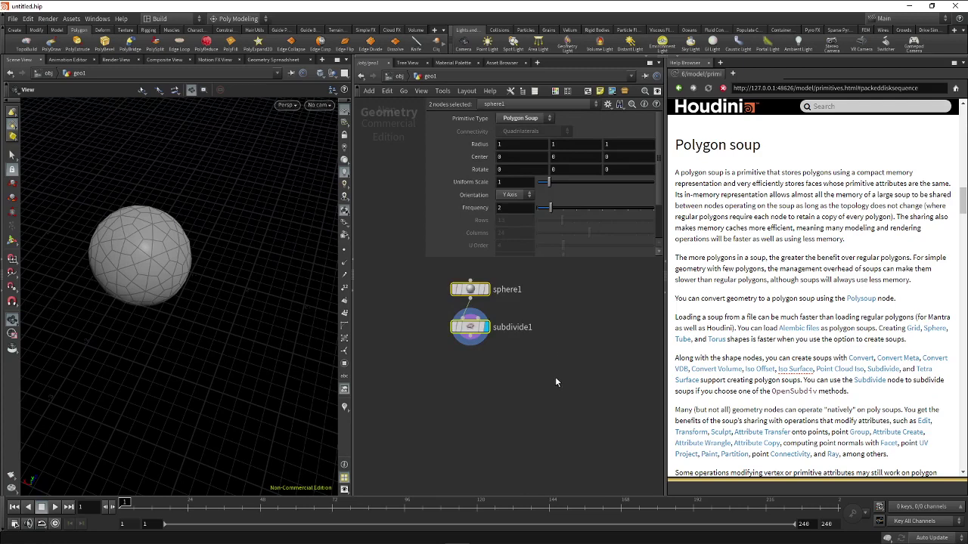
left_click_drag(547, 366, 399, 286)
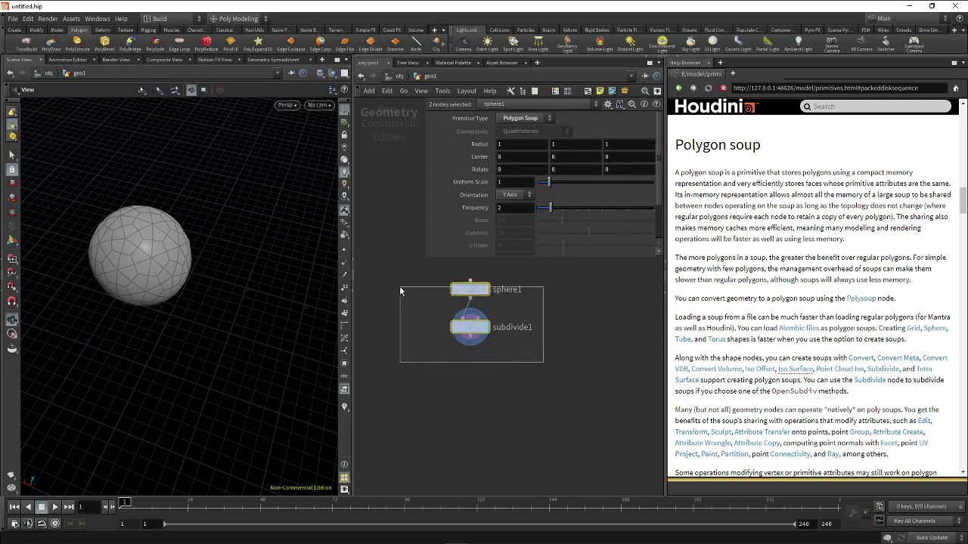
left_click_drag(572, 361, 439, 278)
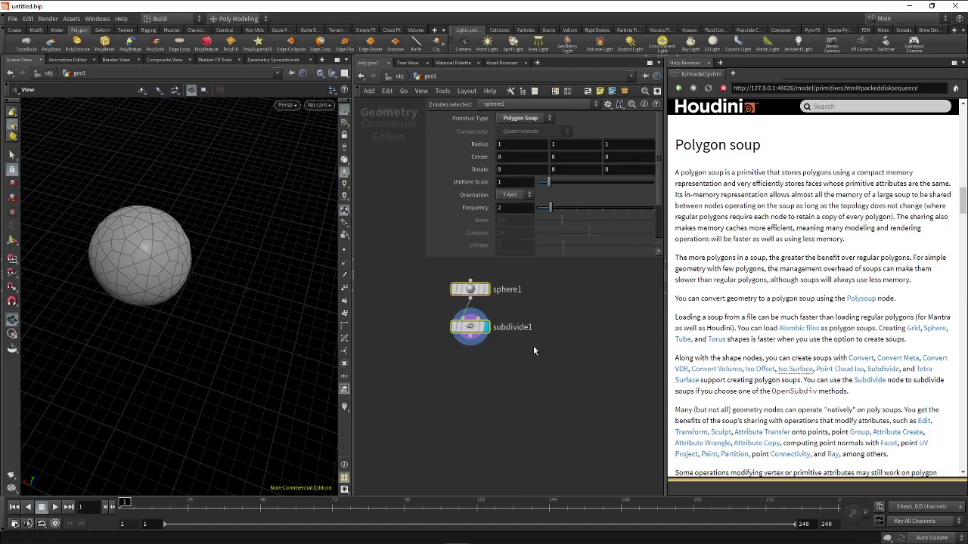
- Place convert1 to the right of subdivide1 and box-select sphere1, subdivide1 and convert1
key("Tab")
type("cone")
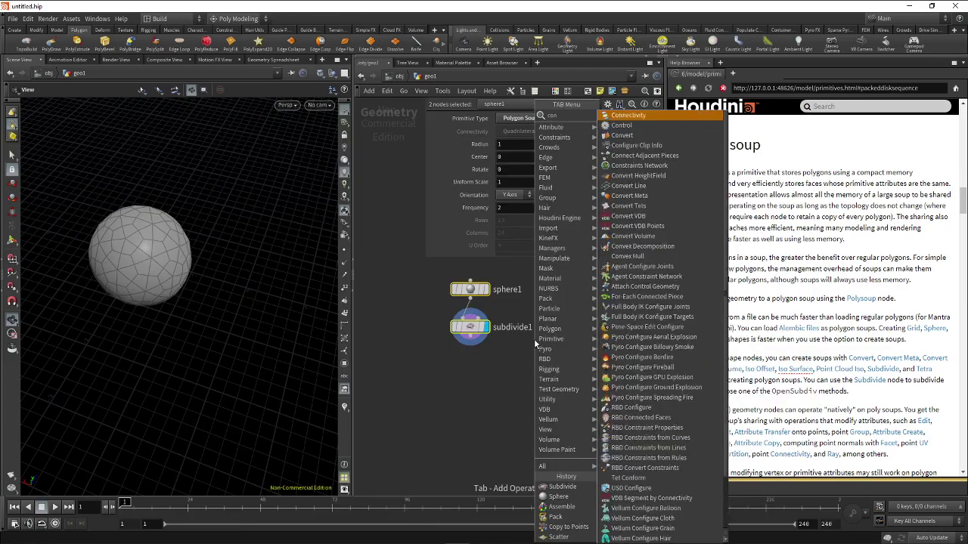
key("BackSpace")
key("BackSpace")
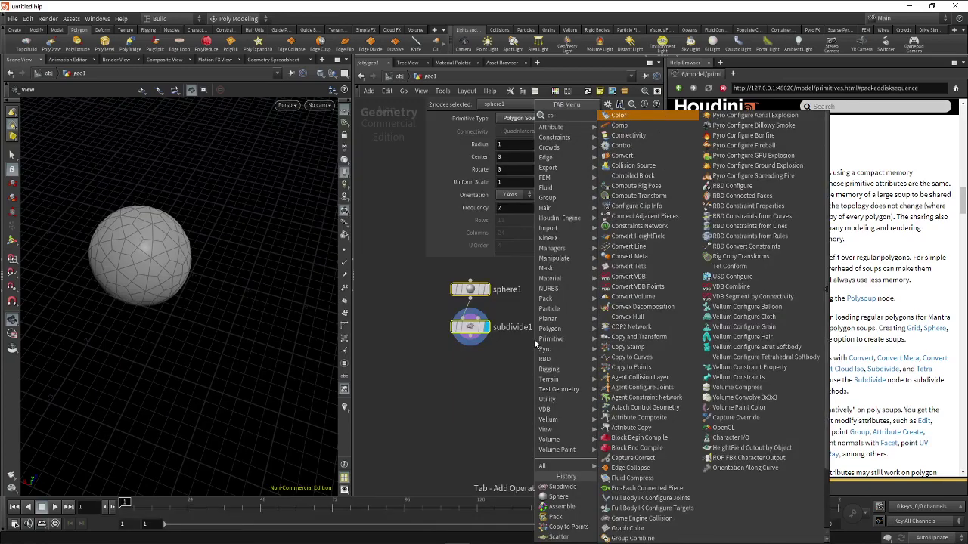
key("Down")
key("Down")
key("Down")
key("Down")
key("Return")
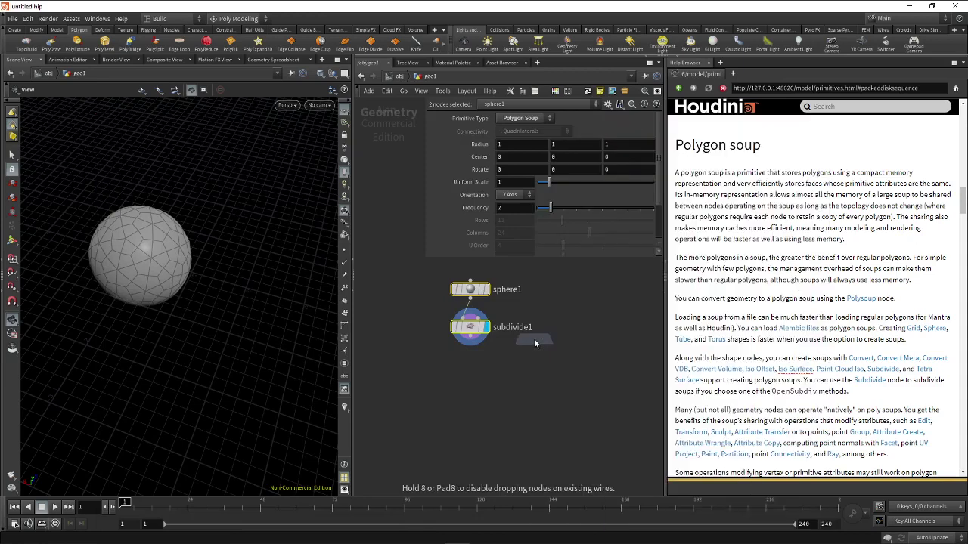
left_click(579, 328)
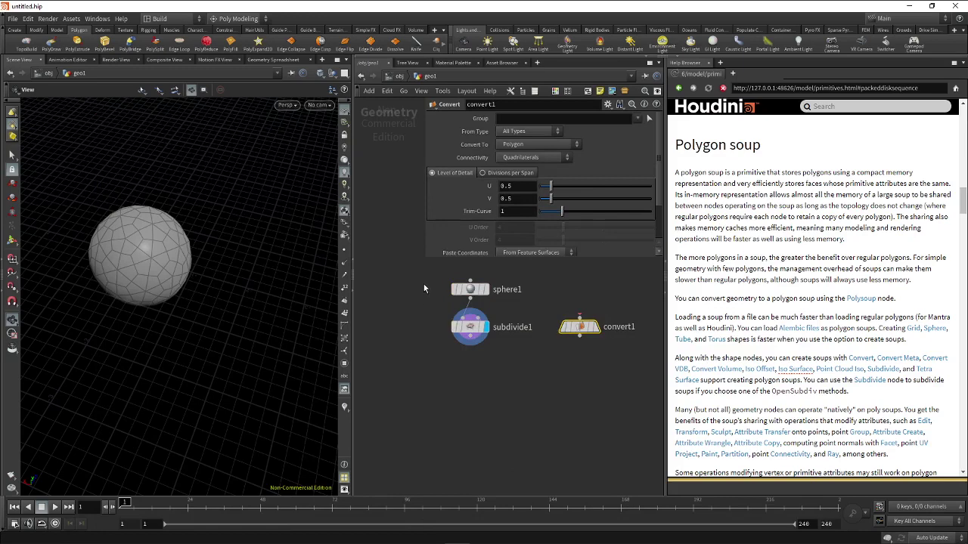
left_click_drag(424, 281, 629, 359)
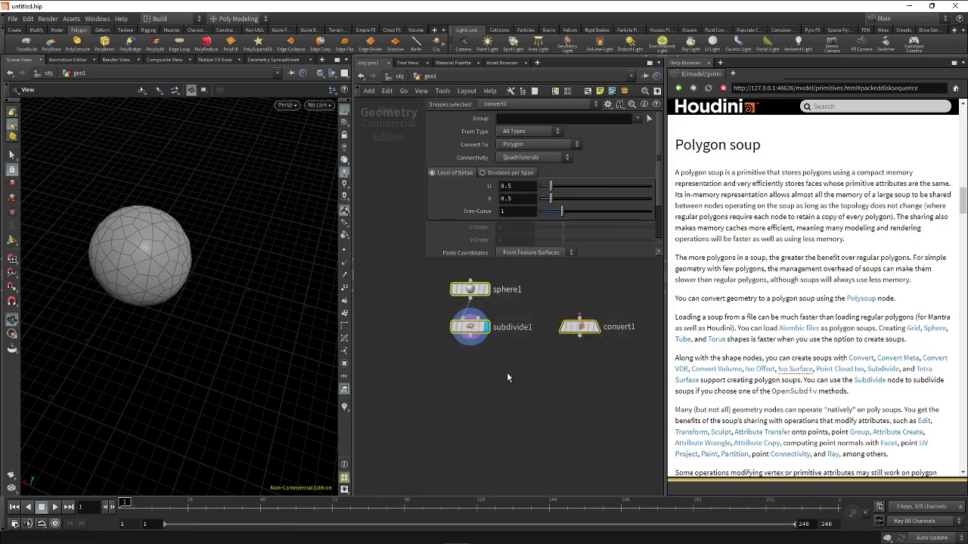
left_click_drag(605, 355, 423, 281)
scroll(789, 339, "down", 2)
scroll(790, 310, "down", 2)
scroll(791, 283, "down", 1)
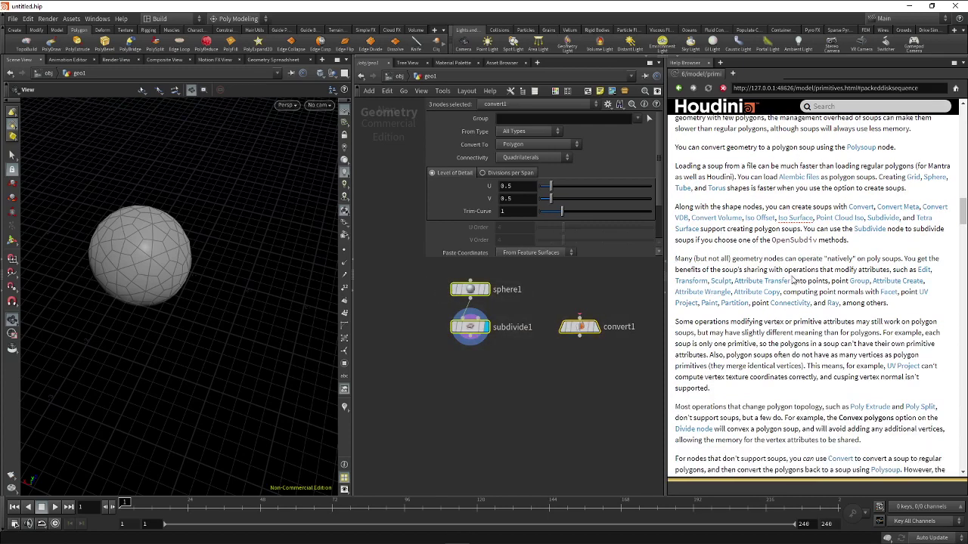
- Highlight Tetrahedron in the help's primitive-types list and reselect the three nodes
left_click(594, 367)
scroll(809, 303, "up", 2)
scroll(809, 303, "up", 6)
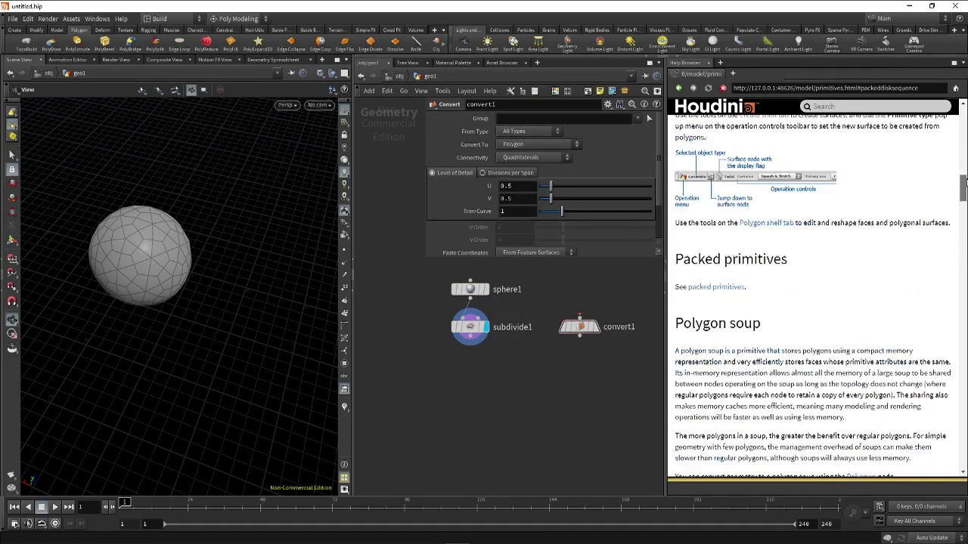
left_click_drag(964, 182, 965, 130)
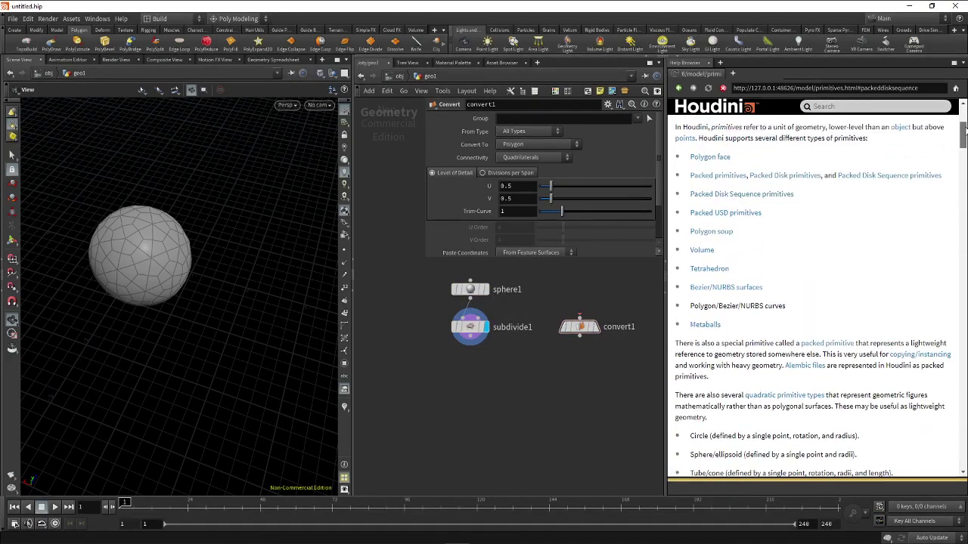
left_click_drag(616, 365, 420, 275)
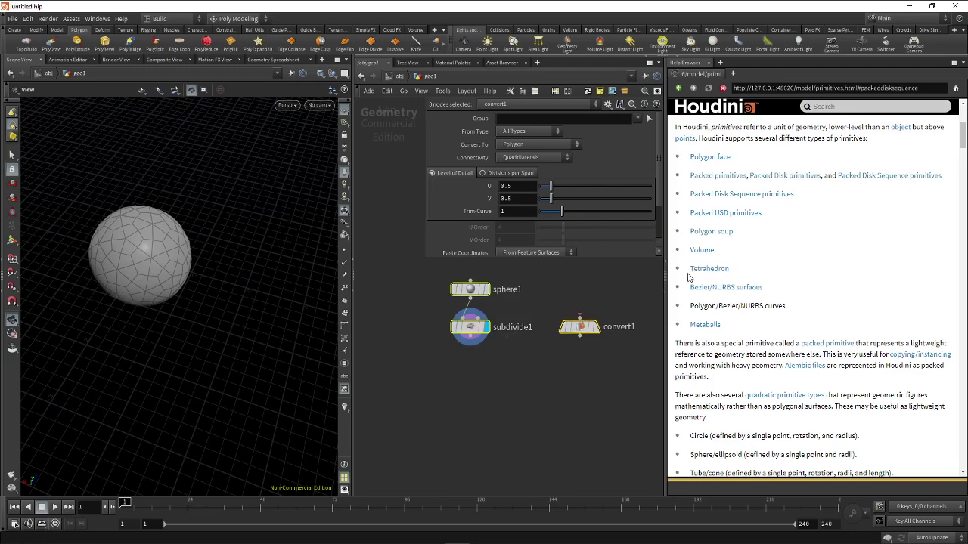
left_click_drag(688, 277, 765, 276)
left_click_drag(597, 348, 438, 288)
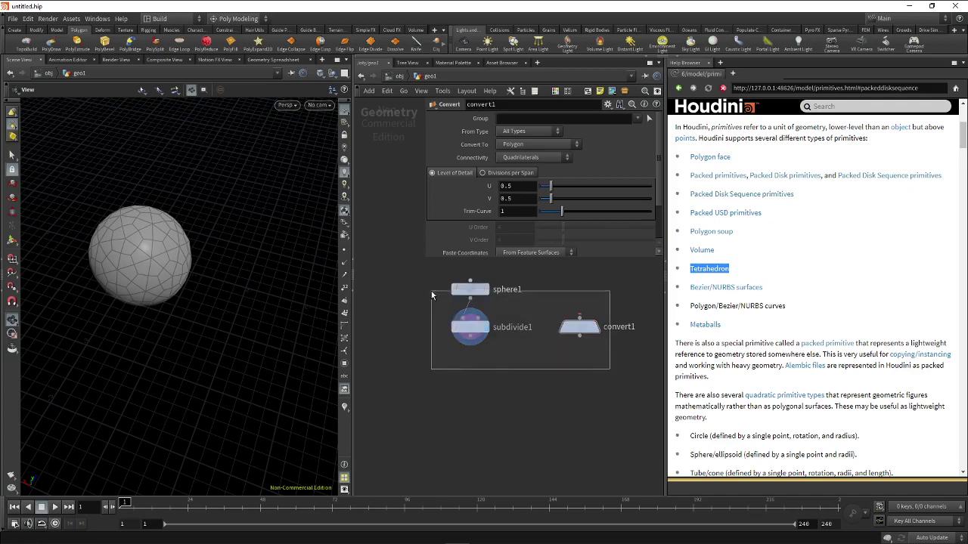
- Collapse the help, hide the parameters panel and move the three nodes up and left
left_click(667, 296)
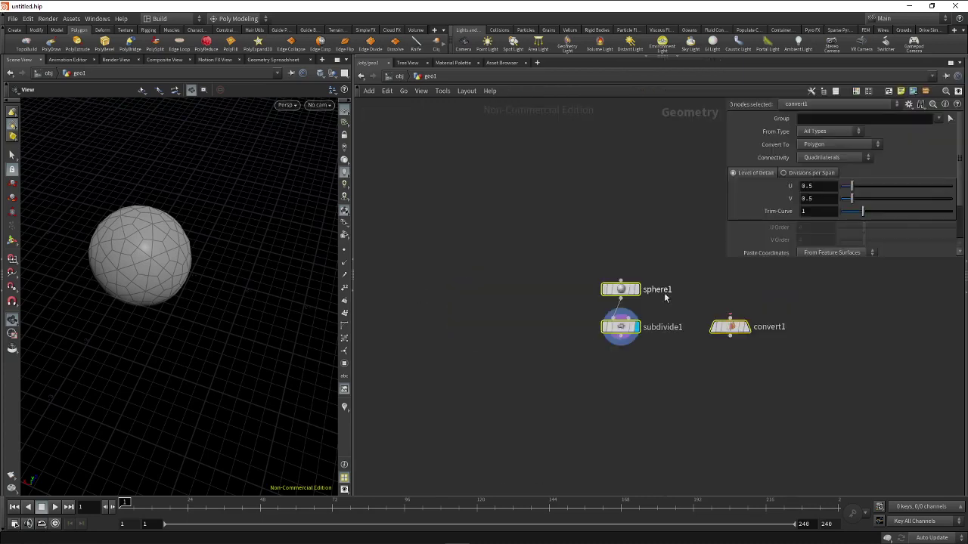
left_click(644, 211)
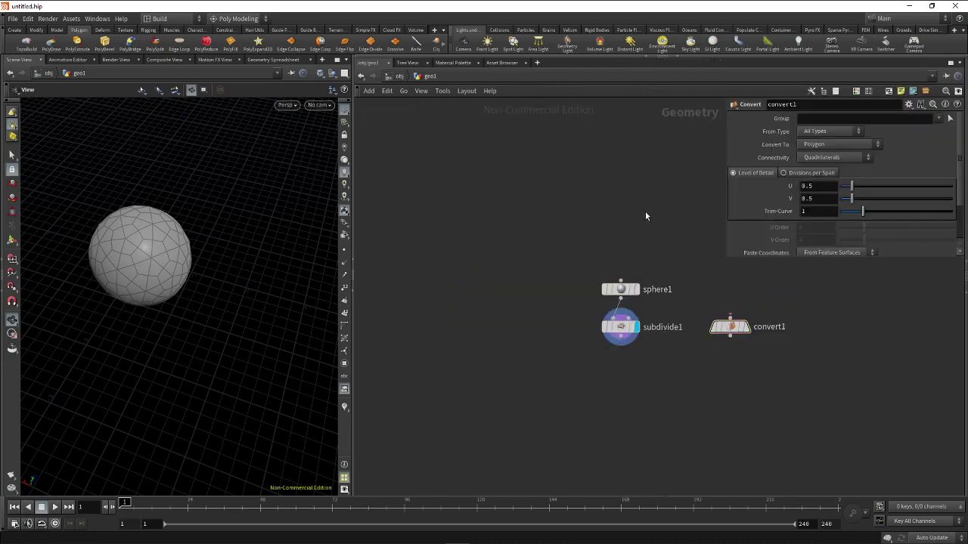
key("p")
left_click_drag(546, 280, 812, 355)
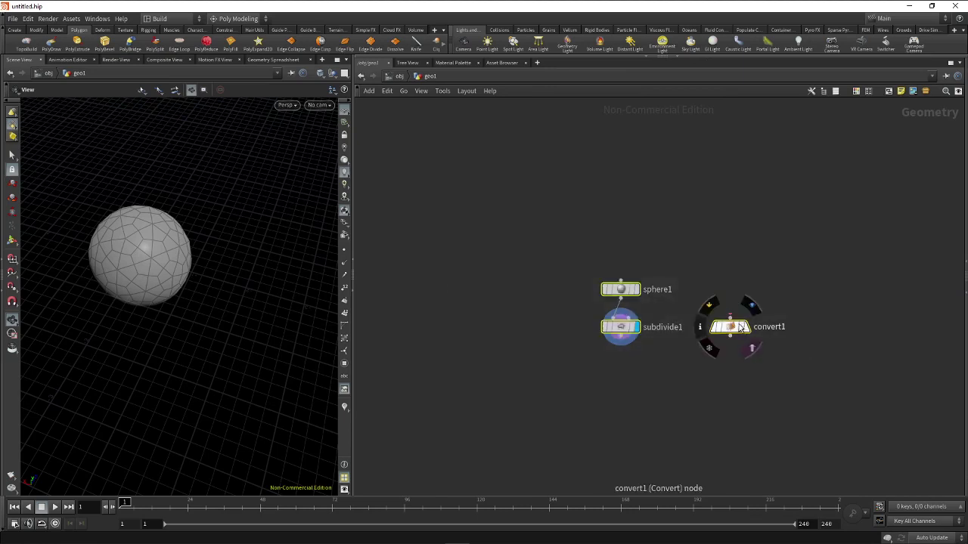
left_click_drag(730, 326, 579, 248)
left_click(698, 159)
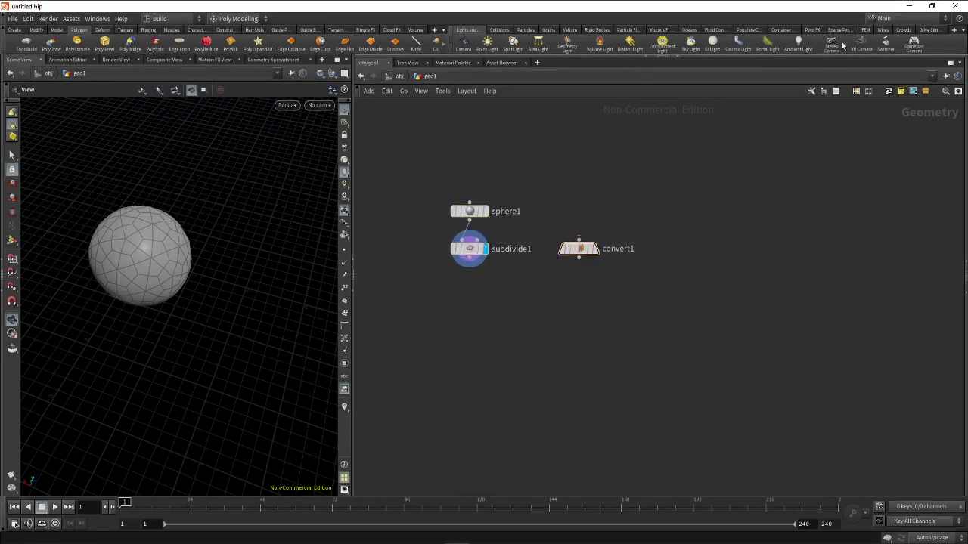
- Delete subdivide1 and convert1, leaving only sphere1, moved up in the network
left_click(866, 31)
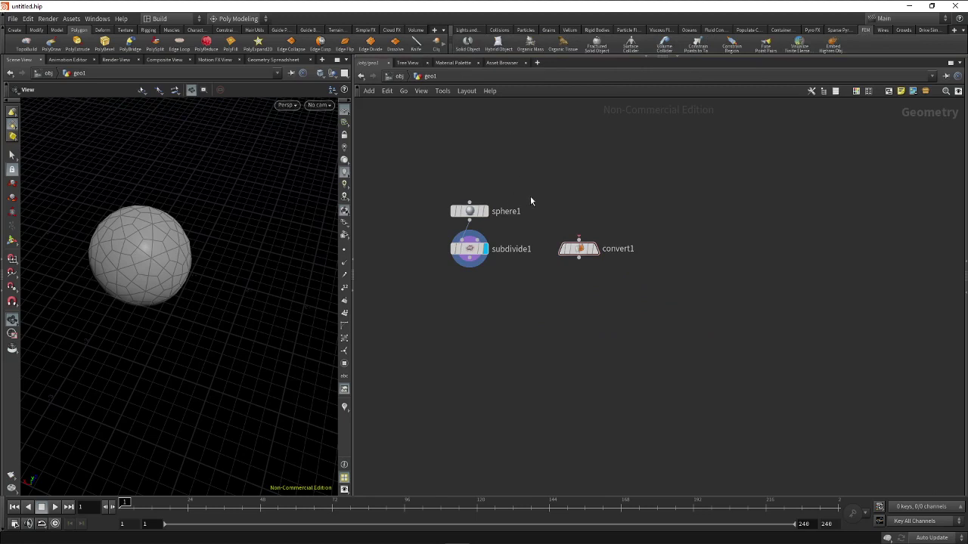
left_click_drag(707, 194, 411, 316)
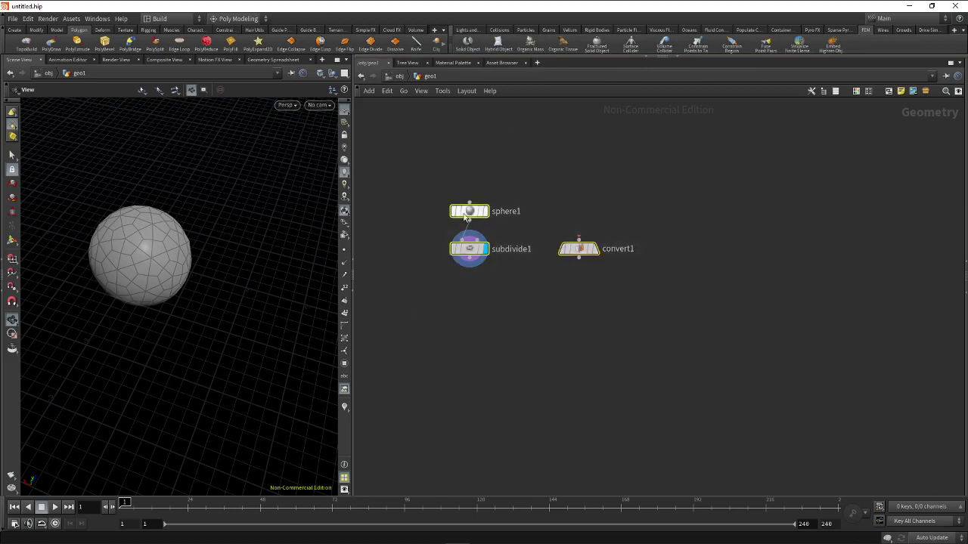
left_click_drag(407, 181, 573, 283)
left_click_drag(633, 265, 424, 239)
key("Delete")
left_click_drag(474, 216, 469, 173)
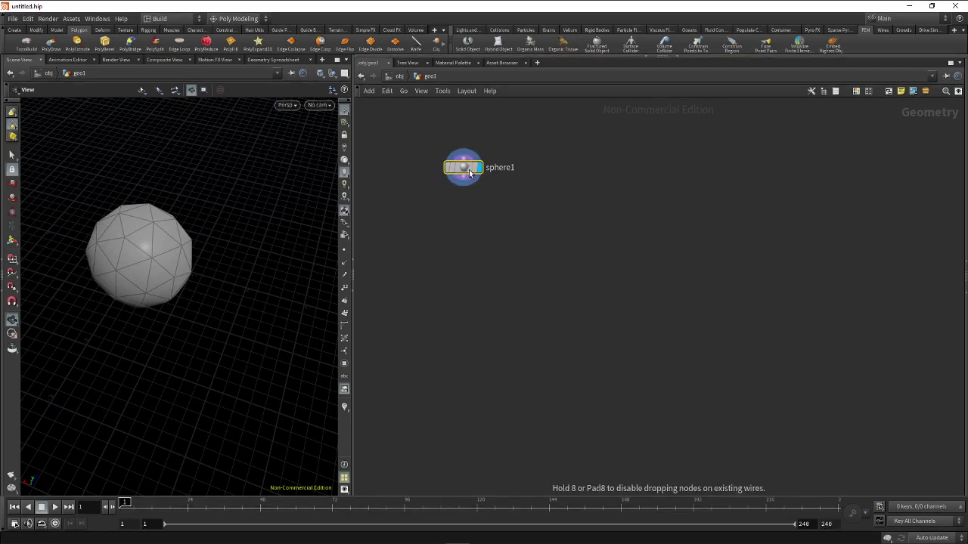
left_click(475, 220)
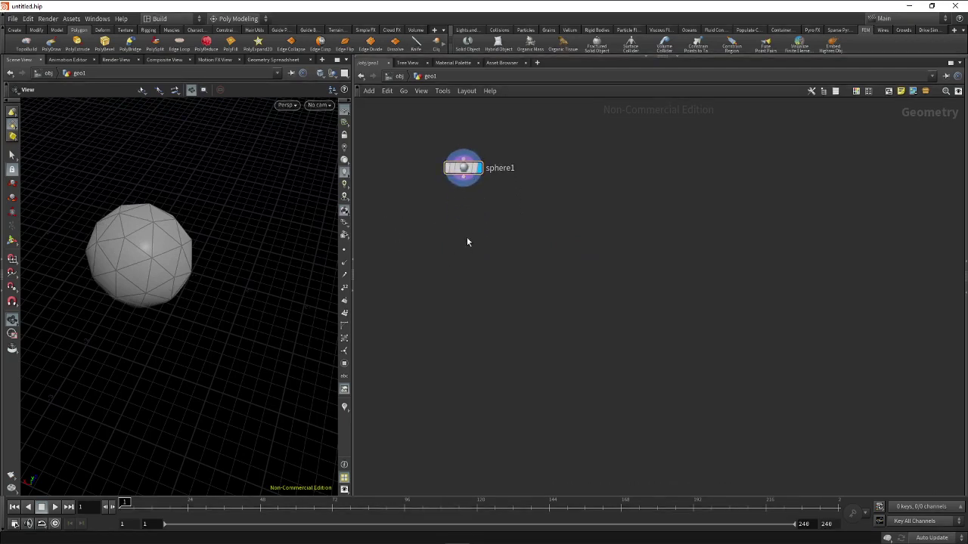
- Add a Tet Conform node, tetconform1, below sphere1 and wire sphere1's output into it
key("Tab")
type("co")
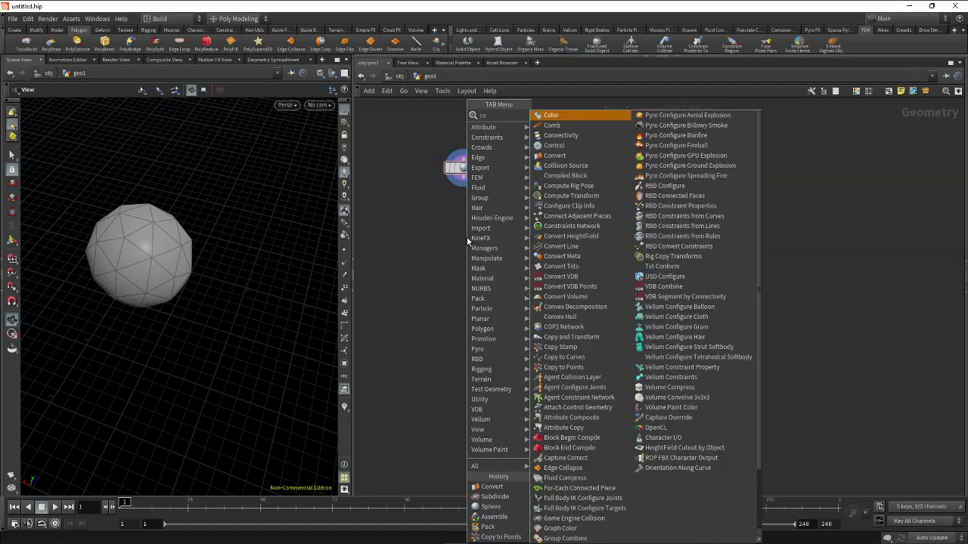
type(" tet")
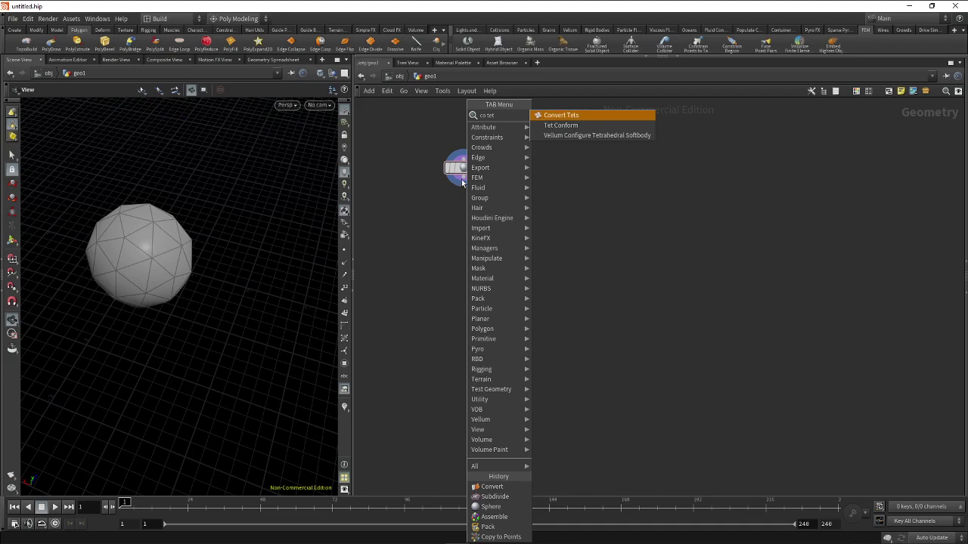
left_click(582, 127)
left_click(468, 231)
left_click_drag(412, 156, 506, 191)
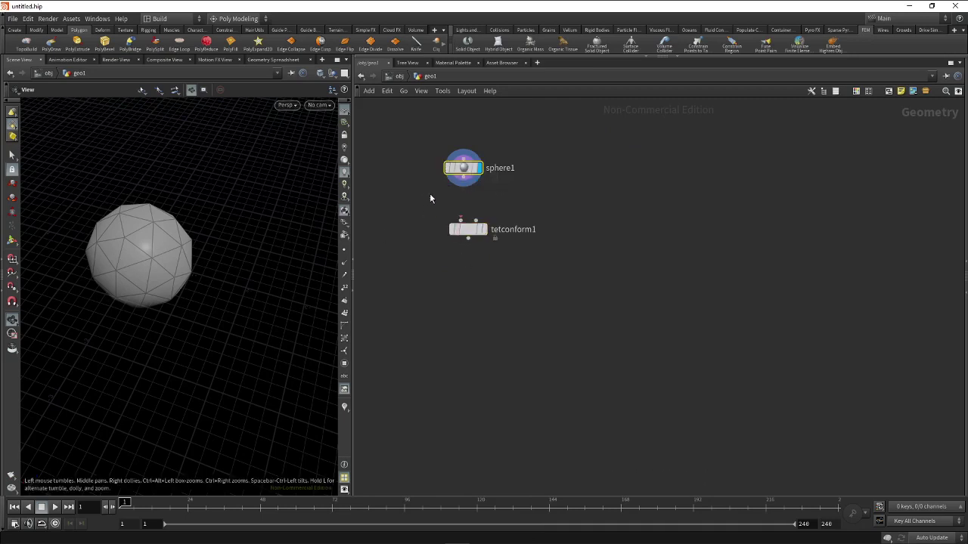
left_click_drag(538, 210, 435, 259)
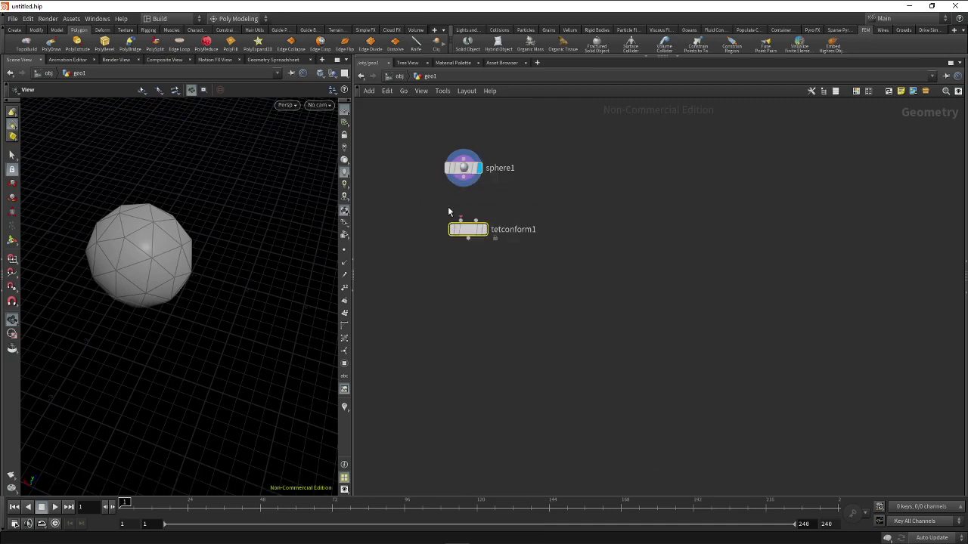
mouse_move(468, 183)
left_mouse_down()
mouse_move(464, 228)
mouse_move(460, 220)
mouse_move(471, 233)
left_mouse_up()
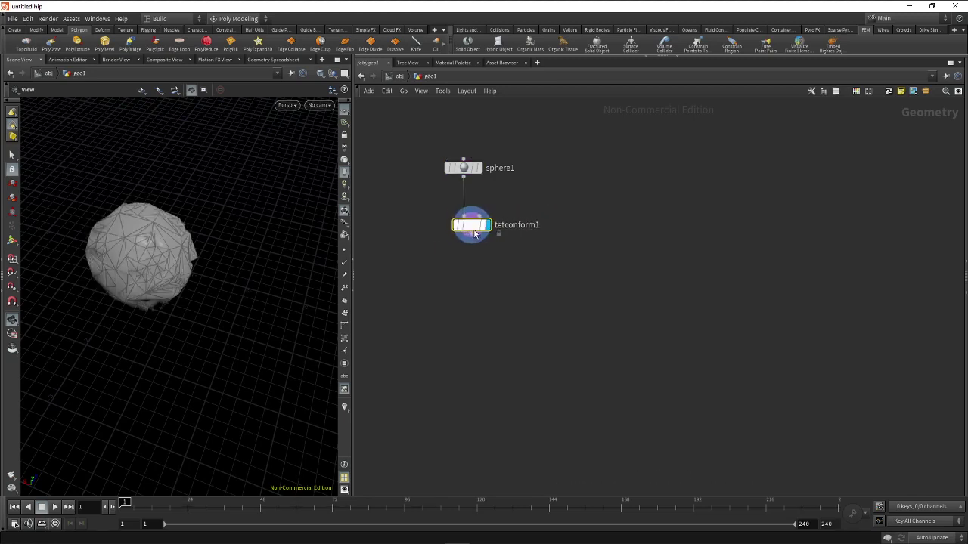
left_click_drag(436, 157, 502, 181)
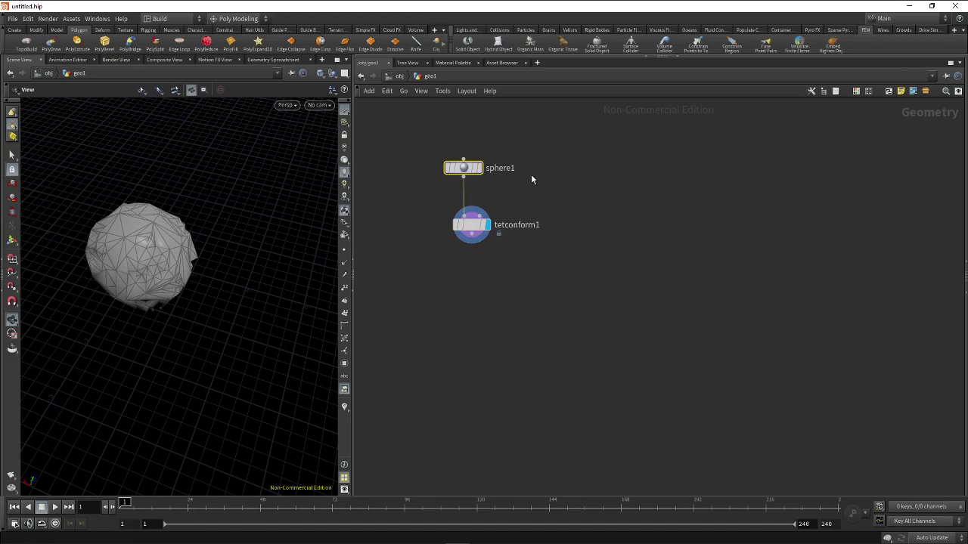
- Set sphere1's Primitive Type to Polygon and display tetconform1's result
key("p")
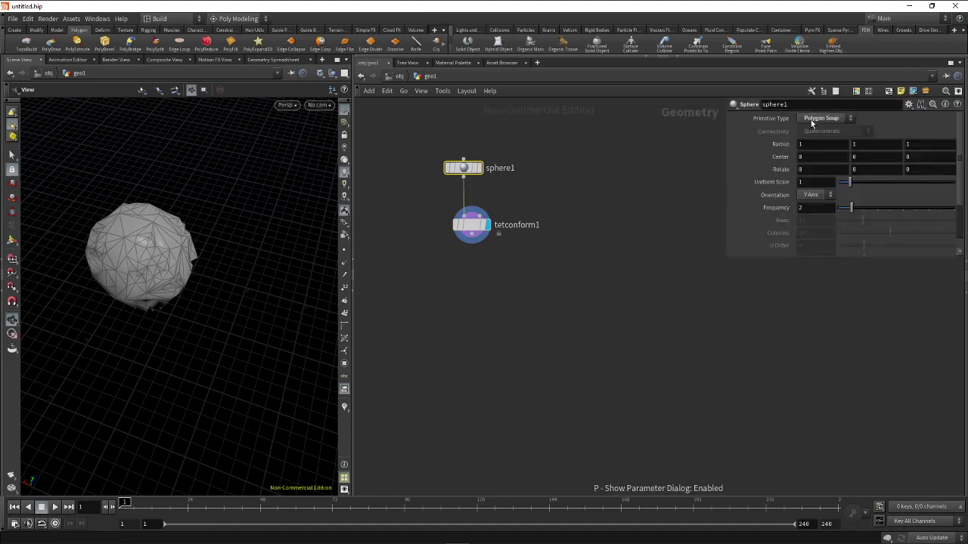
left_click(812, 121)
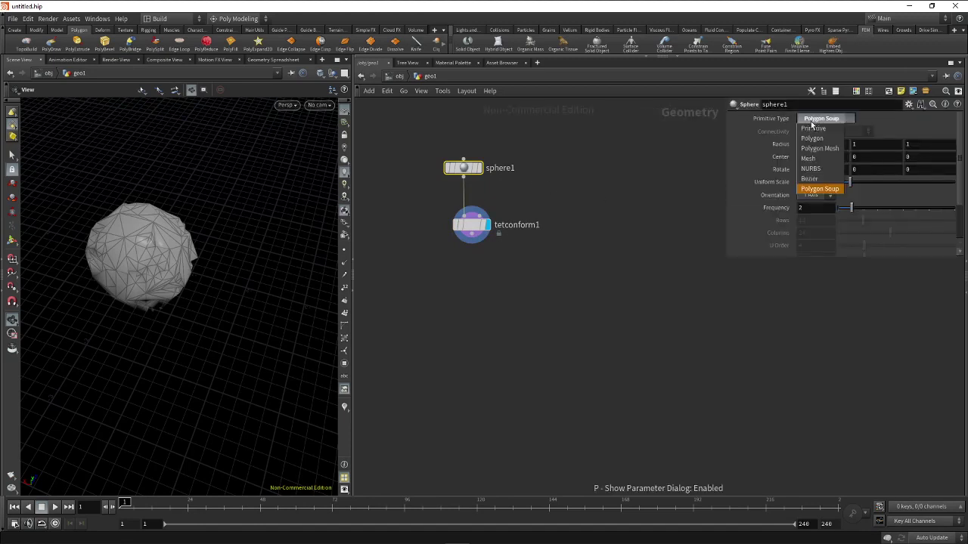
left_click(815, 139)
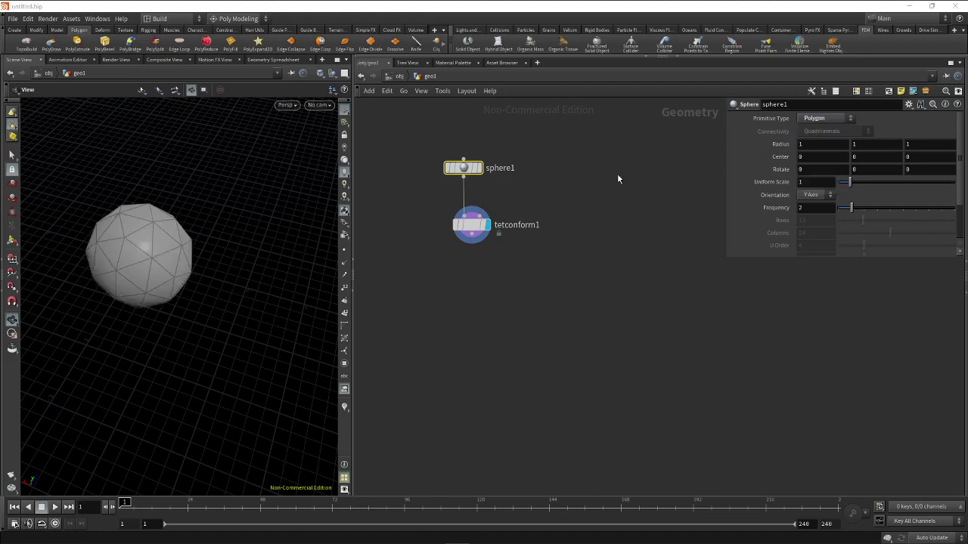
left_click(478, 168)
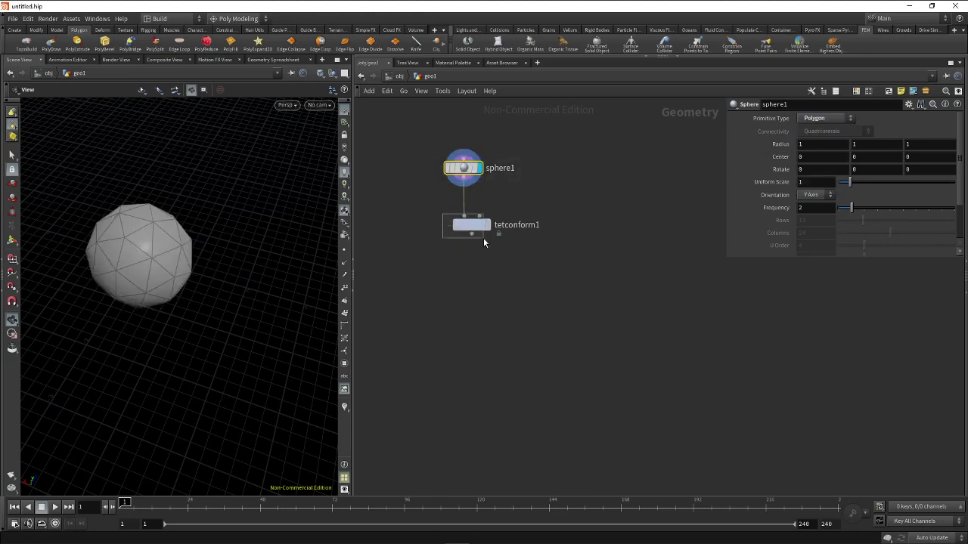
left_click(474, 226)
left_click(488, 225)
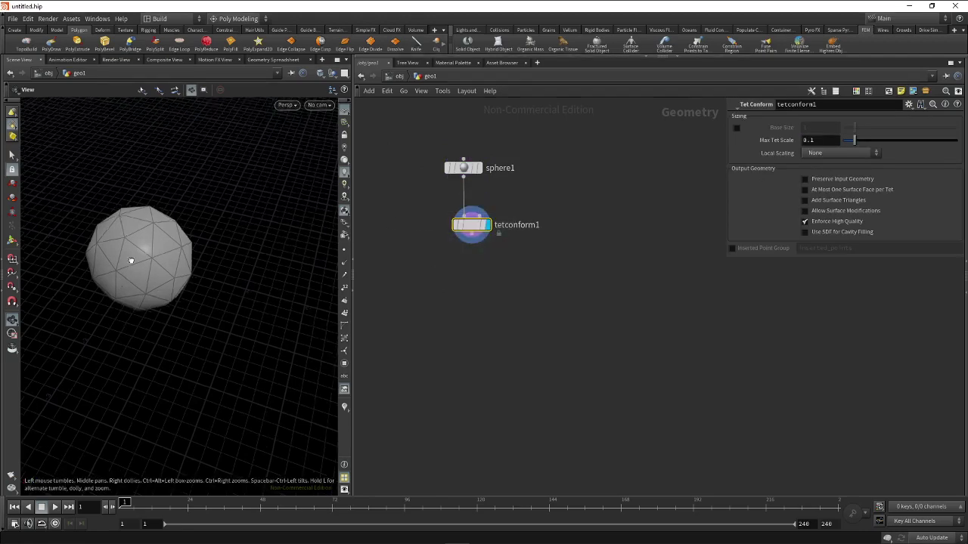
- Inspect the tetrahedral sphere in wireframe, then return to shaded display
mouse_move(130, 261)
left_mouse_down()
mouse_move(124, 250)
mouse_move(158, 277)
left_mouse_up()
right_click_drag(158, 276, 249, 270)
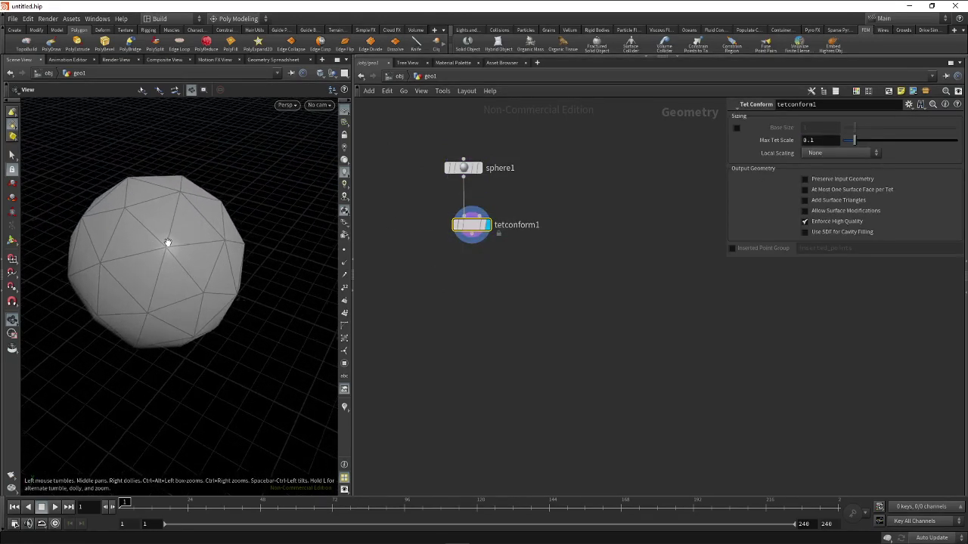
mouse_move(168, 242)
left_mouse_down()
mouse_move(173, 249)
mouse_move(151, 253)
left_mouse_up()
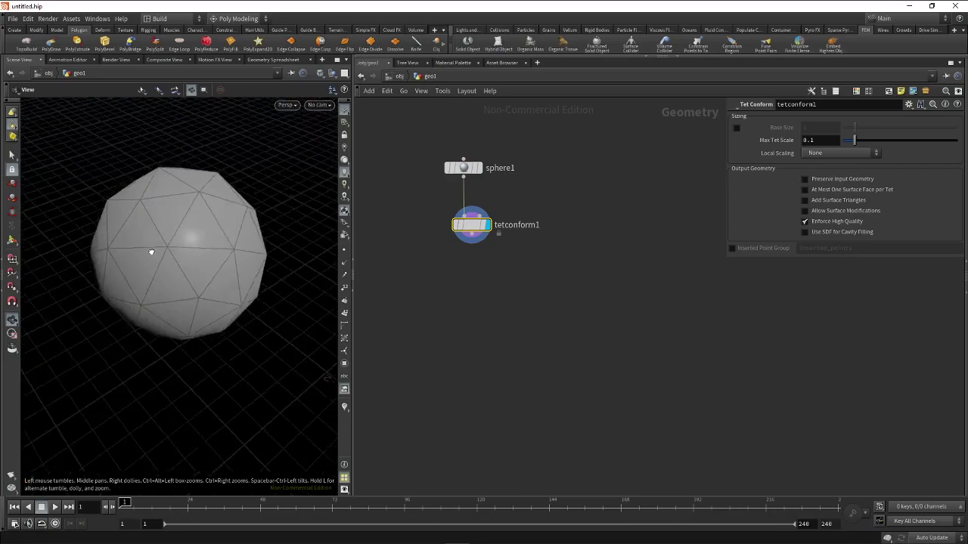
key("w")
right_click_drag(152, 253, 205, 227)
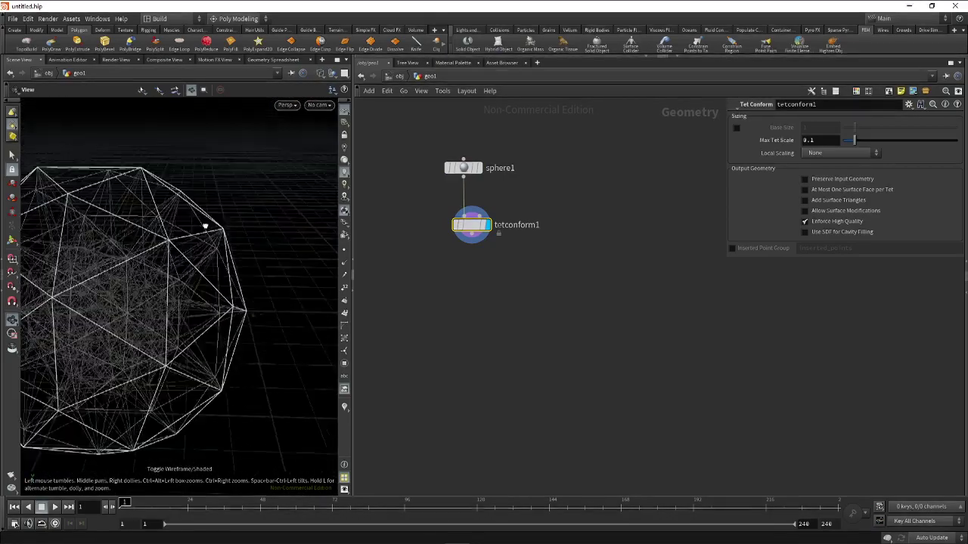
left_click_drag(205, 227, 156, 229)
right_click_drag(156, 229, 108, 232)
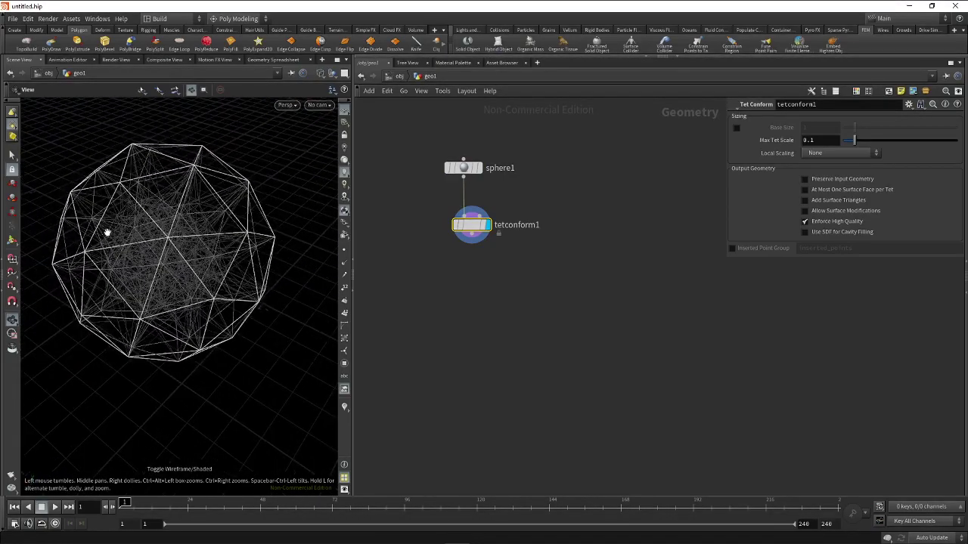
mouse_move(107, 233)
left_mouse_down()
mouse_move(119, 220)
mouse_move(136, 232)
mouse_move(129, 236)
mouse_move(186, 227)
mouse_move(197, 199)
mouse_move(237, 238)
mouse_move(182, 216)
left_mouse_up()
key("w")
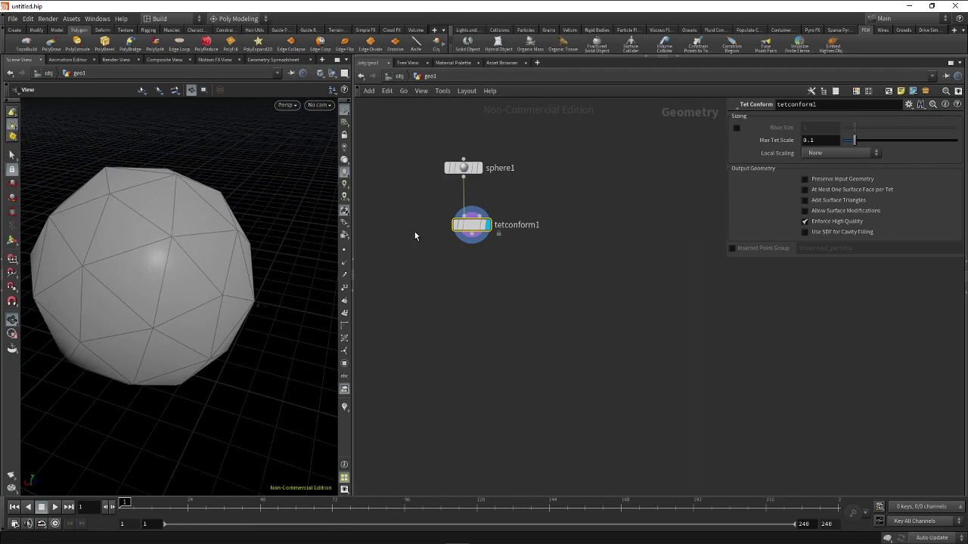
- Orbit the tetconform1 sphere from several angles, then select sphere1
left_click_drag(413, 222, 452, 234)
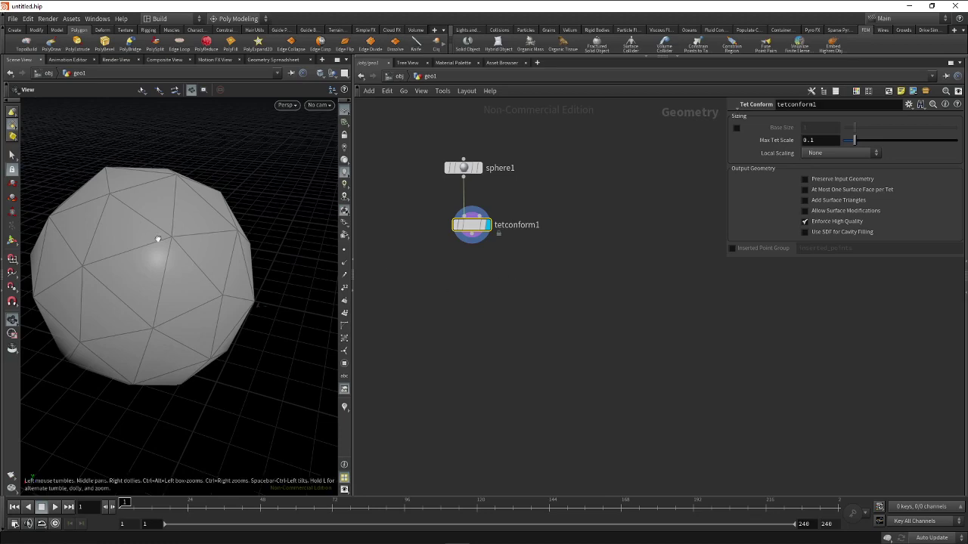
mouse_move(157, 239)
left_mouse_down()
mouse_move(146, 234)
mouse_move(203, 173)
left_mouse_up()
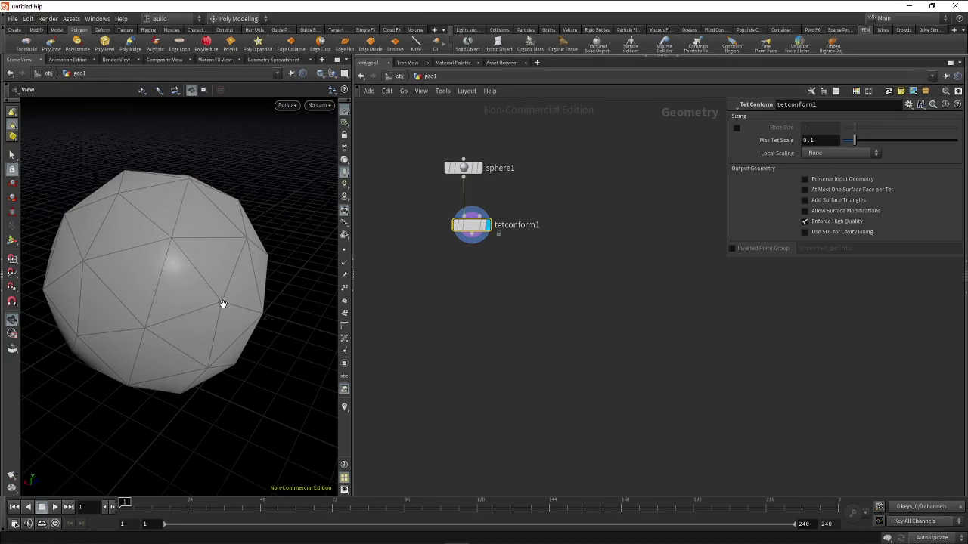
mouse_move(162, 262)
left_mouse_down()
mouse_move(166, 229)
mouse_move(190, 229)
mouse_move(139, 210)
left_mouse_up()
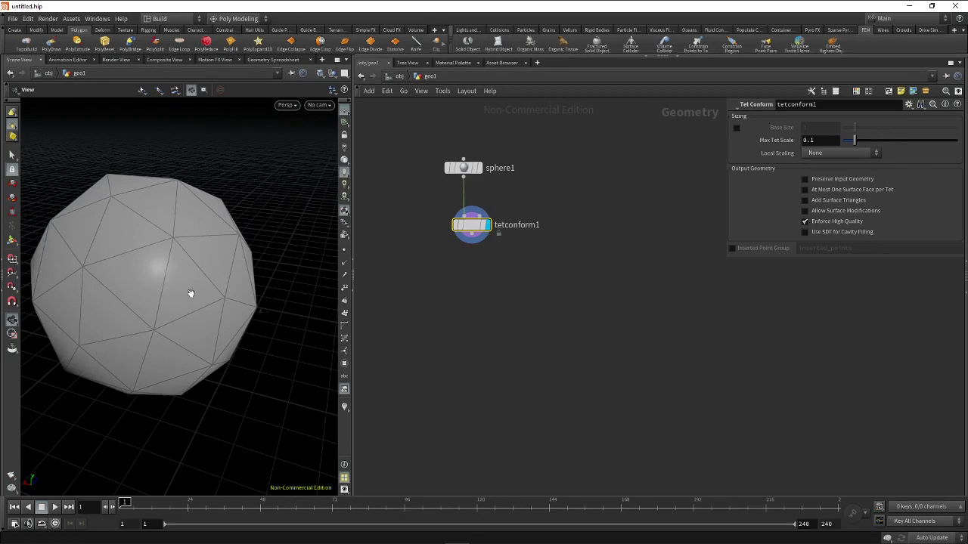
mouse_move(162, 220)
left_mouse_down()
mouse_move(146, 224)
mouse_move(168, 228)
left_mouse_up()
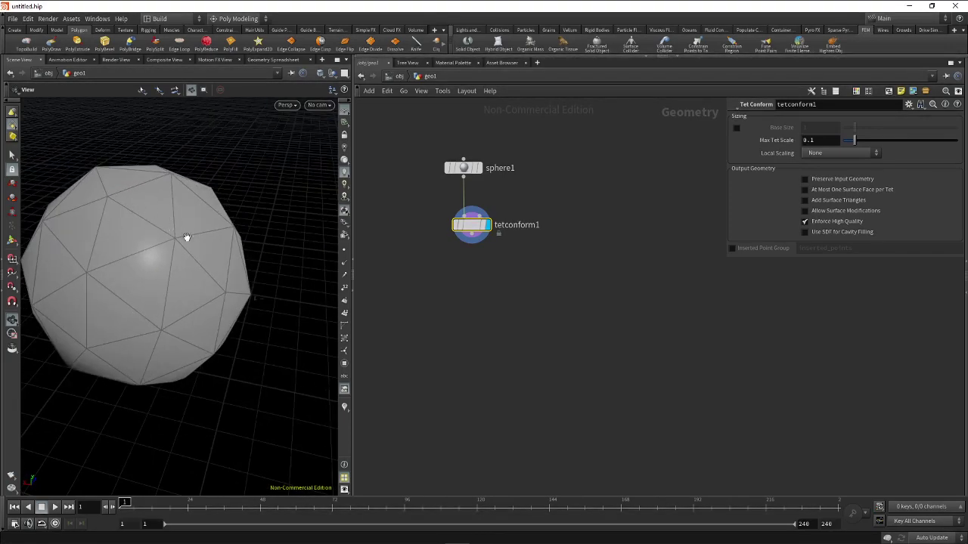
left_click_drag(526, 262, 423, 201)
left_click_drag(417, 140, 525, 176)
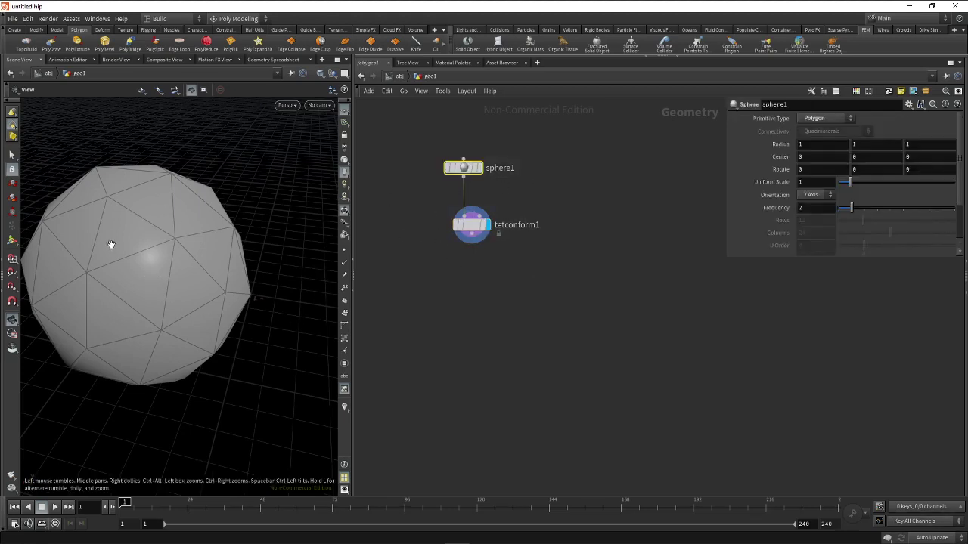
- Drag sphere1's Frequency to 4 and select tetconform1 to view the denser tetrahedral mesh
mouse_move(112, 245)
left_mouse_down()
mouse_move(143, 229)
mouse_move(98, 244)
mouse_move(233, 237)
mouse_move(189, 237)
left_mouse_up()
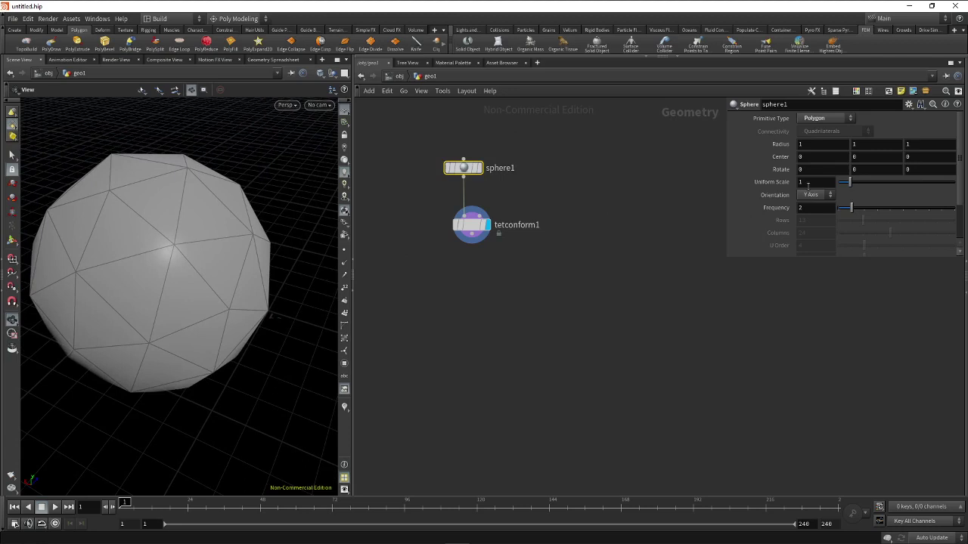
left_click_drag(851, 207, 881, 208)
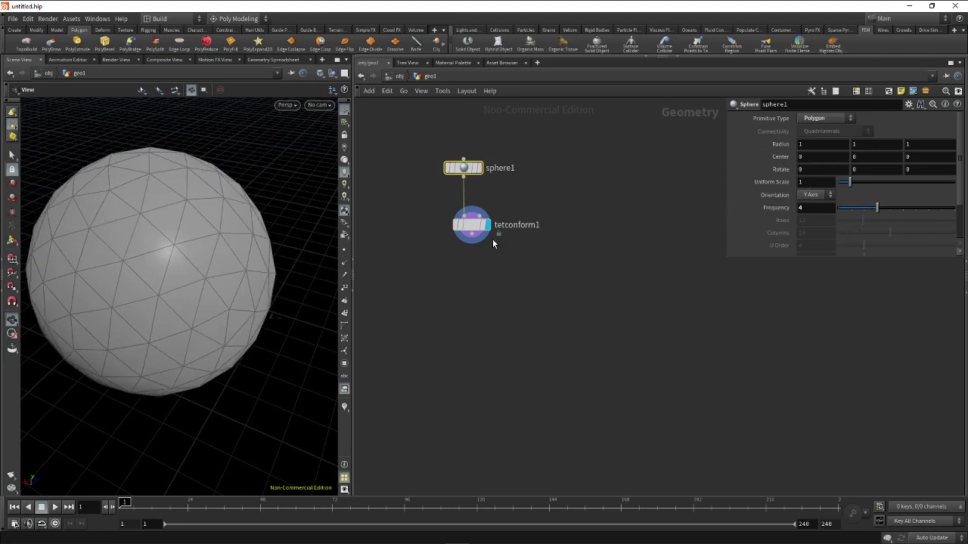
mouse_move(174, 246)
left_mouse_down()
mouse_move(145, 247)
mouse_move(204, 252)
left_mouse_up()
left_click_drag(413, 218, 511, 245)
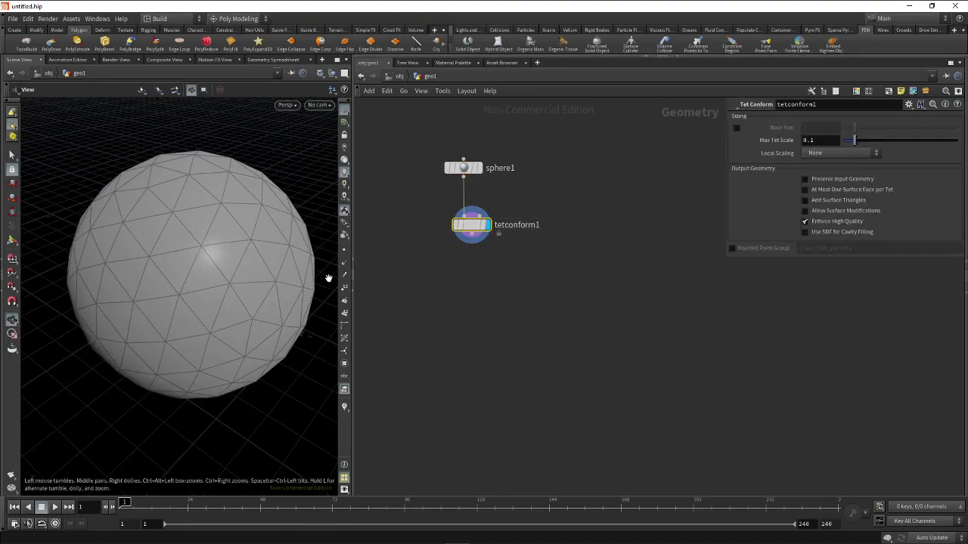
mouse_move(259, 289)
left_mouse_down()
mouse_move(250, 287)
mouse_move(272, 283)
mouse_move(251, 287)
left_mouse_up()
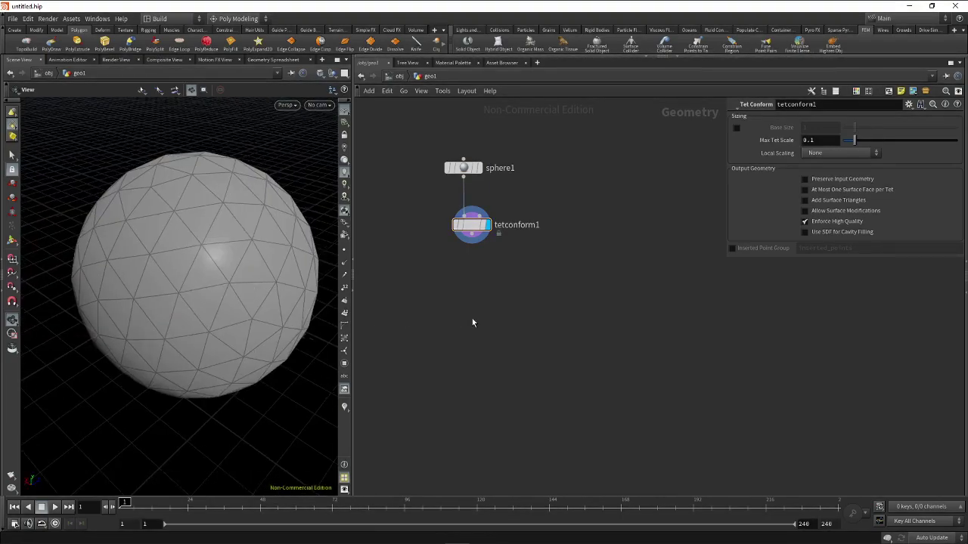
- Add a Clip node, clip1, wired from sphere1 and displayed in the viewport
key("Tab")
key("Right")
key("Return")
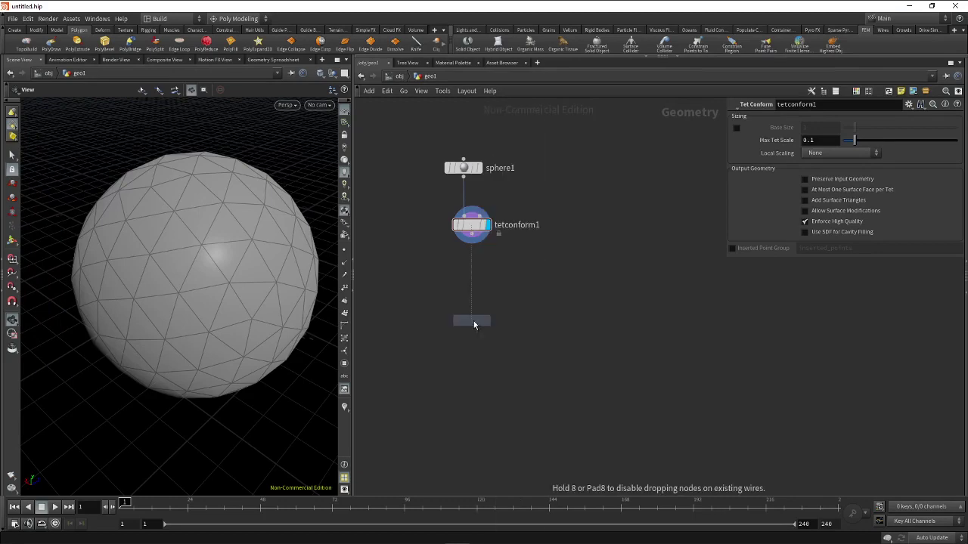
left_click(596, 194)
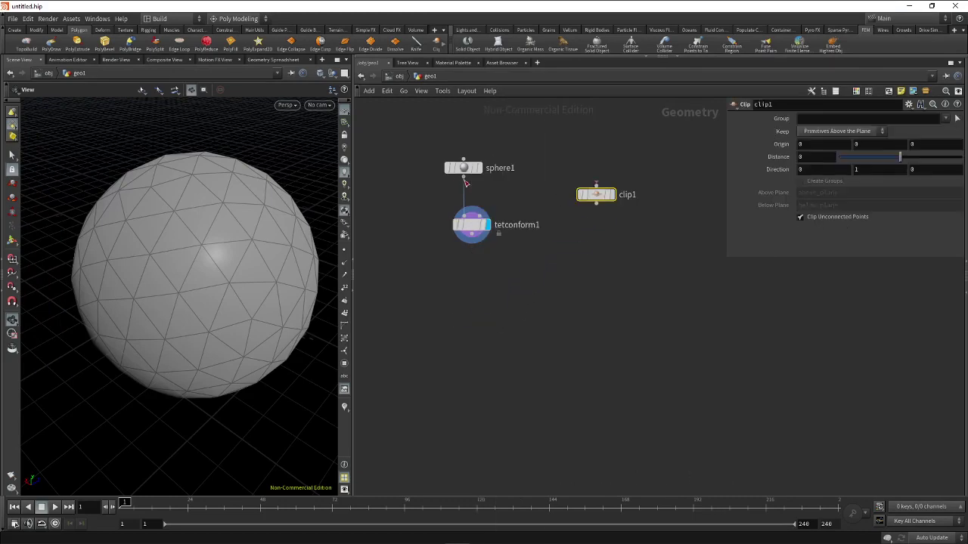
left_click_drag(465, 183, 596, 186)
left_click(611, 194)
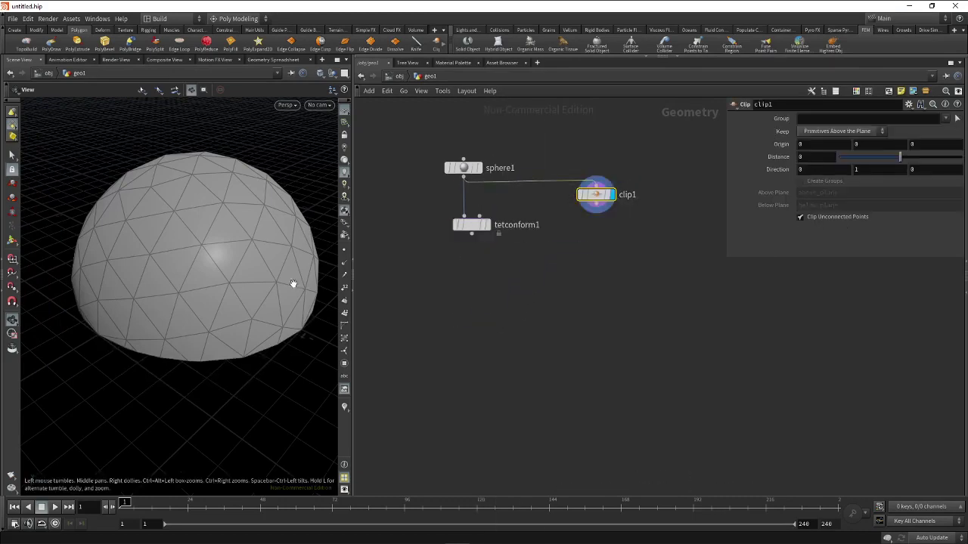
mouse_move(293, 284)
left_mouse_down()
mouse_move(244, 165)
mouse_move(220, 207)
mouse_move(237, 204)
mouse_move(190, 320)
mouse_move(186, 263)
mouse_move(275, 164)
mouse_move(190, 261)
mouse_move(332, 265)
left_mouse_up()
- Rewire clip1 below tetconform1 so the cut sphere exposes its inner tetrahedra
left_click_drag(594, 195, 469, 284)
left_click_drag(472, 235, 463, 282)
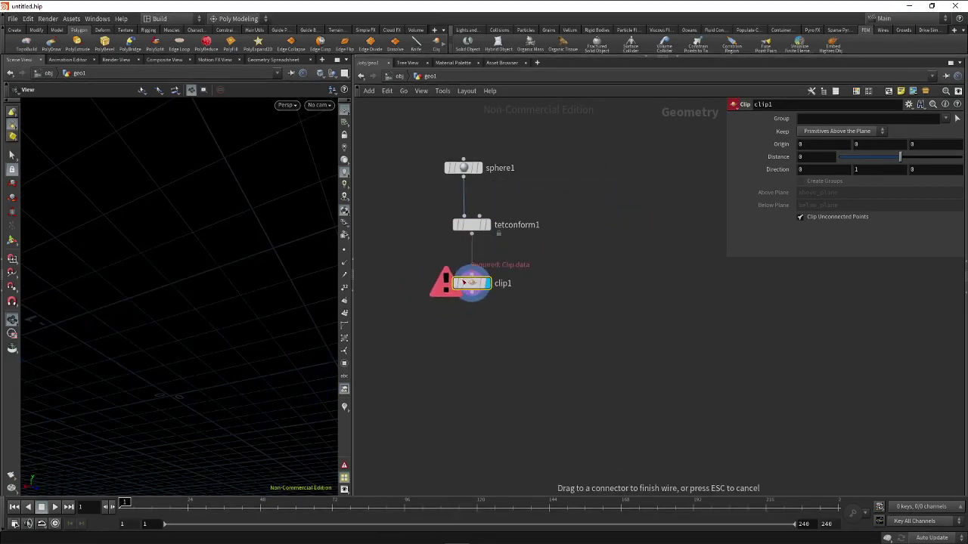
left_click(464, 282)
mouse_move(162, 356)
left_mouse_down()
mouse_move(186, 296)
mouse_move(191, 339)
mouse_move(227, 264)
mouse_move(179, 328)
mouse_move(225, 281)
mouse_move(146, 261)
mouse_move(205, 270)
mouse_move(192, 290)
mouse_move(167, 183)
mouse_move(151, 255)
mouse_move(156, 237)
mouse_move(340, 301)
left_mouse_up()
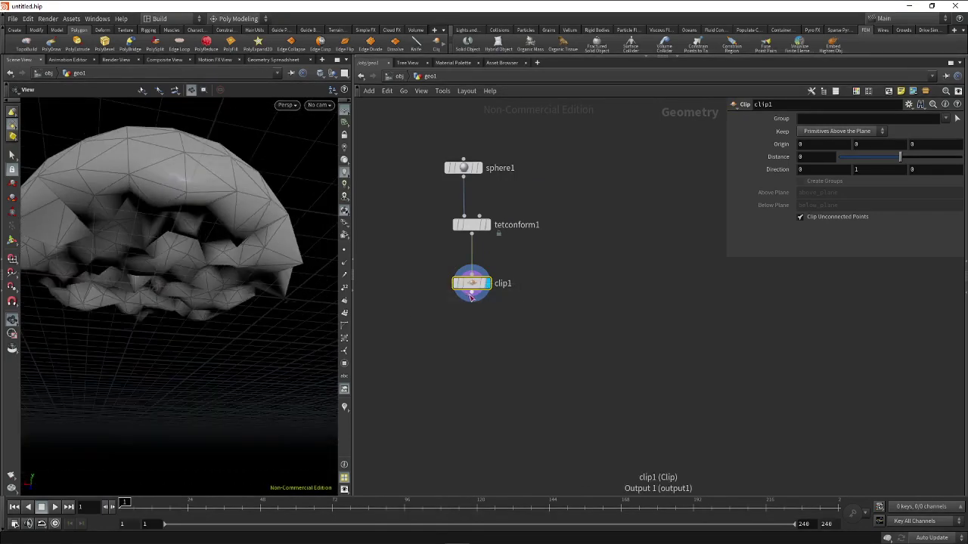
left_click_drag(465, 283, 585, 285)
key("Tab")
- Add a For-Each block, check tetconform1's geometry info, then delete both for-each nodes
type("for")
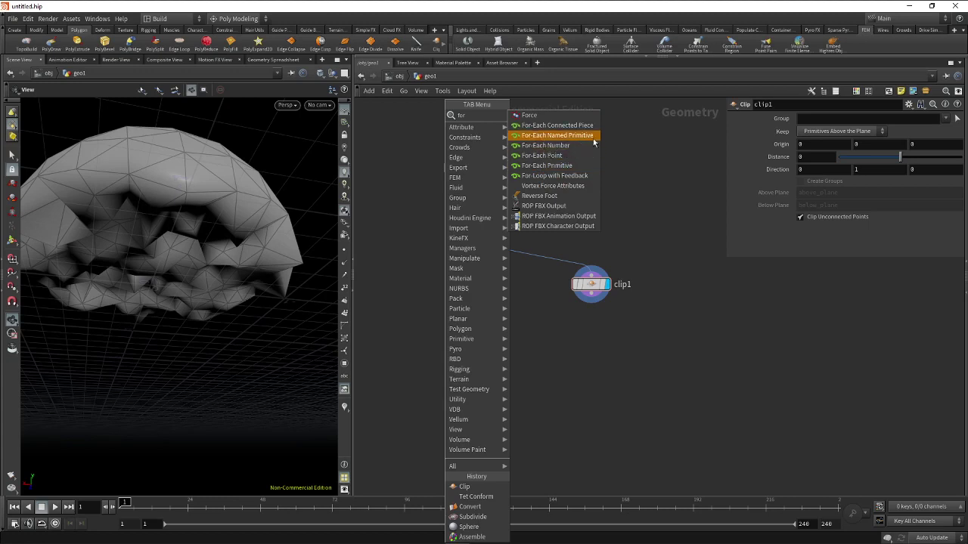
left_click(541, 155)
left_click(462, 297)
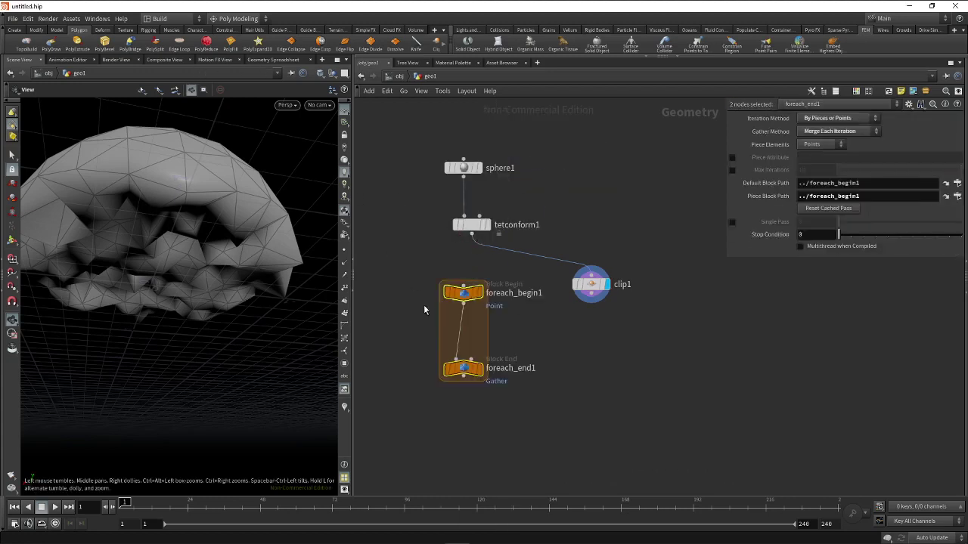
left_click(443, 224)
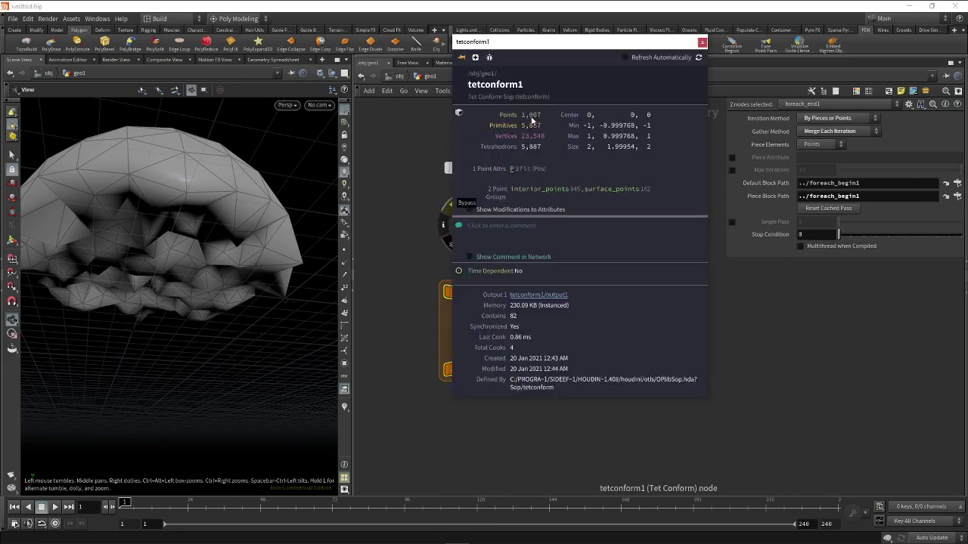
left_click(701, 43)
left_click_drag(410, 277, 497, 373)
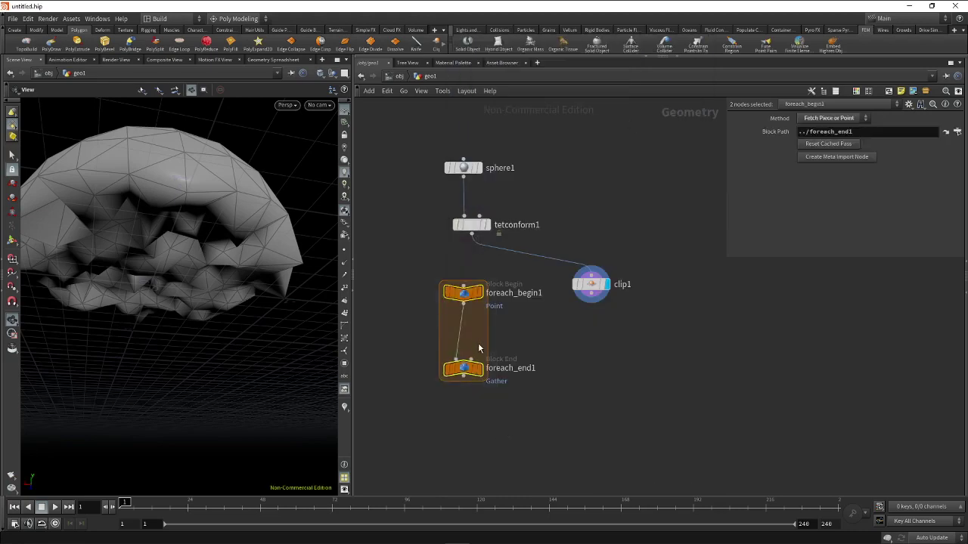
key("Delete")
- Add a For-Each Primitive loop, wire tetconform1 into foreach_begin1 and display foreach_end1
key("Tab")
type("for")
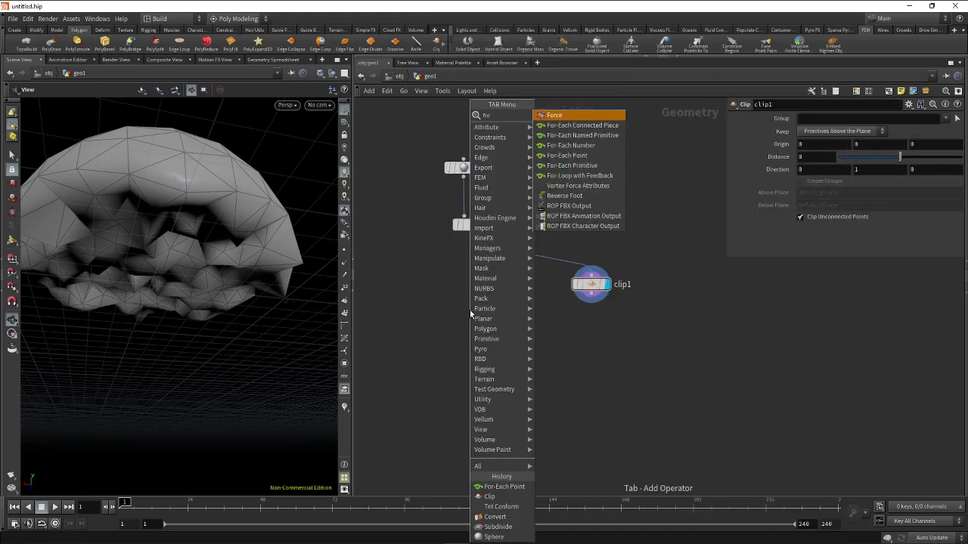
left_click(572, 165)
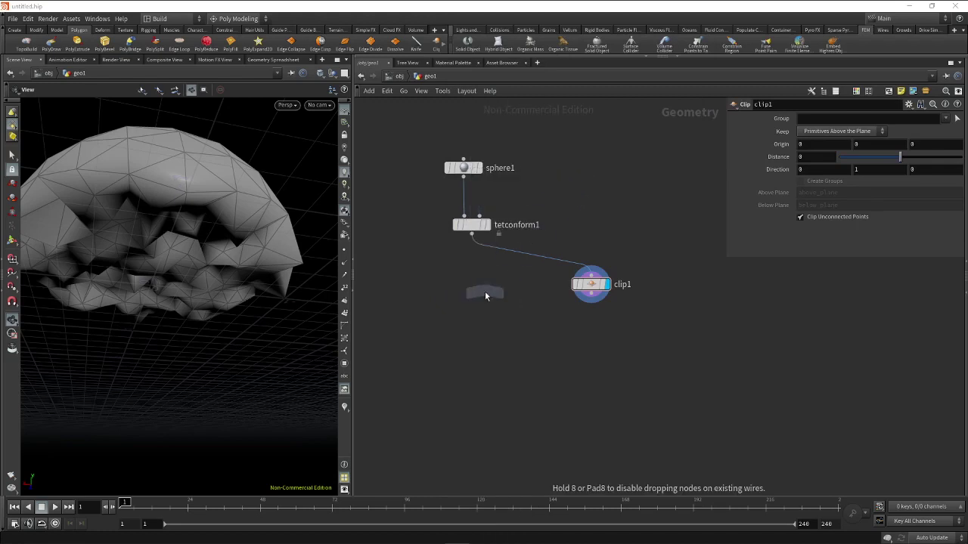
left_click(486, 296)
left_click_drag(472, 234, 484, 285)
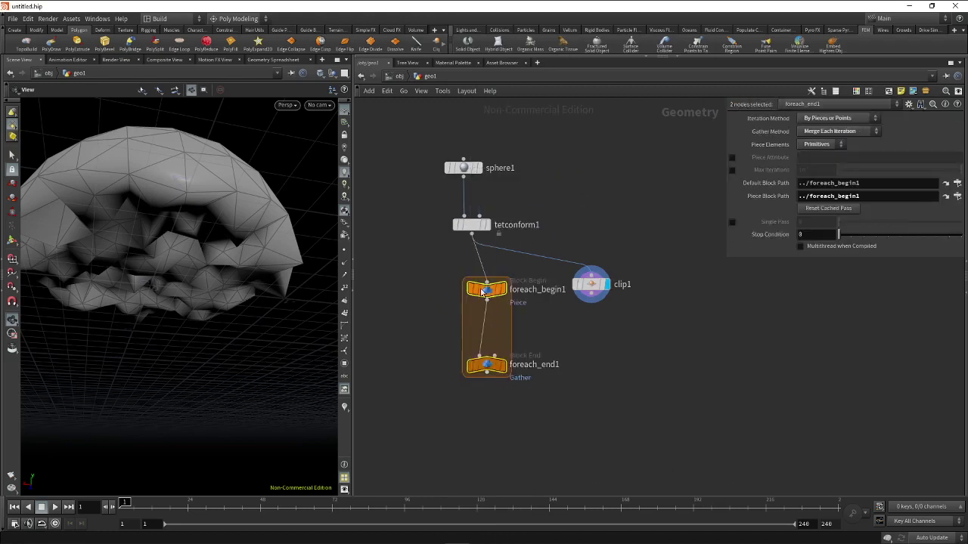
left_click(502, 365)
left_click_drag(539, 398, 422, 357)
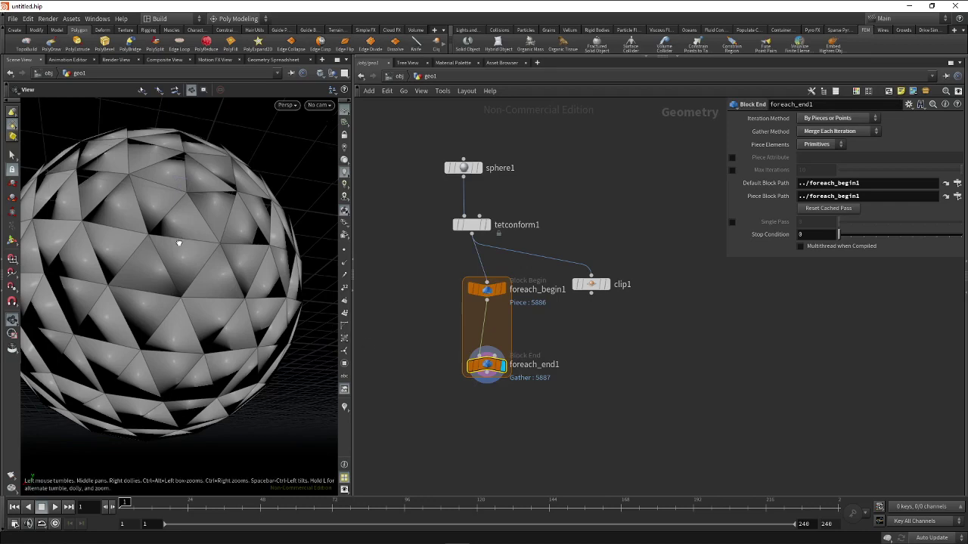
mouse_move(180, 243)
left_mouse_down()
mouse_move(162, 270)
mouse_move(190, 255)
left_mouse_up()
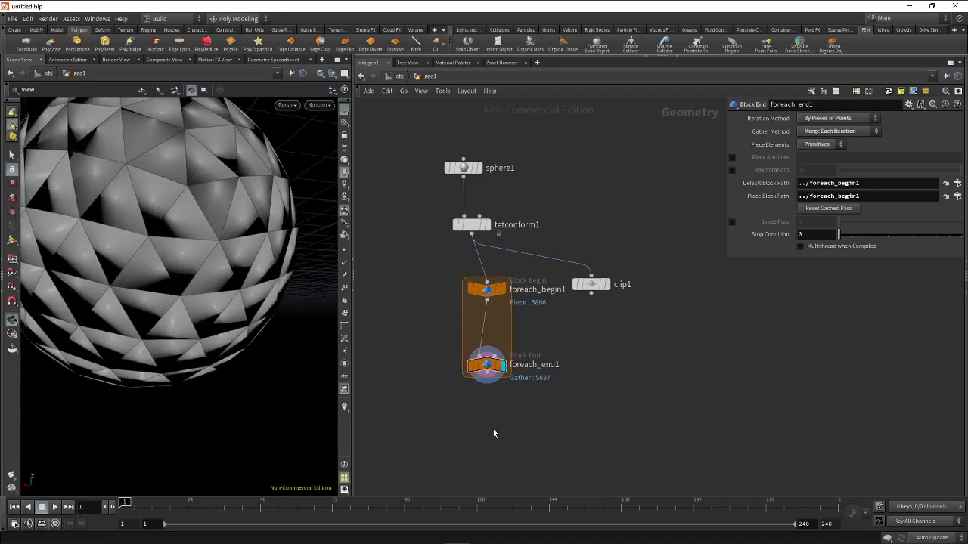
- Add explodedview1 below foreach_end1, wire the loop into it, display it and orbit the pieces
key("Tab")
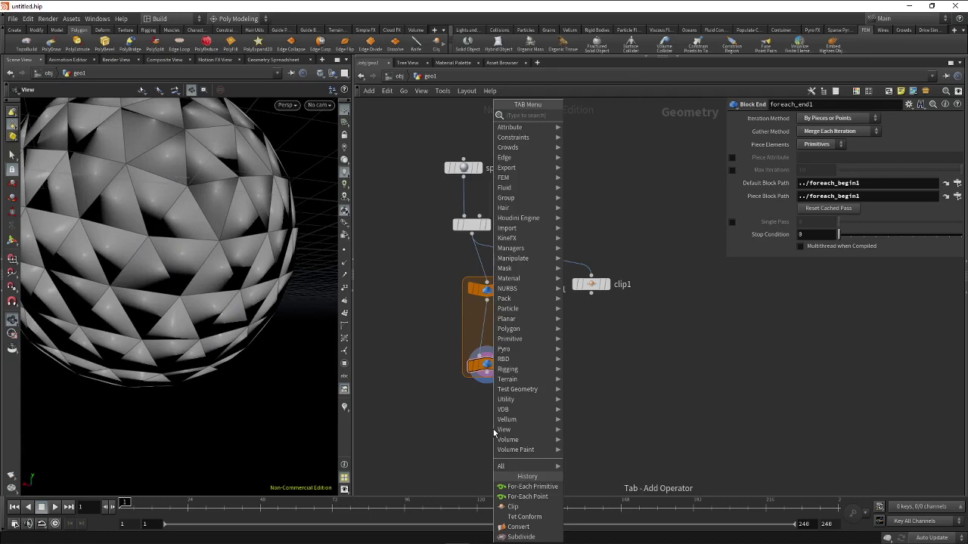
type("ep")
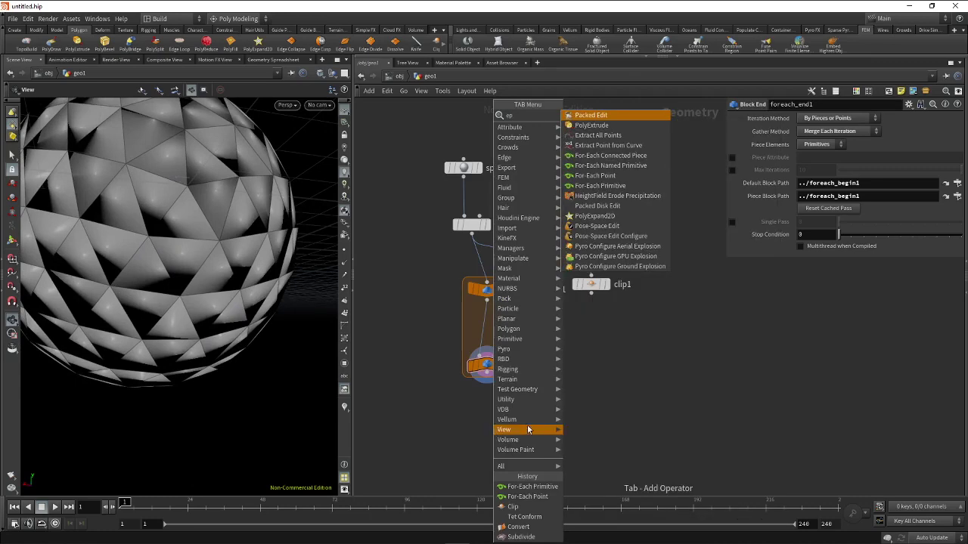
key("BackSpace")
key("BackSpace")
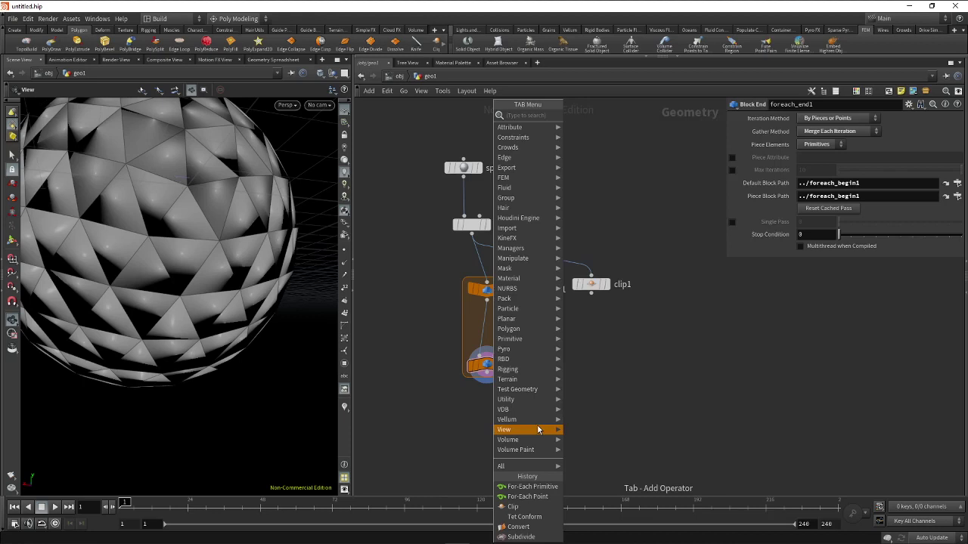
type("ex v")
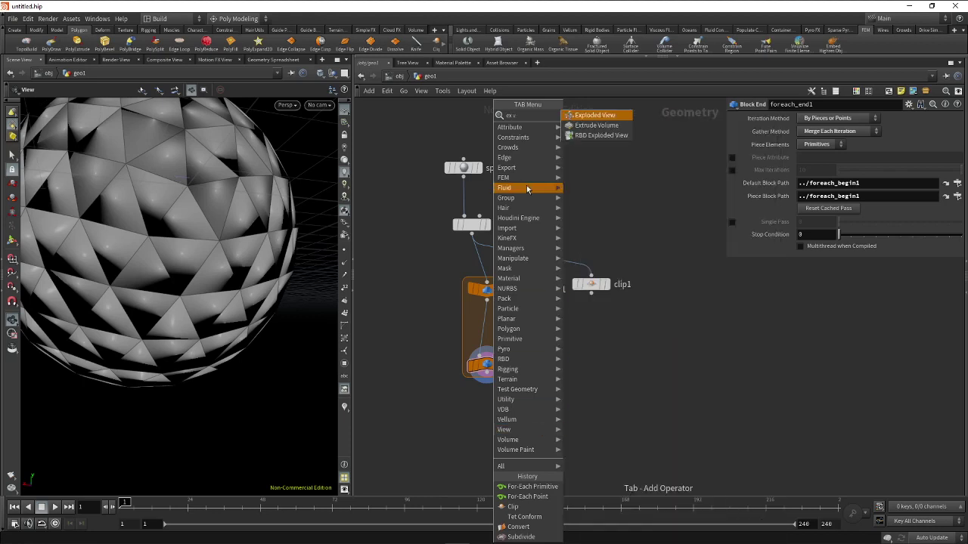
key("Return")
left_click(493, 418)
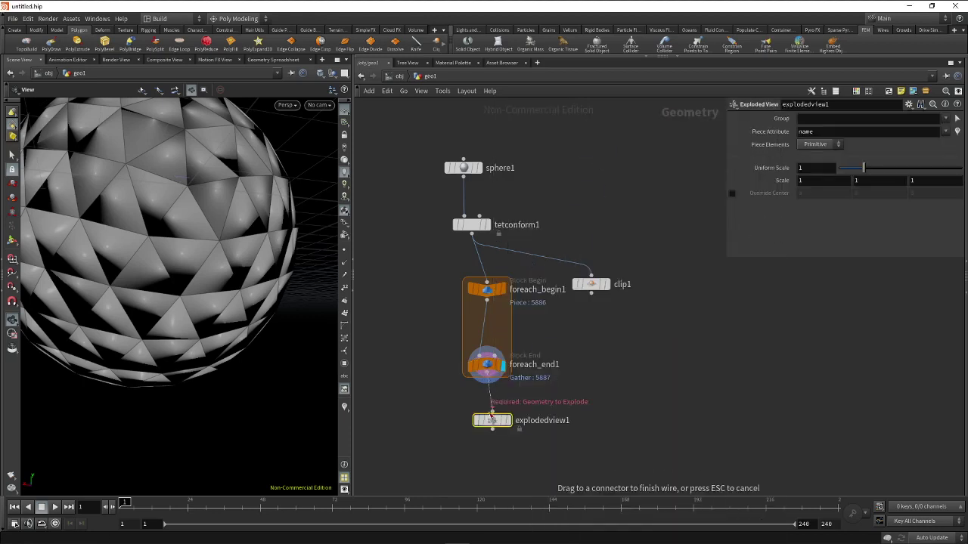
left_click(492, 415)
left_click(508, 420)
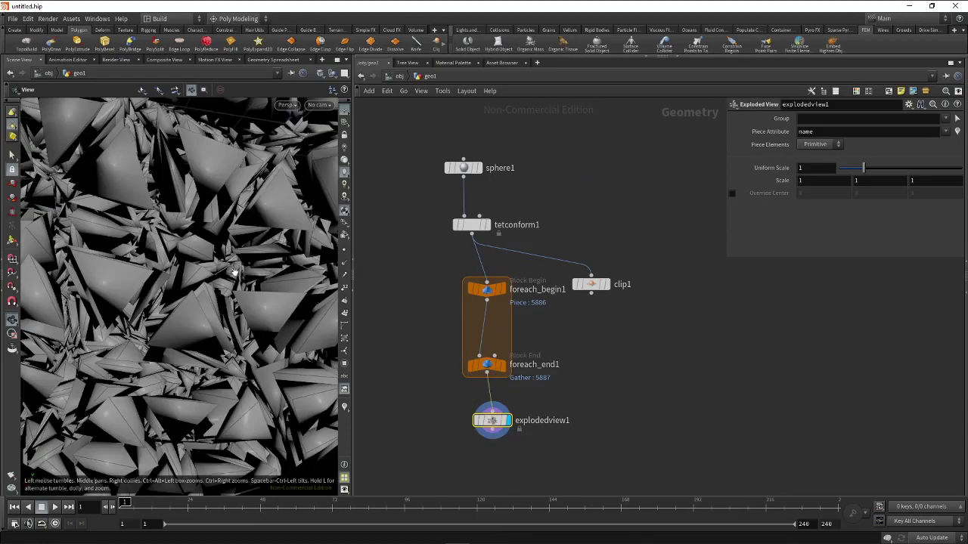
scroll(234, 272, "down", 8)
left_click_drag(234, 273, 143, 287)
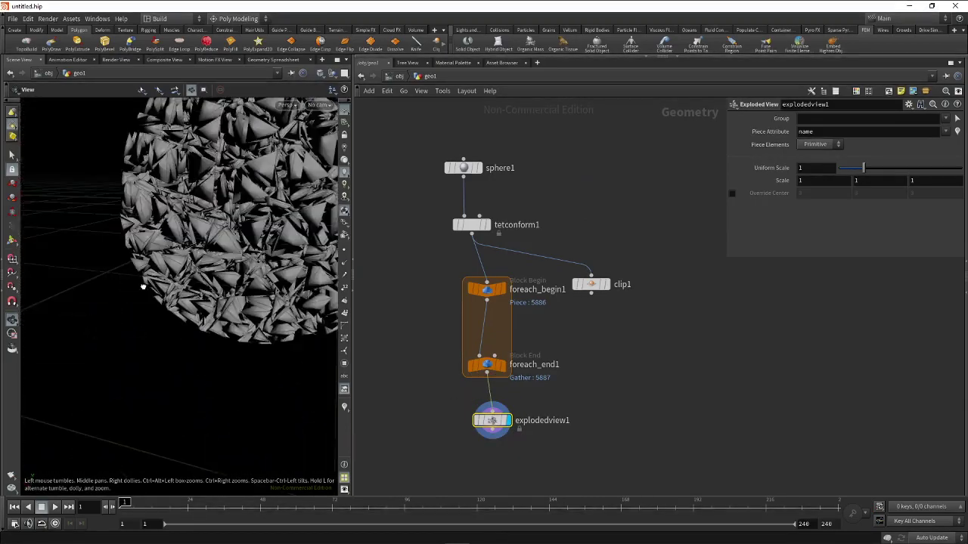
scroll(143, 287, "up", 5)
scroll(174, 280, "up", 3)
scroll(211, 266, "down", 5)
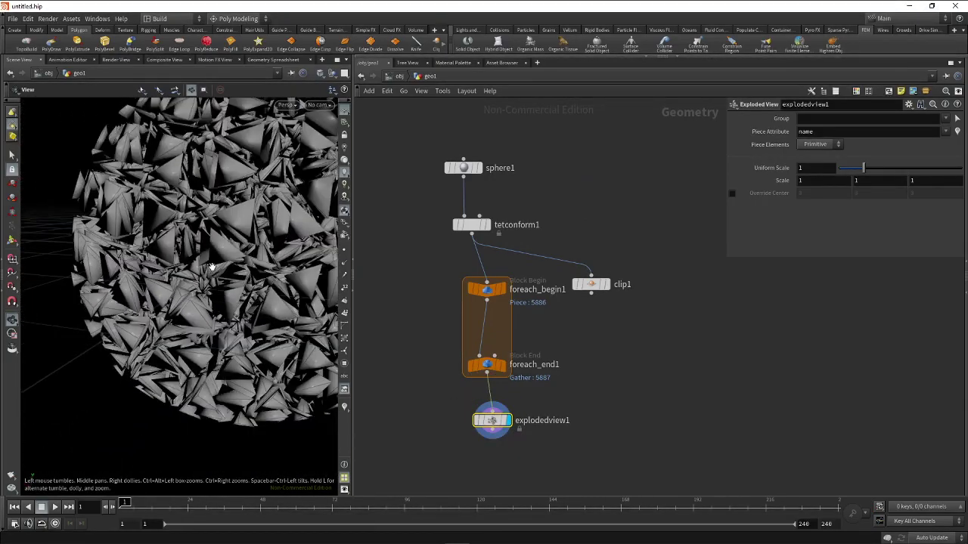
left_click_drag(212, 266, 227, 227)
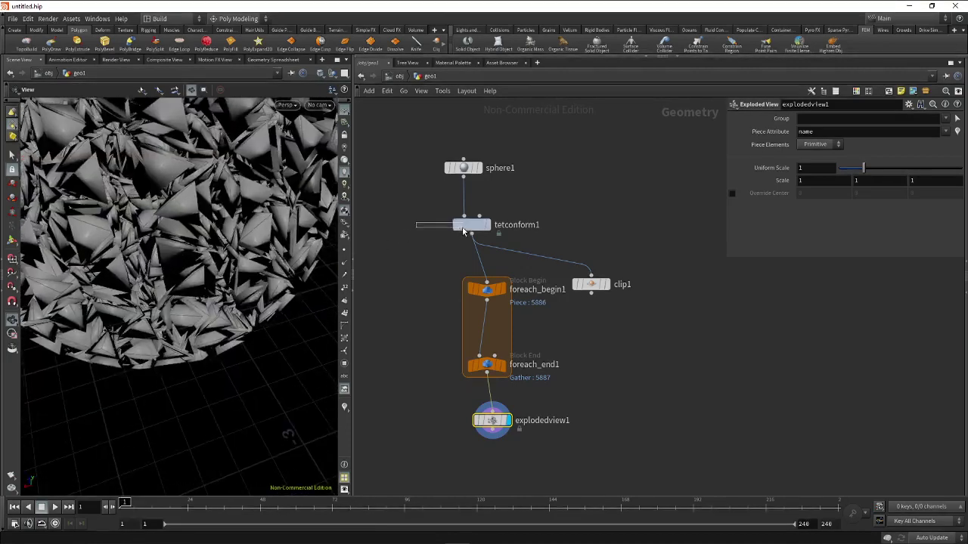
- Drop sphere1's Frequency from 4 through 2 to 1, then orbit around the larger exploded tetrahedra
left_click(463, 227)
left_click(499, 168)
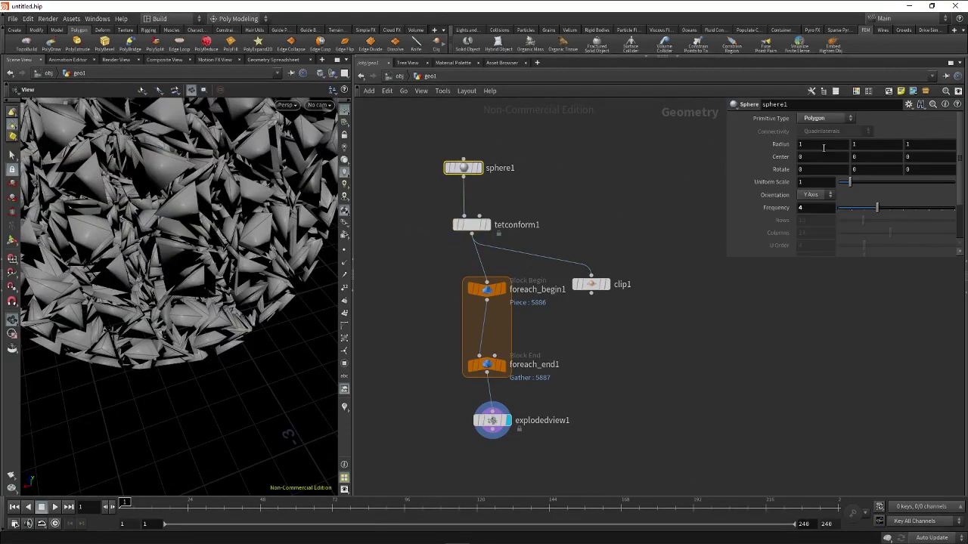
left_click_drag(877, 207, 838, 208)
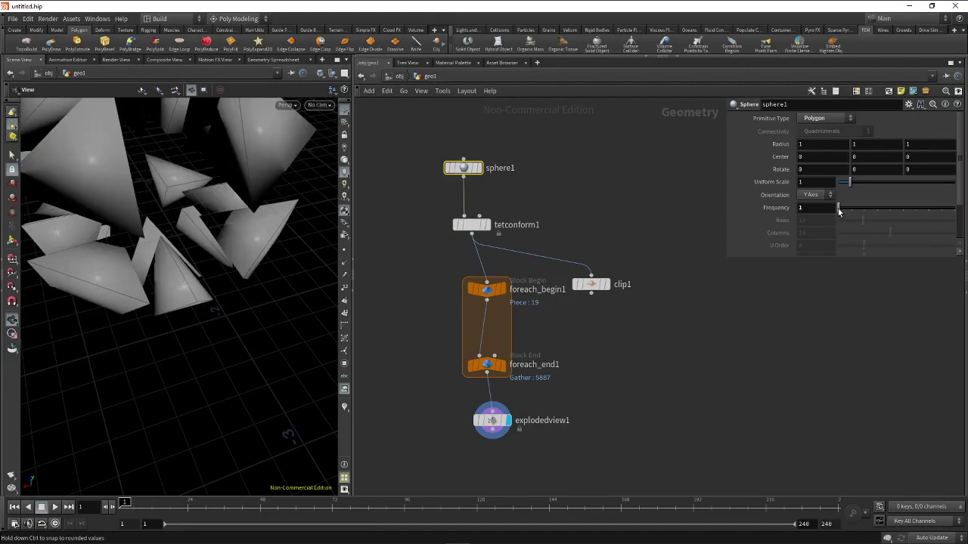
mouse_move(212, 226)
left_mouse_down()
mouse_move(159, 168)
mouse_move(148, 275)
mouse_move(103, 255)
mouse_move(128, 273)
left_mouse_up()
scroll(159, 168, "down", 5)
mouse_move(209, 282)
left_mouse_down()
mouse_move(232, 255)
mouse_move(211, 240)
mouse_move(205, 303)
mouse_move(179, 276)
left_mouse_up()
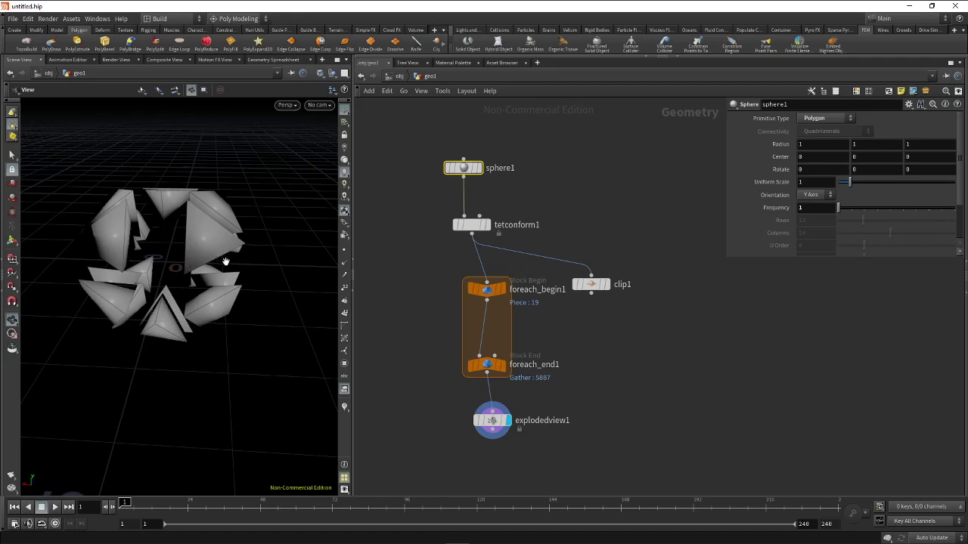
mouse_move(310, 318)
left_mouse_down()
mouse_move(157, 240)
mouse_move(181, 260)
mouse_move(171, 242)
left_mouse_up()
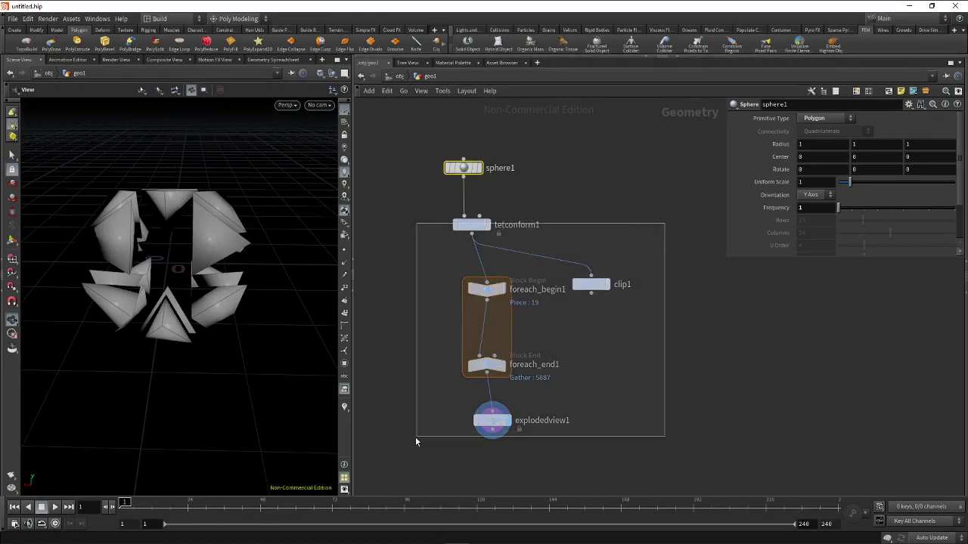
- Delete the five nodes below sphere1 and resize the floating parameter panel
left_click_drag(653, 230, 411, 437)
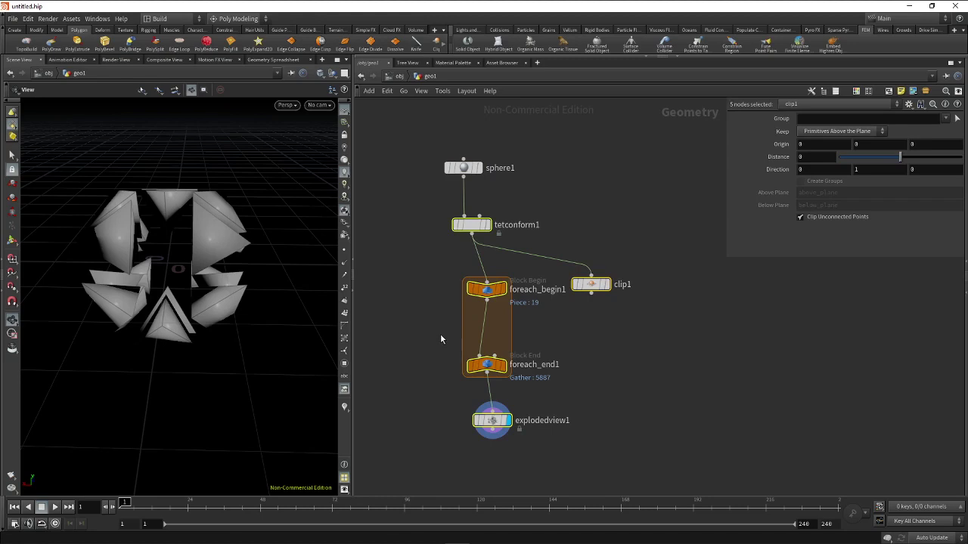
key("Delete")
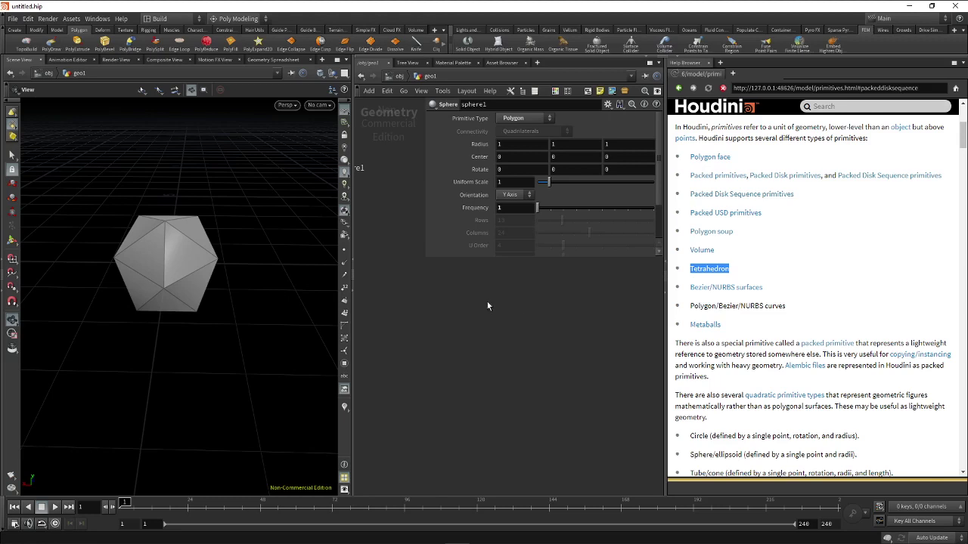
left_click_drag(424, 257, 465, 284)
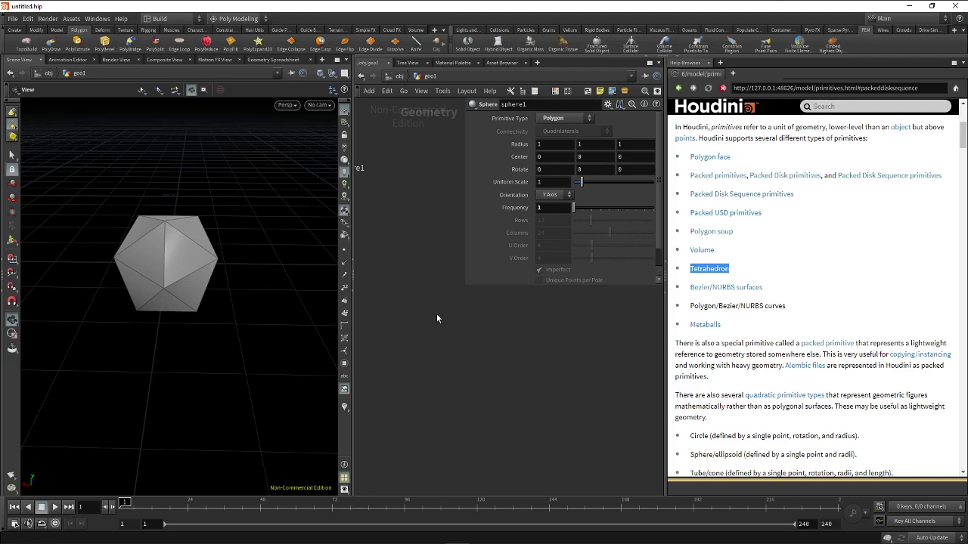
left_click_drag(421, 231, 519, 341)
left_click_drag(468, 285, 530, 324)
left_click_drag(434, 219, 510, 327)
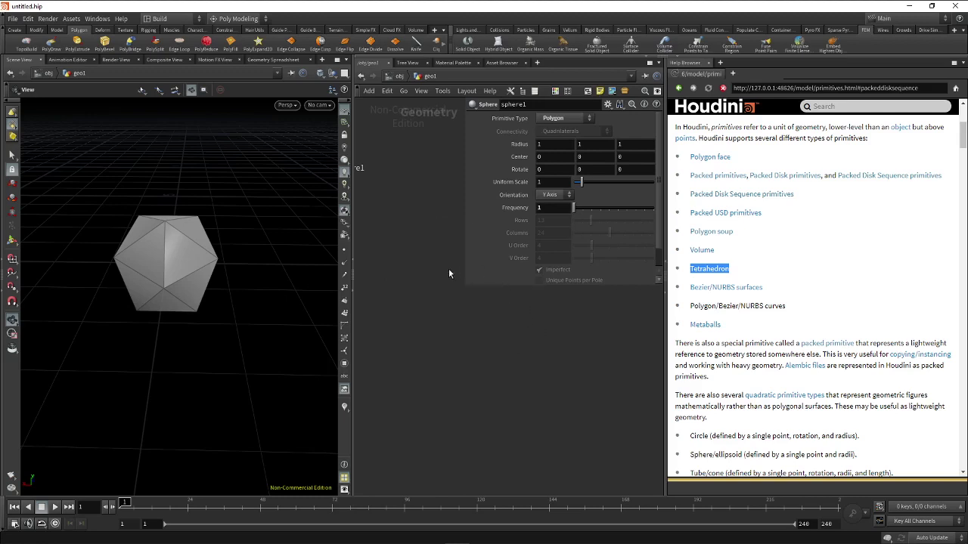
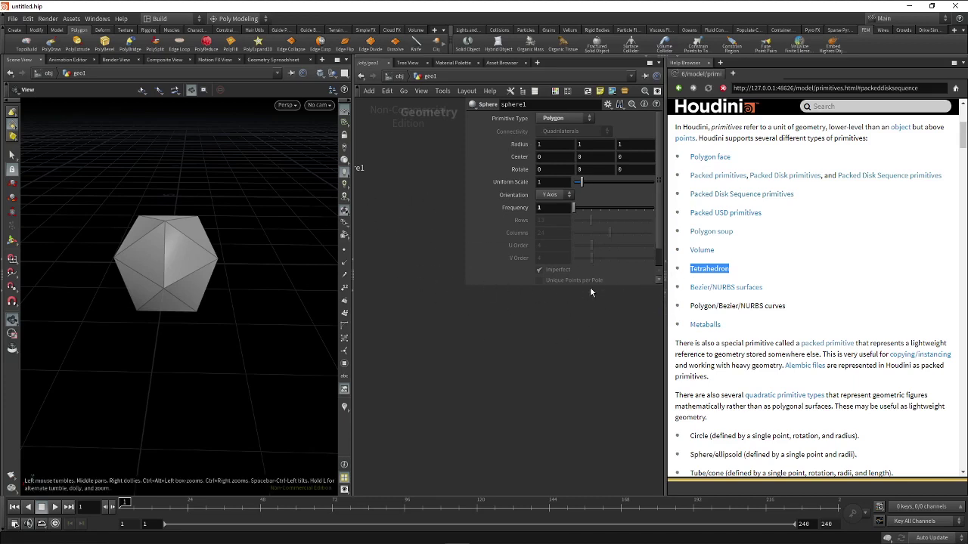
- Close the help browser and delete the sphere1 node
left_click(666, 295)
left_click_drag(515, 145, 442, 182)
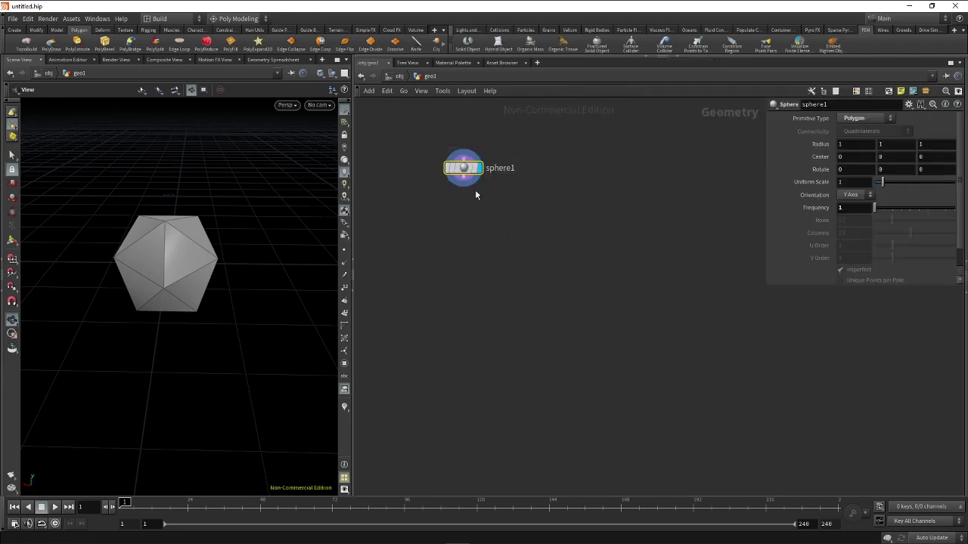
key("Delete")
- Search 'me' in the node menu twice, adding then deleting the wrong nodes, such as MetaGroups
key("Tab")
type("me")
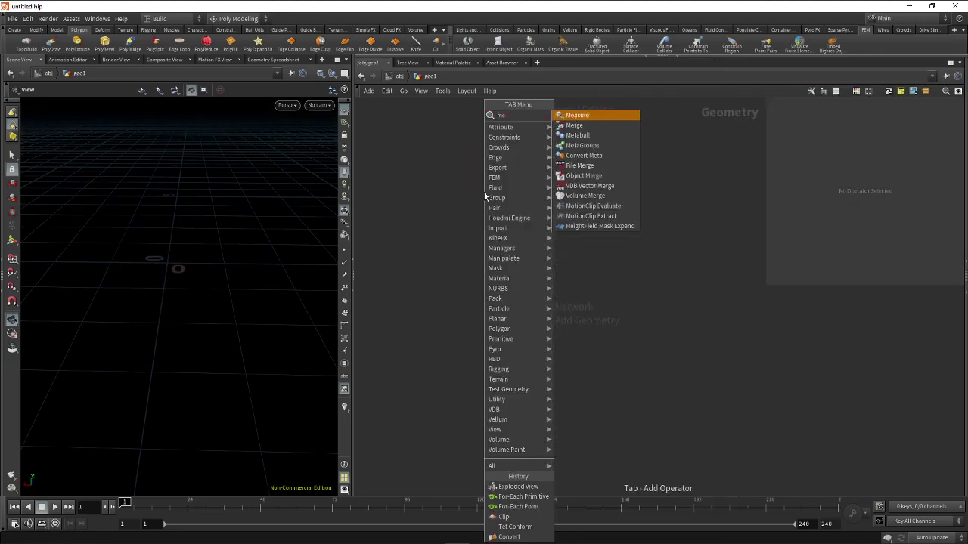
left_click(580, 146)
left_click(504, 193)
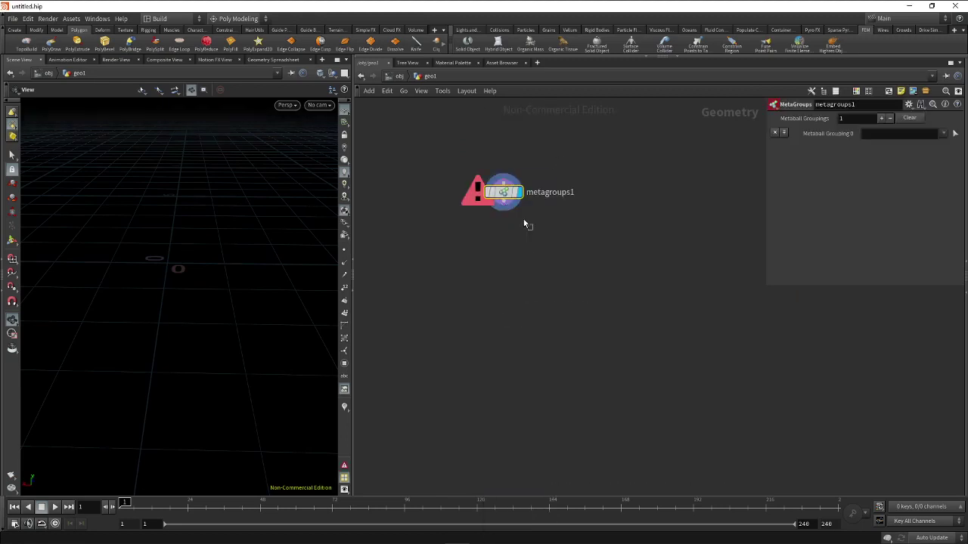
key("Delete")
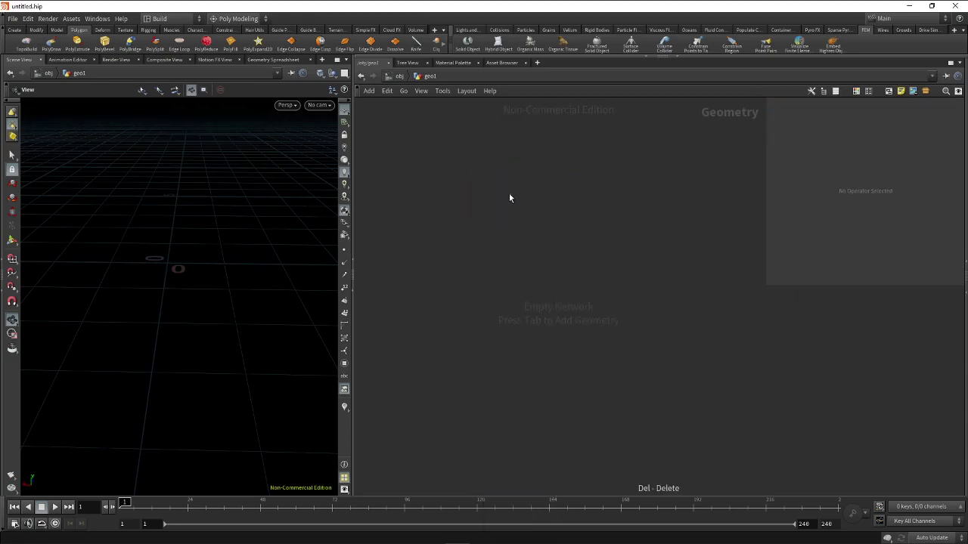
key("Tab")
type("me")
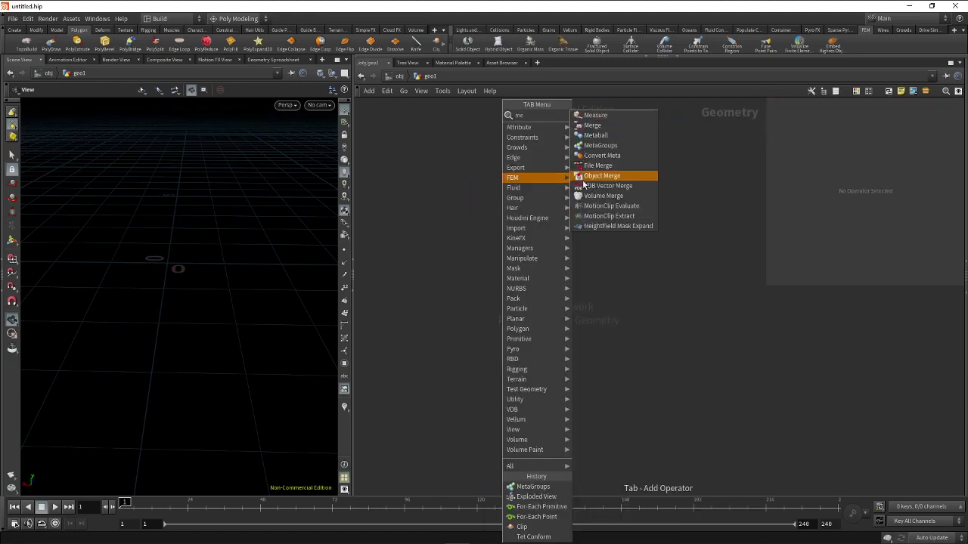
left_click(616, 133)
left_click(499, 203)
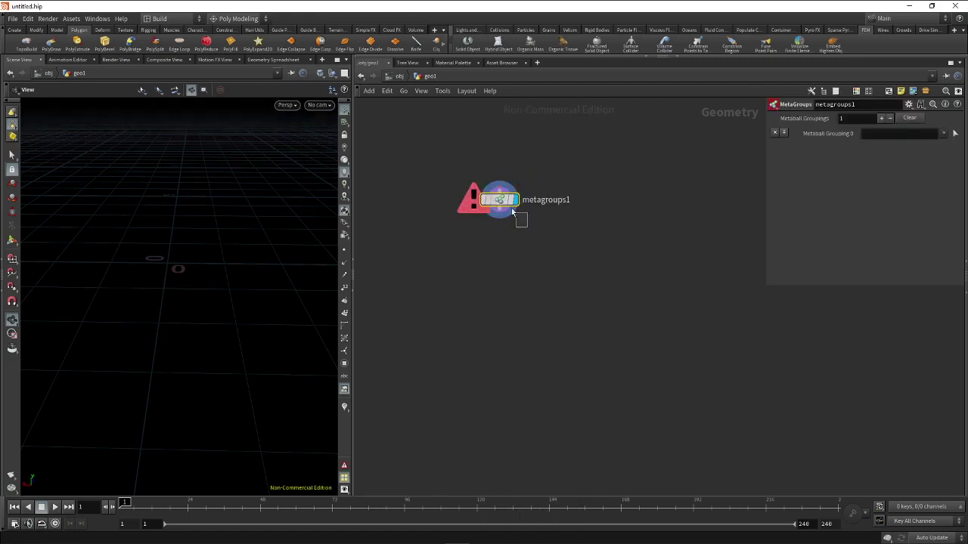
key("Delete")
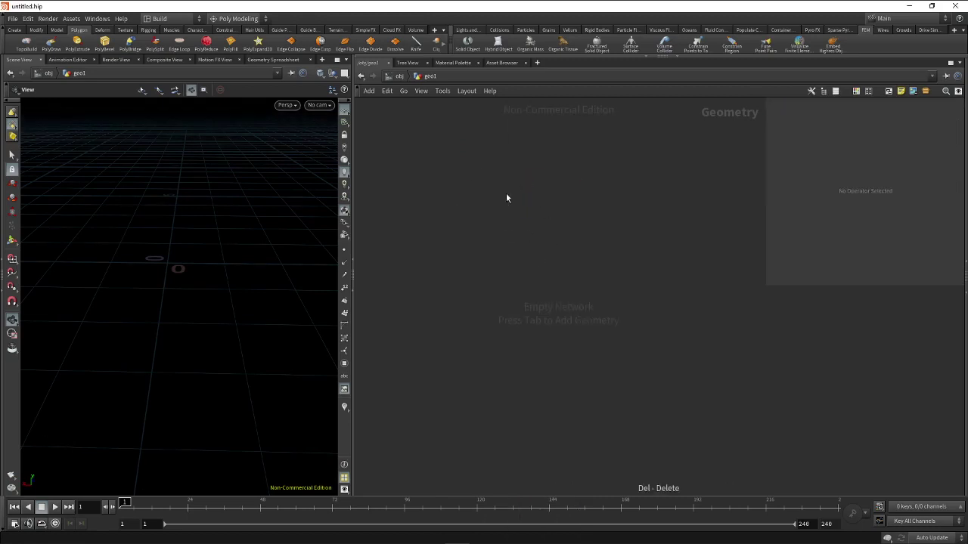
- Pick Metaball from the 'me' search results
key("Tab")
type("me")
key("Down")
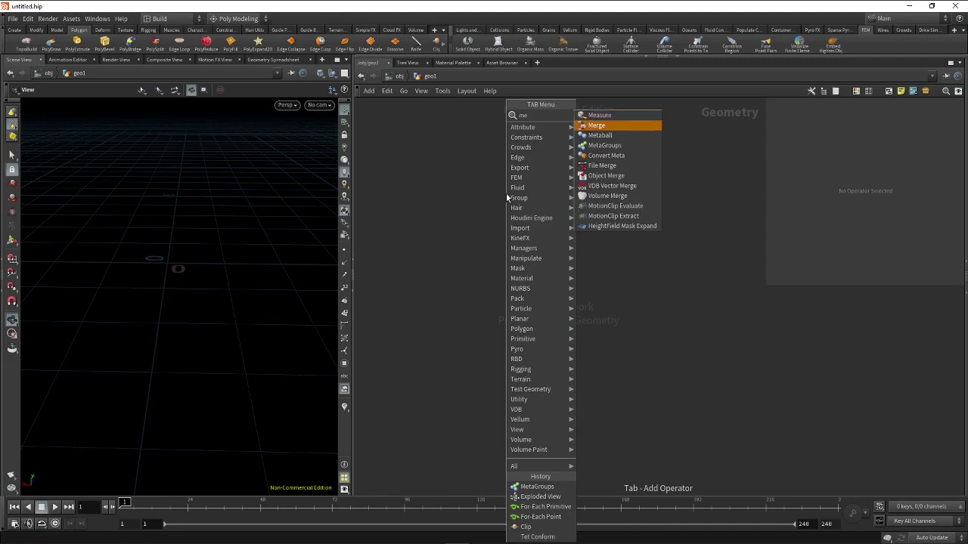
key("Down")
key("Return")
- Place metaball1 in the network and orbit the view around its sphere
left_click(506, 197)
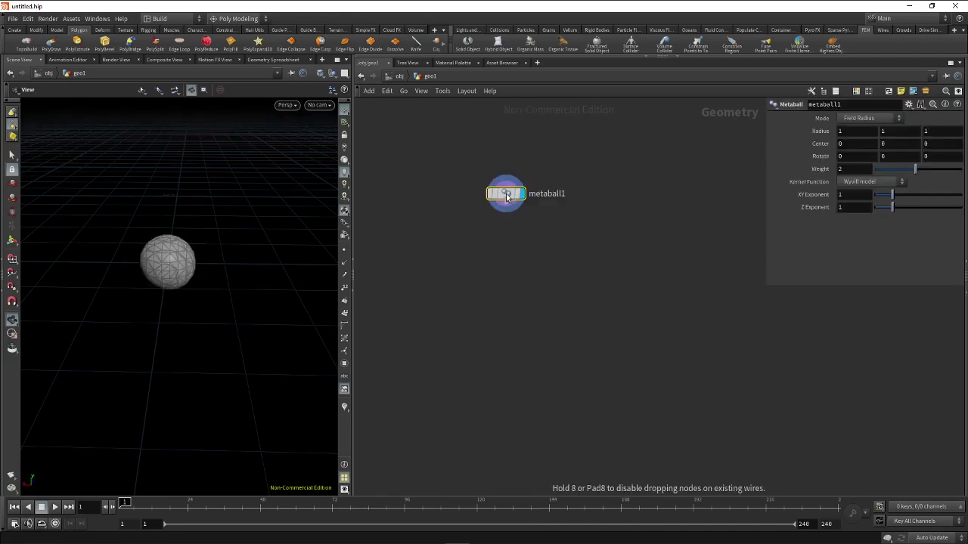
scroll(196, 264, "up", 2)
scroll(187, 258, "up", 3)
mouse_move(187, 258)
left_mouse_down()
mouse_move(118, 270)
mouse_move(147, 252)
mouse_move(220, 255)
mouse_move(171, 274)
mouse_move(205, 251)
left_mouse_up()
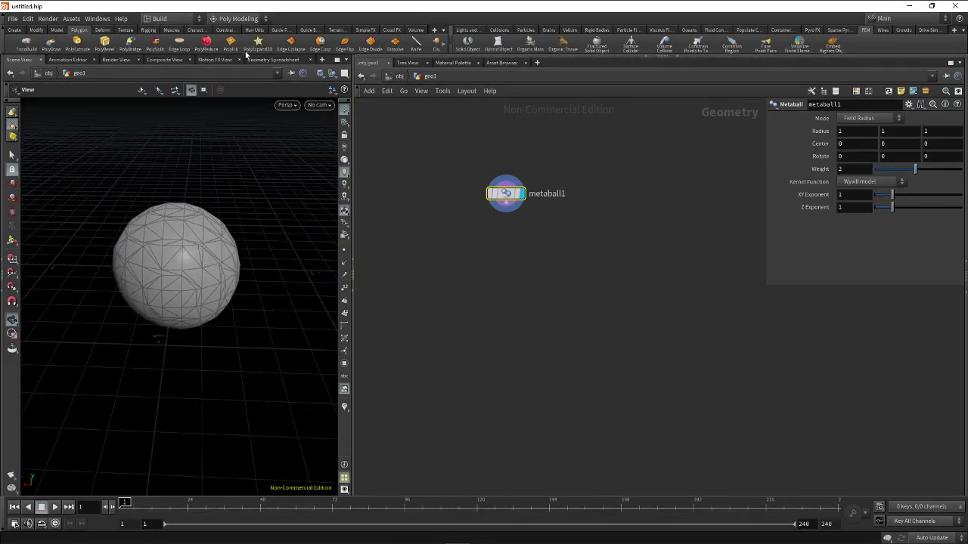
- Check the metaball in the Geometry Spreadsheet, then Alt-drag metaball1 into a copy, metaball2
left_click(266, 60)
left_click(74, 90)
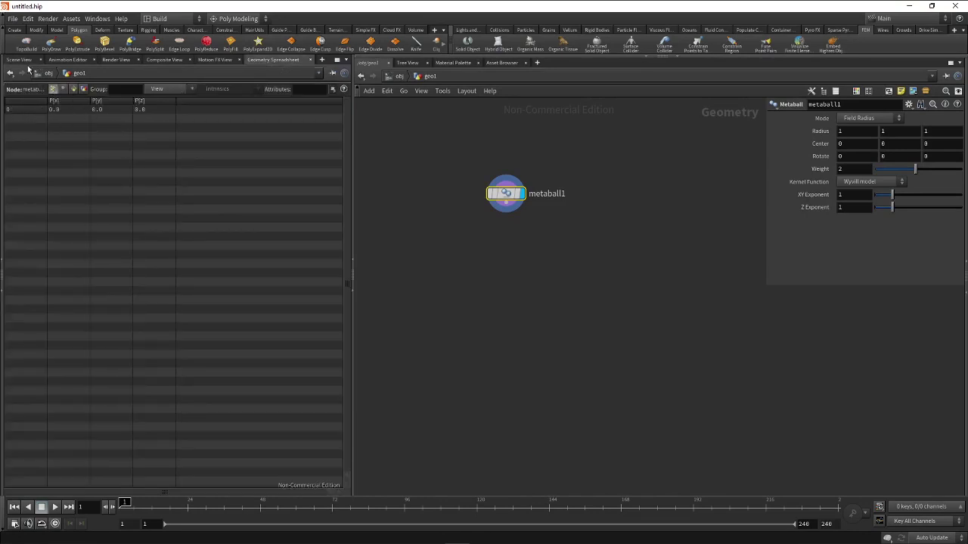
left_click(19, 60)
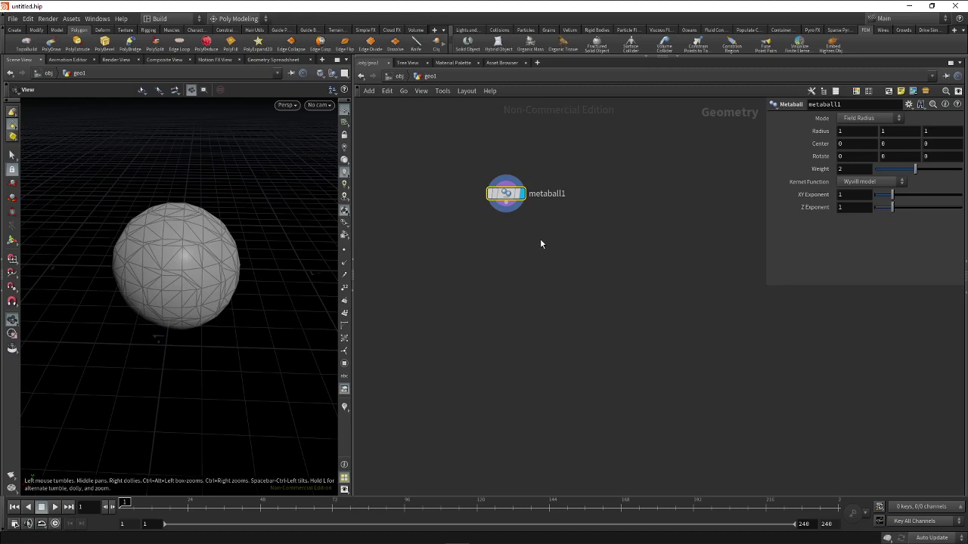
mouse_move(505, 193)
left_click_drag(503, 200, 579, 195, "alt")
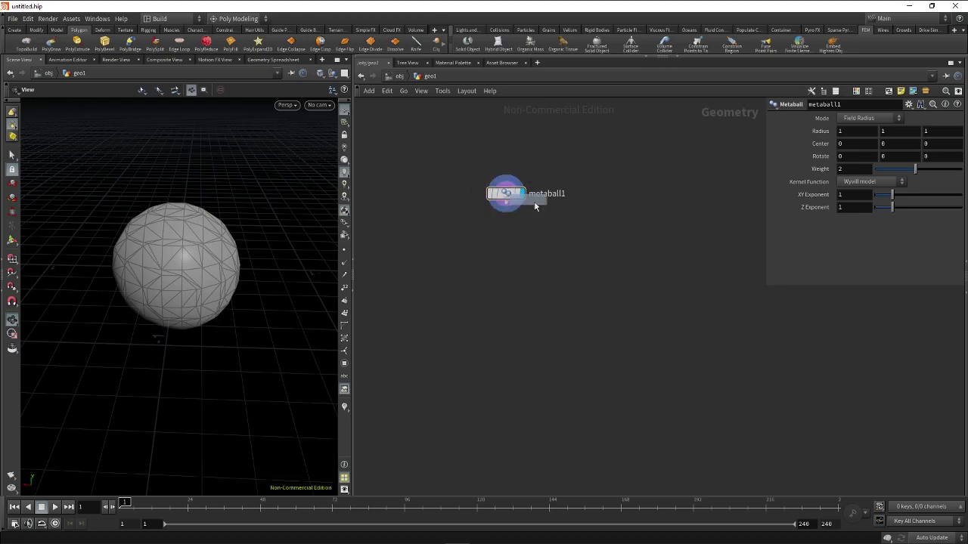
left_click_drag(617, 234, 465, 172)
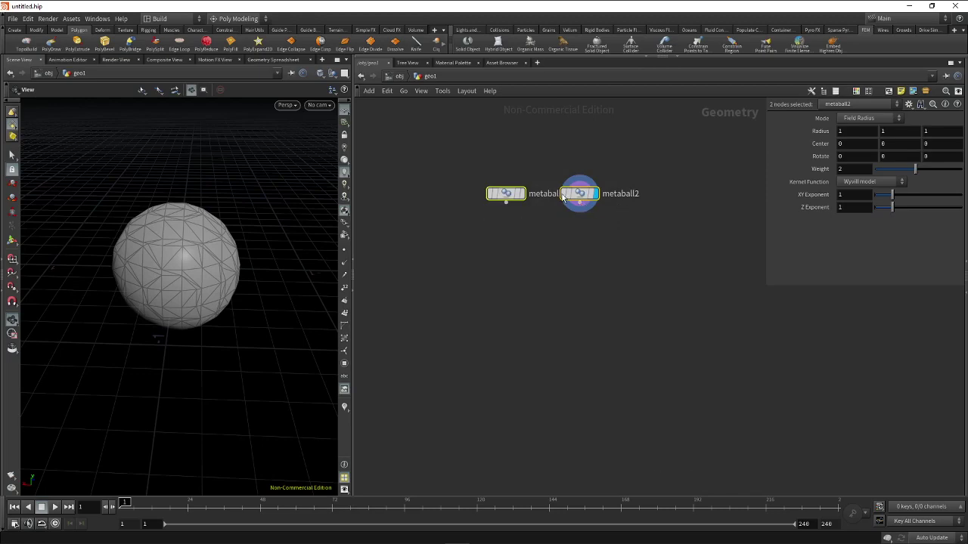
- Add a Transform below metaball2 and shift it -0.841953 along X
left_click(572, 228)
key("Tab")
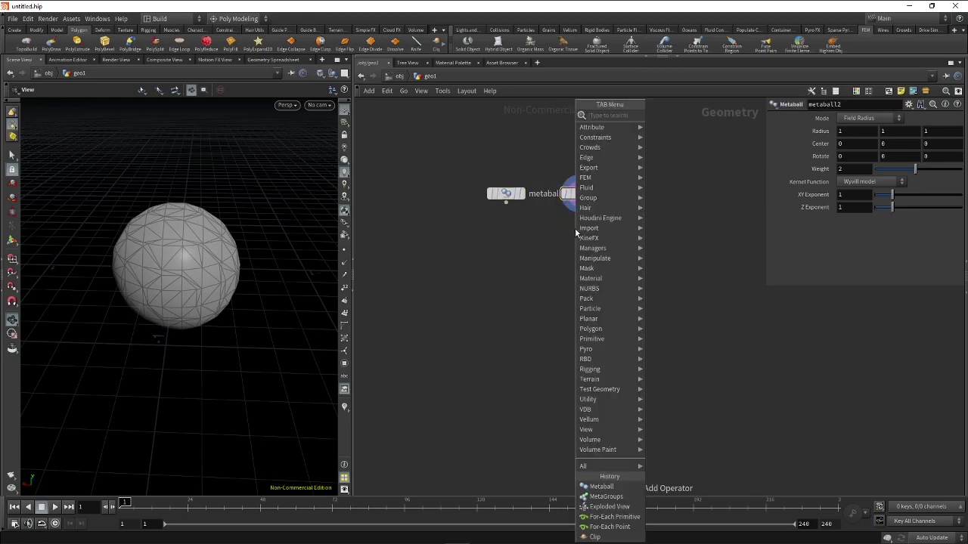
type("tr")
mouse_move(587, 158)
left_click(631, 137)
left_click(580, 243)
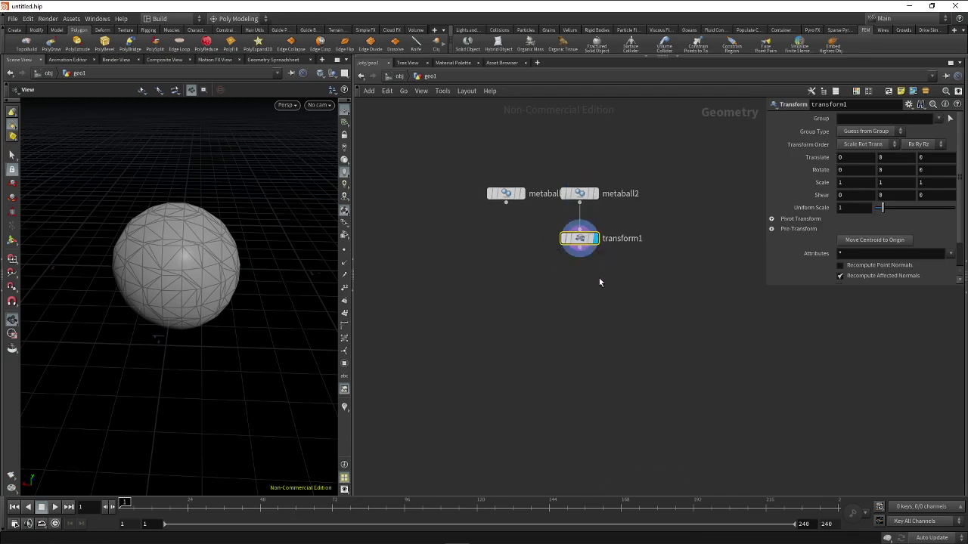
key("Return")
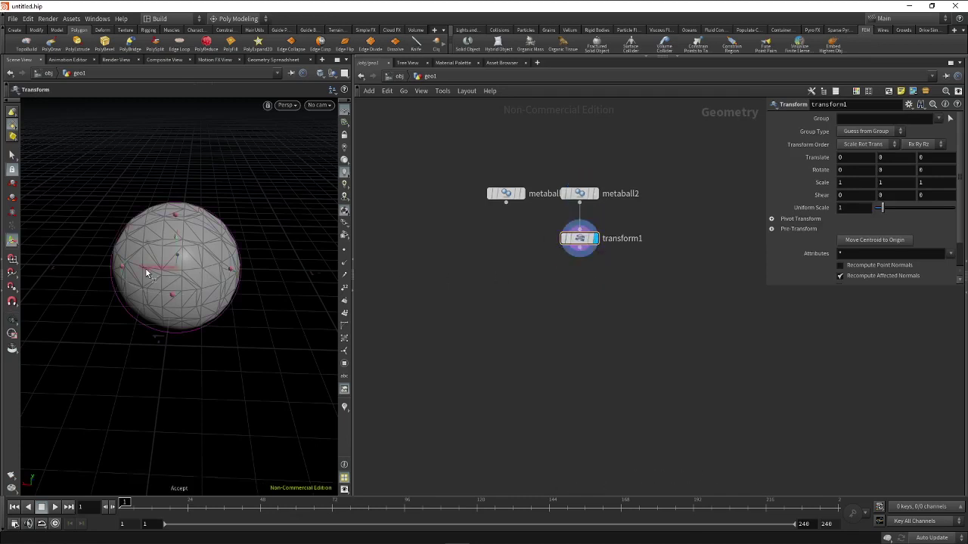
left_click_drag(146, 269, 257, 281)
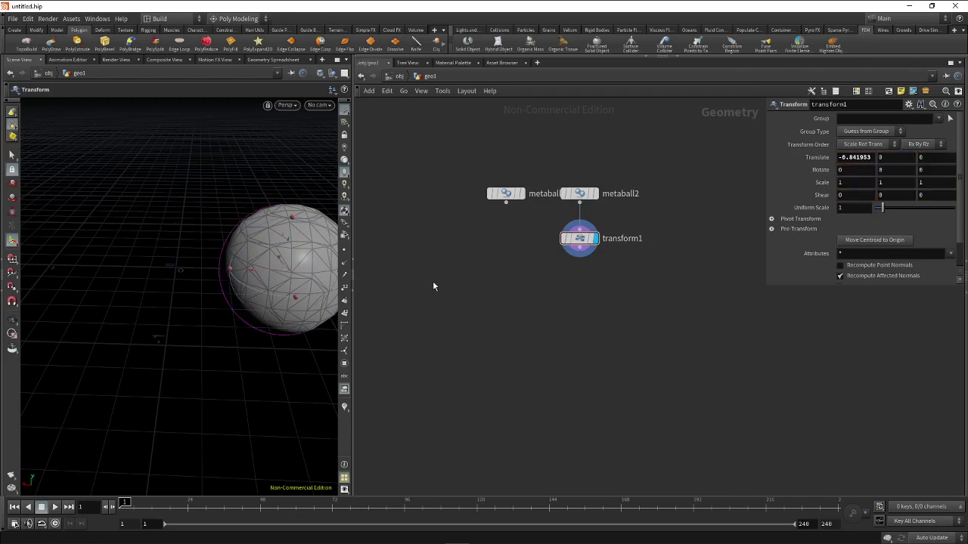
- Merge metaball1 and transform1 in a merge1 node and display it
key("Tab")
type("merge")
key("Return")
left_click(556, 285)
left_click_drag(505, 201, 555, 279)
left_click(572, 285)
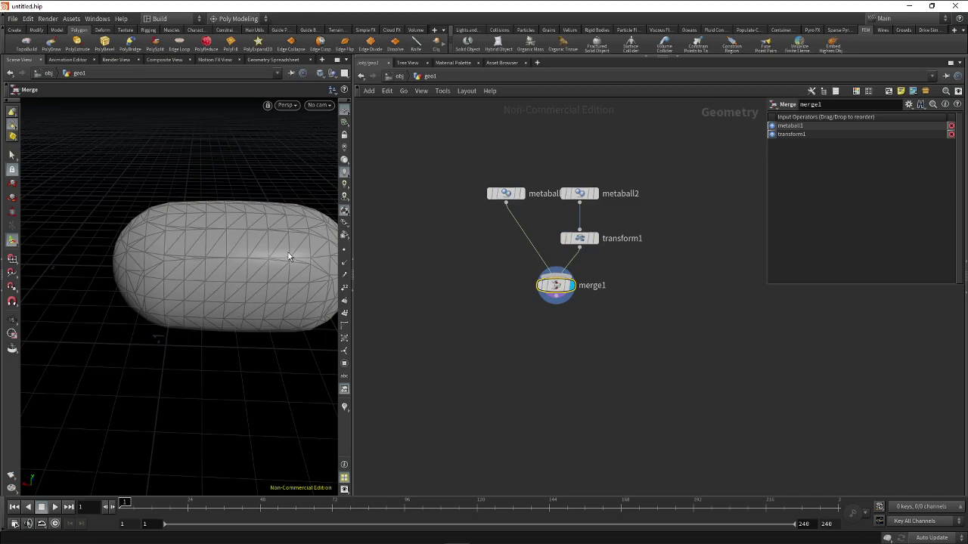
- Push transform1's X offset out to -1.20549 and orbit to view the whole blob
left_click(579, 238)
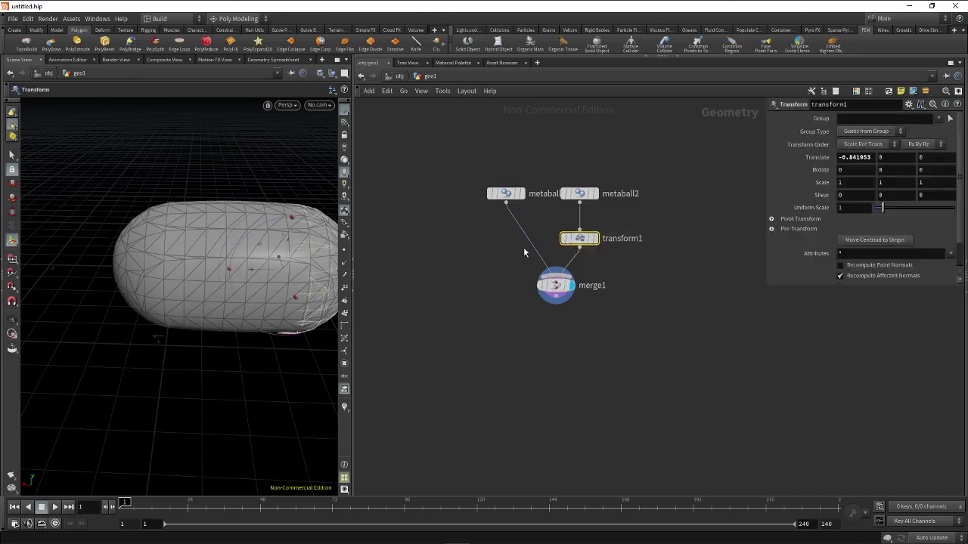
left_click_drag(263, 268, 285, 279)
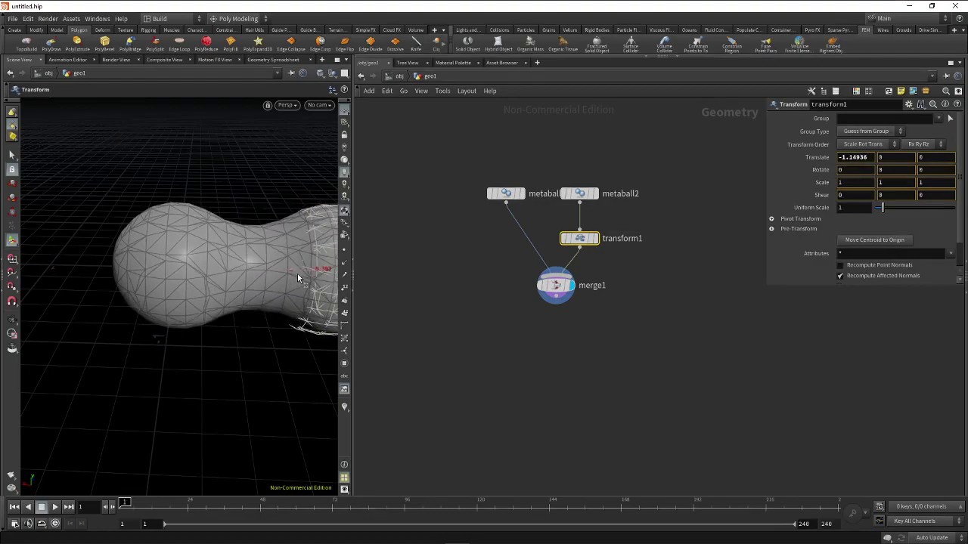
left_click_drag(284, 276, 304, 280)
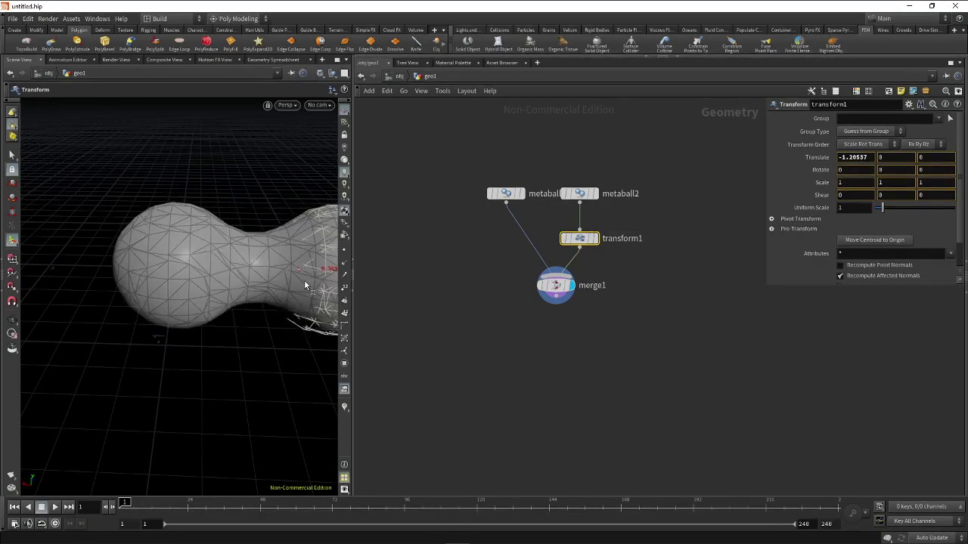
key("Escape")
left_click_drag(231, 323, 155, 328)
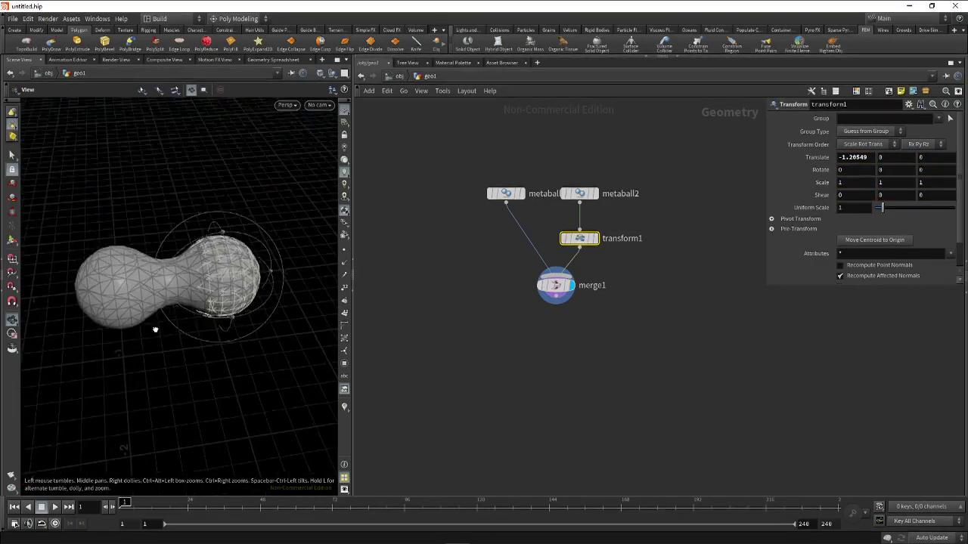
mouse_move(202, 306)
left_mouse_down()
mouse_move(277, 294)
mouse_move(162, 274)
mouse_move(198, 263)
mouse_move(91, 261)
mouse_move(123, 283)
mouse_move(96, 276)
left_mouse_up()
key("Return")
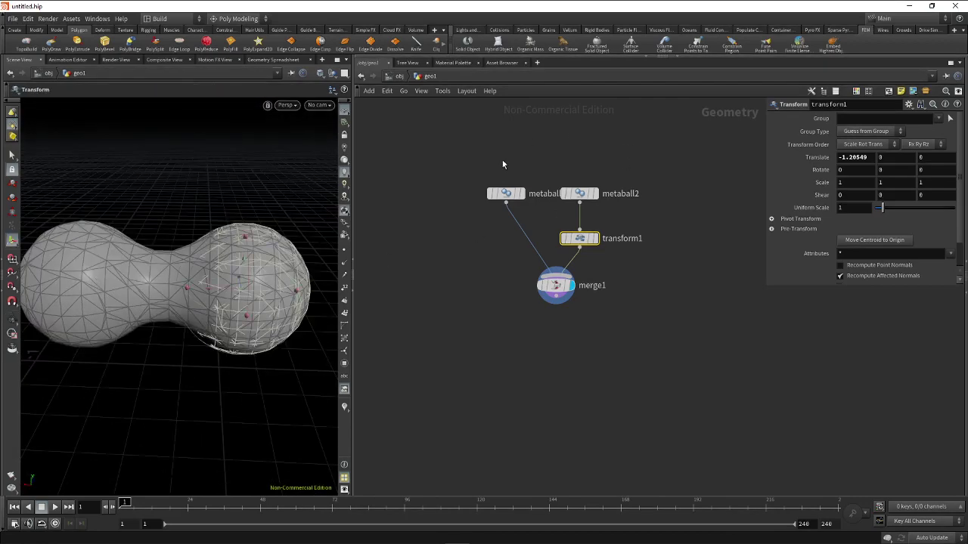
- Raise metaball1's Weight to 5.09
left_click_drag(484, 162, 532, 213)
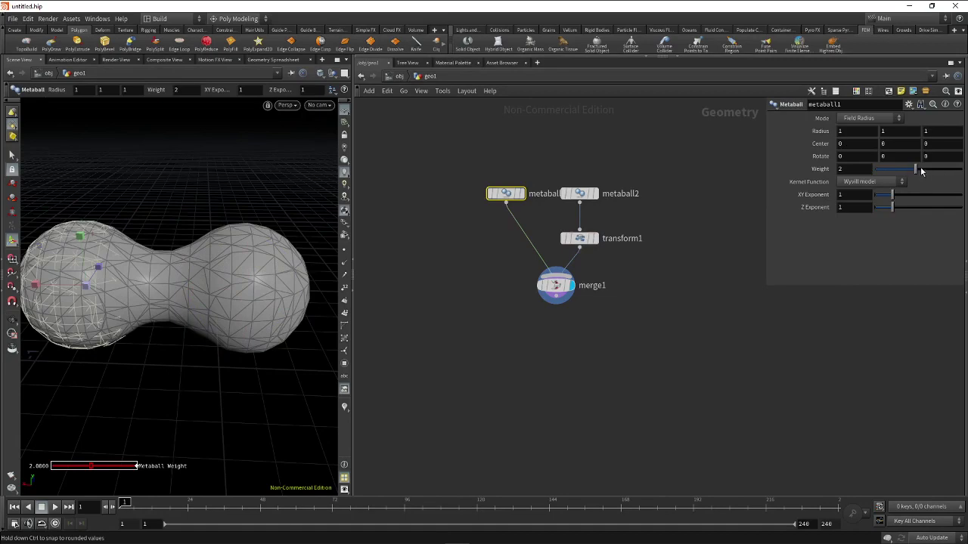
left_click_drag(916, 171, 934, 181)
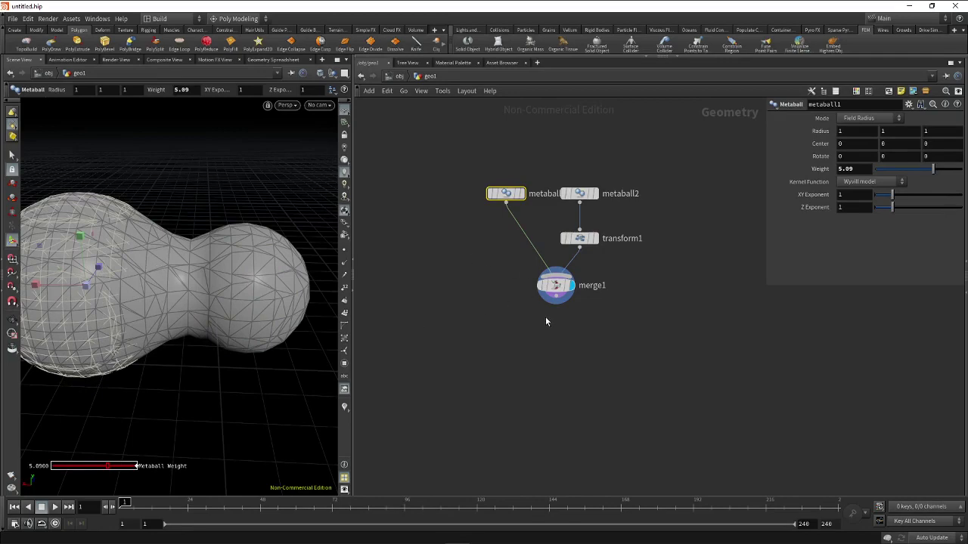
middle_click_drag(556, 340, 547, 312)
- Add a Convert Meta node below merge1 and wire merge1's output into it
key("Tab")
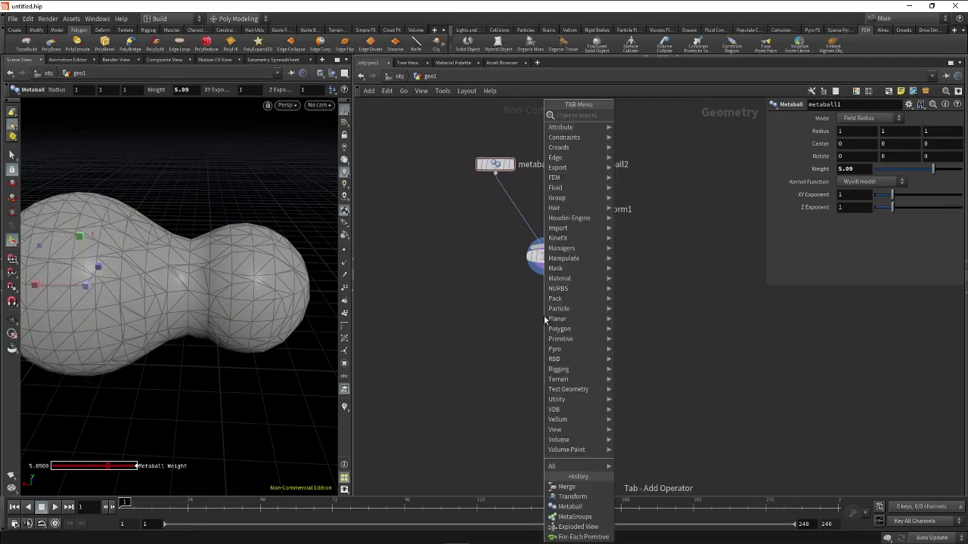
type("conve")
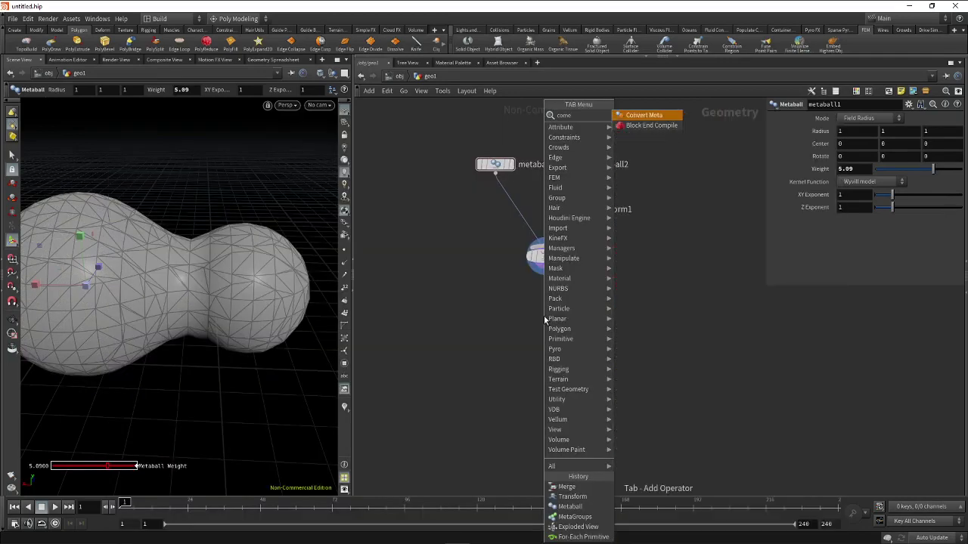
key("BackSpace")
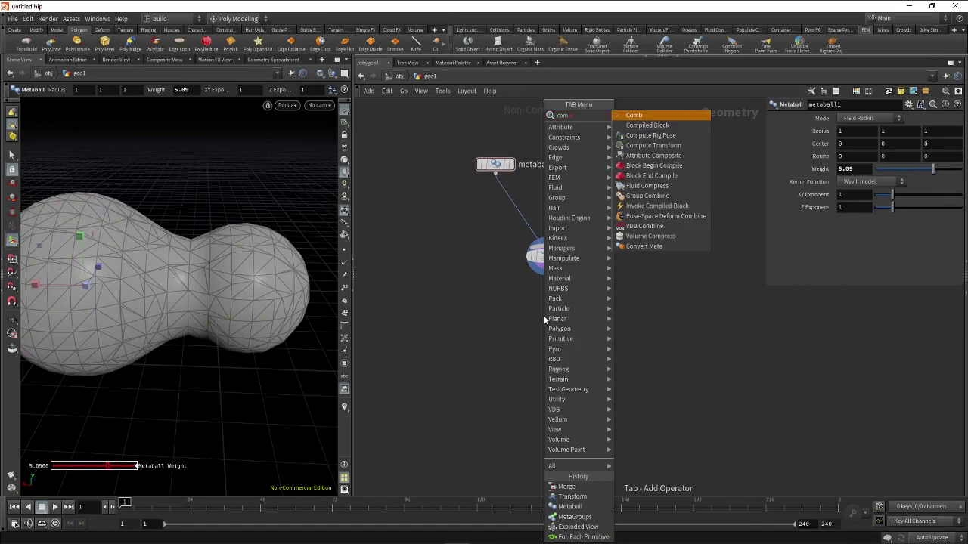
key("BackSpace")
key("BackSpace")
type("o")
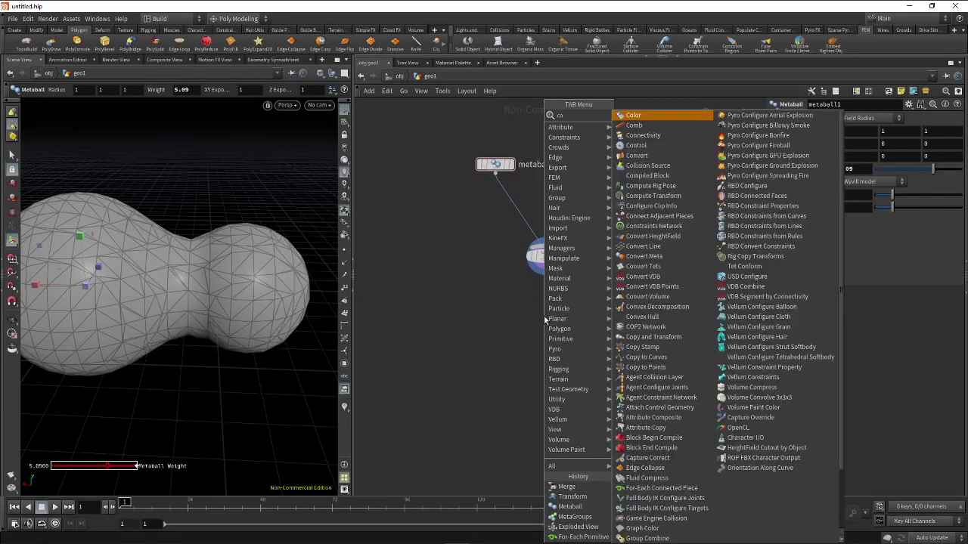
type(" me")
key("Return")
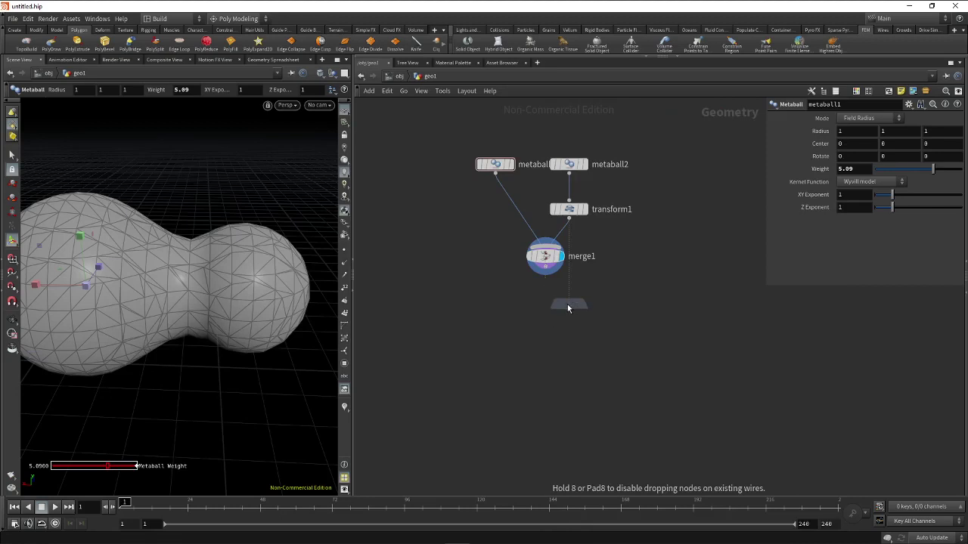
left_click(550, 306)
left_click_drag(545, 269, 550, 299)
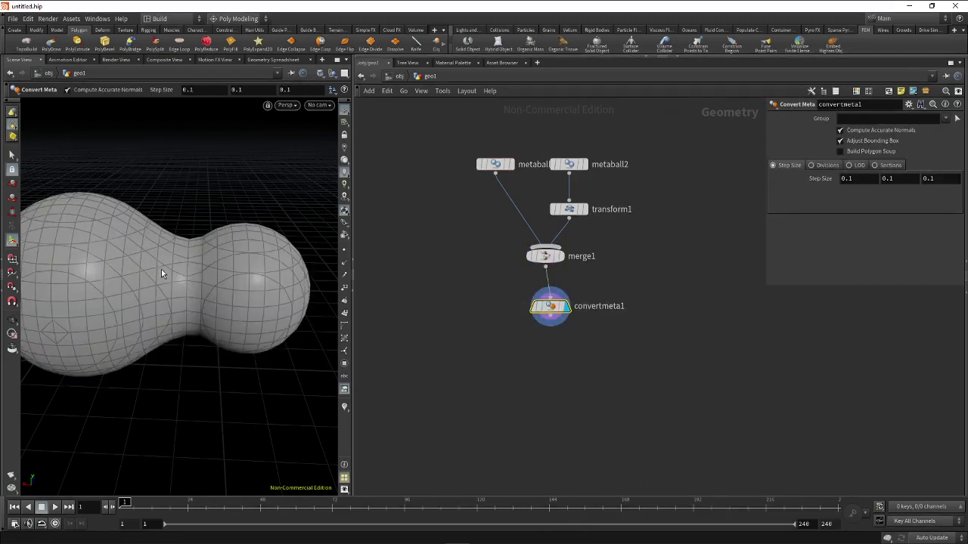
key("Tab")
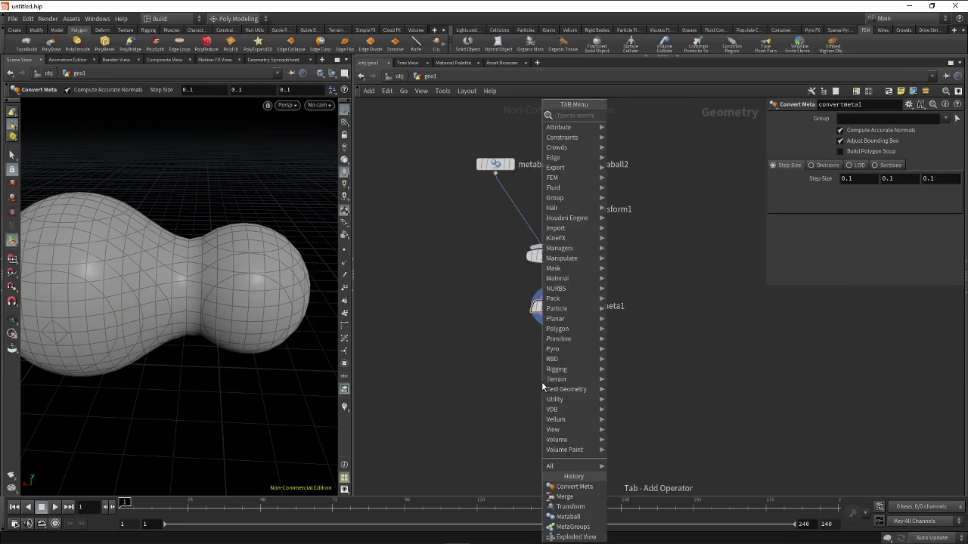
- Add a Clip node below convertmeta1, wire it in and display clip1
type("cli")
key("Return")
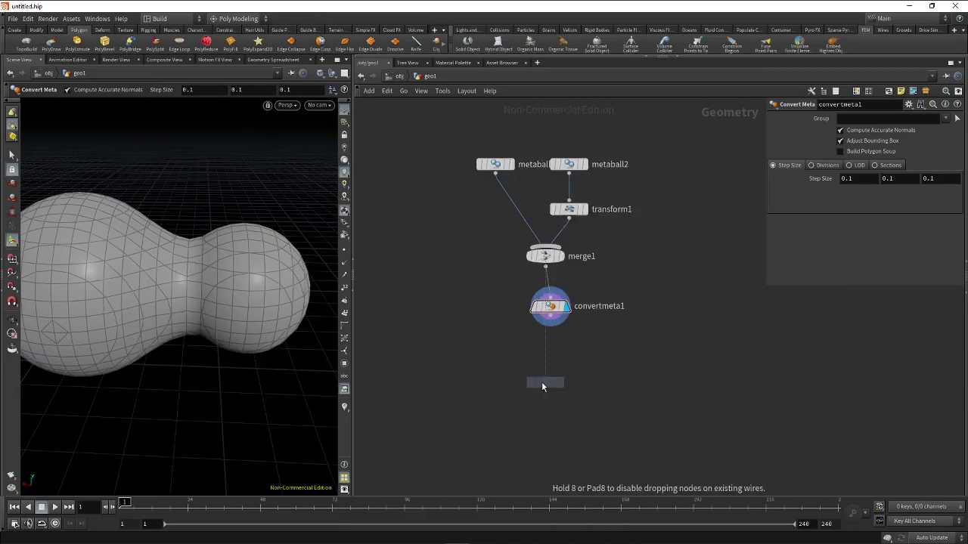
left_click(541, 382)
left_click_drag(554, 323, 545, 375)
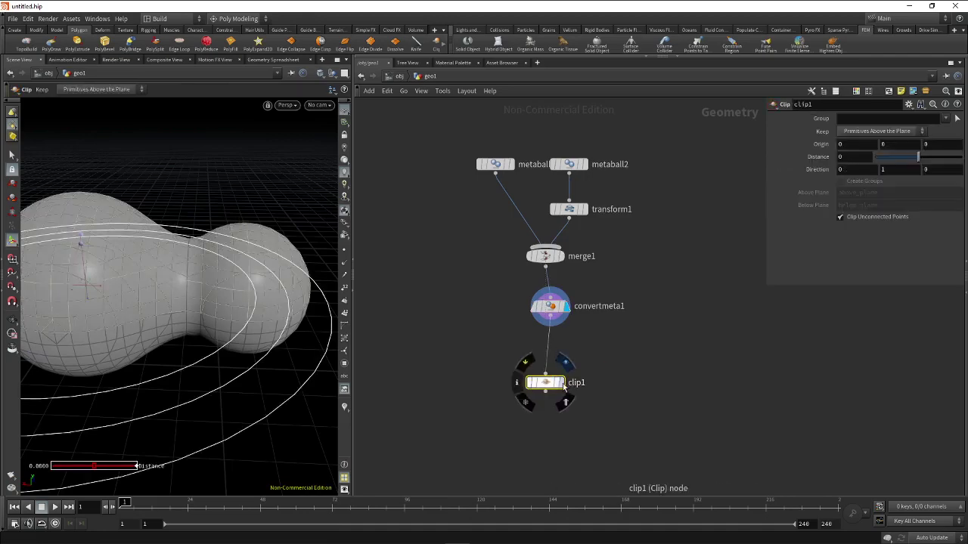
left_click(559, 383)
mouse_move(151, 339)
left_mouse_down("alt")
mouse_move(147, 255)
mouse_move(151, 332)
left_mouse_up("alt")
- Bypass and re-enable convertmeta1 to compare the clipped mesh, then open the primitive-types help
left_click(534, 310)
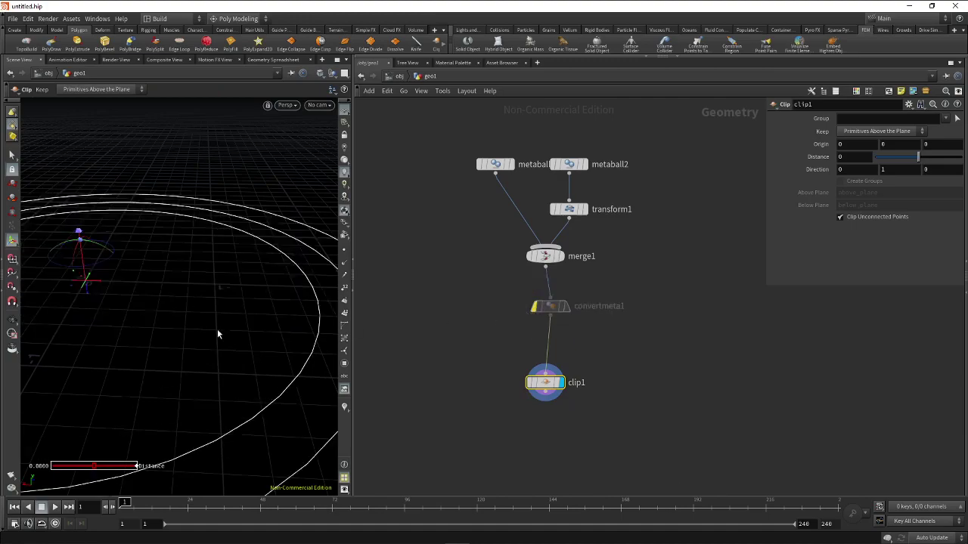
key("Escape")
mouse_move(217, 329)
left_mouse_down()
mouse_move(151, 272)
mouse_move(158, 317)
mouse_move(153, 275)
mouse_move(179, 277)
mouse_move(196, 320)
mouse_move(216, 297)
mouse_move(192, 264)
left_mouse_up()
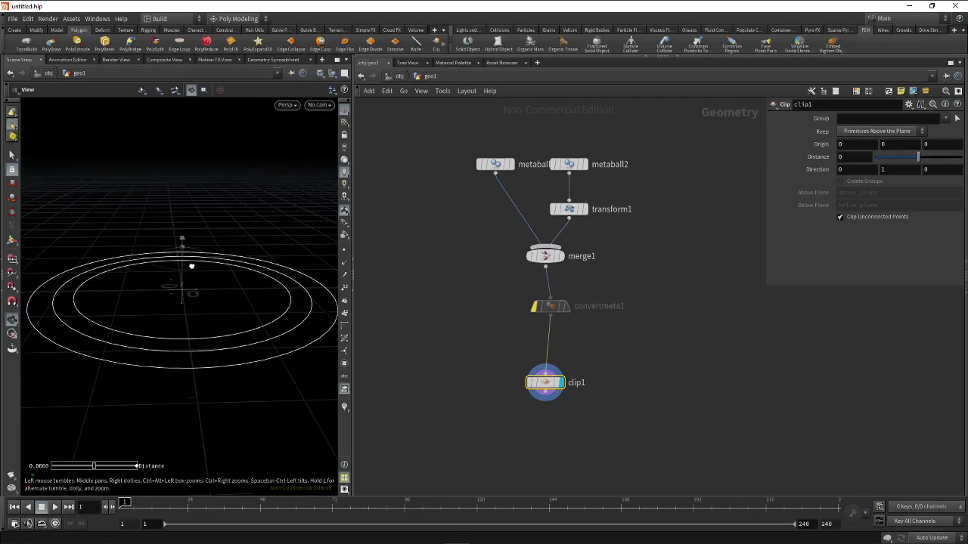
left_click(535, 306)
left_click(551, 306)
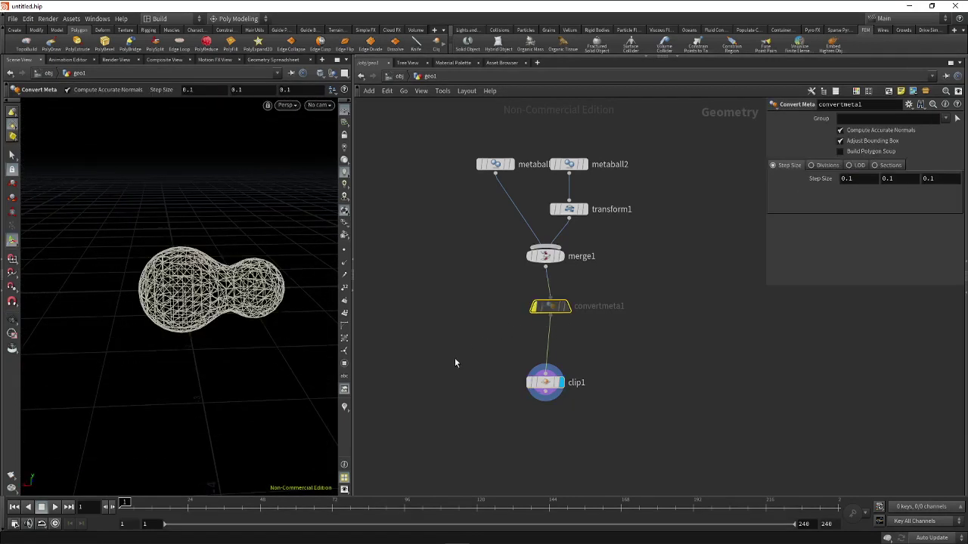
left_click(534, 306)
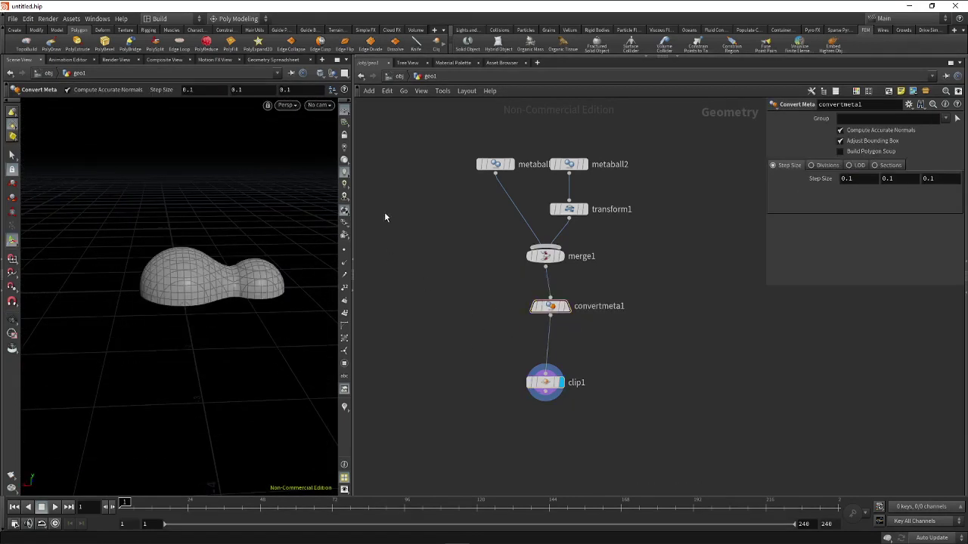
key("Escape")
mouse_move(203, 279)
left_mouse_down()
mouse_move(155, 264)
mouse_move(202, 267)
mouse_move(209, 280)
left_mouse_up()
right_click_drag(209, 280, 363, 265)
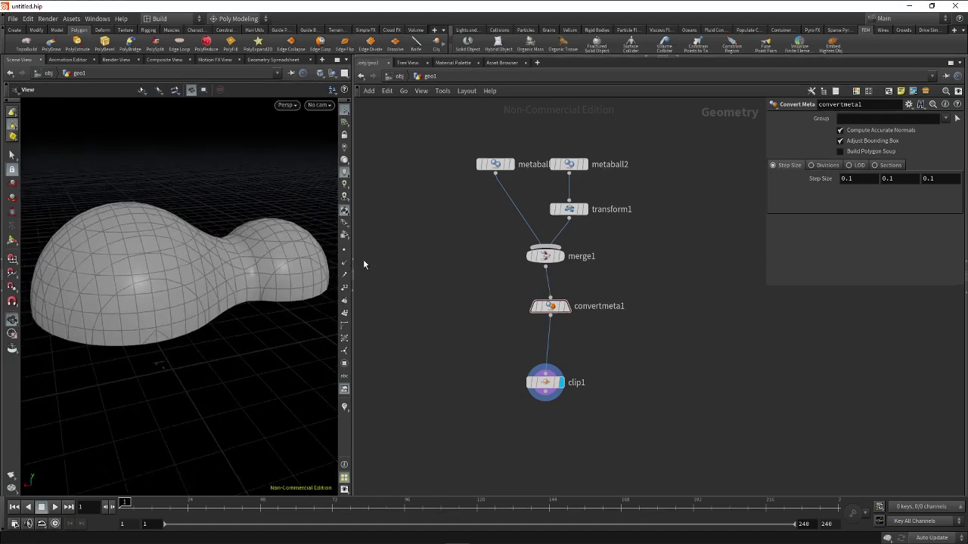
mouse_move(197, 264)
left_mouse_down()
mouse_move(168, 252)
mouse_move(199, 252)
mouse_move(212, 275)
mouse_move(151, 281)
left_mouse_up()
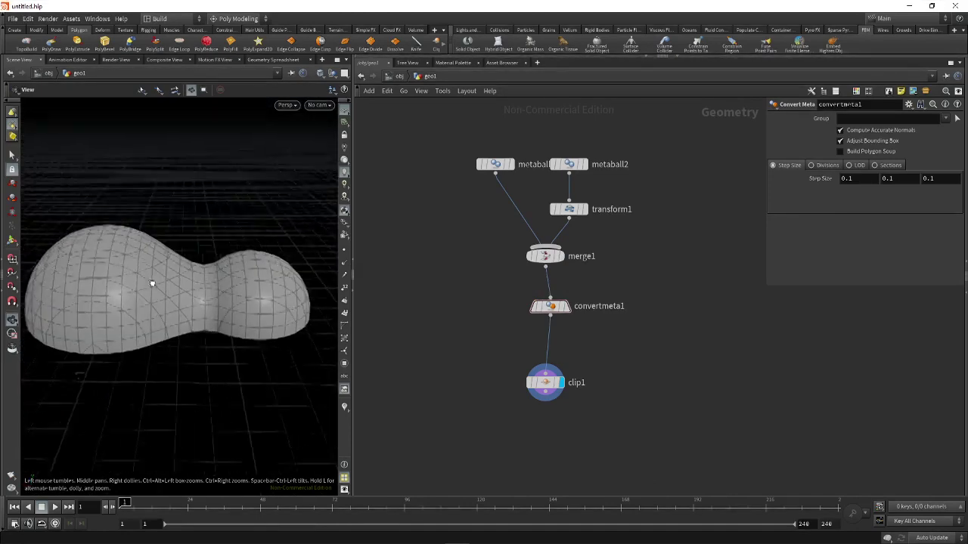
key("Return")
key("Return")
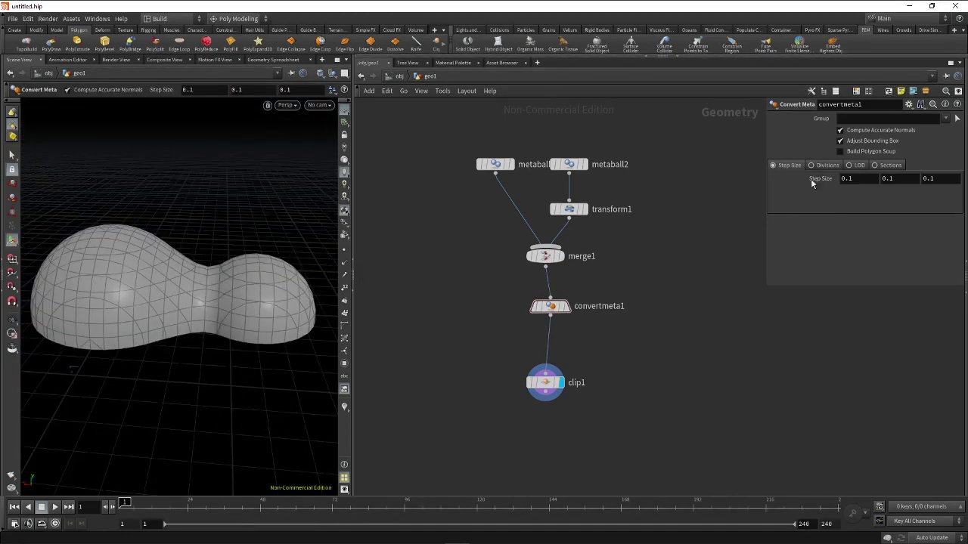
key("F1")
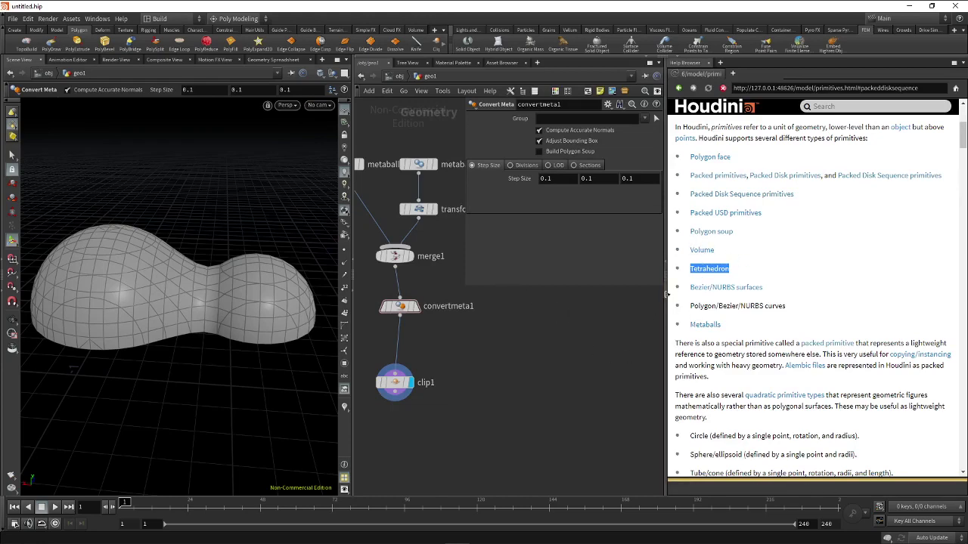
- Close the help browser with Ctrl+W and box-select all six network nodes
key("ctrl+w")
left_click_drag(658, 146, 465, 413)
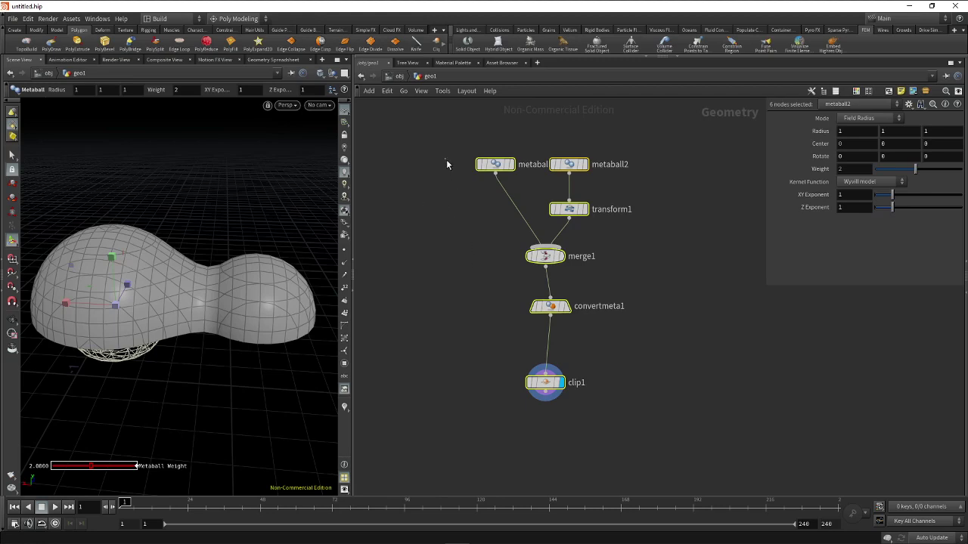
- Delete all metaball network nodes and add a new sphere1 node
left_click_drag(446, 163, 601, 401)
key("Delete")
key("Tab")
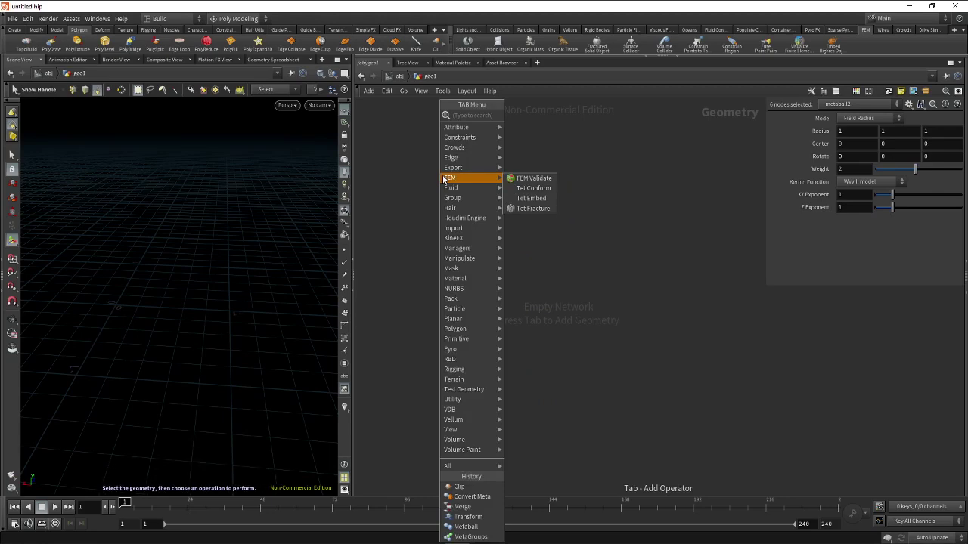
type("sp")
left_click(541, 142)
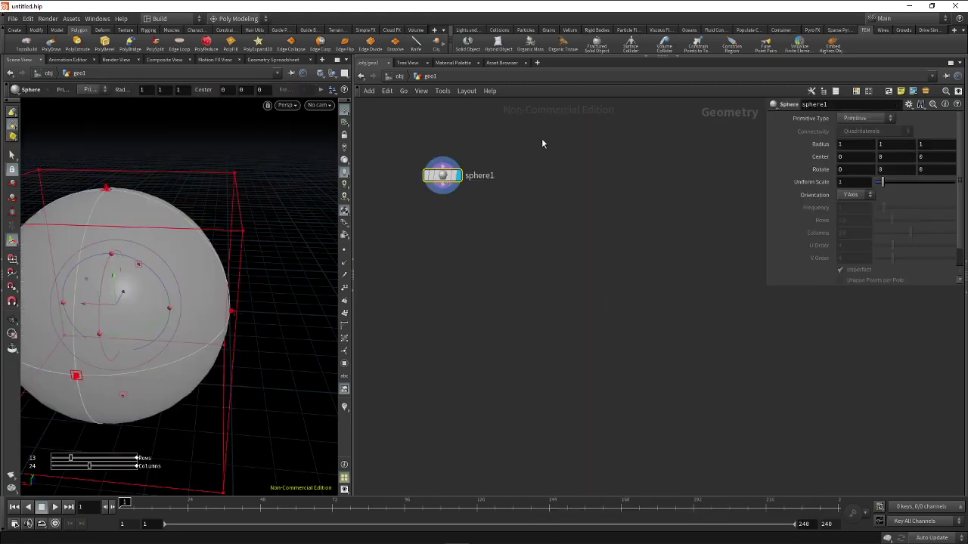
left_click_drag(442, 175, 497, 162)
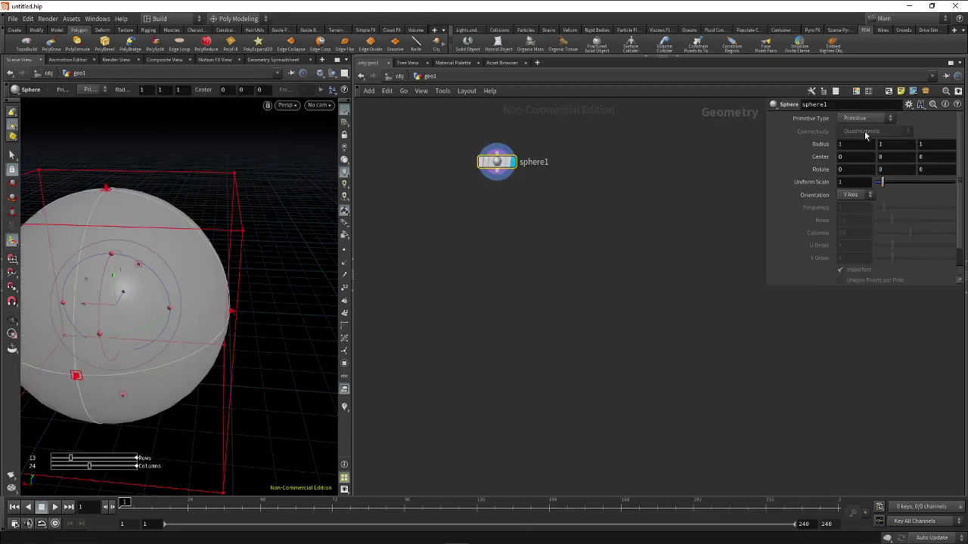
- Set sphere1 to Polygon primitive type with Frequency 6 and frame it in the viewport
left_click(876, 119)
left_click(867, 134)
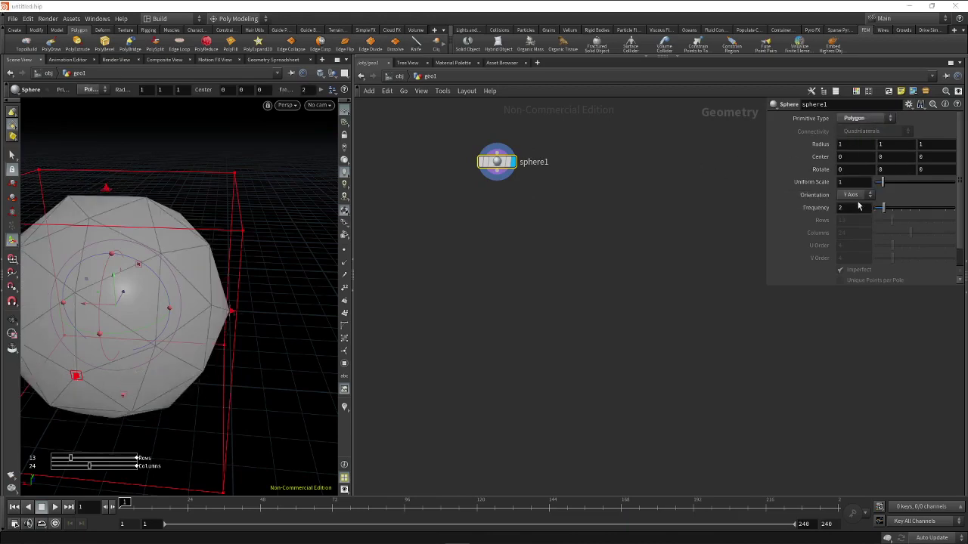
left_click_drag(883, 207, 919, 207)
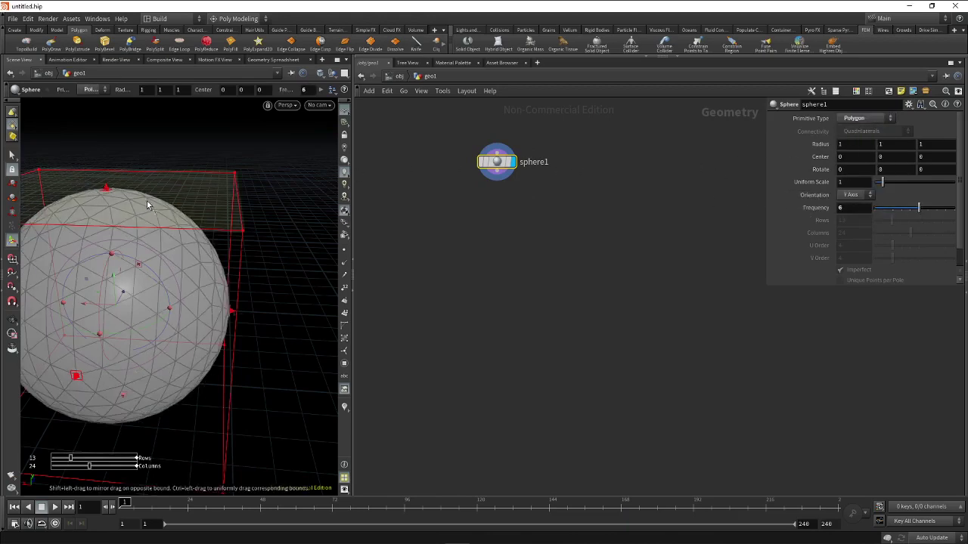
key("Escape")
key("h")
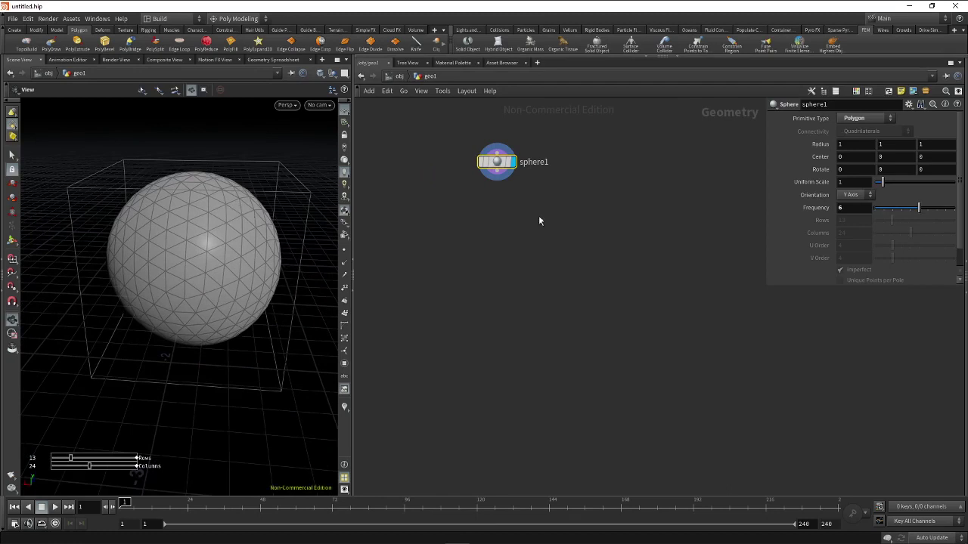
left_click(465, 227)
key("Tab")
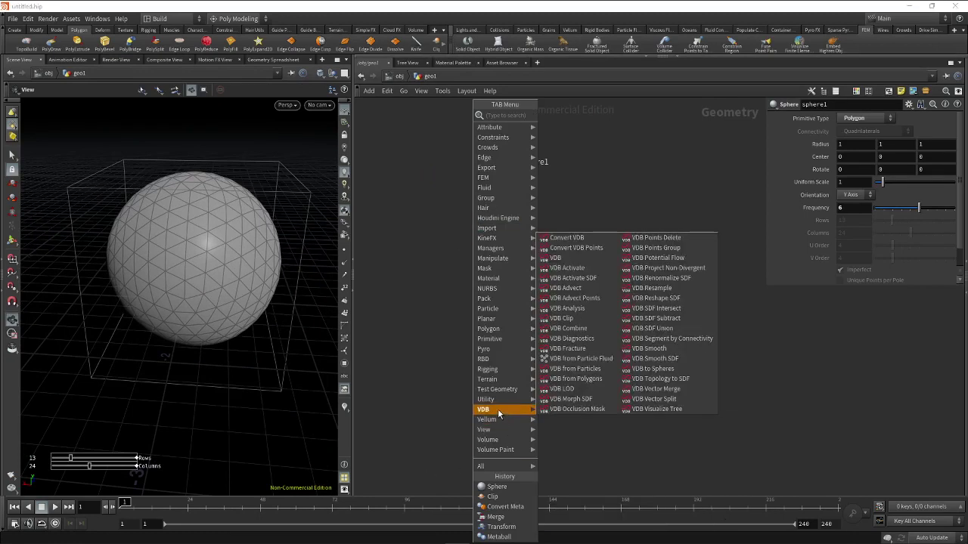
mouse_move(488, 439)
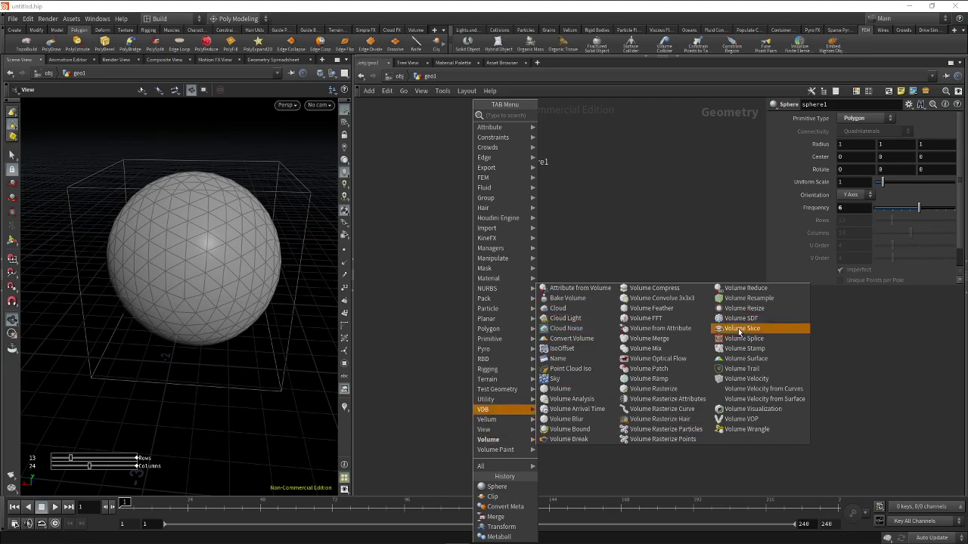
- Add an IsoOffset node below sphere1, wire sphere1 into it and display it
left_click(414, 227)
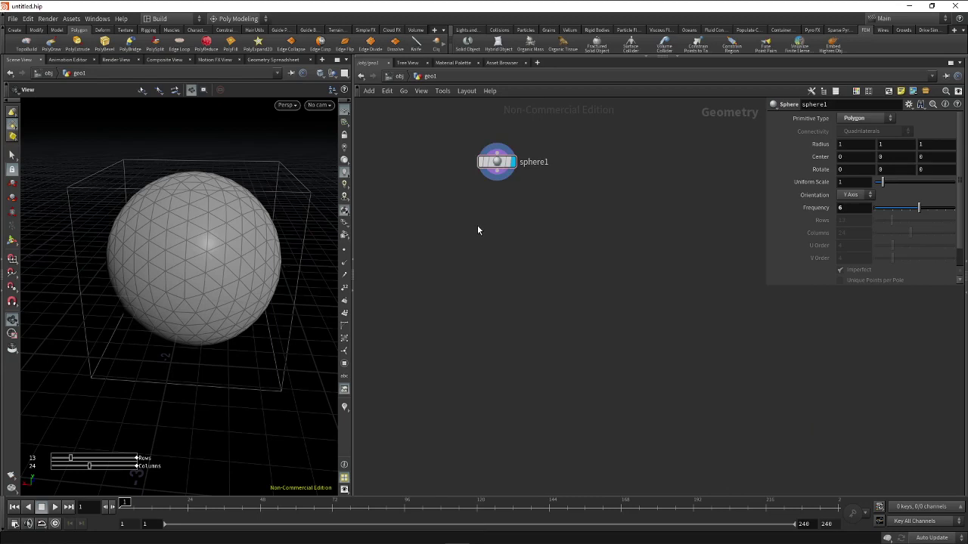
key("Tab")
type("attrib")
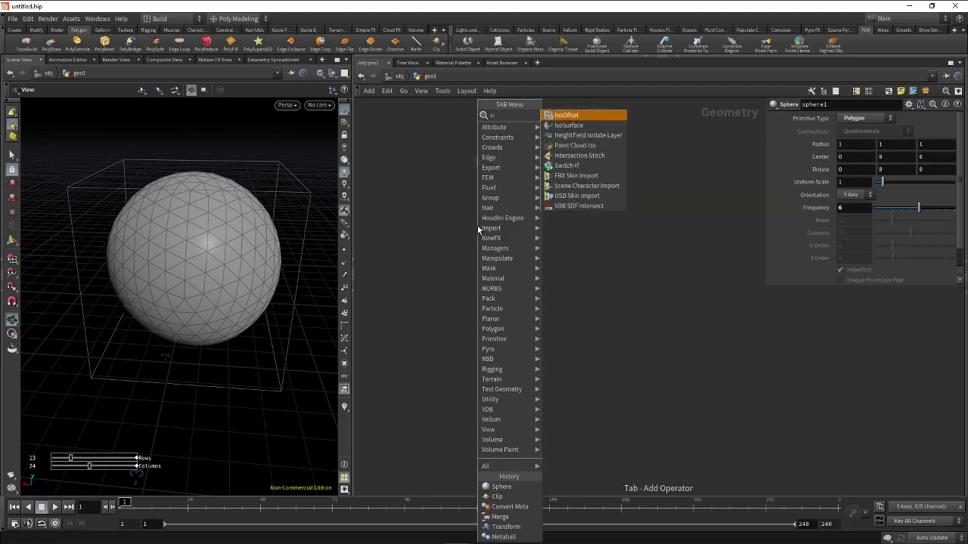
key("Return")
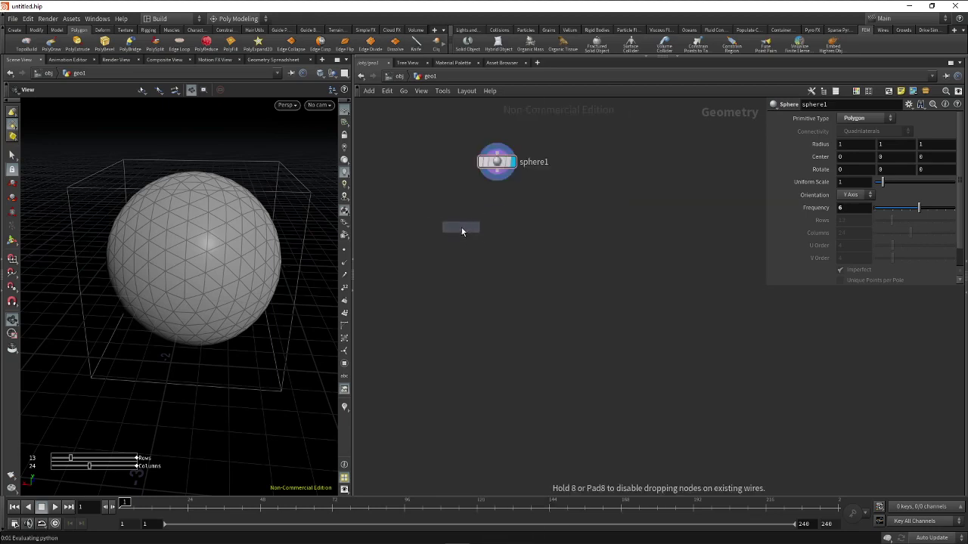
left_click(461, 228)
left_click_drag(496, 178, 452, 210)
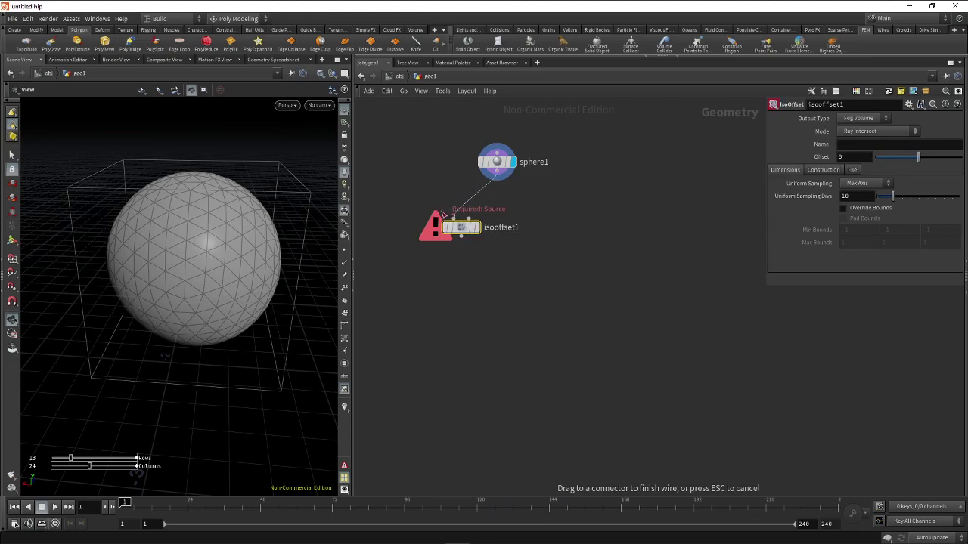
left_click(446, 216)
left_click(460, 233)
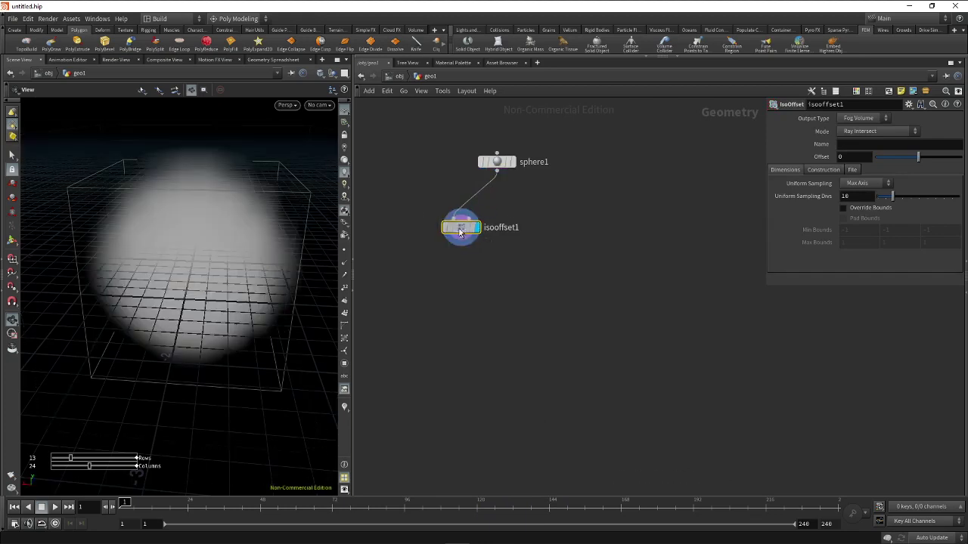
left_click_drag(459, 232, 466, 225)
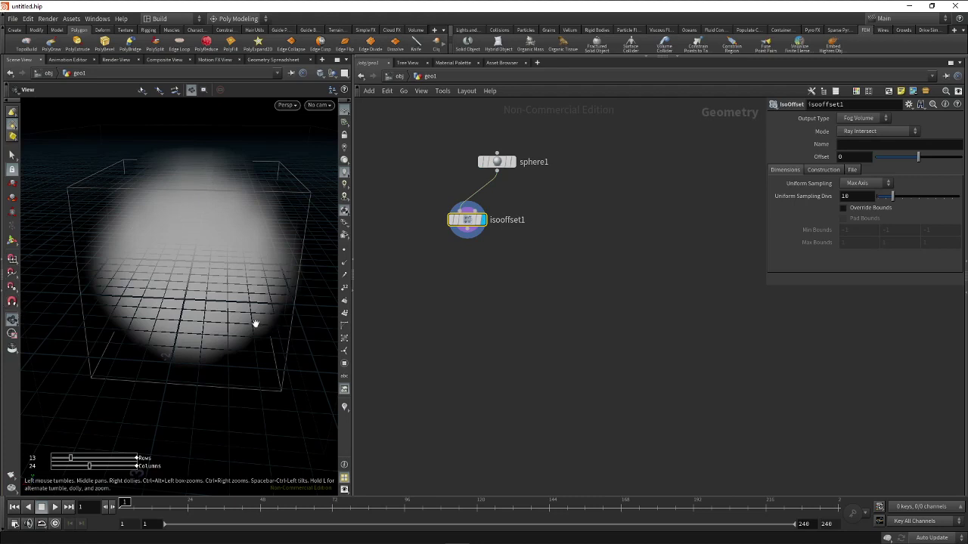
- Raise isooffset1's Uniform Sampling Divs from 10 to 44 and tumble the viewport to inspect
left_click_drag(462, 149, 565, 182)
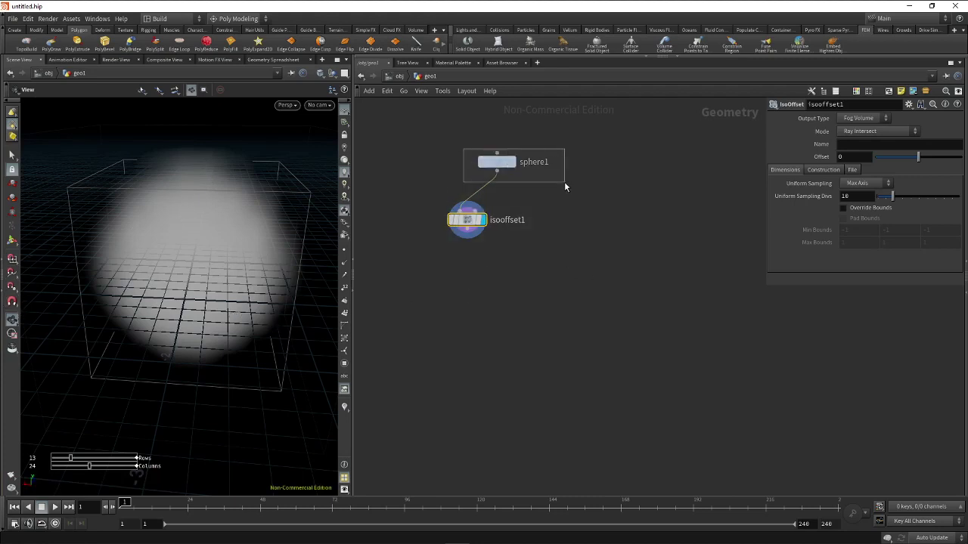
left_click_drag(484, 245, 408, 198)
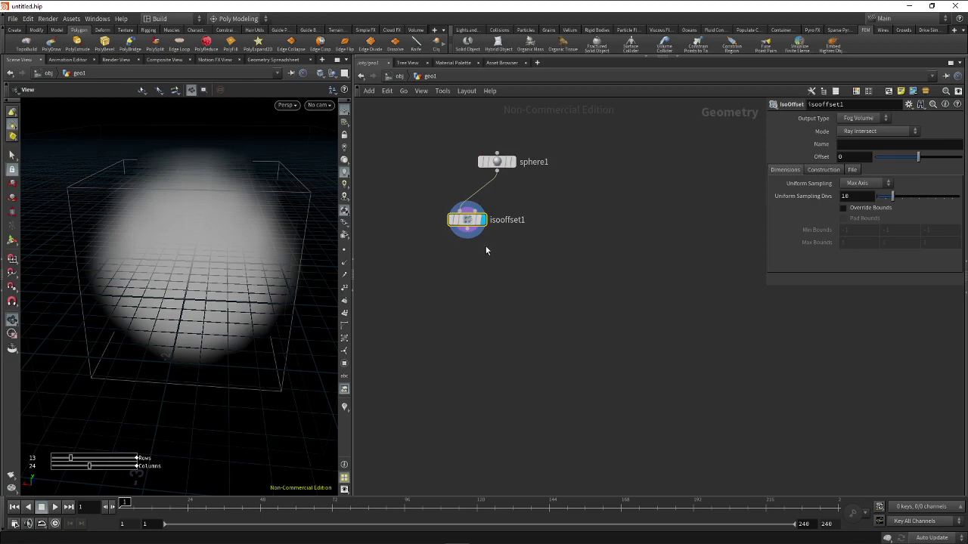
left_click_drag(467, 219, 475, 214)
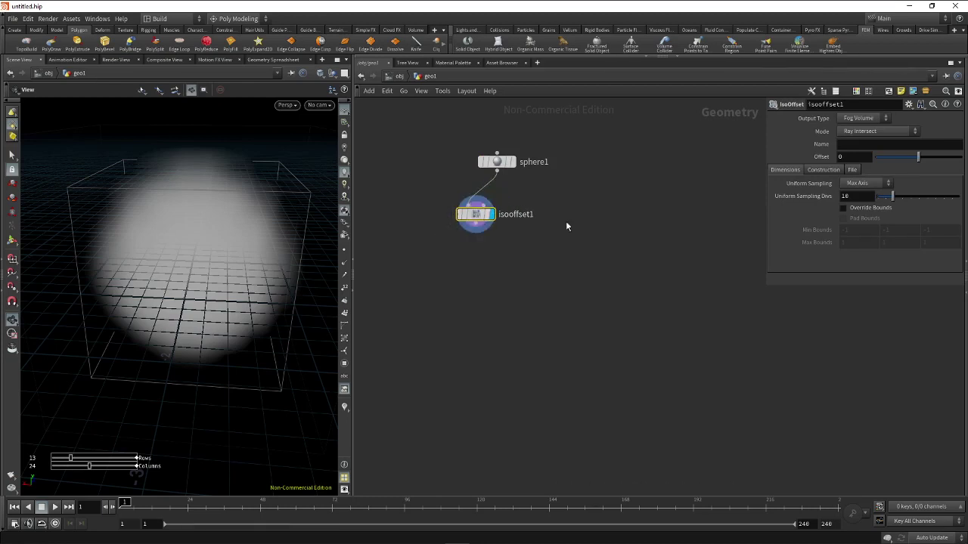
left_click_drag(893, 196, 950, 199)
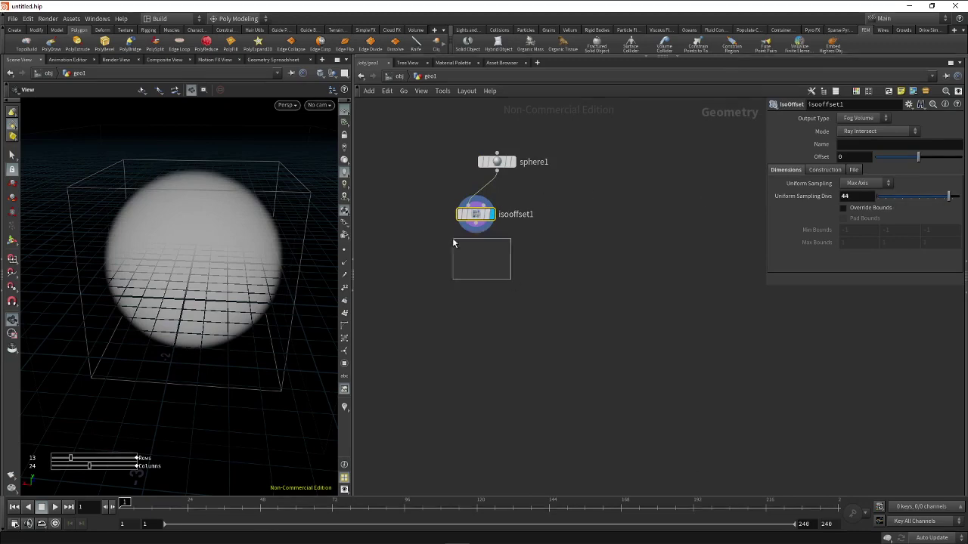
mouse_move(204, 224)
left_mouse_down()
mouse_move(168, 208)
mouse_move(216, 216)
left_mouse_up()
key("Return")
right_click(201, 222)
key("Escape")
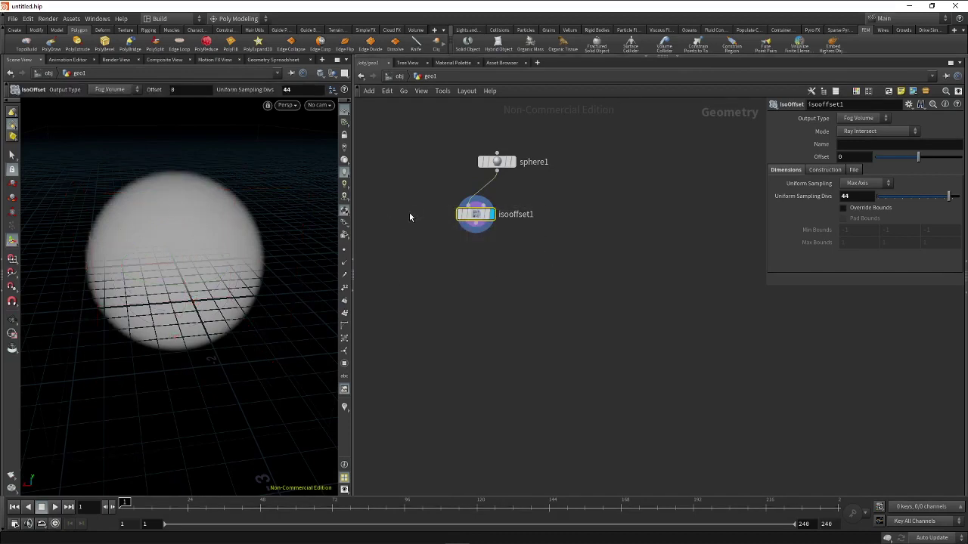
mouse_move(417, 201)
left_mouse_down()
mouse_move(551, 248)
mouse_move(426, 204)
mouse_move(499, 232)
left_mouse_up()
mouse_move(523, 262)
left_mouse_down()
mouse_move(403, 204)
mouse_move(395, 218)
left_mouse_up()
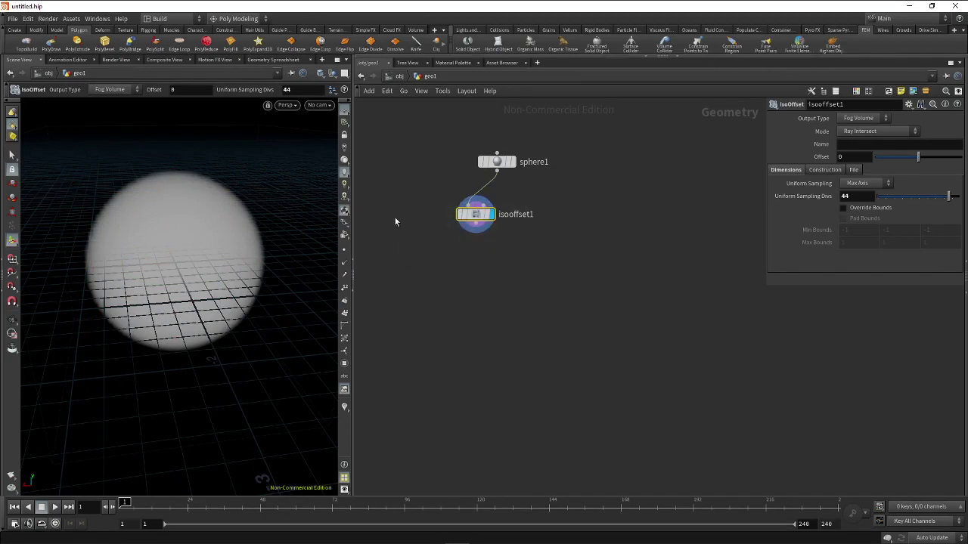
left_click(848, 118)
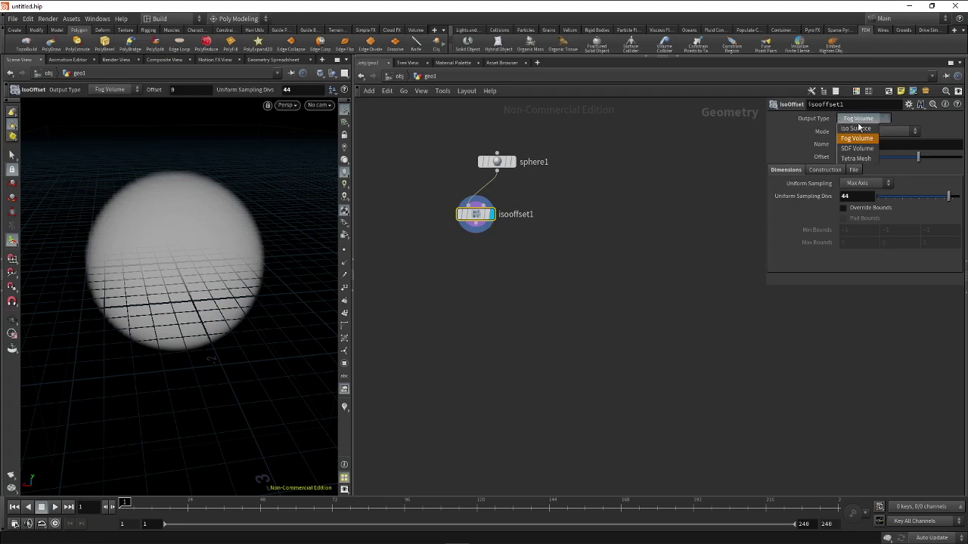
left_click(858, 126)
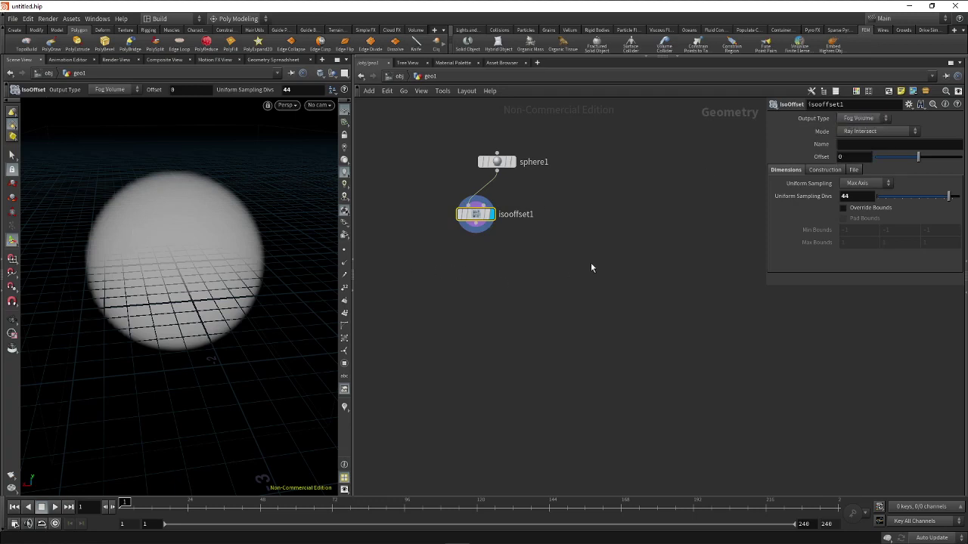
left_click_drag(584, 254, 416, 208)
key("Escape")
mouse_move(133, 219)
left_mouse_down()
mouse_move(173, 232)
mouse_move(129, 222)
left_mouse_up()
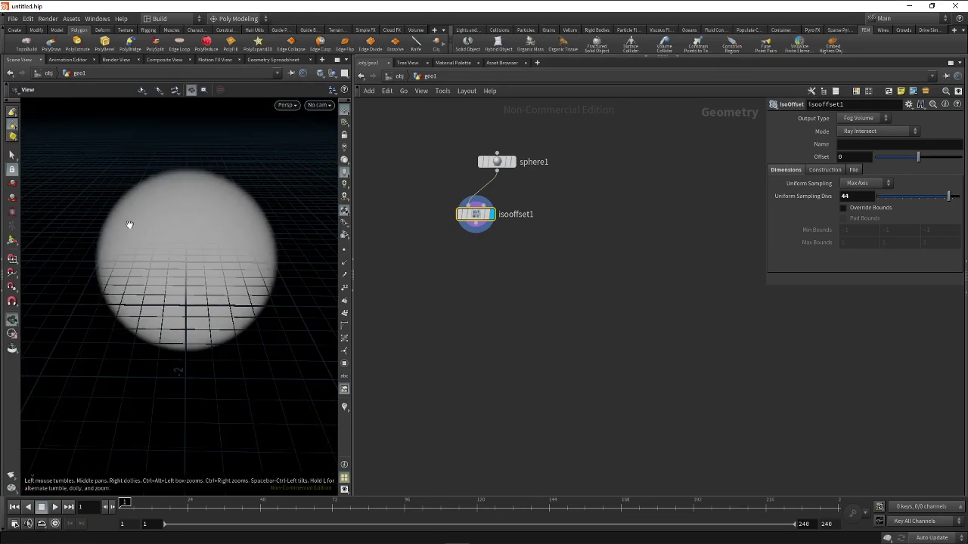
key("Return")
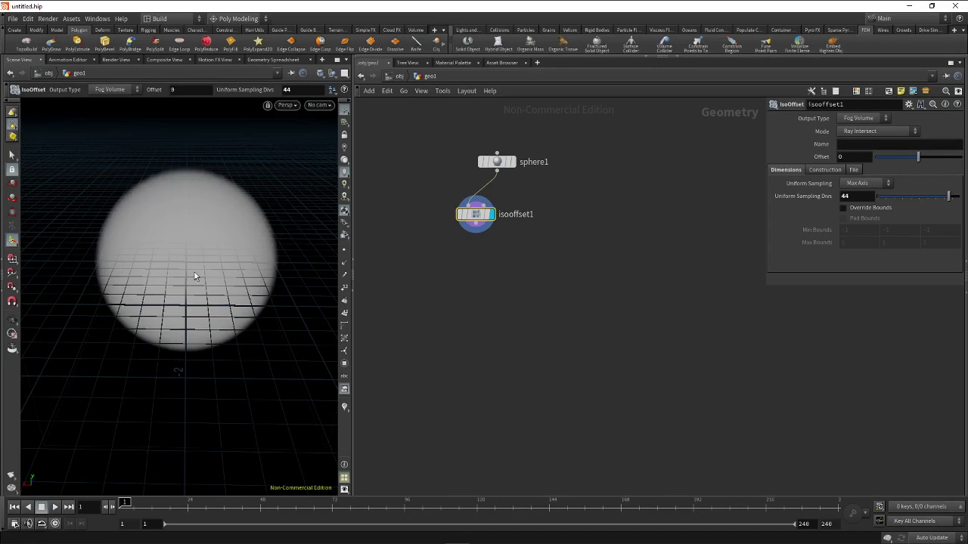
right_click(224, 229)
key("Escape")
- Enter density in isooffset1's Name field and position the node directly beneath sphere1
left_click(851, 144)
type("dens")
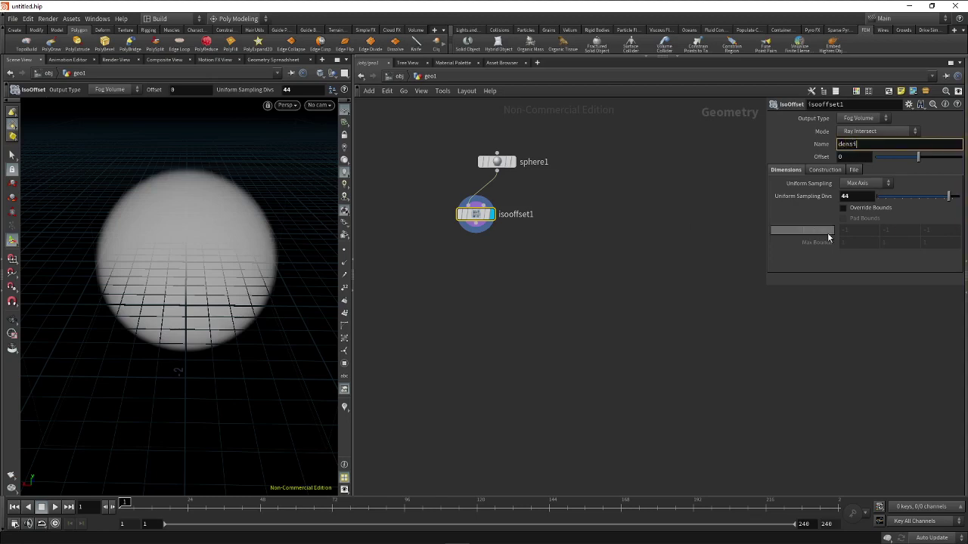
type("i")
type("ty")
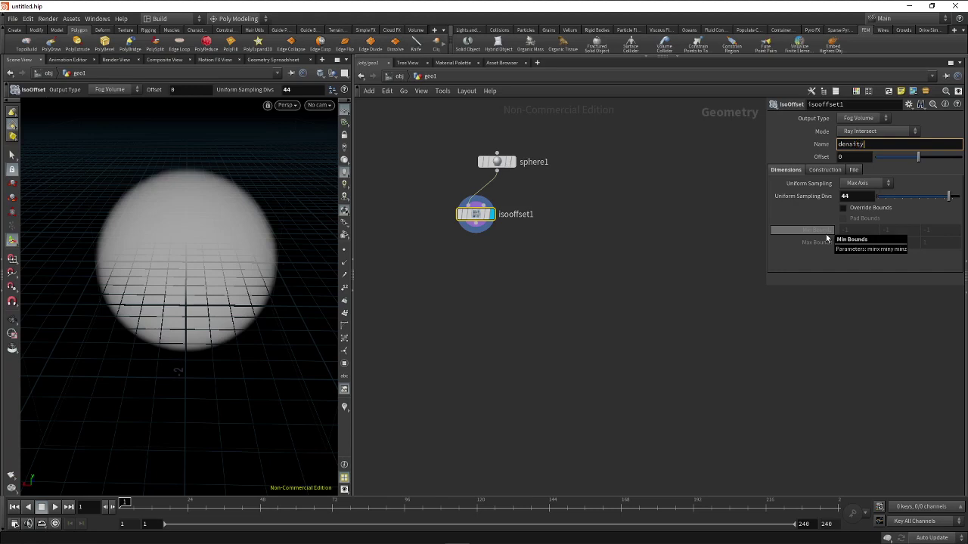
key("Return")
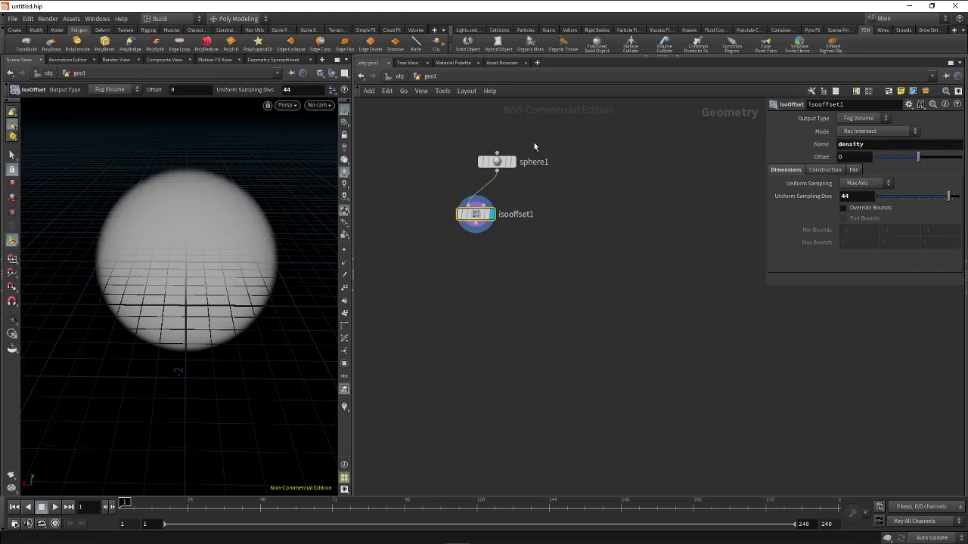
left_click_drag(475, 214, 496, 210)
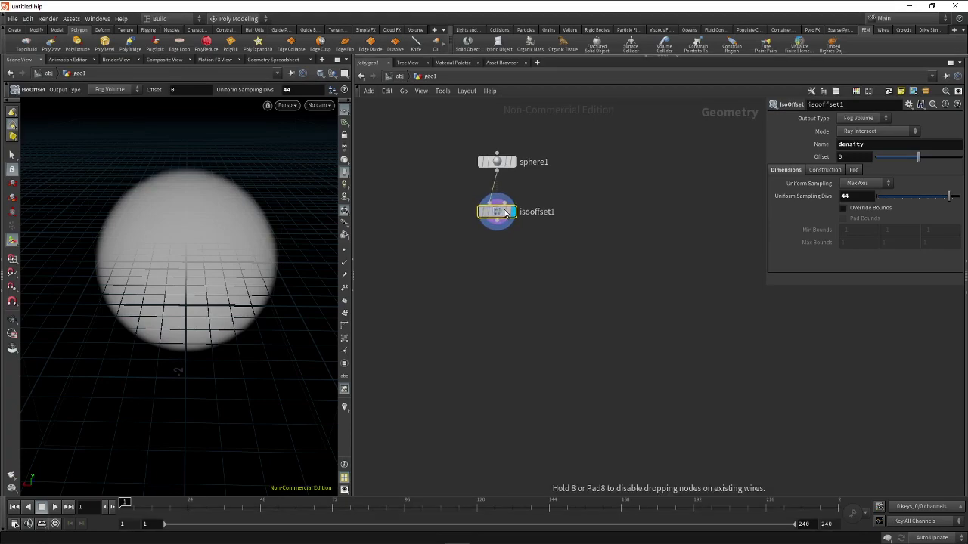
left_click(13, 321)
mouse_move(156, 223)
left_mouse_down()
mouse_move(188, 240)
mouse_move(201, 219)
mouse_move(205, 270)
mouse_move(189, 235)
left_mouse_up()
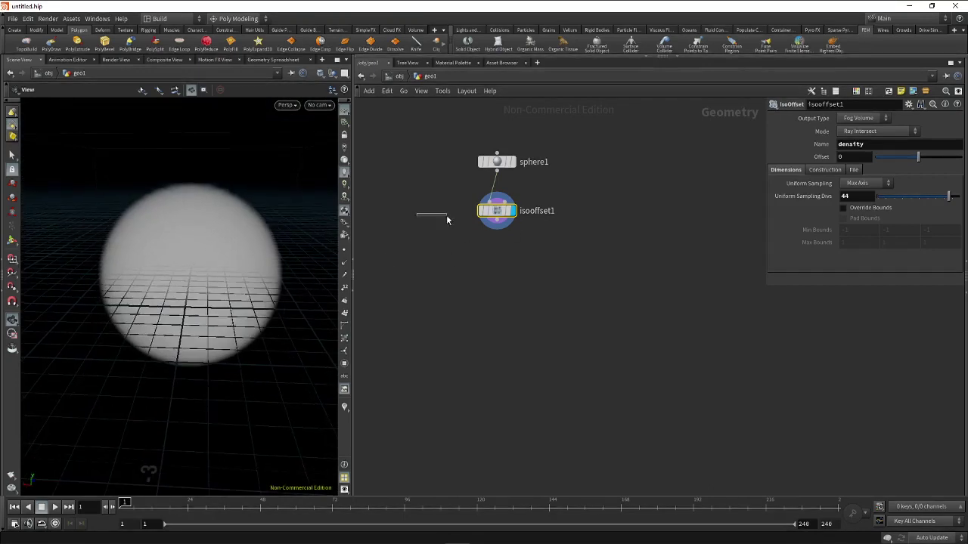
mouse_move(498, 214)
left_mouse_down()
mouse_move(439, 213)
mouse_move(497, 216)
left_mouse_up()
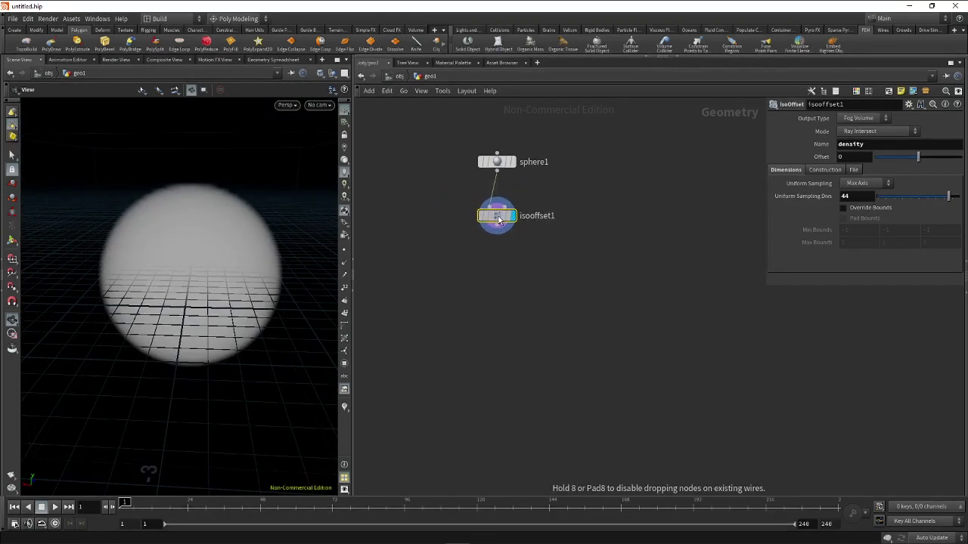
- Switch isooffset1's Output Type to SDF Volume, inspect the solid sphere, and nudge the node
left_click(856, 120)
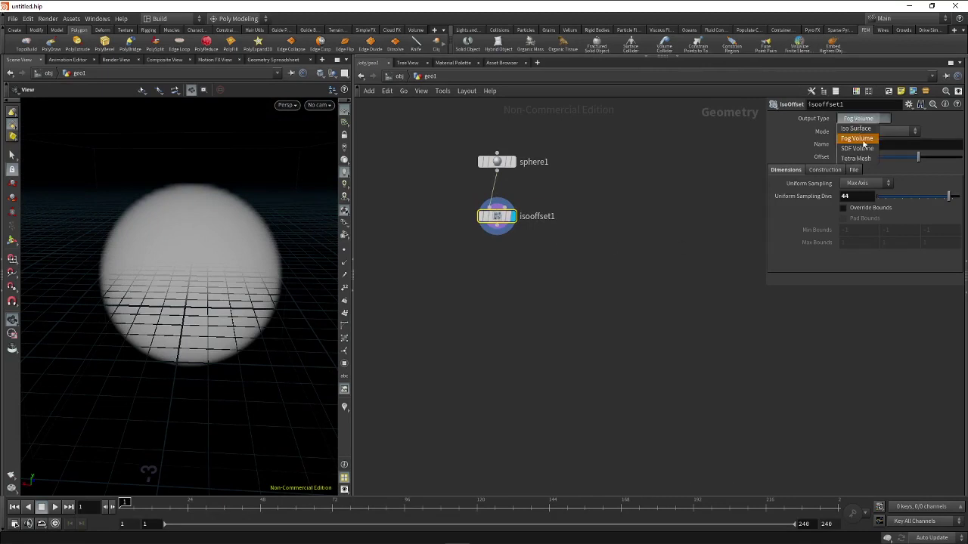
left_click(858, 149)
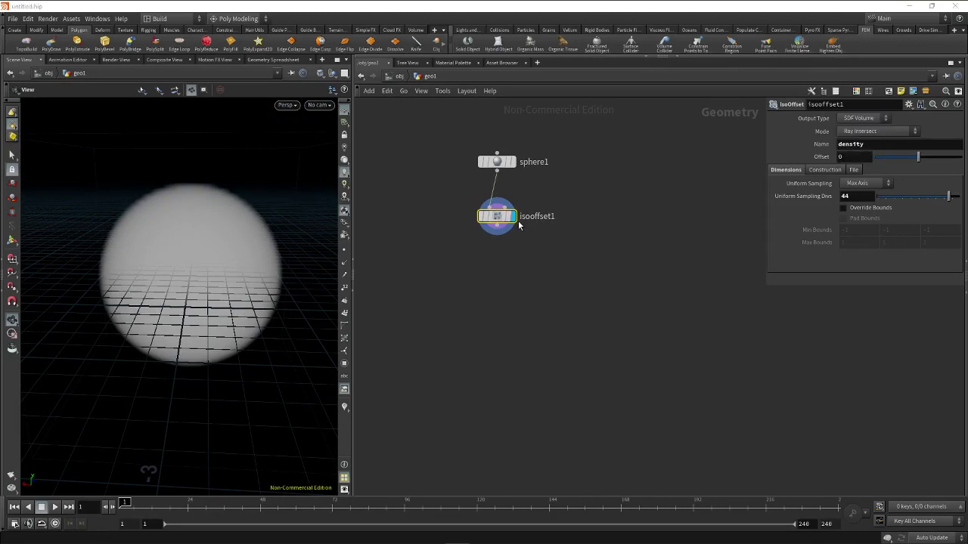
mouse_move(222, 245)
left_mouse_down()
mouse_move(197, 257)
mouse_move(239, 250)
mouse_move(196, 248)
mouse_move(224, 248)
mouse_move(189, 257)
mouse_move(198, 273)
mouse_move(180, 264)
mouse_move(213, 260)
mouse_move(190, 259)
mouse_move(209, 313)
left_mouse_up()
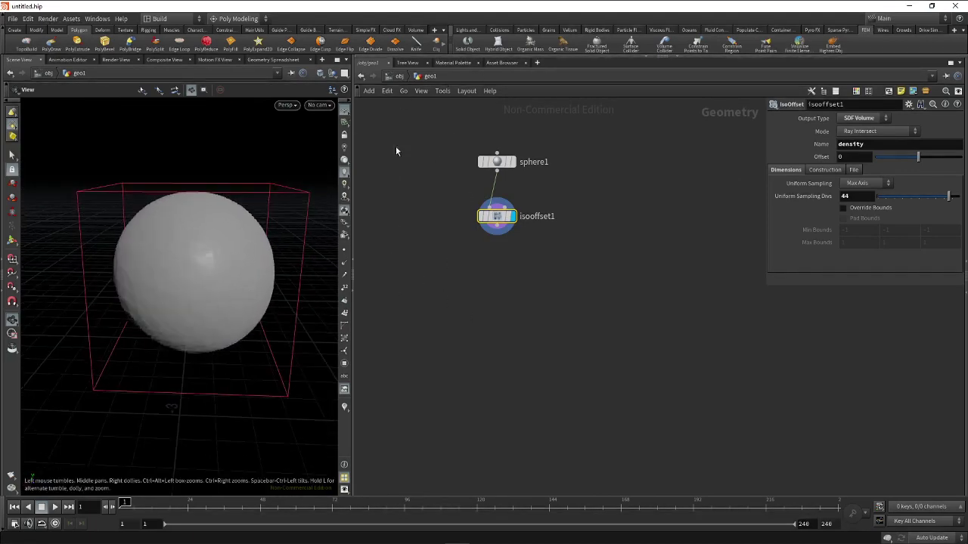
left_click_drag(432, 211, 556, 242)
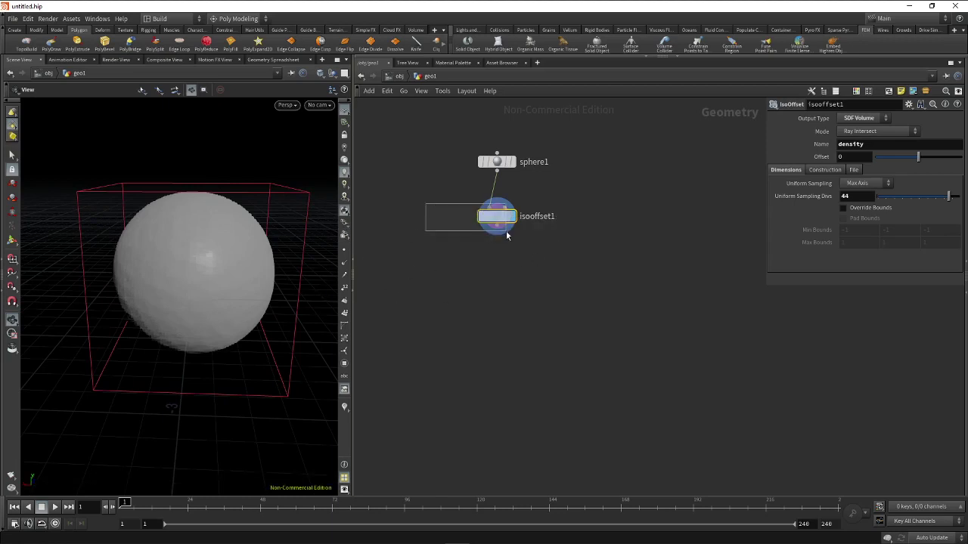
mouse_move(425, 201)
left_mouse_down()
mouse_move(512, 227)
mouse_move(505, 209)
mouse_move(499, 214)
left_mouse_up()
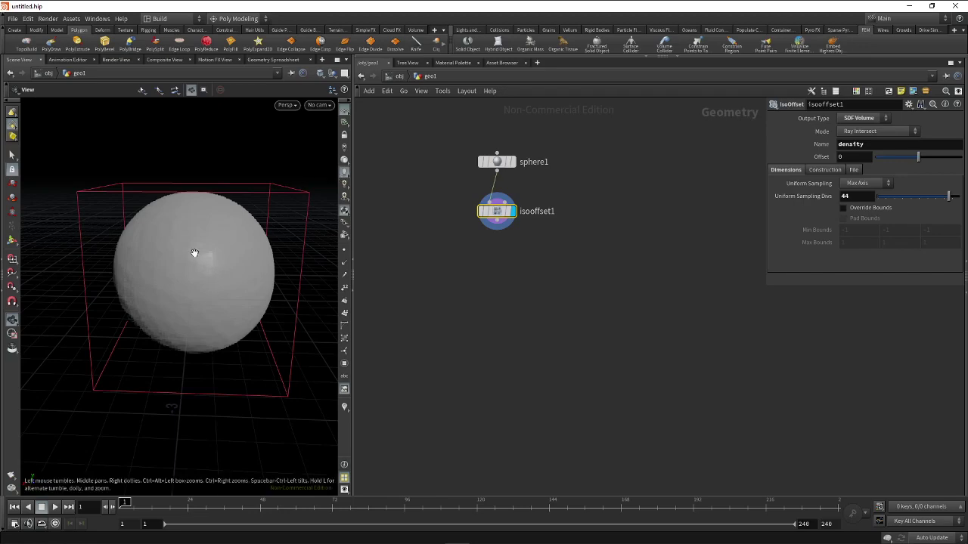
- Orbit the SDF sphere from higher, lower and side angles, then bring up the Tab node menu
left_click_drag(194, 255, 278, 254)
left_click_drag(178, 218, 181, 224)
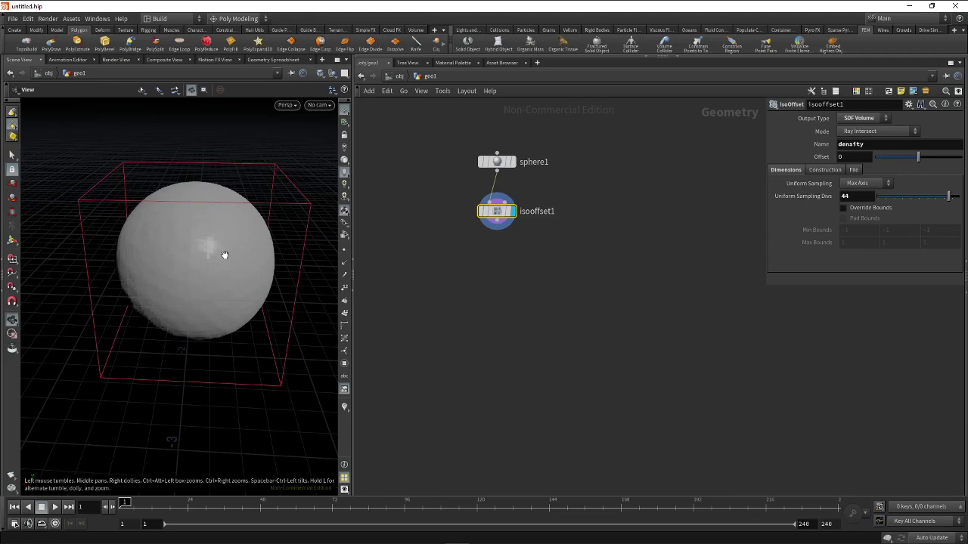
mouse_move(191, 221)
left_mouse_down()
mouse_move(210, 216)
mouse_move(195, 227)
mouse_move(216, 242)
mouse_move(205, 246)
left_mouse_up()
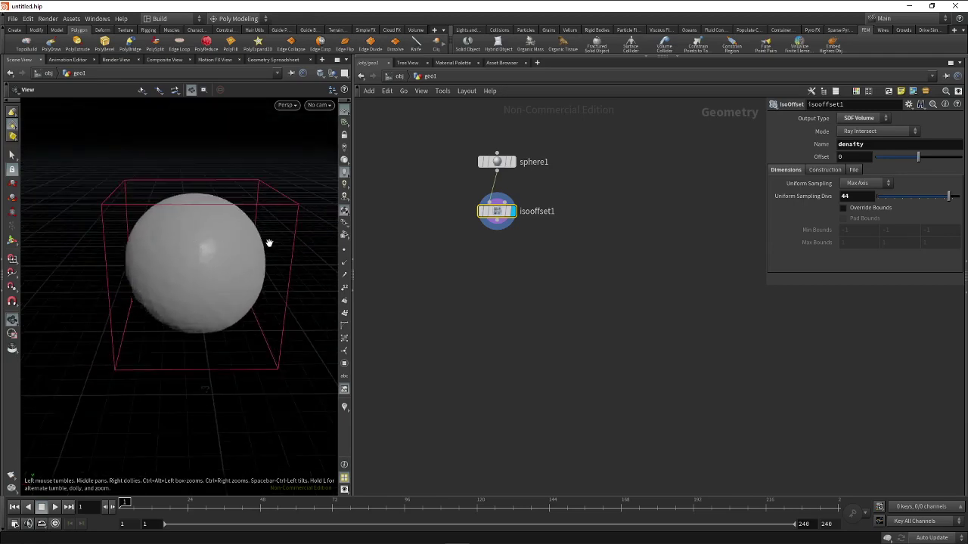
mouse_move(270, 242)
left_mouse_down()
mouse_move(177, 253)
mouse_move(222, 238)
mouse_move(197, 244)
mouse_move(209, 247)
left_mouse_up()
key("Tab")
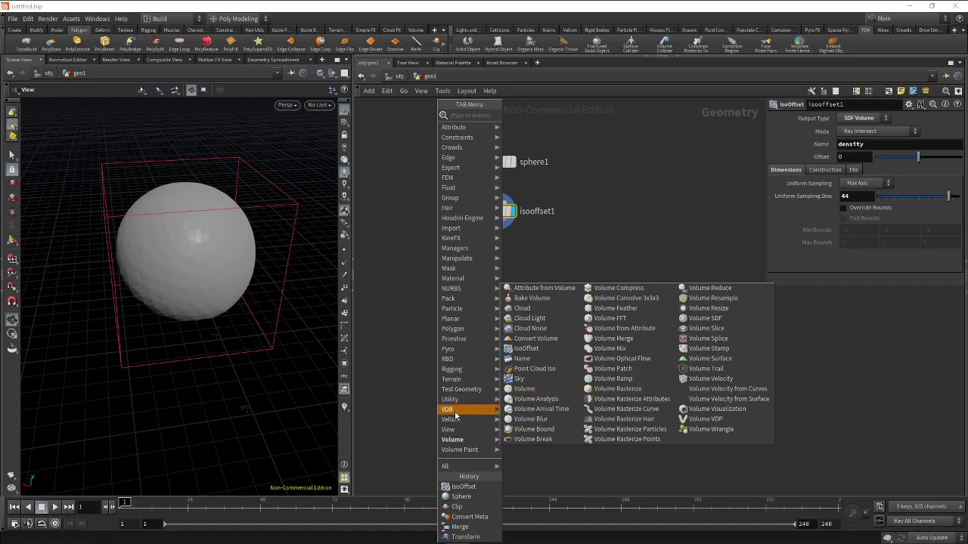
mouse_move(448, 409)
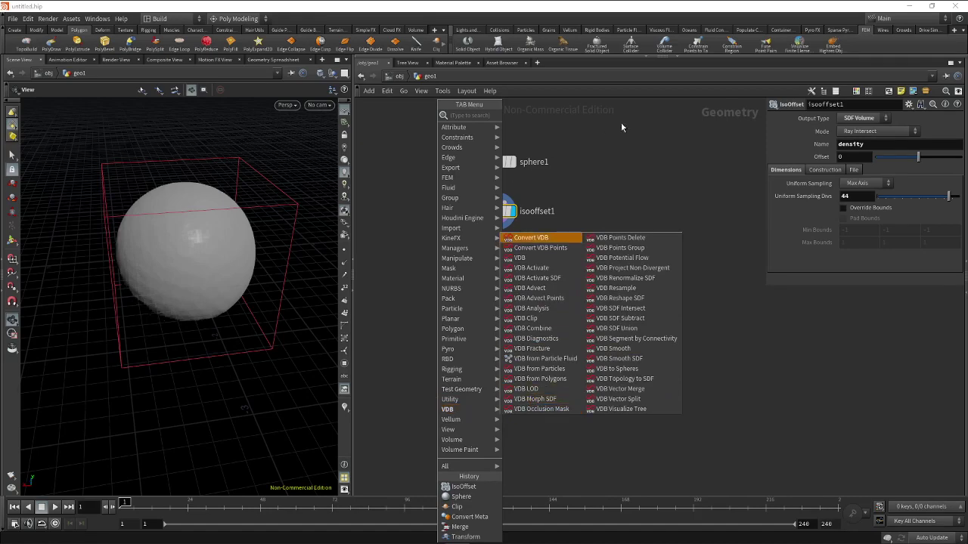
left_click(632, 153)
mouse_move(629, 186)
left_mouse_down()
mouse_move(499, 213)
mouse_move(411, 207)
left_mouse_up()
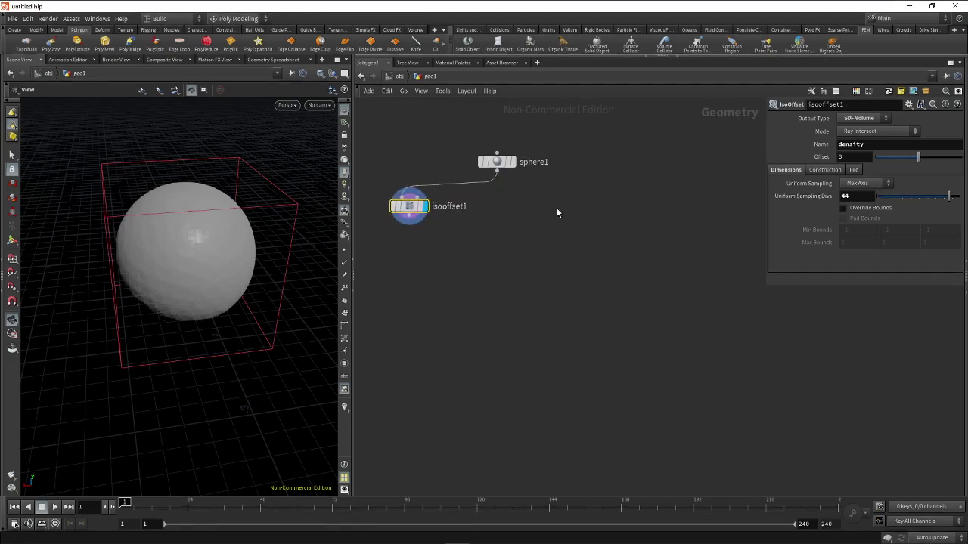
key("Tab")
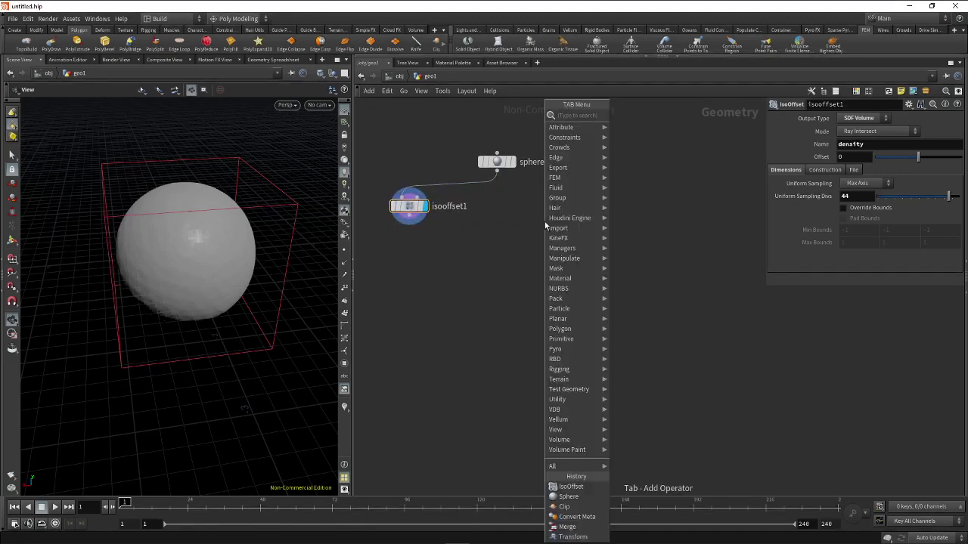
left_click(512, 185)
left_click(512, 162)
key("Tab")
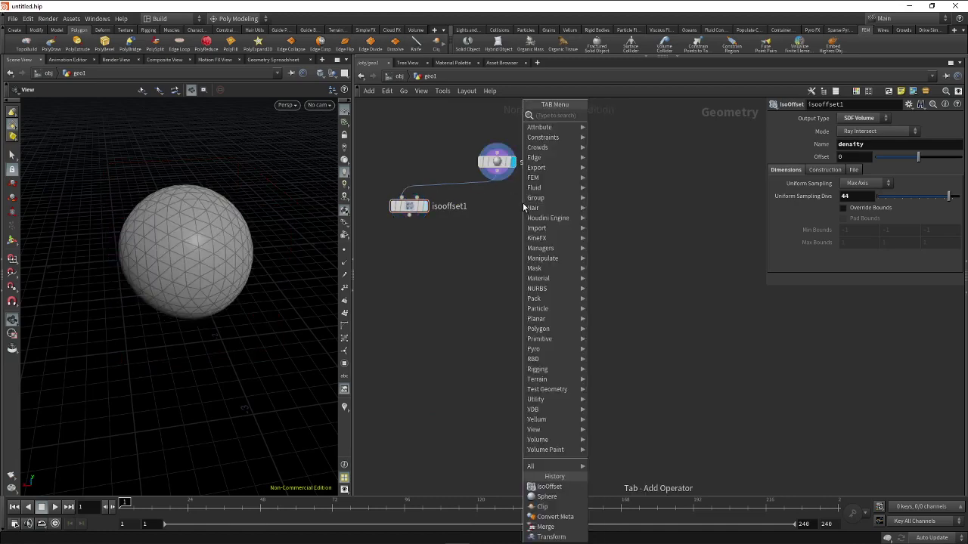
type("vd")
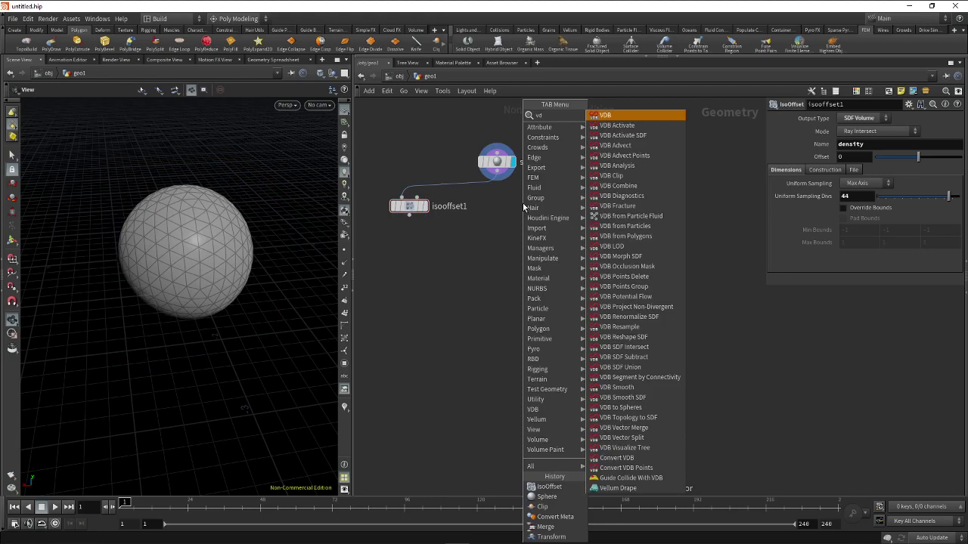
type("b from")
key("Down")
key("Return")
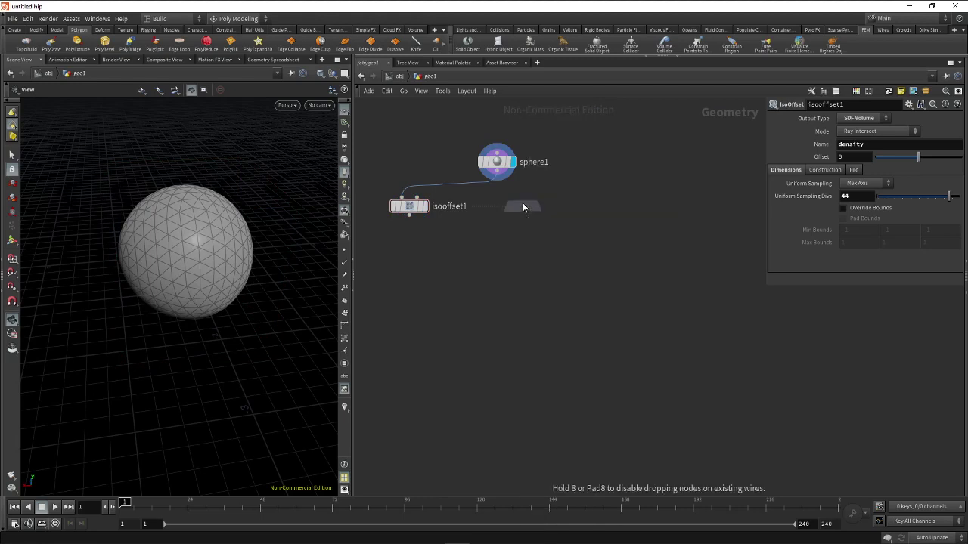
left_click(523, 220)
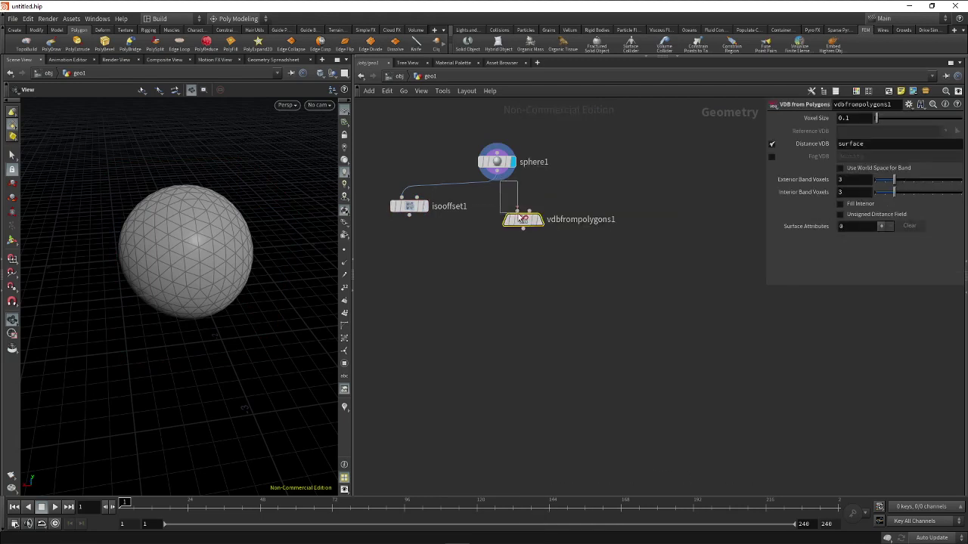
left_click_drag(498, 175, 517, 212)
left_click(541, 205)
left_click_drag(574, 255, 488, 207)
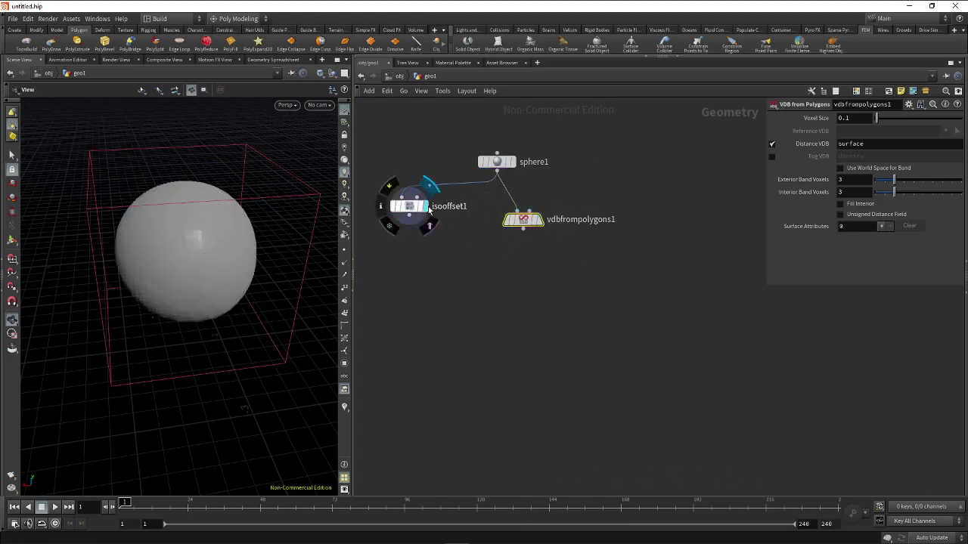
left_click(430, 208)
left_click(412, 207)
left_click(524, 221)
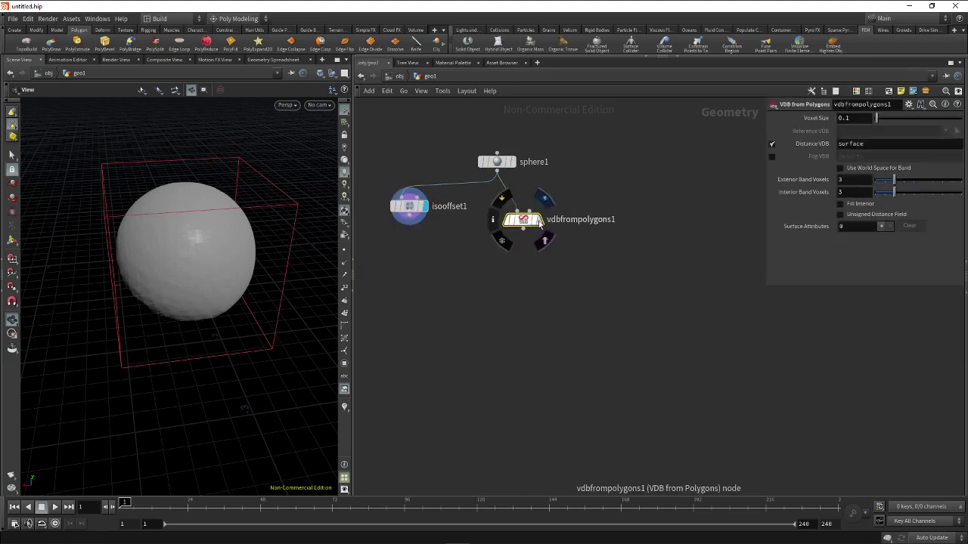
left_click(539, 220)
left_click_drag(520, 229, 526, 214)
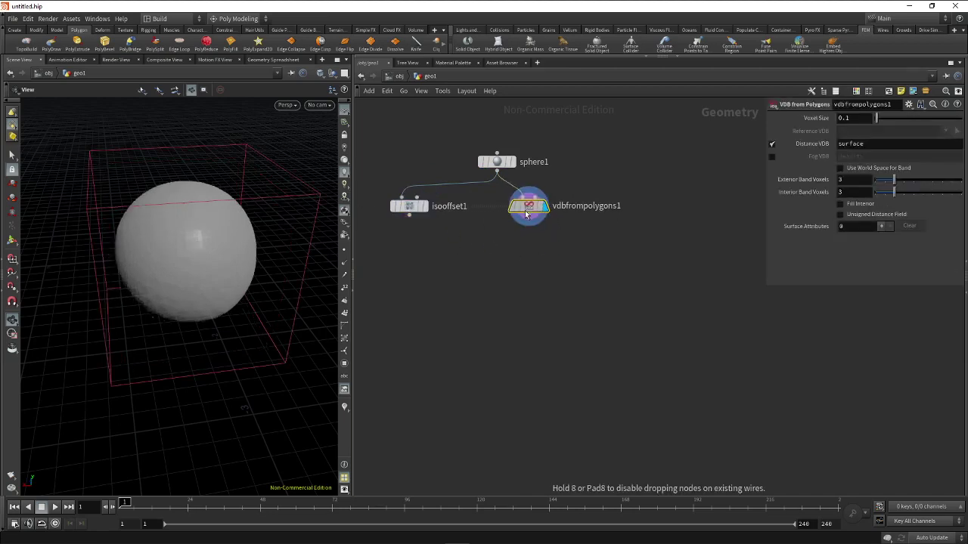
left_click_drag(621, 250, 520, 184)
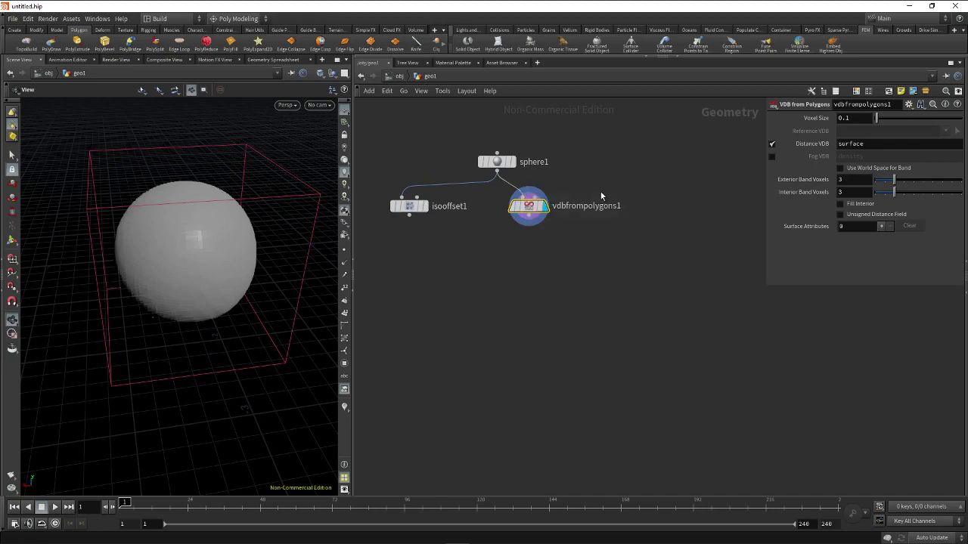
mouse_move(576, 261)
left_mouse_down()
mouse_move(521, 209)
mouse_move(544, 209)
left_mouse_up()
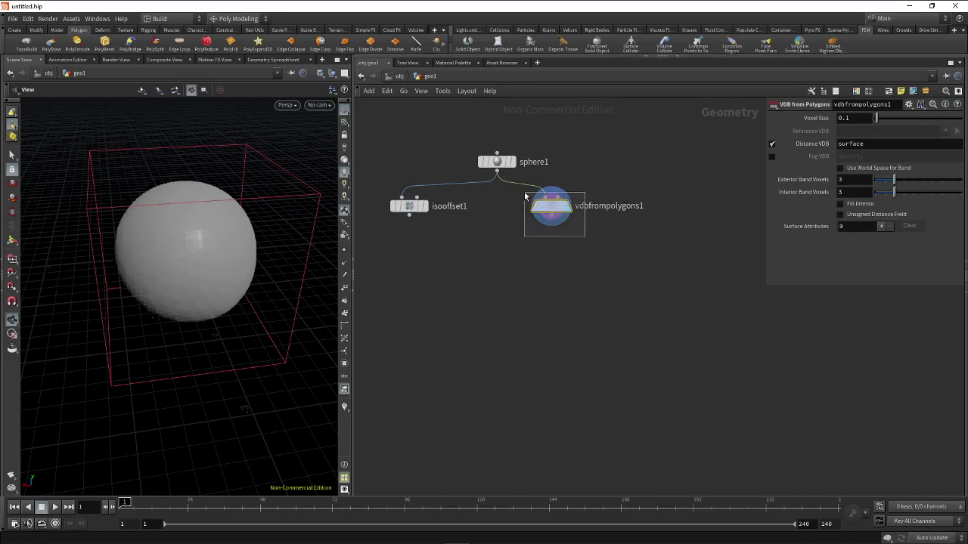
left_click_drag(548, 206, 524, 191)
left_click_drag(583, 211, 448, 148)
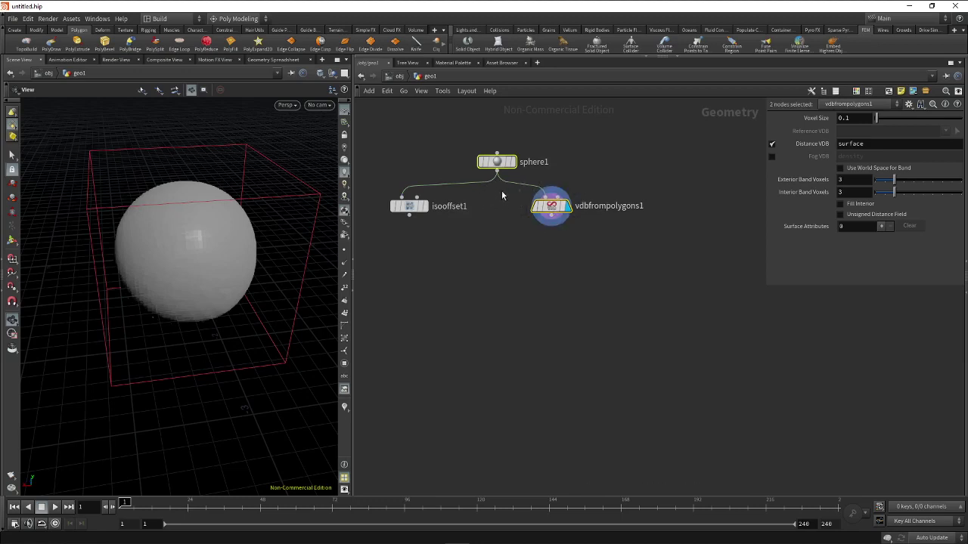
left_click(550, 206)
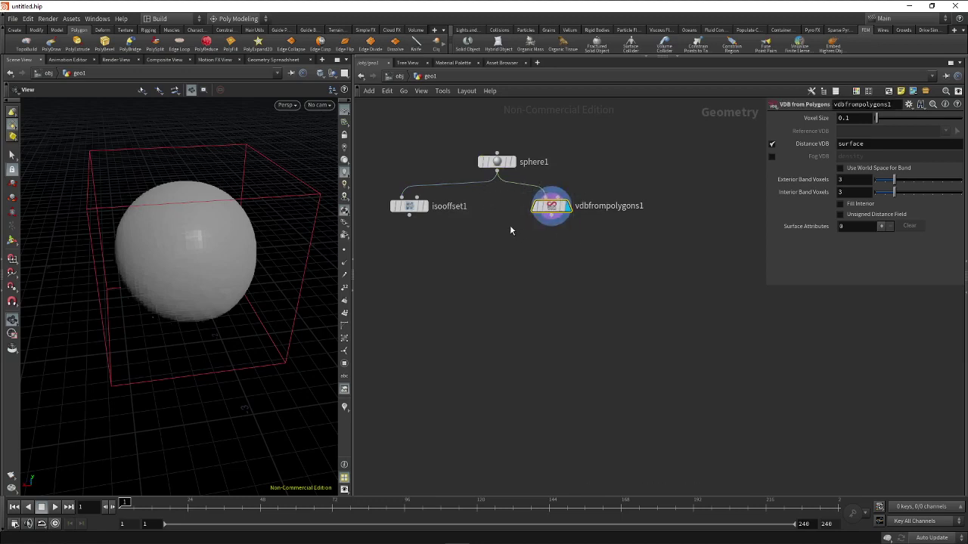
left_click_drag(569, 236, 525, 260)
left_click_drag(585, 245, 505, 205)
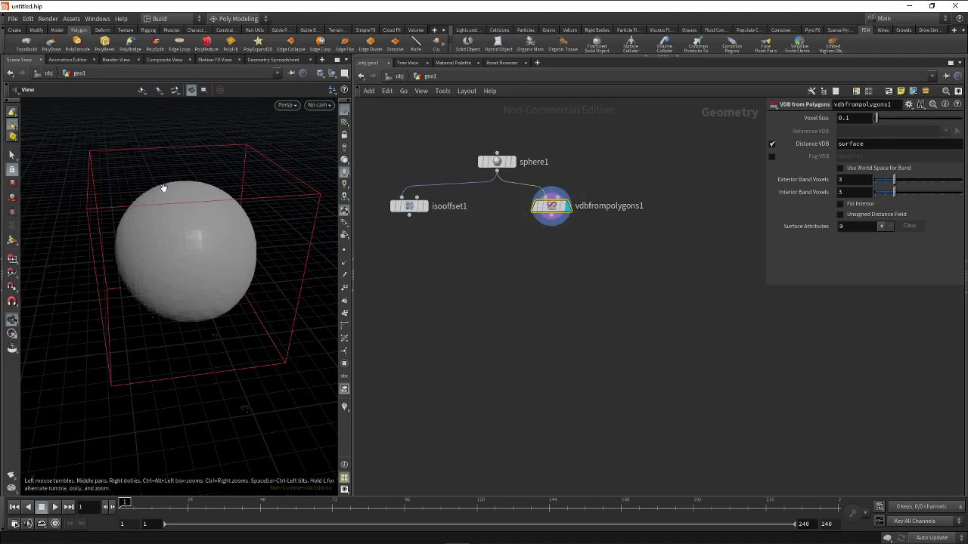
mouse_move(162, 188)
left_mouse_down()
mouse_move(189, 184)
mouse_move(192, 194)
mouse_move(170, 200)
mouse_move(173, 183)
mouse_move(175, 196)
mouse_move(173, 186)
mouse_move(177, 197)
mouse_move(195, 194)
mouse_move(187, 237)
mouse_move(143, 226)
left_mouse_up()
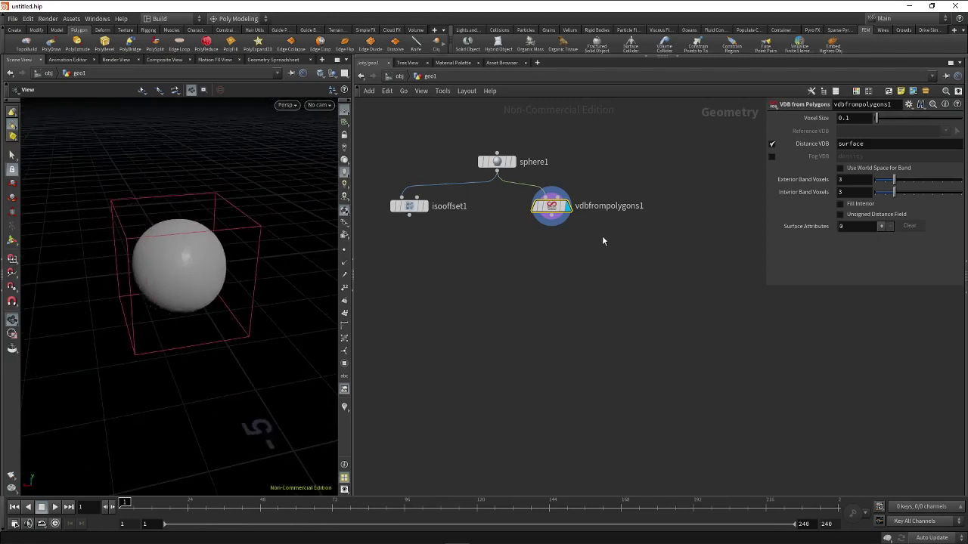
left_click_drag(602, 240, 530, 190)
left_click_drag(515, 148, 446, 171)
left_click(554, 215)
left_click(520, 210)
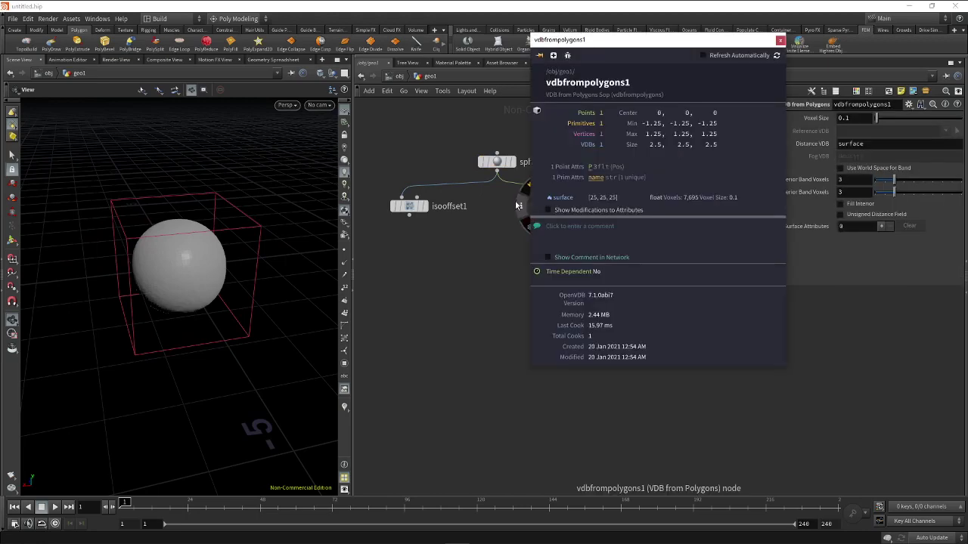
left_click_drag(628, 51, 295, 72)
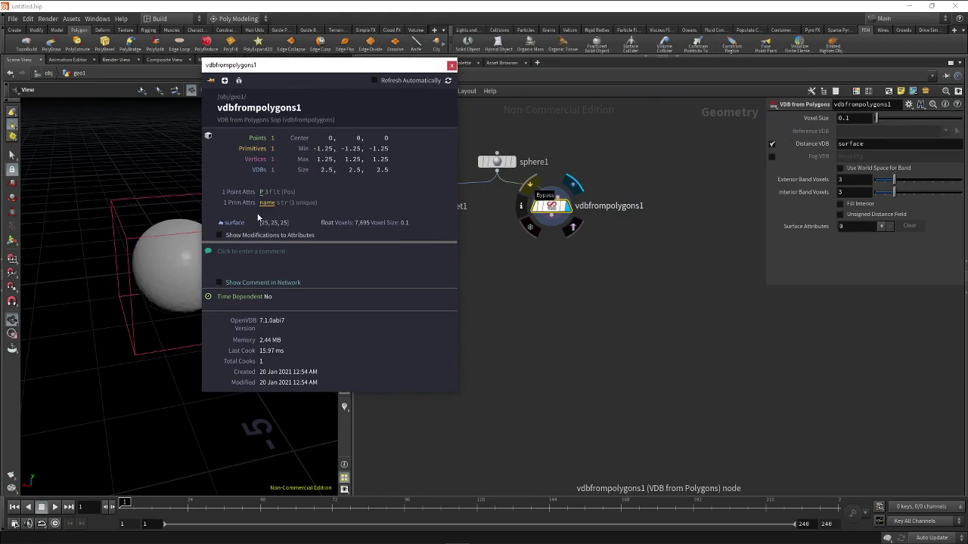
left_click(451, 66)
- Set vdbfrompolygons1's Voxel Size to 0.001
left_click(864, 118)
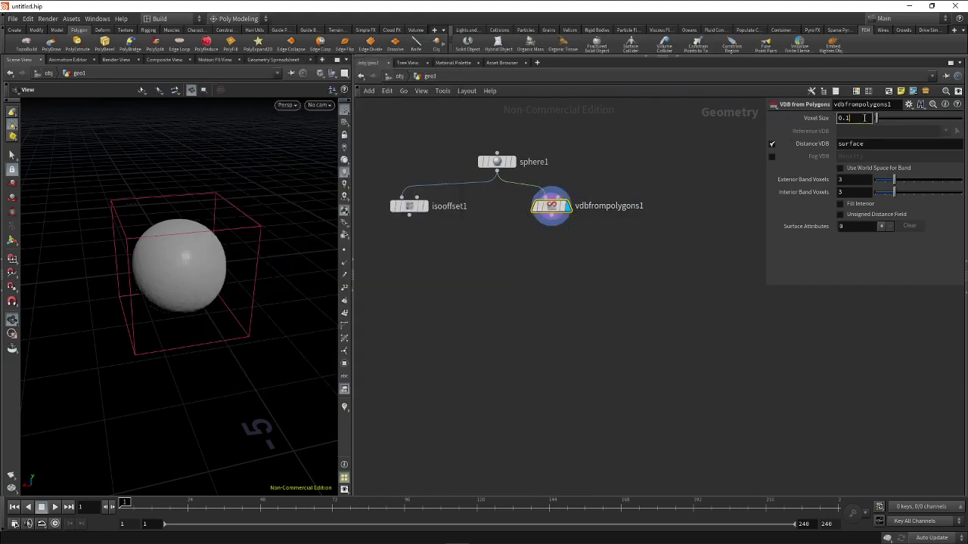
type("0.081")
key("Return")
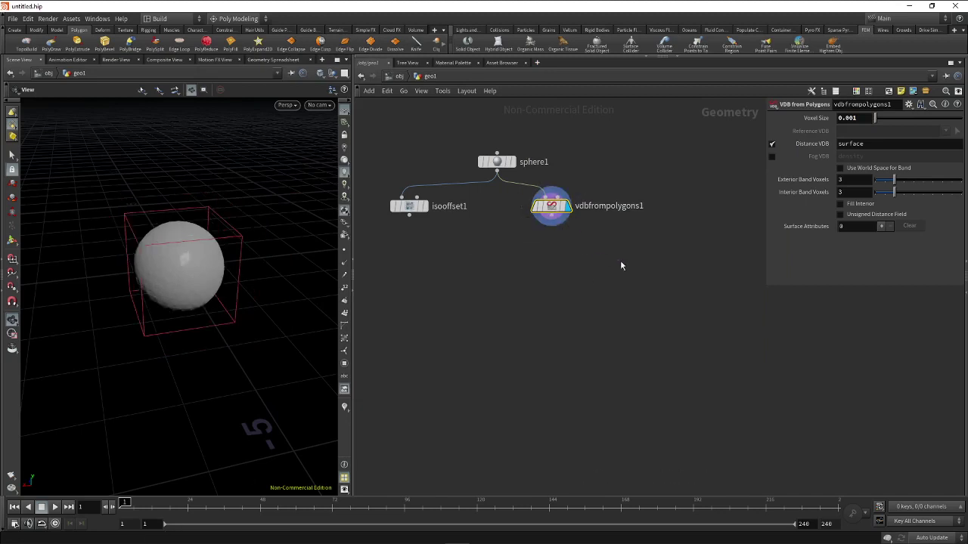
- Check the node info for the 74,760,559-voxel volume, then select the sphere and IsoOffset nodes
left_click_drag(620, 257, 550, 209)
left_click(521, 205)
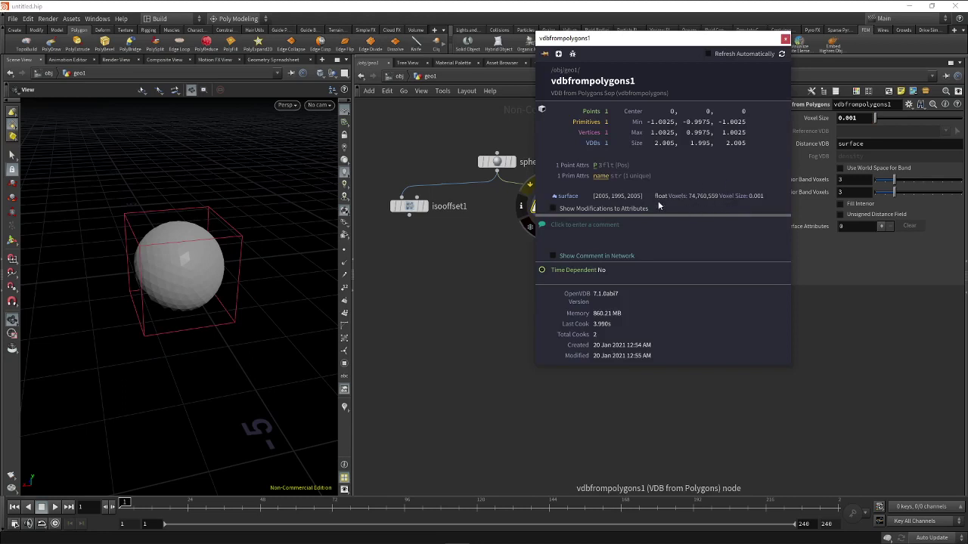
left_click(785, 38)
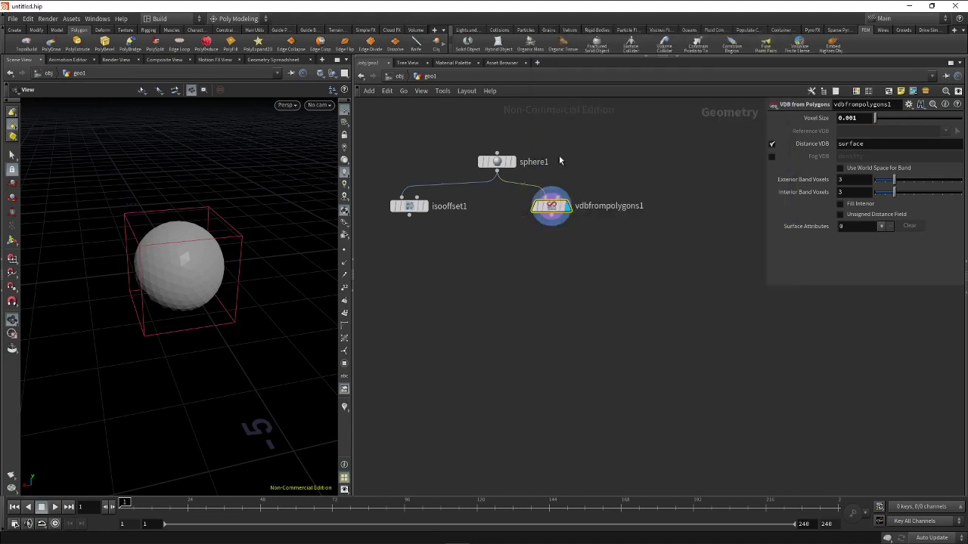
left_click_drag(492, 227, 333, 157)
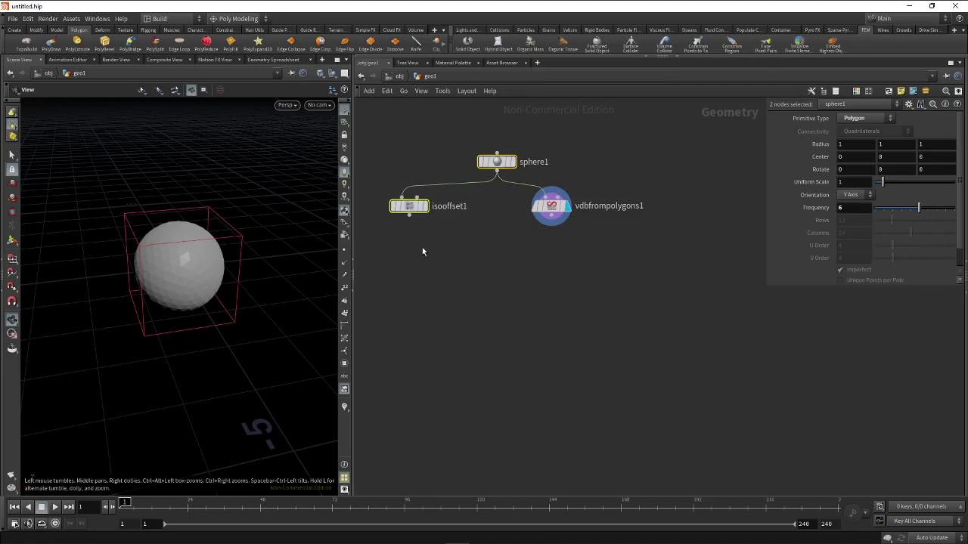
- Switch isooffset1's Uniform Sampling to By Size with a 0.1 Div Size
left_click(408, 206)
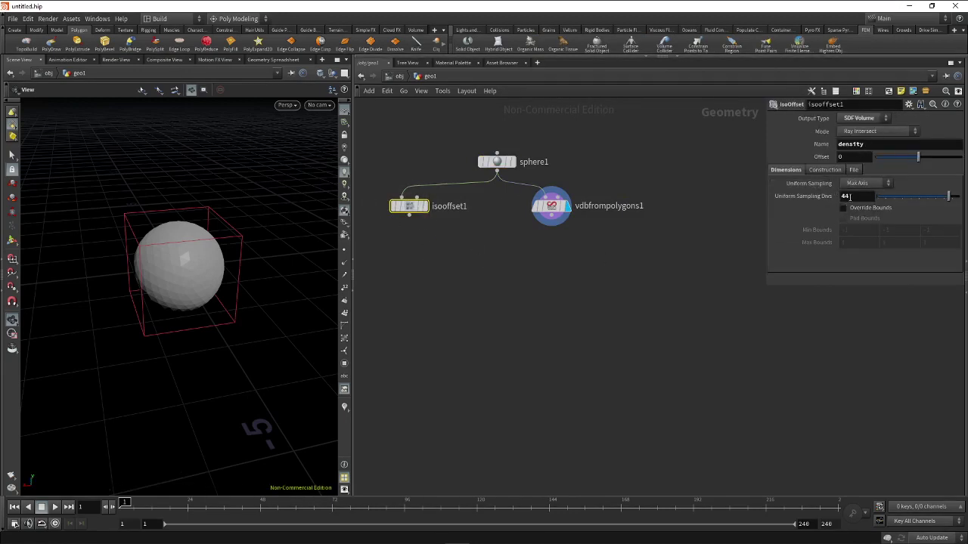
left_click(862, 183)
left_click(854, 244)
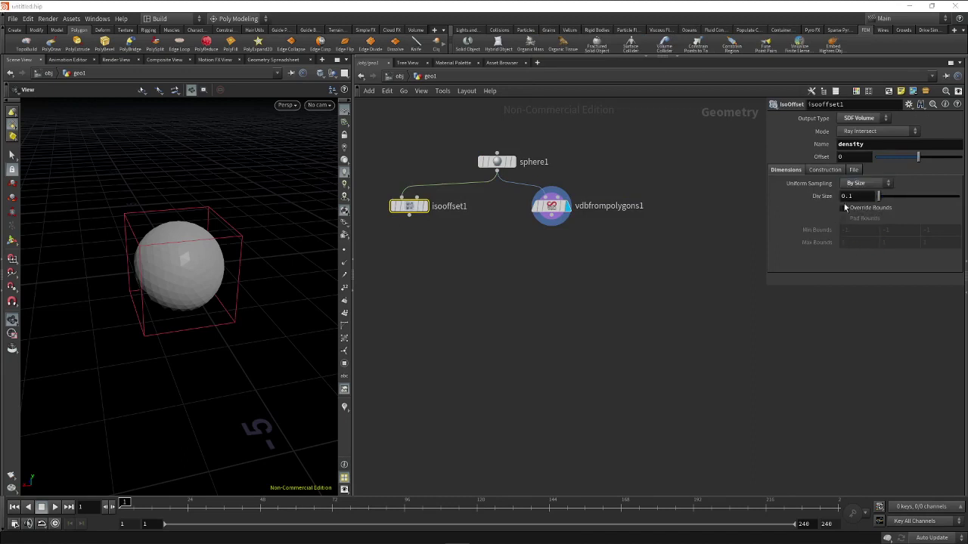
left_click(850, 196)
key("Return")
left_click(551, 208)
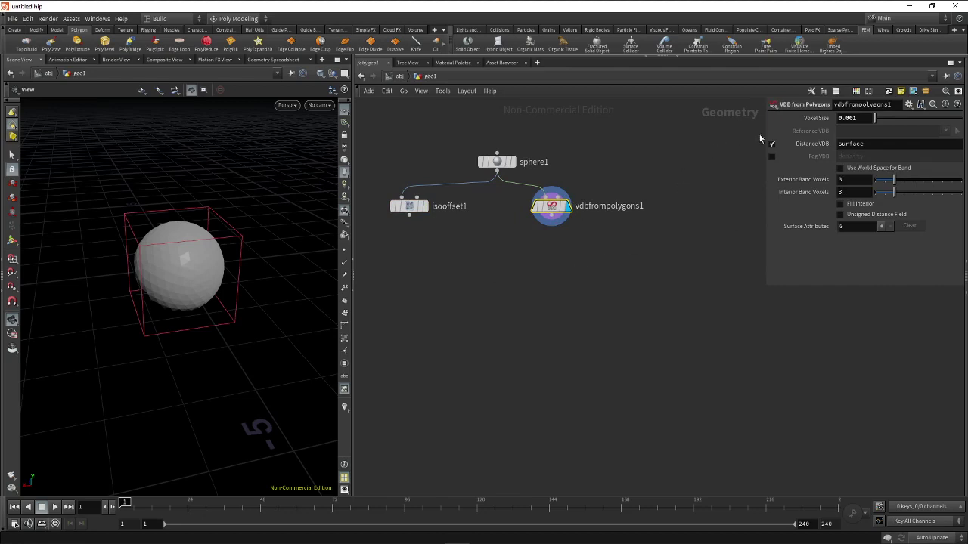
- Give vdbfrompolygons1 voxel size 0.01, turning off Distance VDB and enabling the density Fog VDB
double_click(857, 119)
type("0.01")
key("Return")
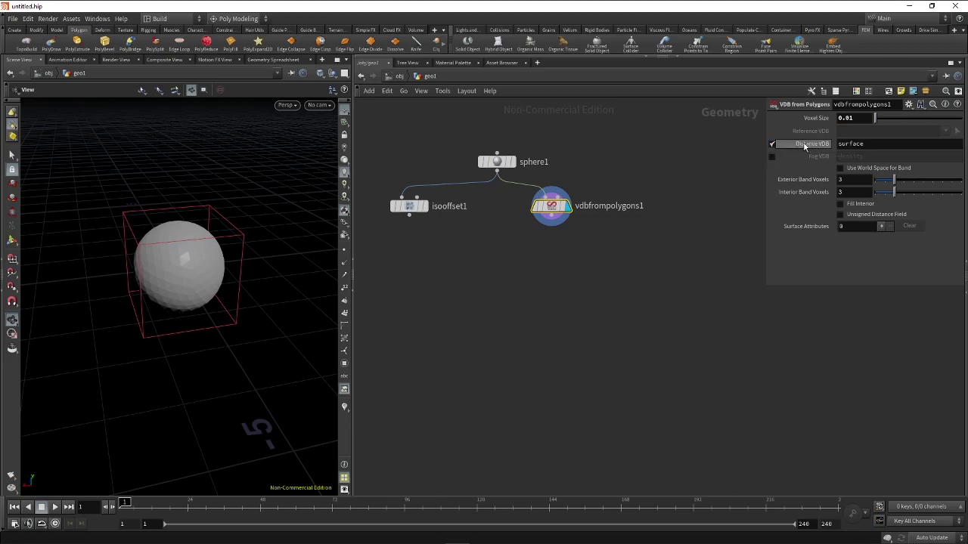
left_click(772, 144)
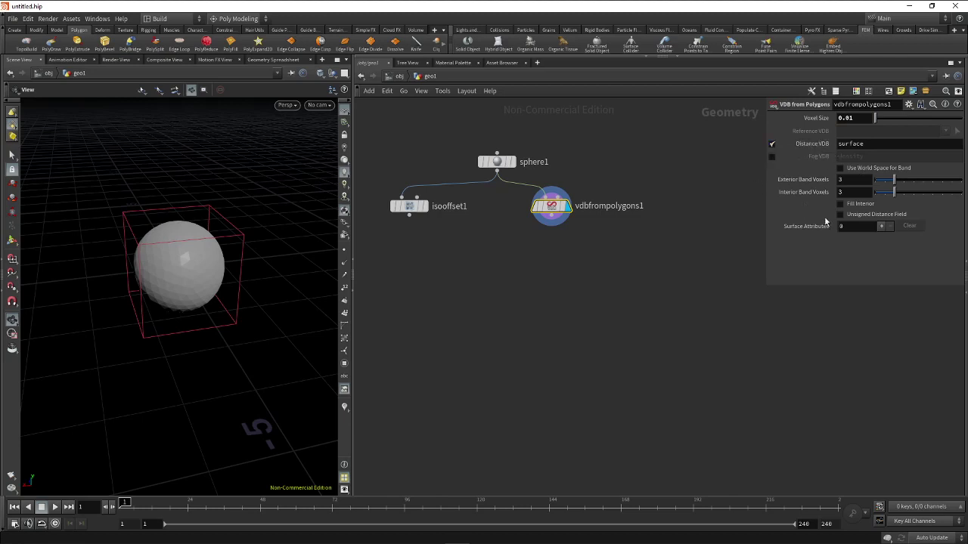
left_click(772, 156)
mouse_move(133, 277)
left_mouse_down()
mouse_move(161, 270)
mouse_move(195, 303)
mouse_move(173, 298)
mouse_move(269, 261)
left_mouse_up()
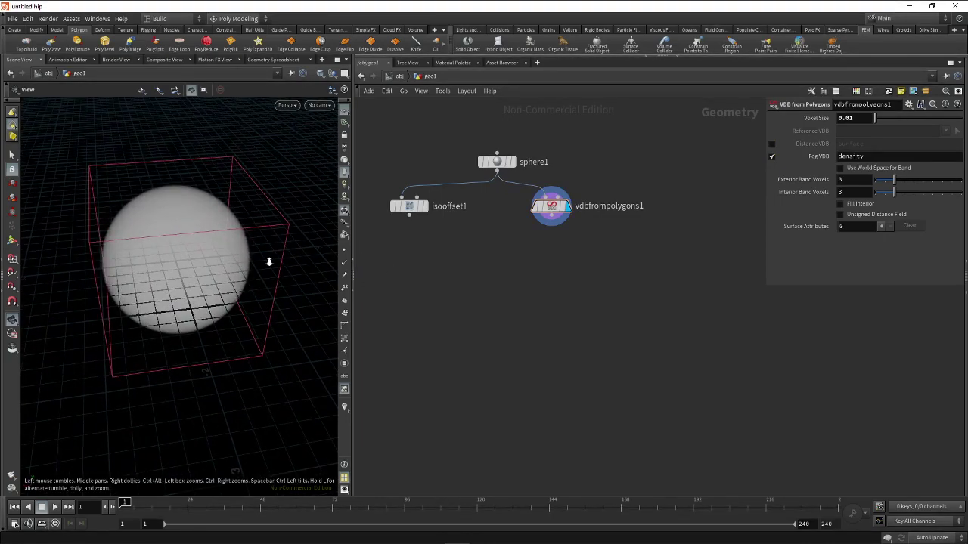
mouse_move(158, 254)
left_mouse_down()
mouse_move(154, 237)
mouse_move(184, 249)
mouse_move(180, 261)
mouse_move(182, 246)
mouse_move(169, 247)
mouse_move(199, 237)
mouse_move(182, 253)
mouse_move(250, 253)
mouse_move(199, 261)
mouse_move(226, 250)
mouse_move(220, 261)
mouse_move(201, 252)
left_mouse_up()
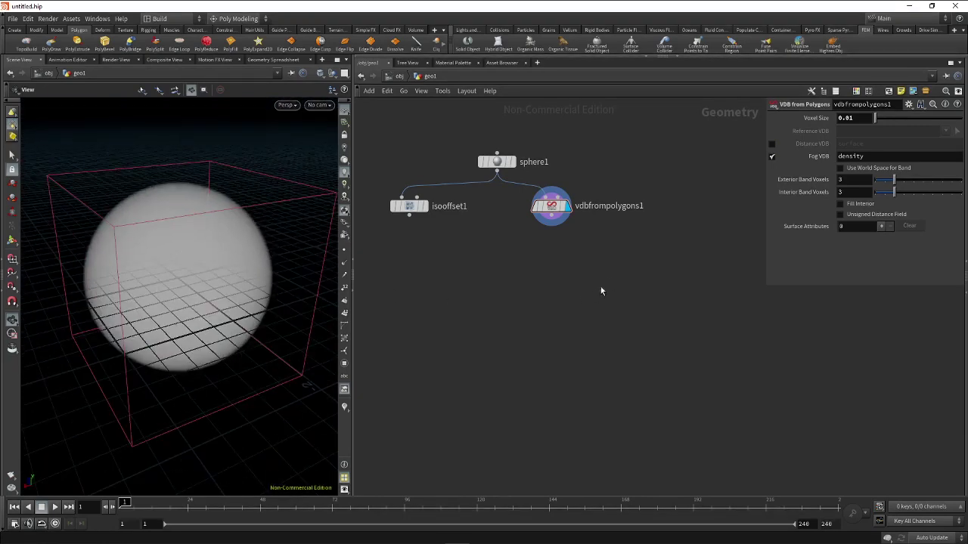
left_click_drag(609, 277, 500, 231)
left_click(812, 30)
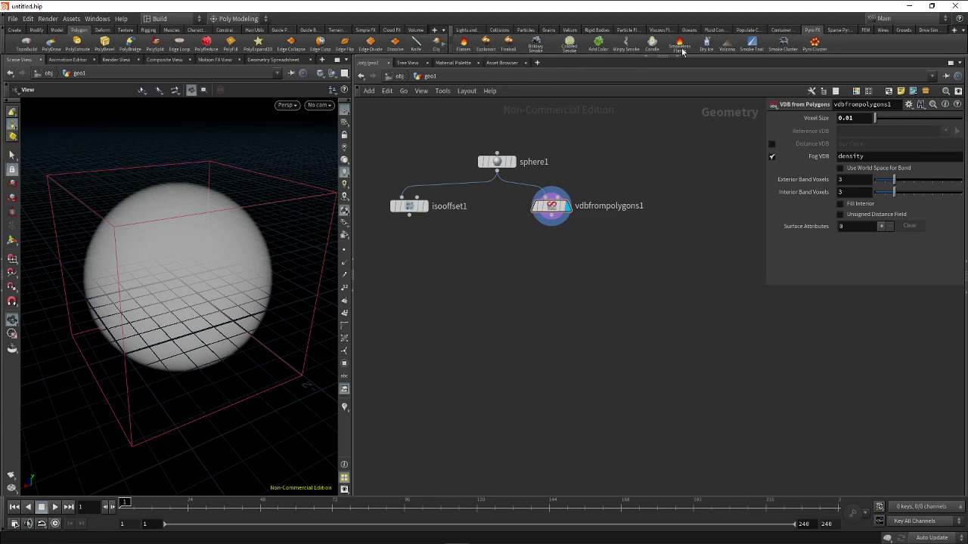
- Show the Sparse Pyro FX shelf, zoom and orbit around the sphere, and close the Help Browser
left_click(839, 29)
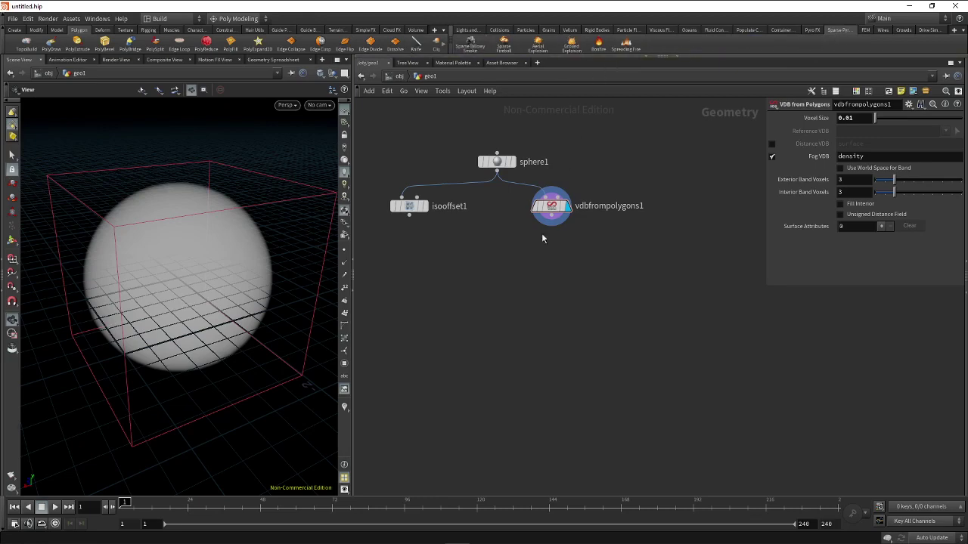
scroll(140, 255, "down", 2)
scroll(146, 253, "down", 2)
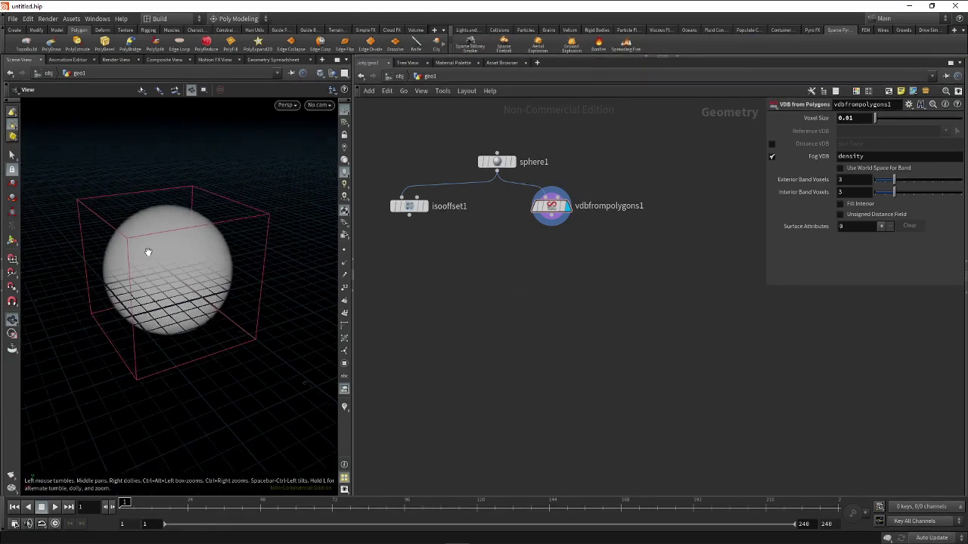
scroll(150, 253, "down", 2)
left_click_drag(150, 252, 227, 274)
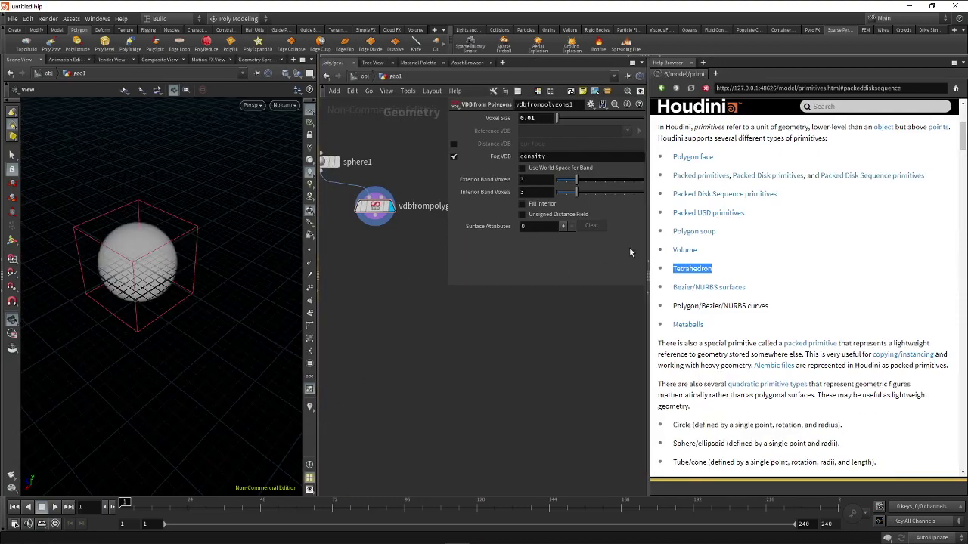
left_click(648, 280)
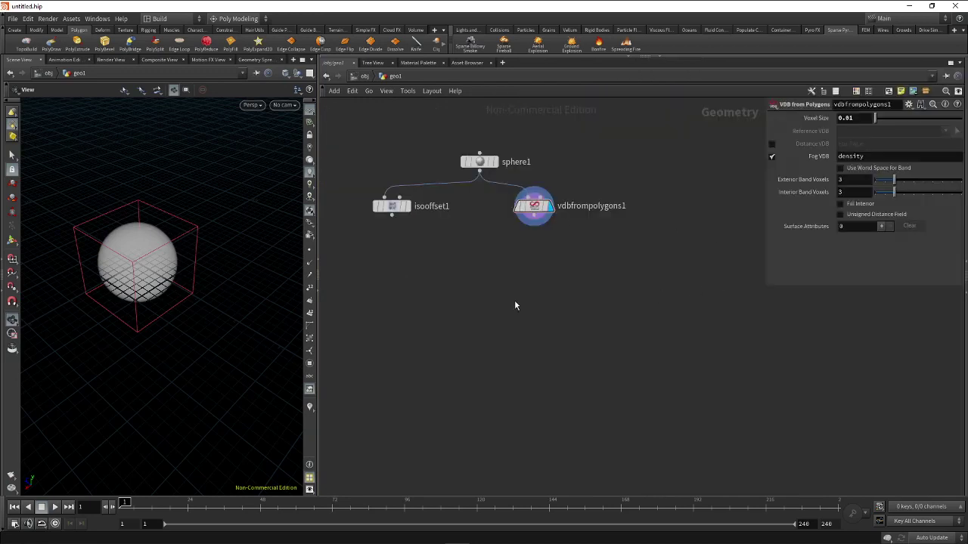
middle_click_drag(514, 306, 563, 291)
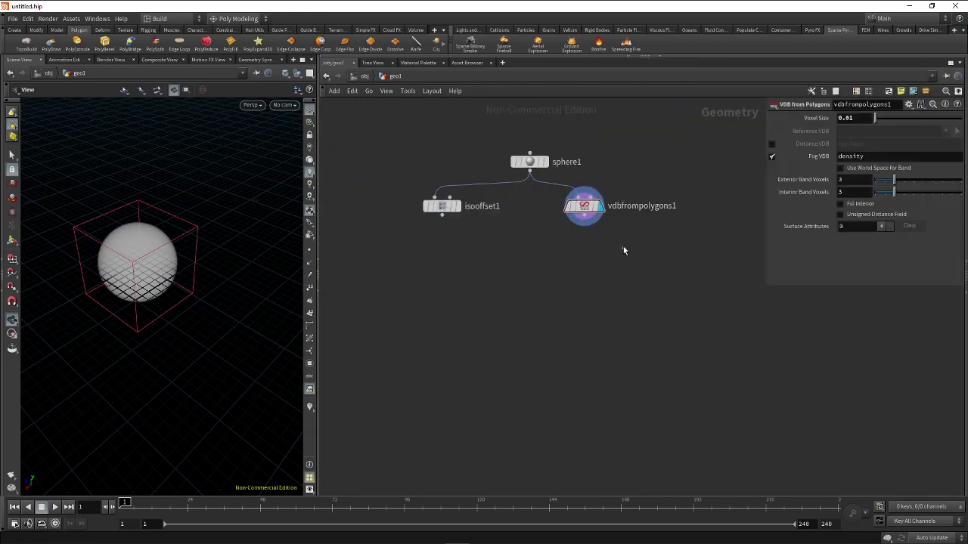
mouse_move(622, 249)
left_mouse_down()
mouse_move(404, 139)
mouse_move(393, 148)
left_mouse_up()
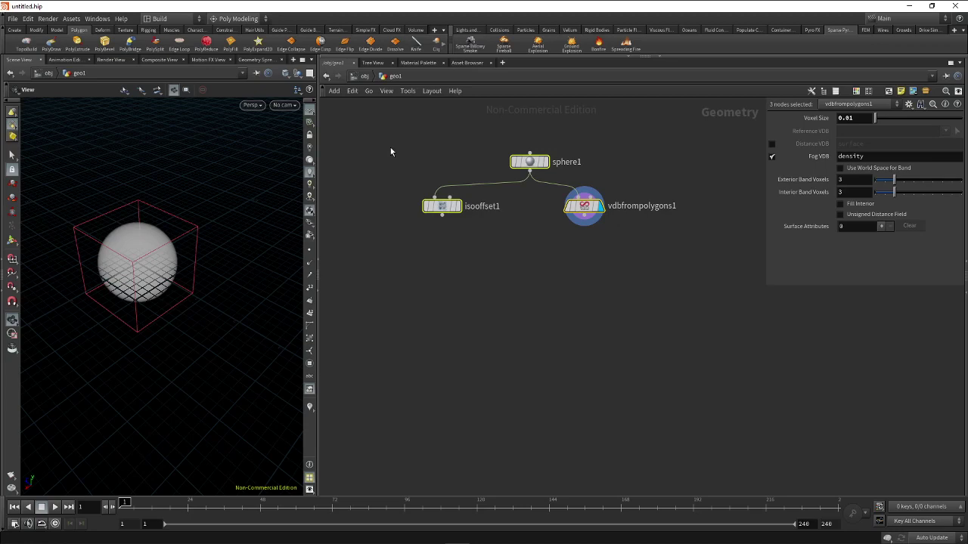
left_click_drag(384, 148, 654, 245)
left_click_drag(621, 234, 380, 157)
left_click(638, 203)
left_click_drag(647, 136, 443, 261)
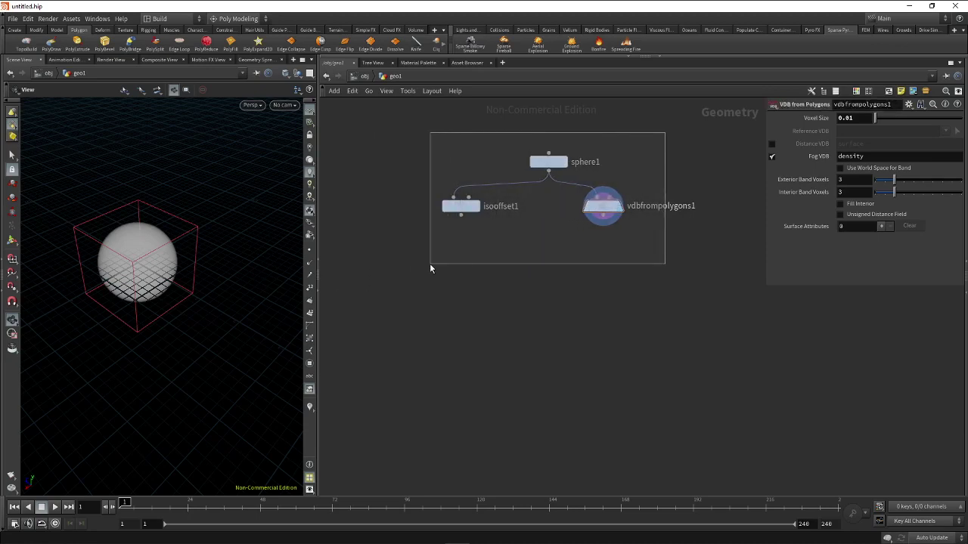
left_click_drag(443, 261, 429, 263)
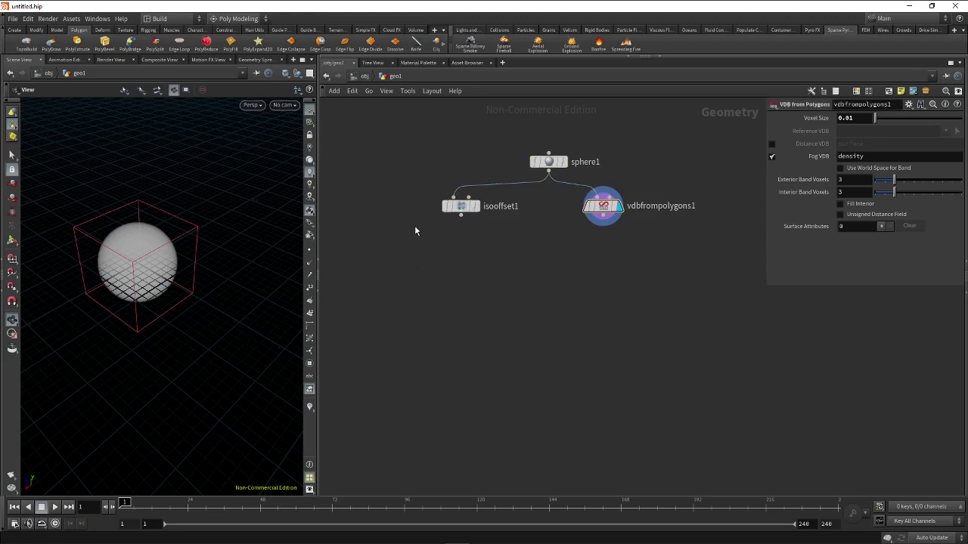